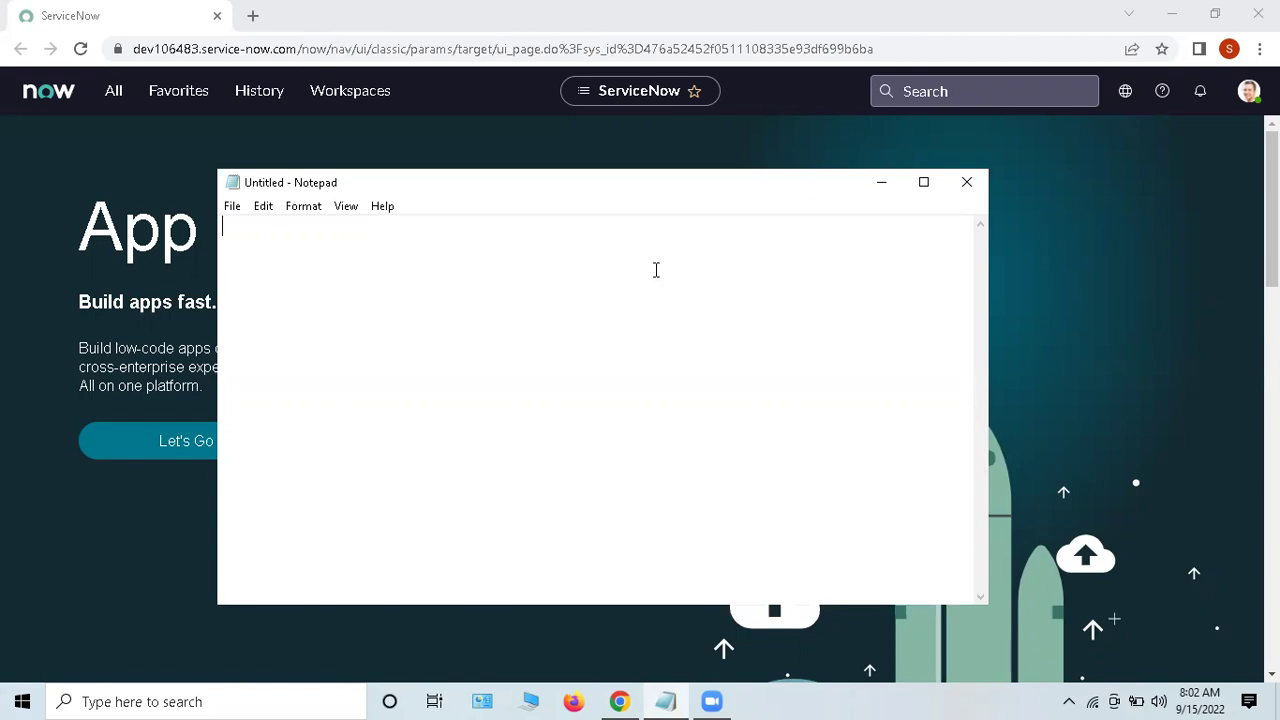
# Step: Type the heading 'REST Message' in Notepad, correcting the mistyped letter
pyautogui.write('RESTB')
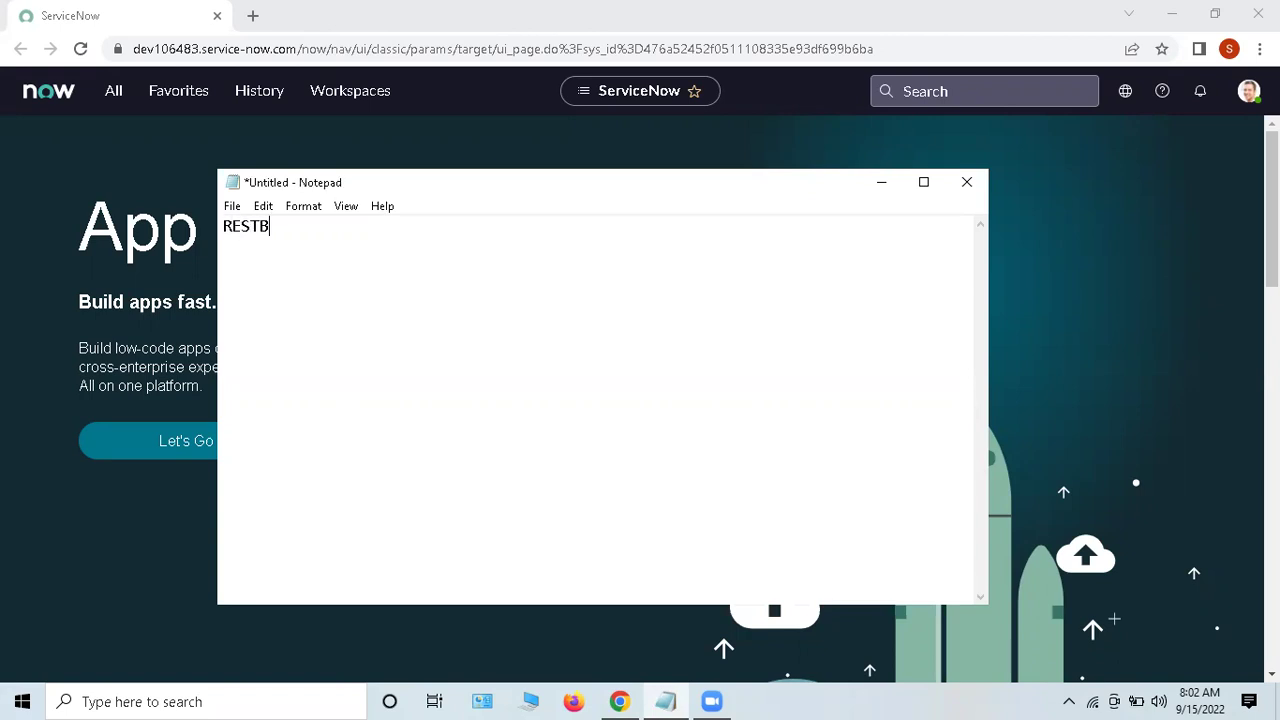
pyautogui.press('BackSpace')
pyautogui.write('Message')
# Step: Glance at the ServiceNow application navigator, then bring the notes back to the front
pyautogui.click(883, 184)
pyautogui.click(110, 92)
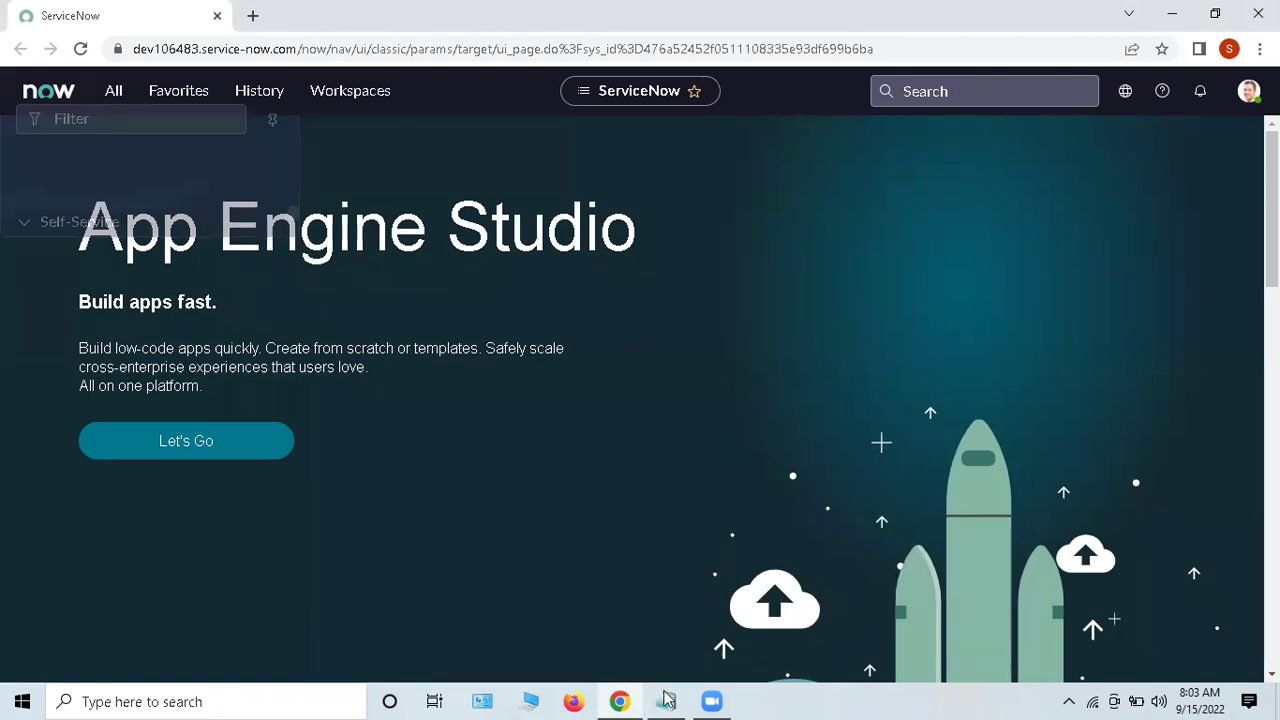
pyautogui.hotkey('alt', 'Tab')
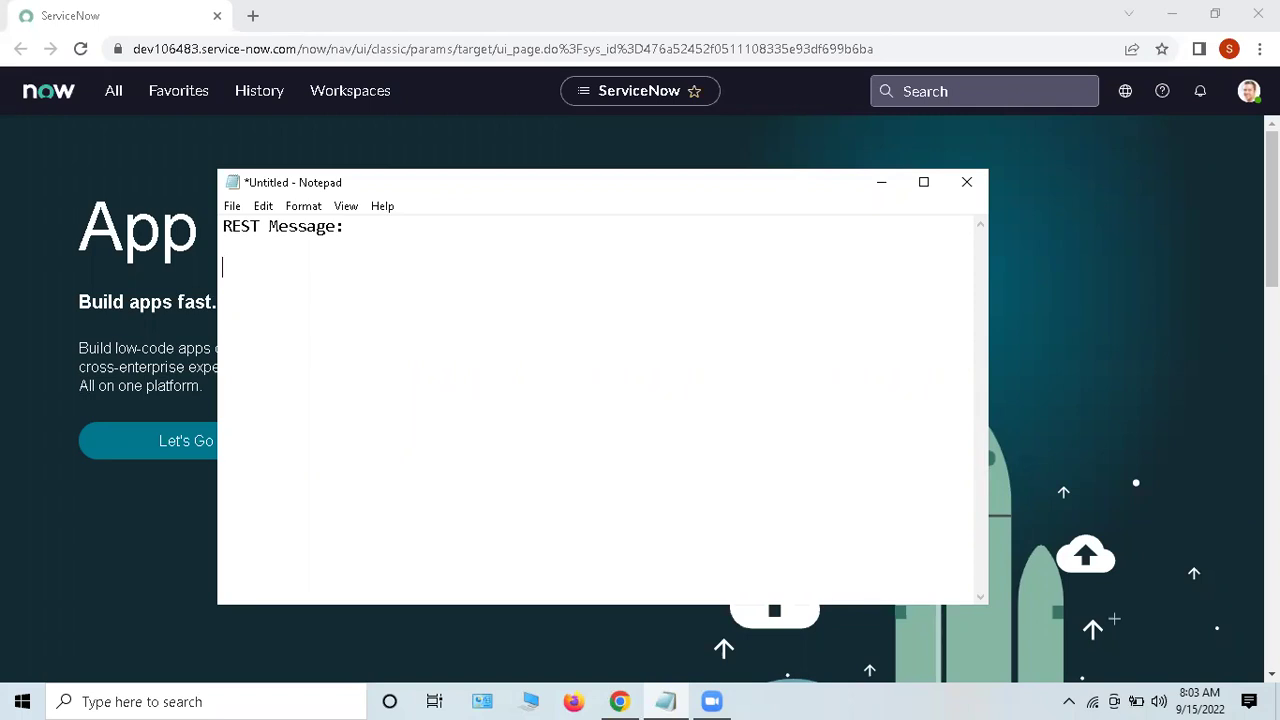
# Step: Filter the navigator for 'rest messa' and open the REST Message list in a new tab
pyautogui.click(106, 91)
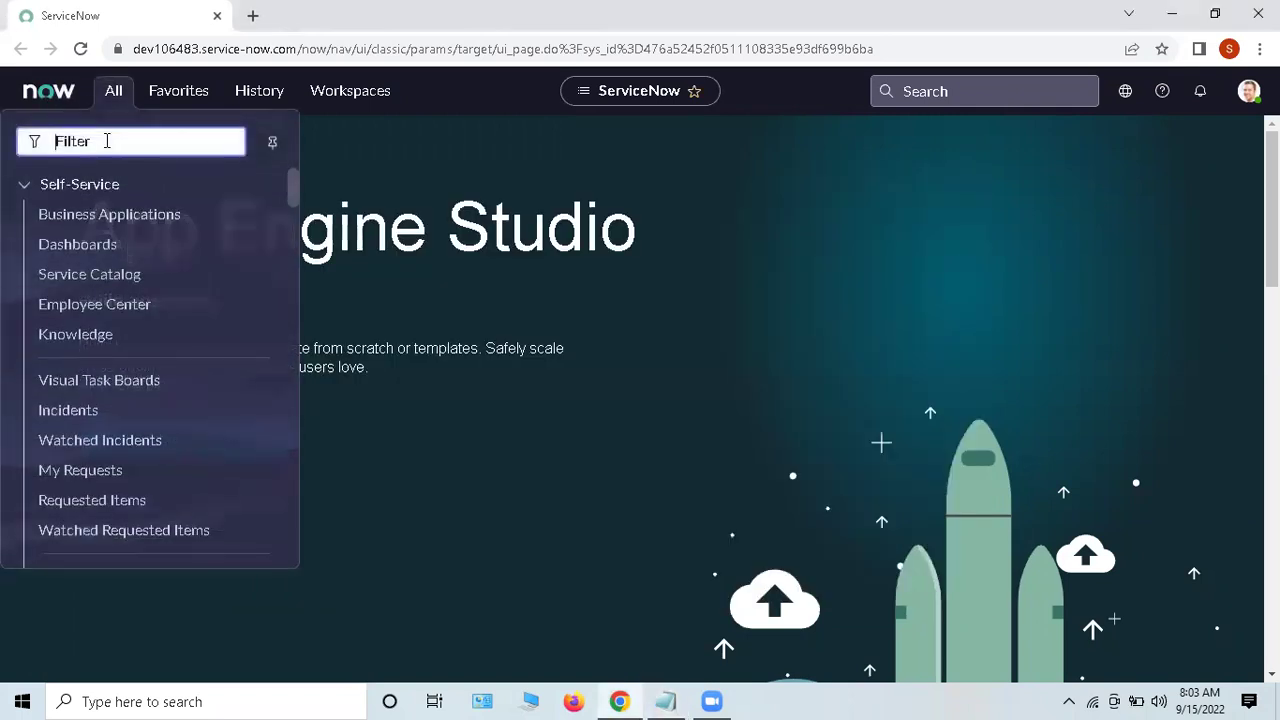
pyautogui.write('rest ')
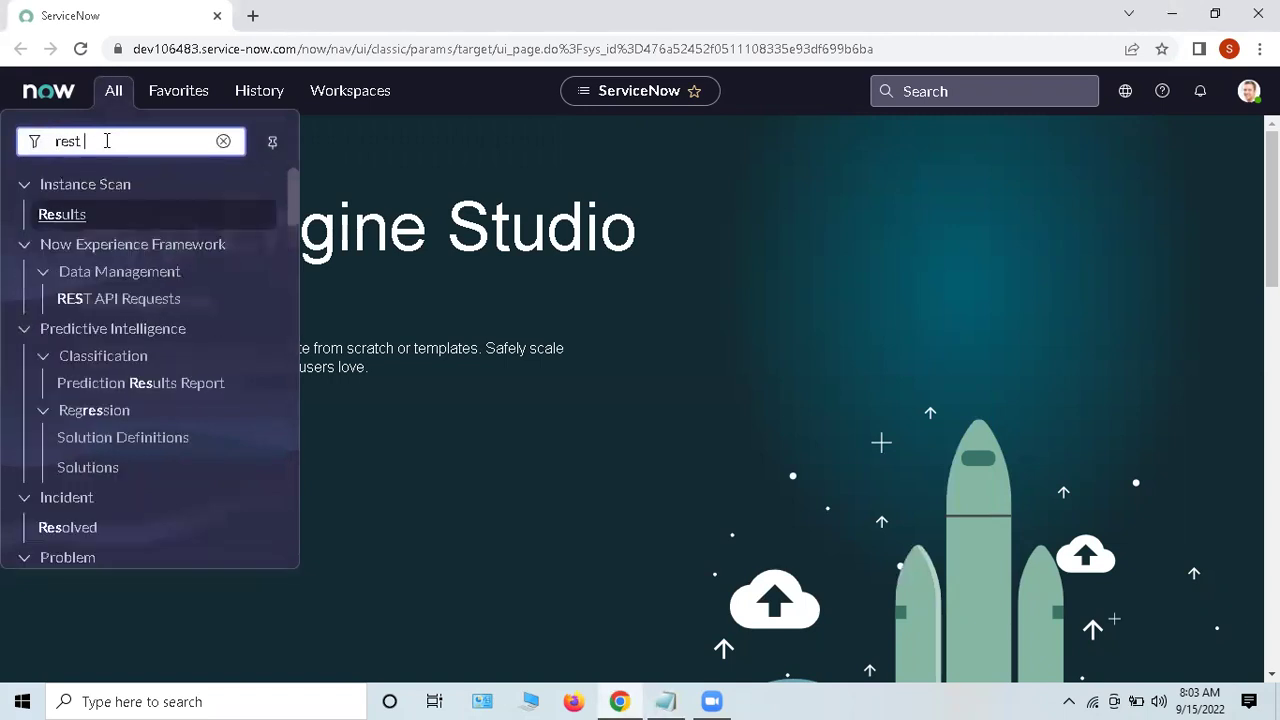
pyautogui.write('messa')
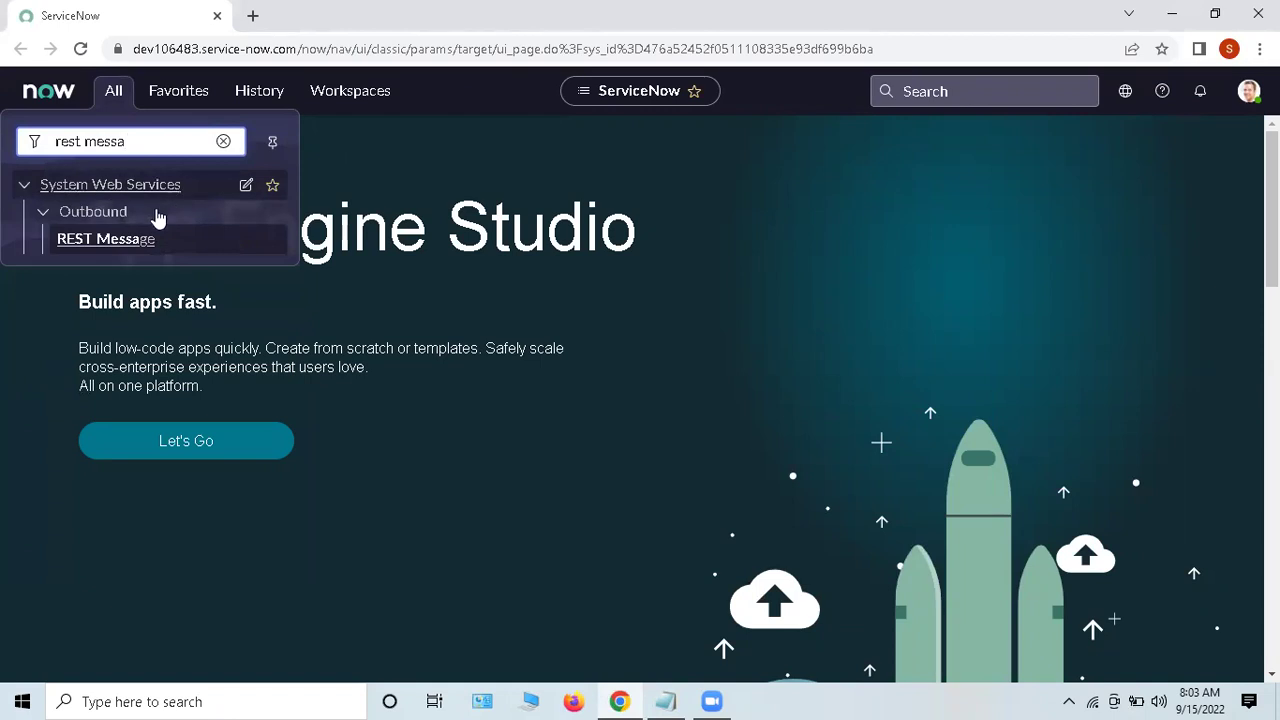
pyautogui.middleClick(106, 240)
pyautogui.click(329, 12)
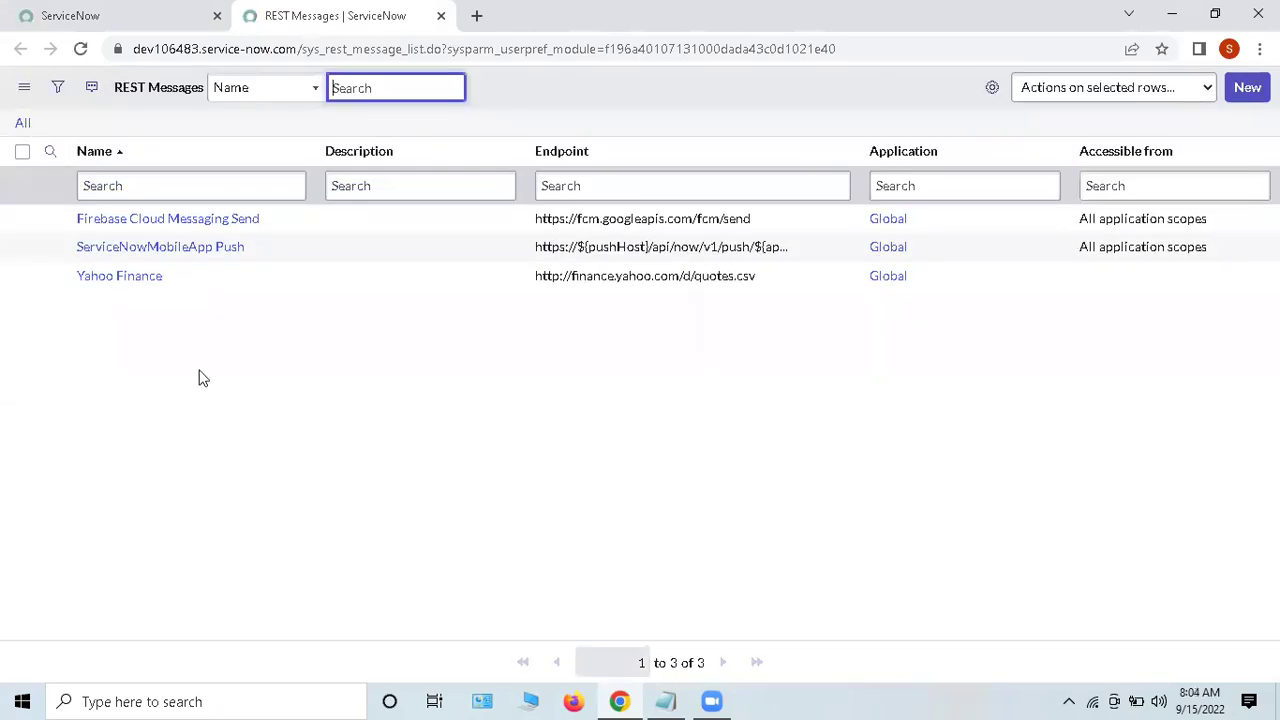
# Step: Open the Firebase Cloud Messaging Send record in its own tab, then return to the REST Messages list
pyautogui.click(186, 221)
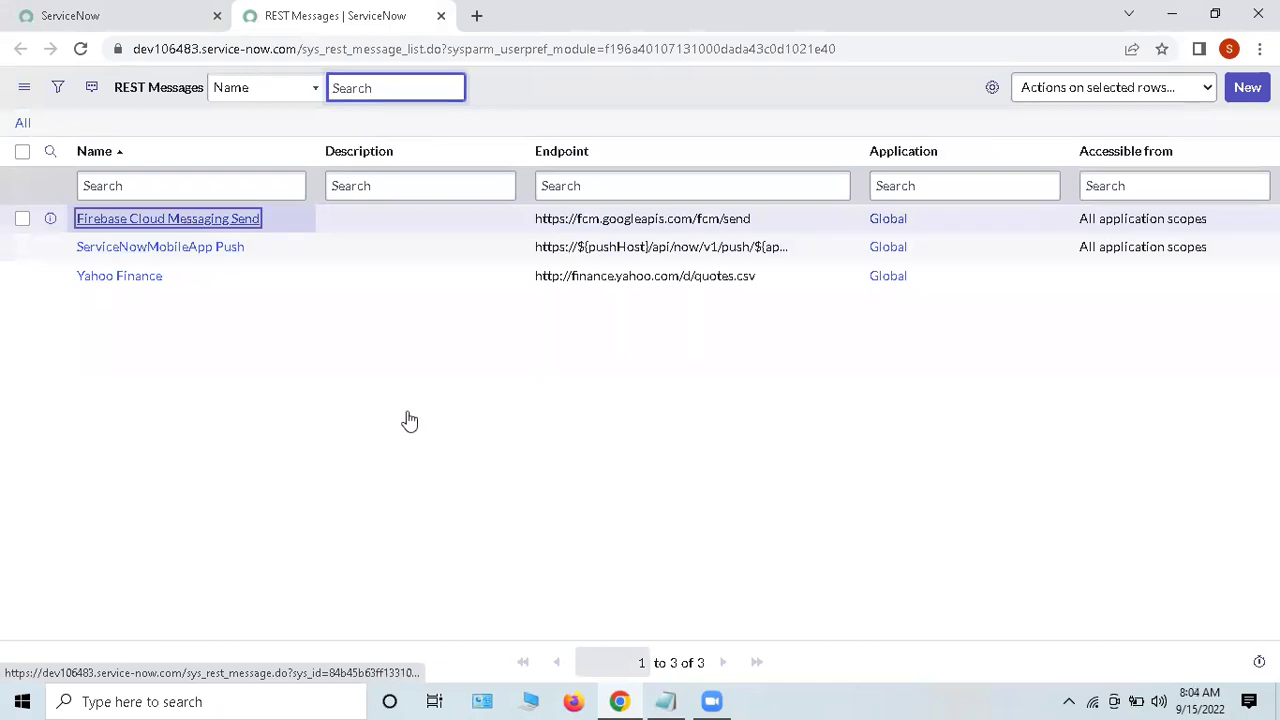
pyautogui.click(296, 257)
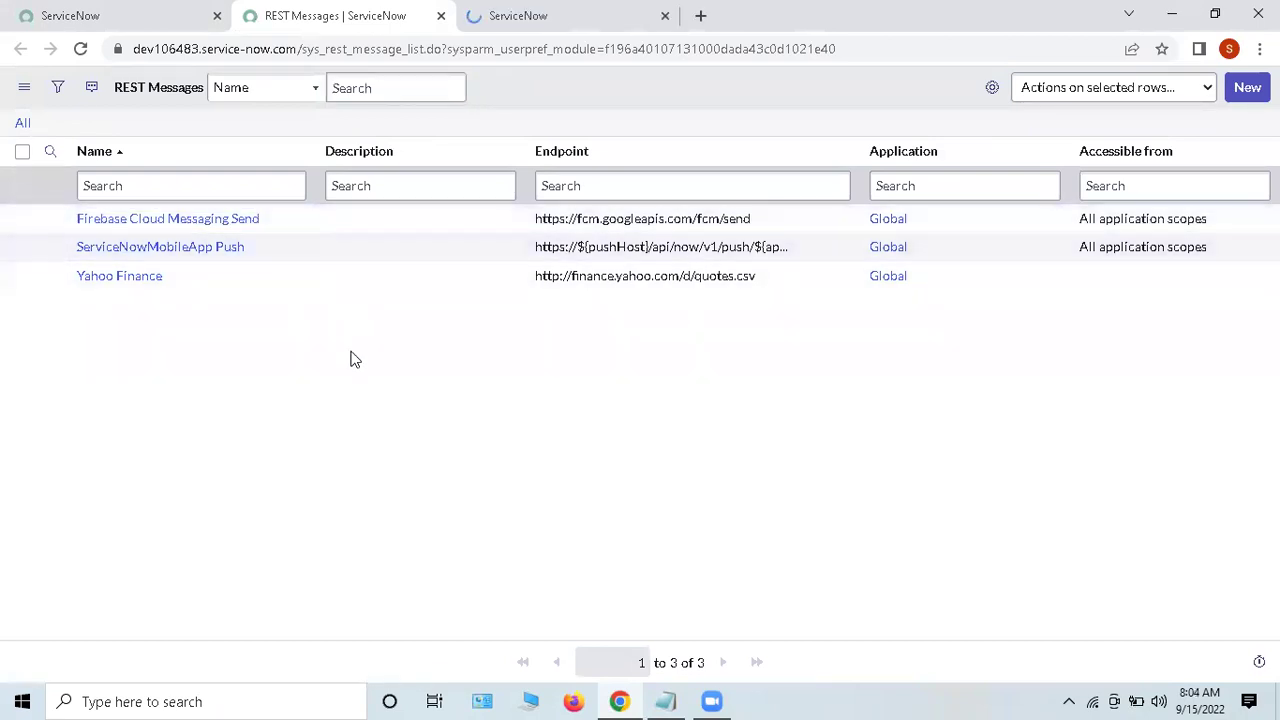
pyautogui.click(565, 15)
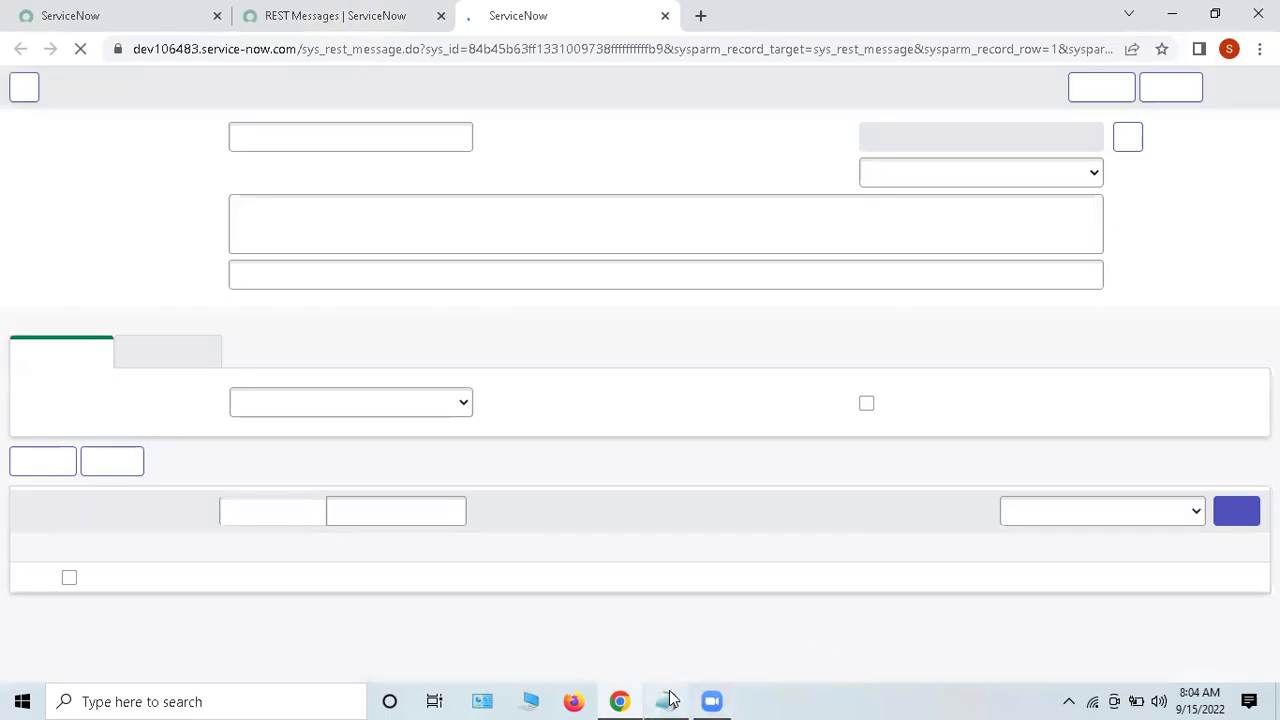
pyautogui.moveTo(666, 701)
pyautogui.click(676, 638)
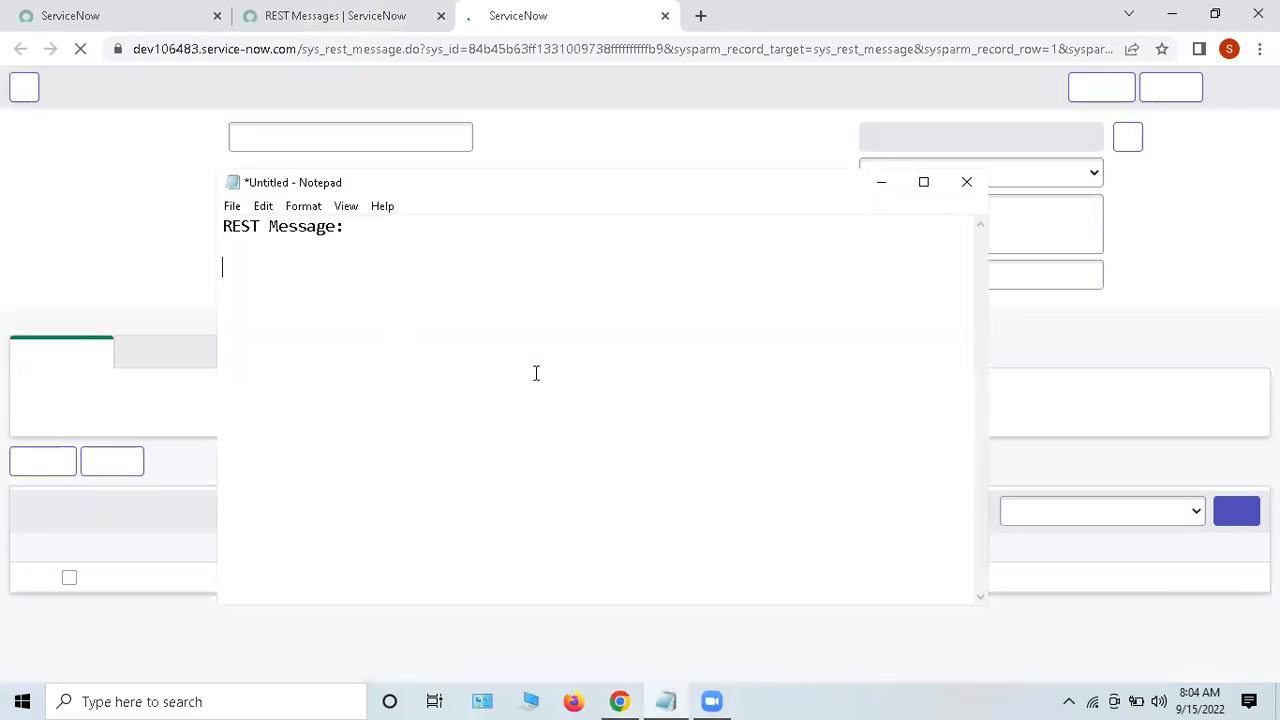
pyautogui.click(878, 188)
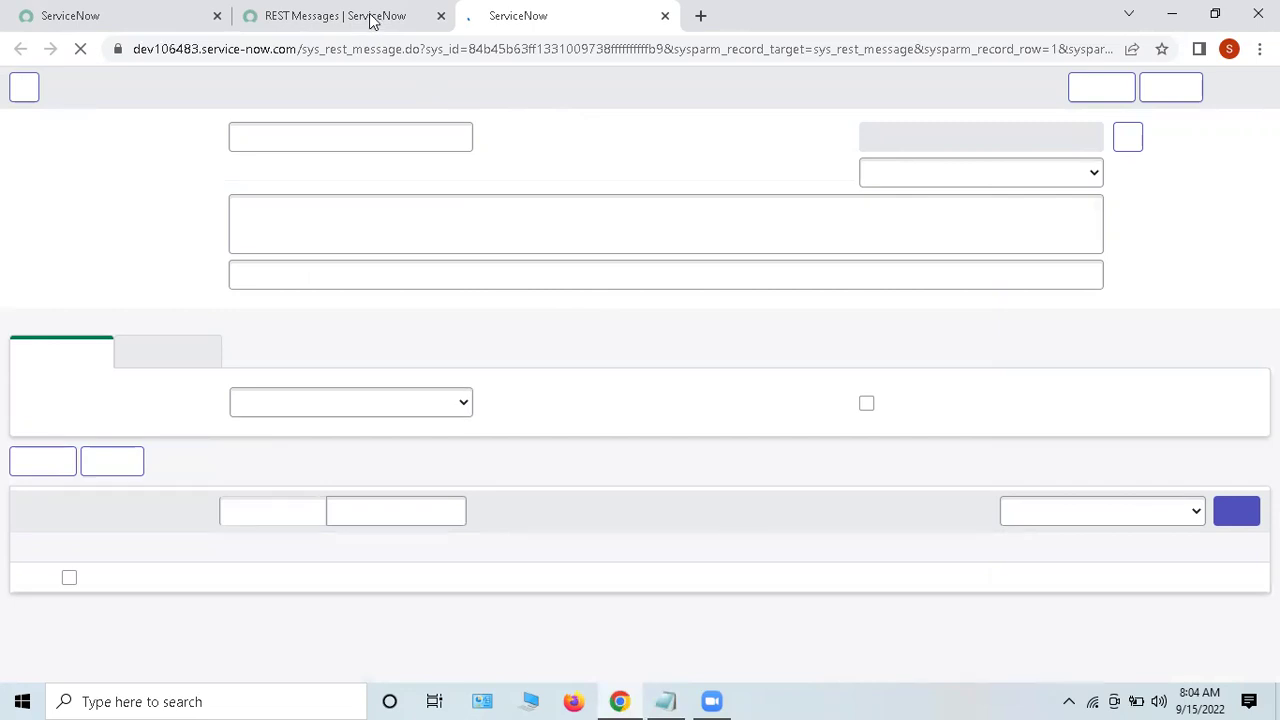
pyautogui.click(370, 20)
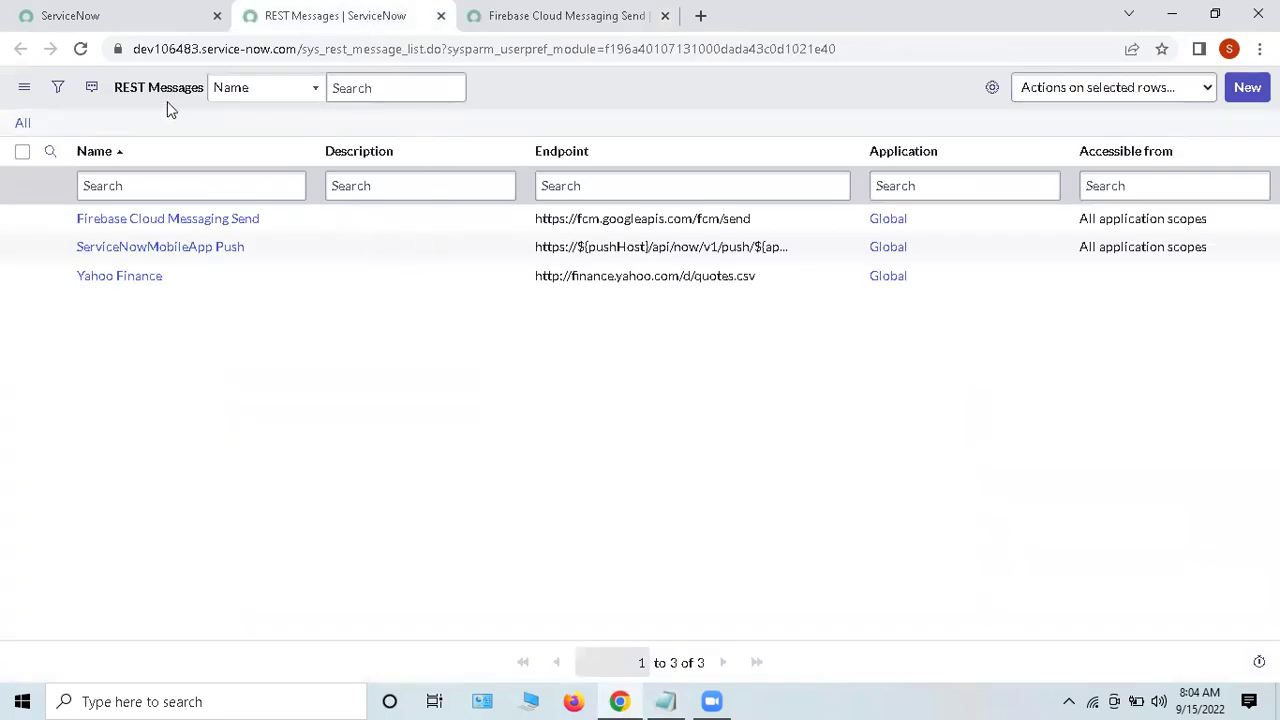
# Step: On the Firebase Cloud Messaging Send record, select the endpoint URL text
pyautogui.click(515, 18)
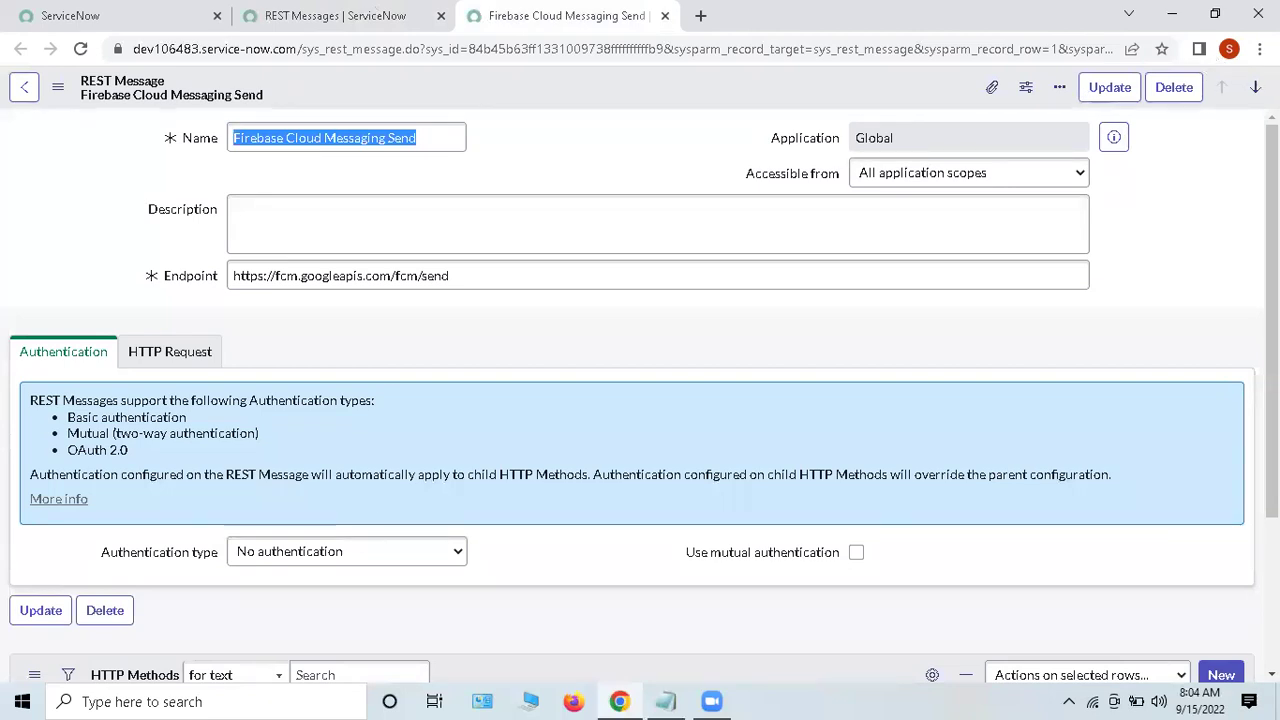
pyautogui.hotkey('ctrl', 'shift', 'Tab')
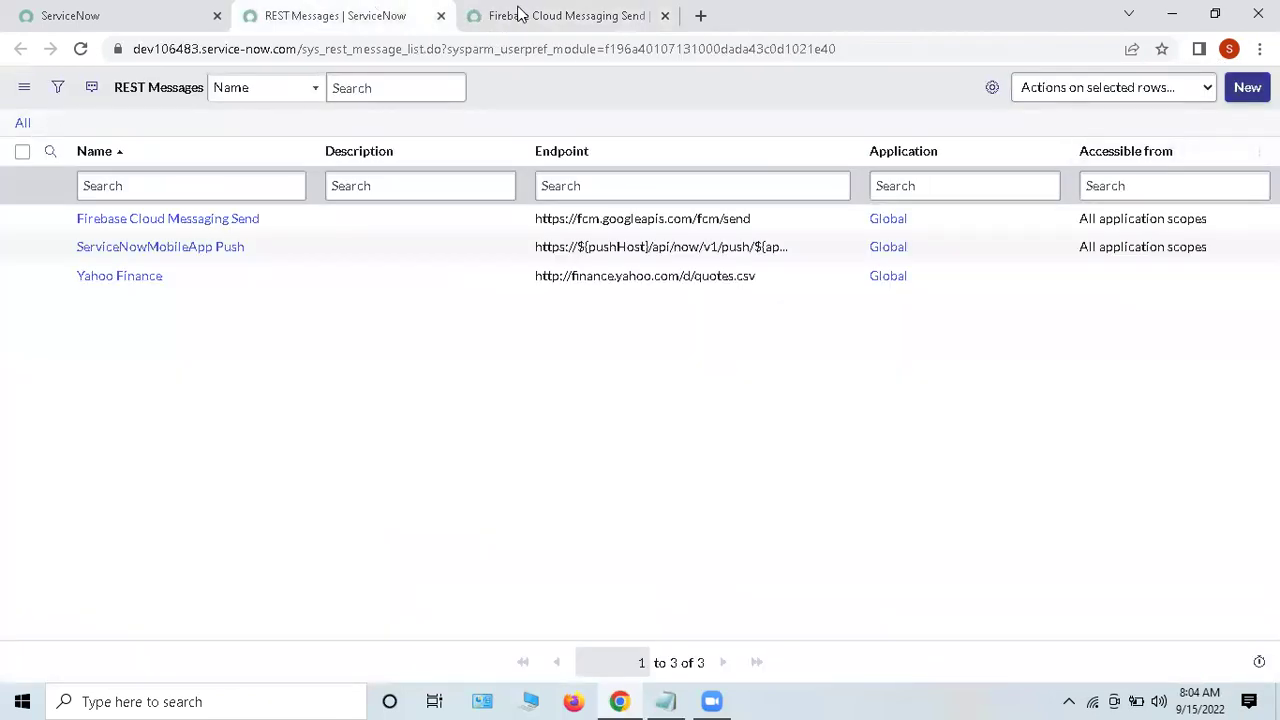
pyautogui.click(511, 16)
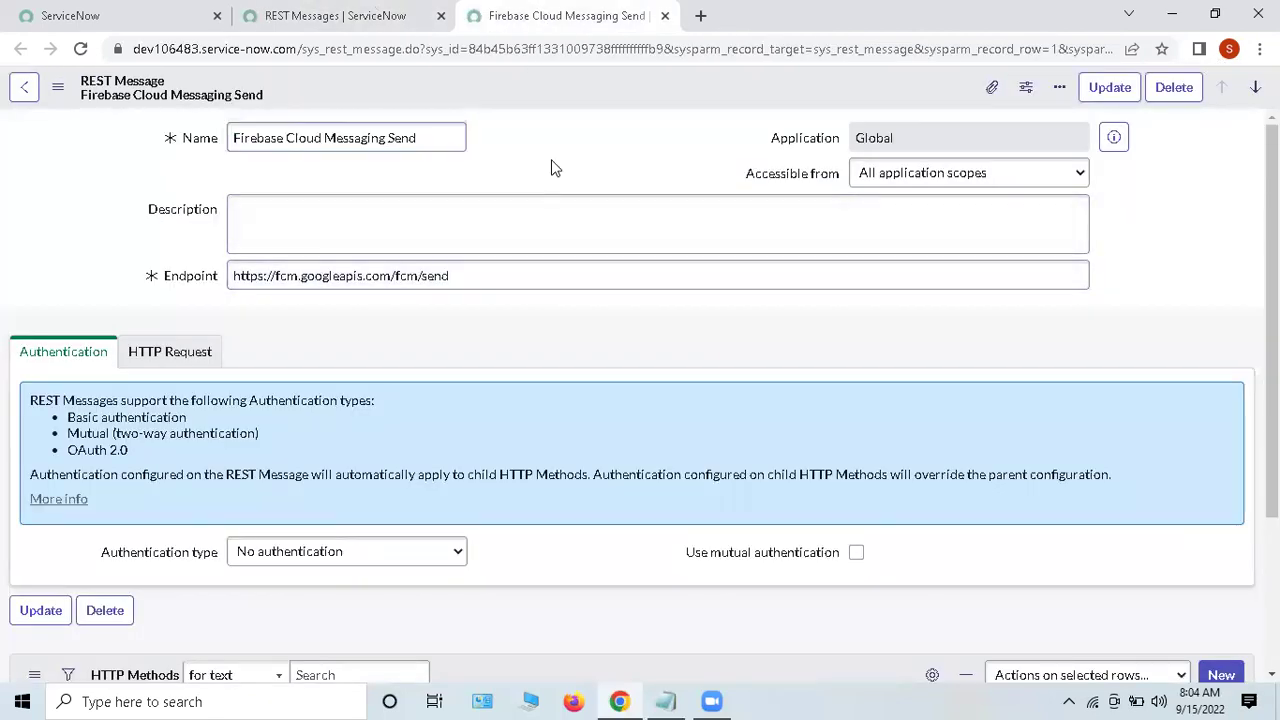
pyautogui.click(552, 166)
pyautogui.scroll(-2, 686, 309)
pyautogui.scroll(2, 641, 343)
pyautogui.click(280, 275)
pyautogui.moveTo(255, 273); pyautogui.dragTo(637, 123)
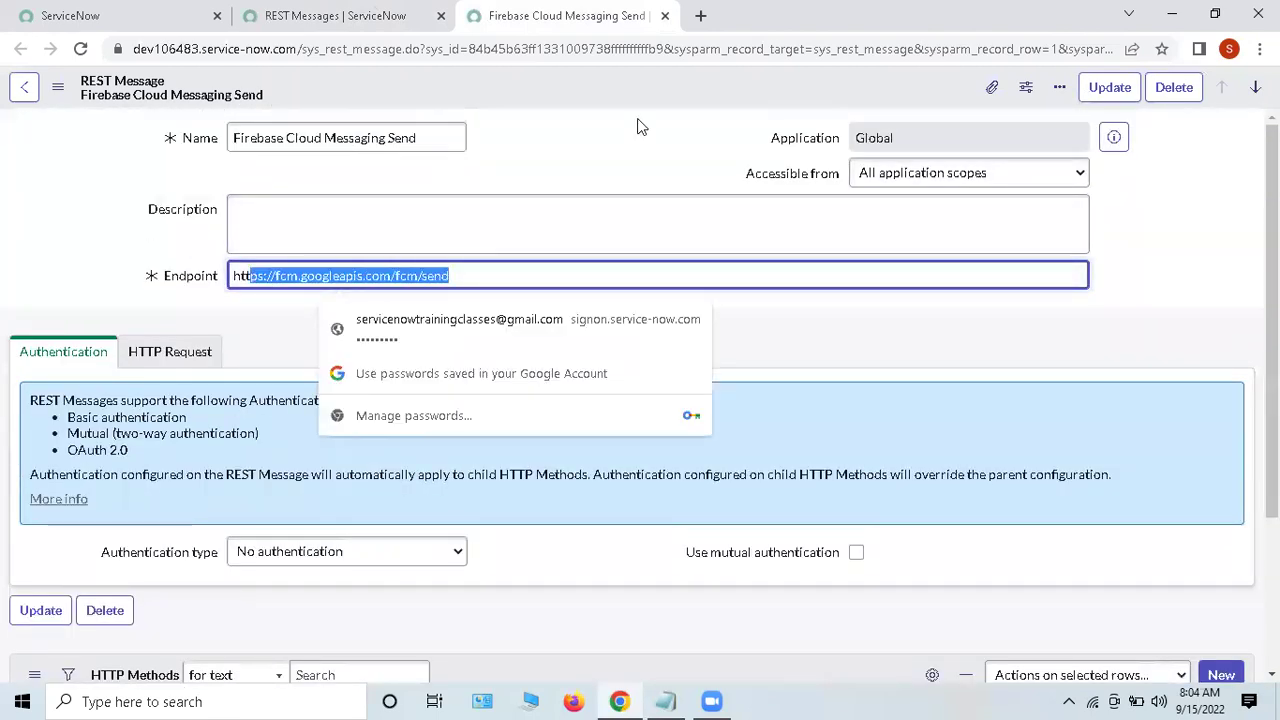
pyautogui.click(332, 12)
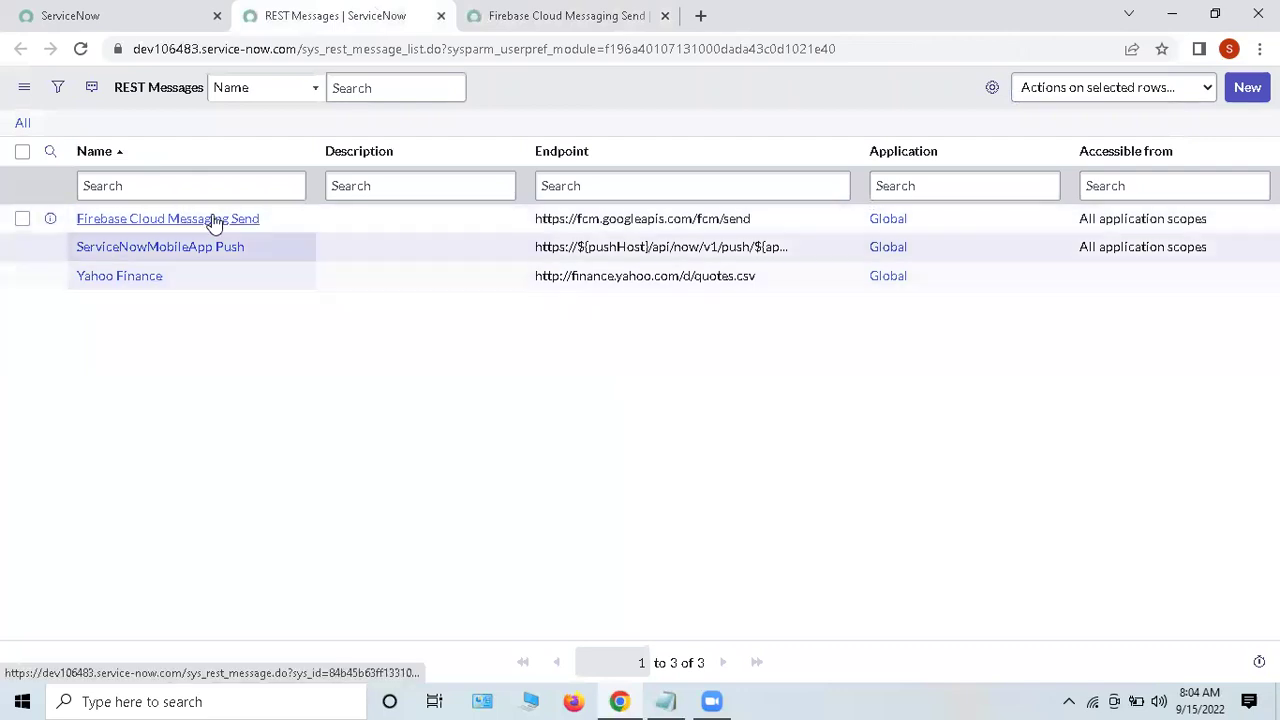
pyautogui.click(595, 14)
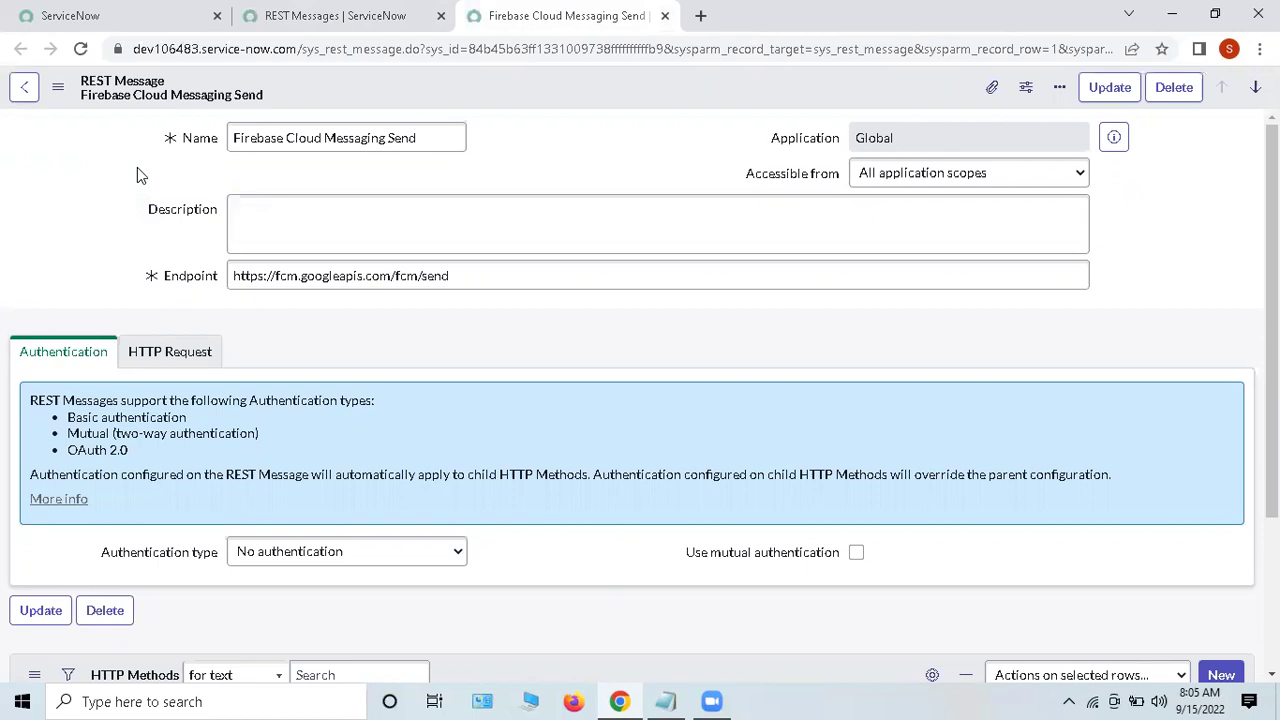
# Step: Point out the Name, Application and Accessible from fields, leaving the scope unchanged
pyautogui.click(349, 245)
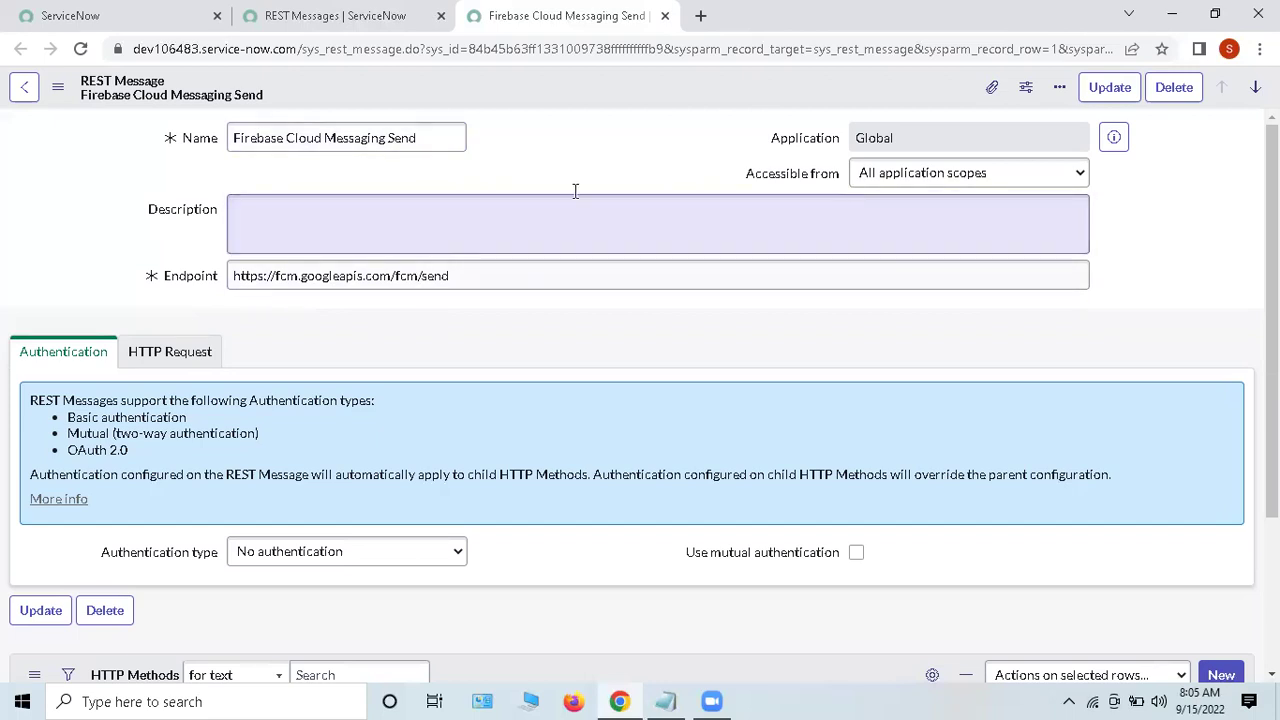
pyautogui.click(632, 158)
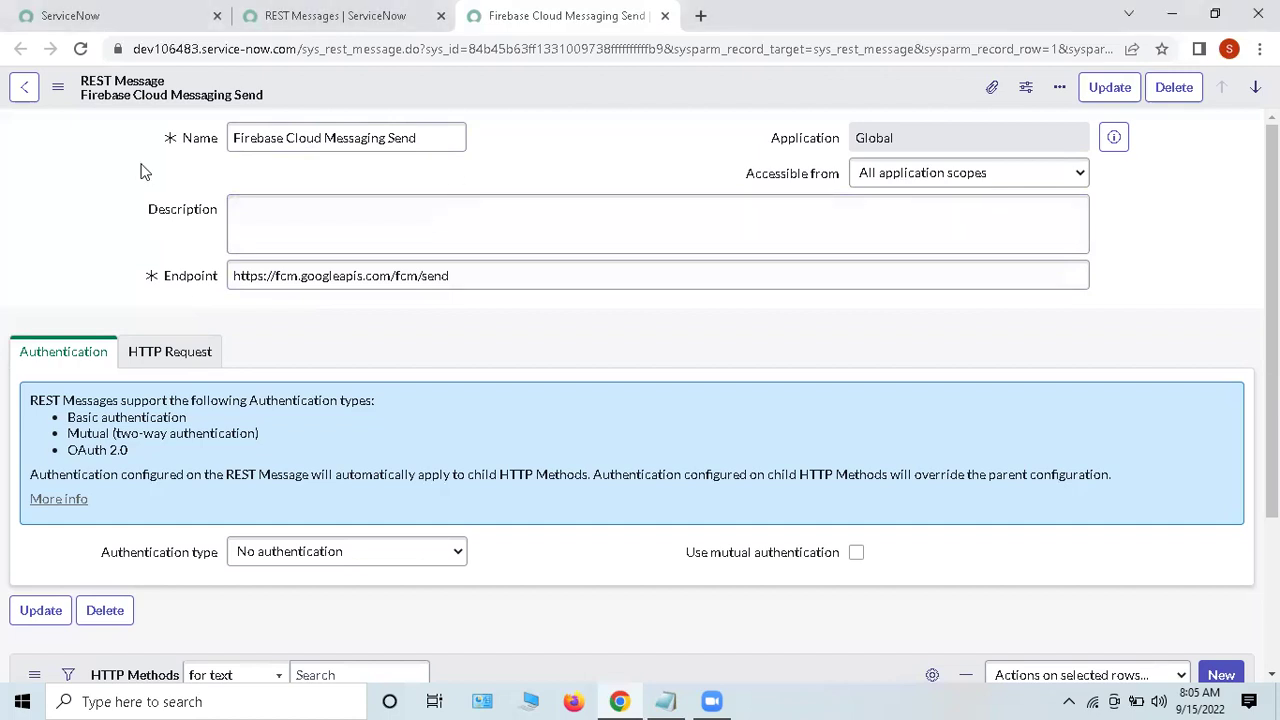
pyautogui.doubleClick(199, 138)
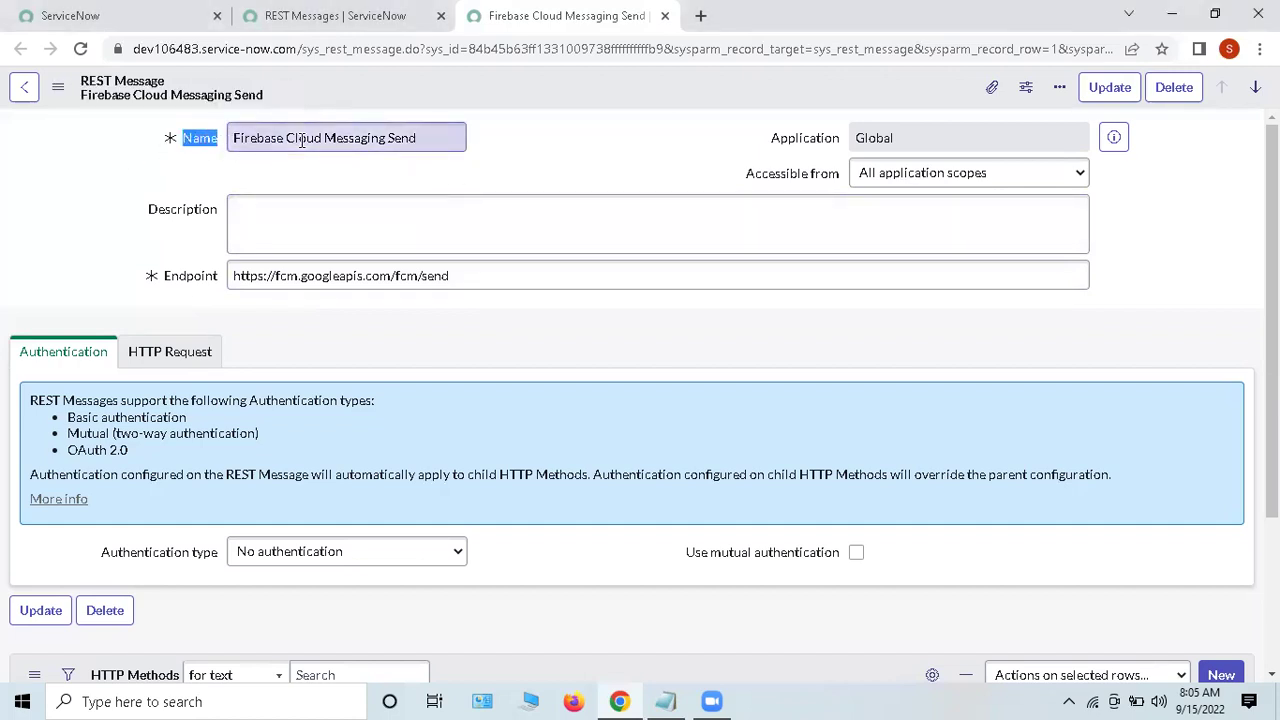
pyautogui.click(548, 175)
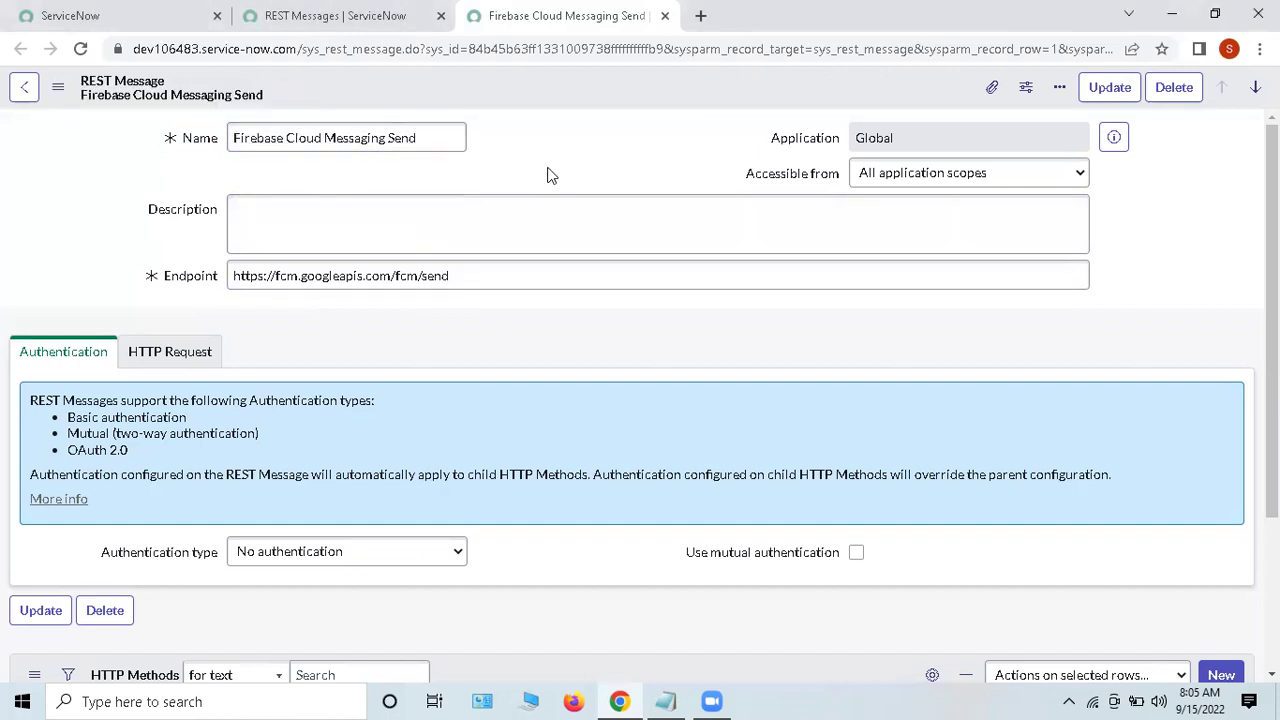
pyautogui.doubleClick(835, 138)
pyautogui.click(730, 180)
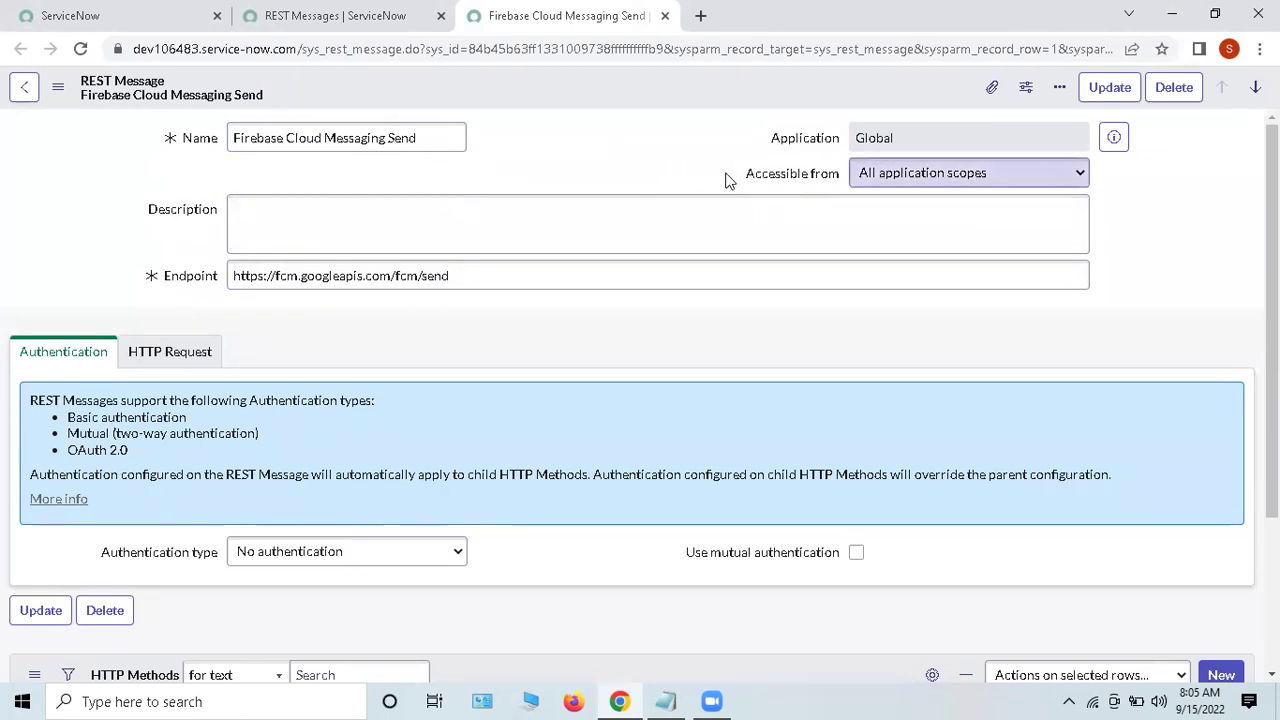
pyautogui.moveTo(730, 180); pyautogui.dragTo(838, 186)
pyautogui.click(897, 176)
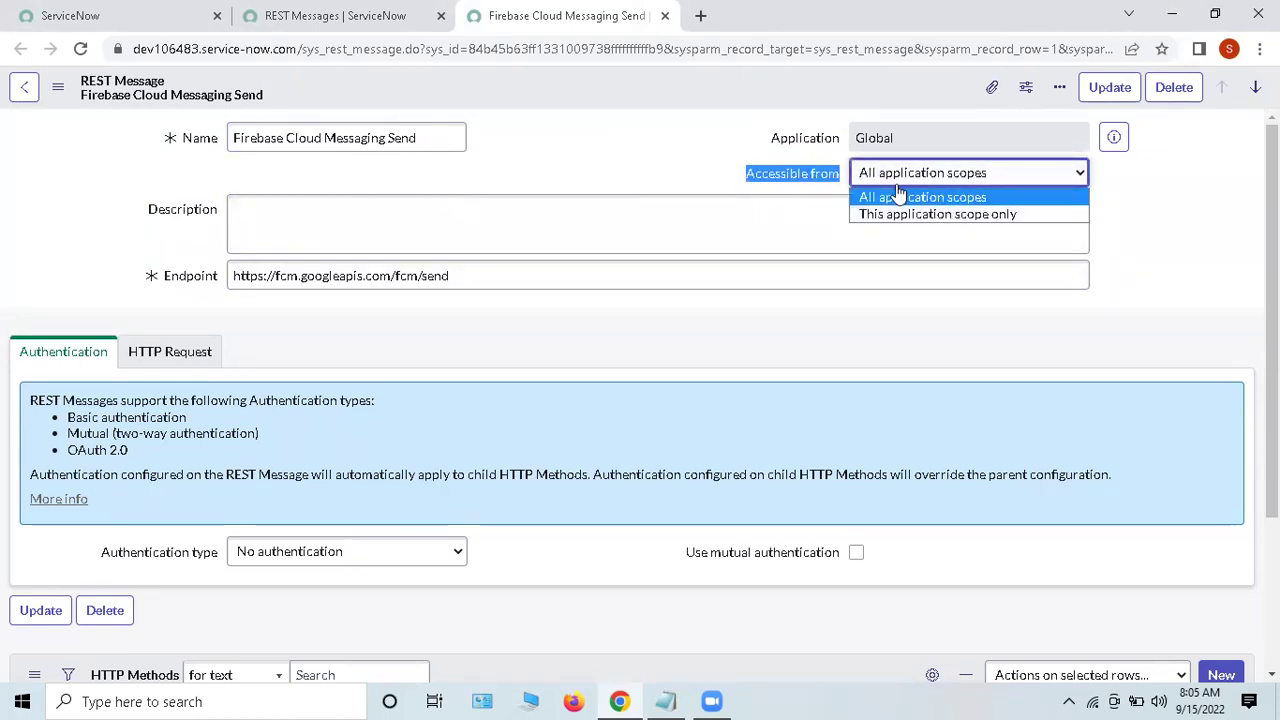
pyautogui.click(897, 176)
pyautogui.click(664, 157)
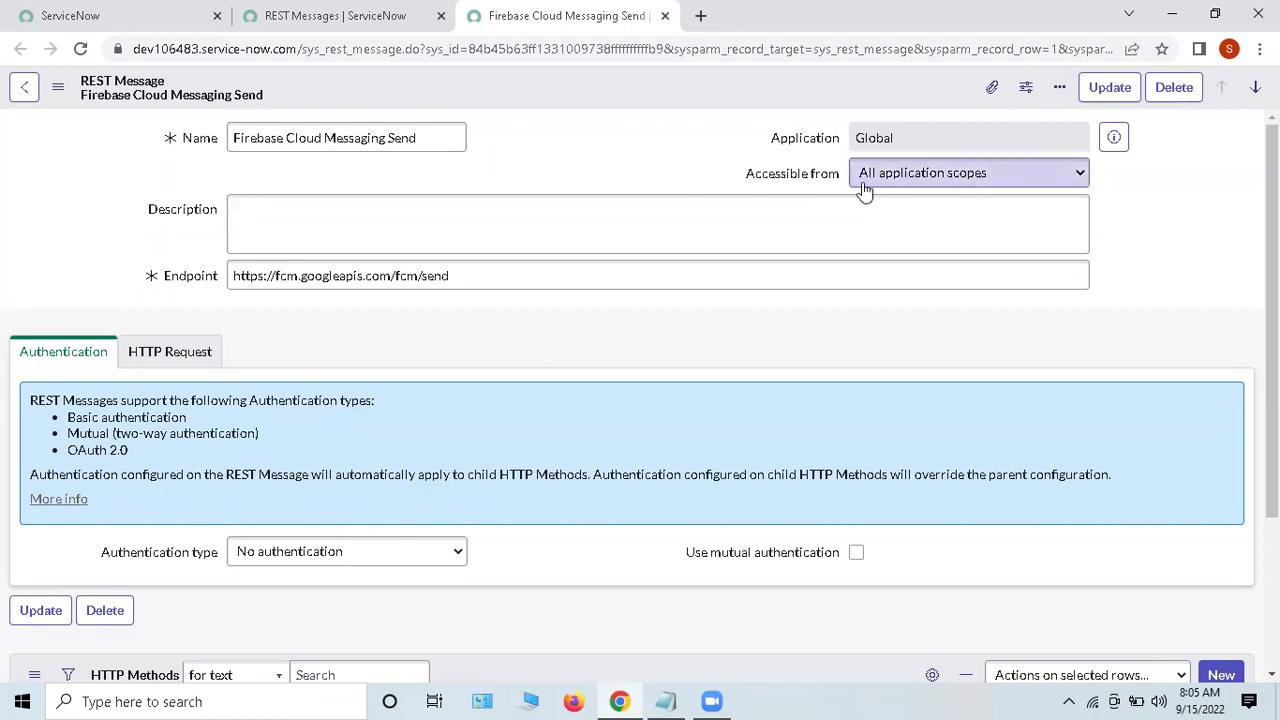
pyautogui.moveTo(137, 228); pyautogui.dragTo(334, 229)
pyautogui.click(343, 226)
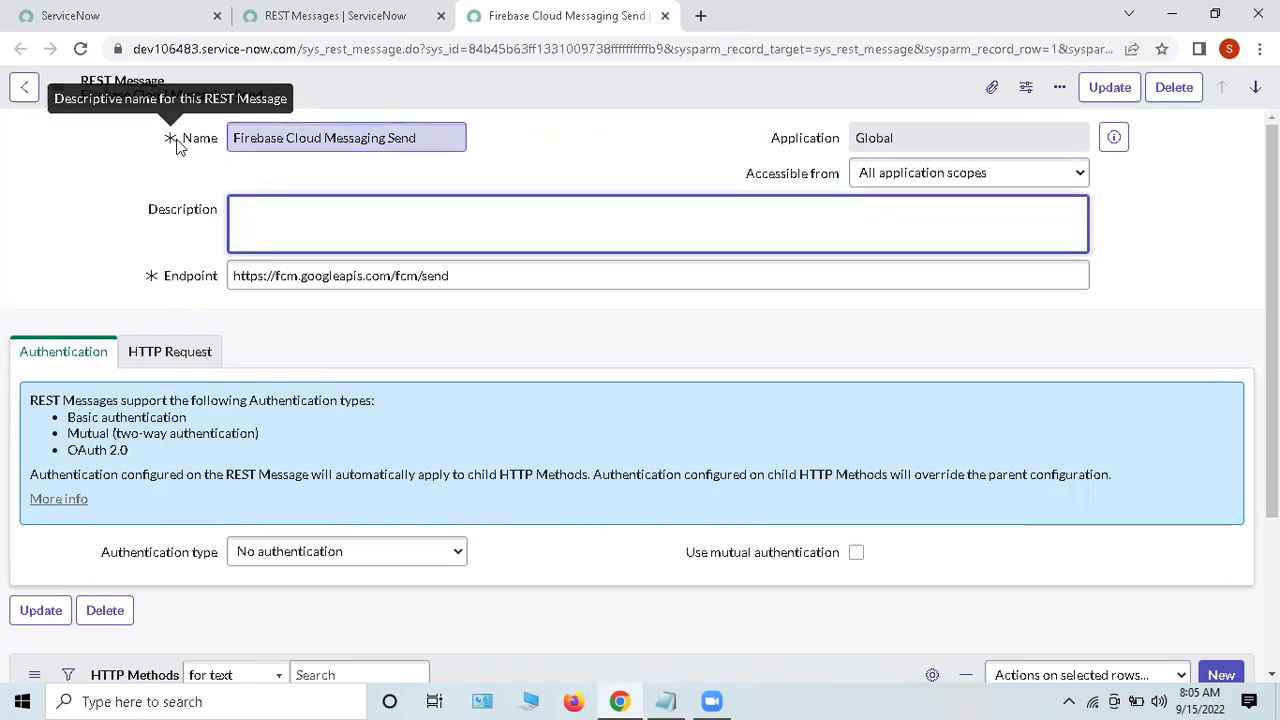
pyautogui.moveTo(157, 277); pyautogui.dragTo(536, 344)
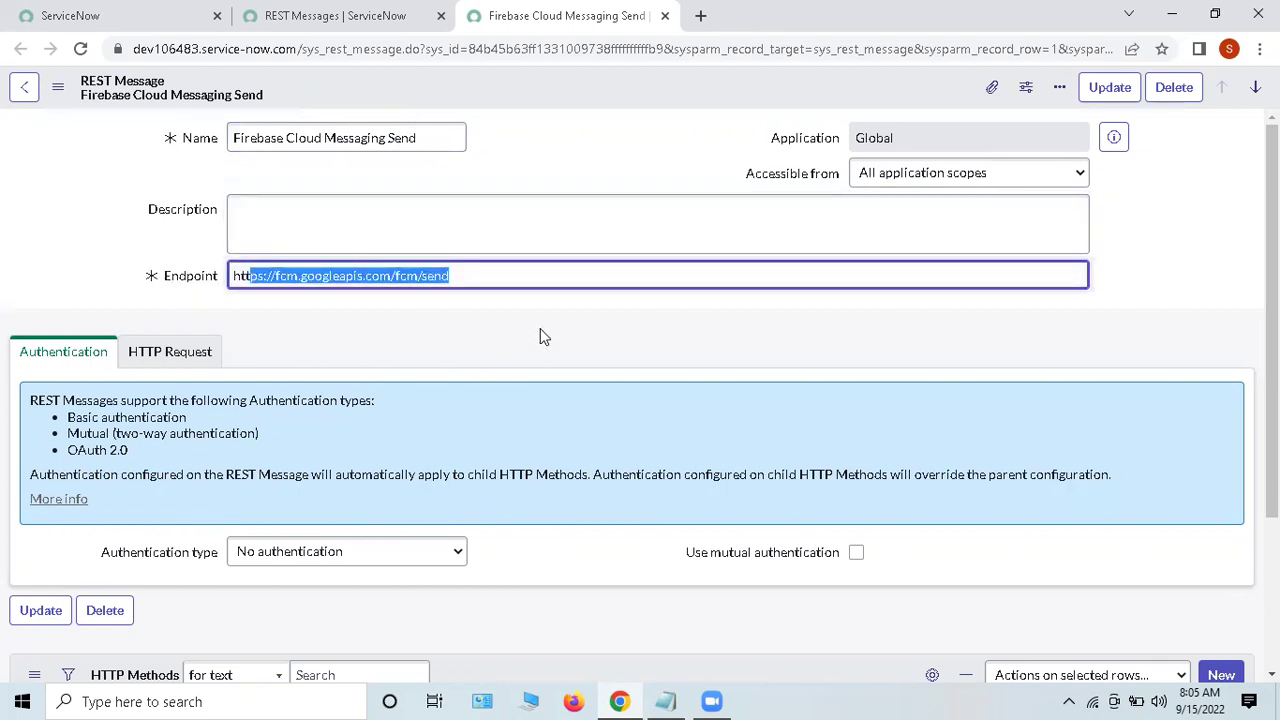
pyautogui.click(540, 334)
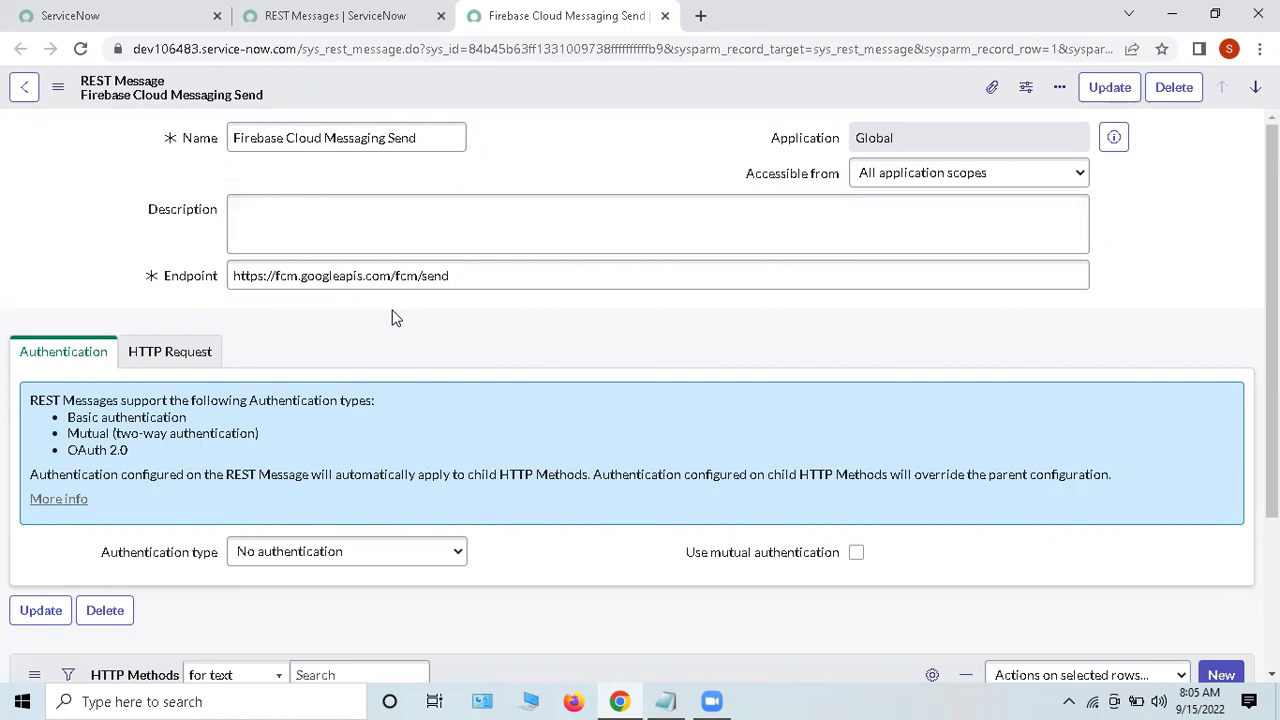
pyautogui.moveTo(234, 276); pyautogui.dragTo(408, 275)
pyautogui.tripleClick(487, 275)
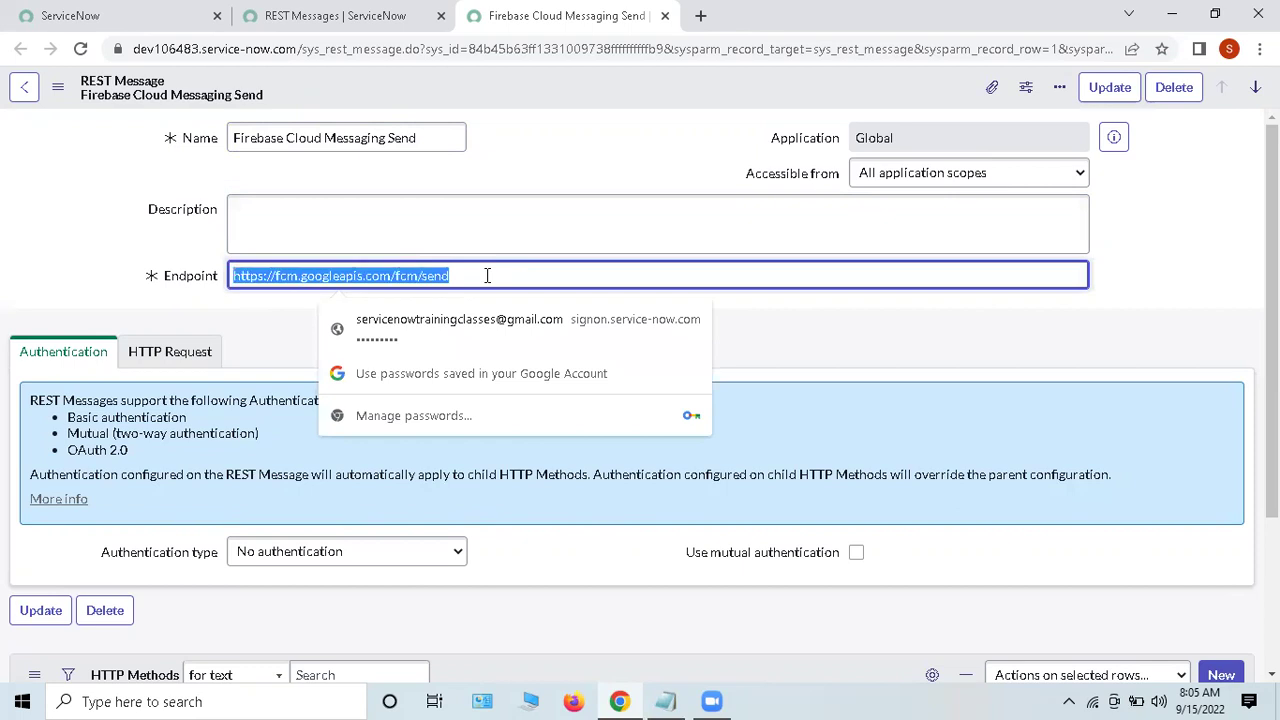
pyautogui.click(133, 275)
pyautogui.click(523, 330)
pyautogui.scroll(-2, 577, 323)
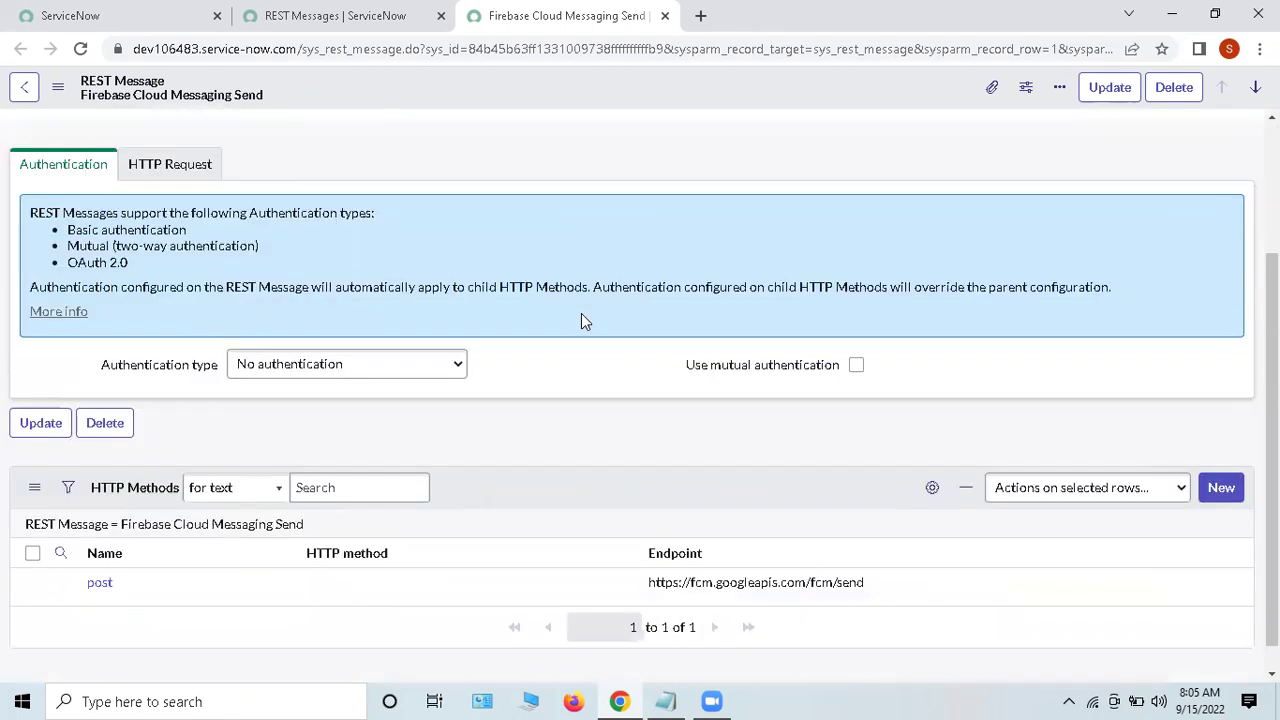
# Step: Set the authentication type to Basic and point out the basic auth profile field
pyautogui.doubleClick(23, 177)
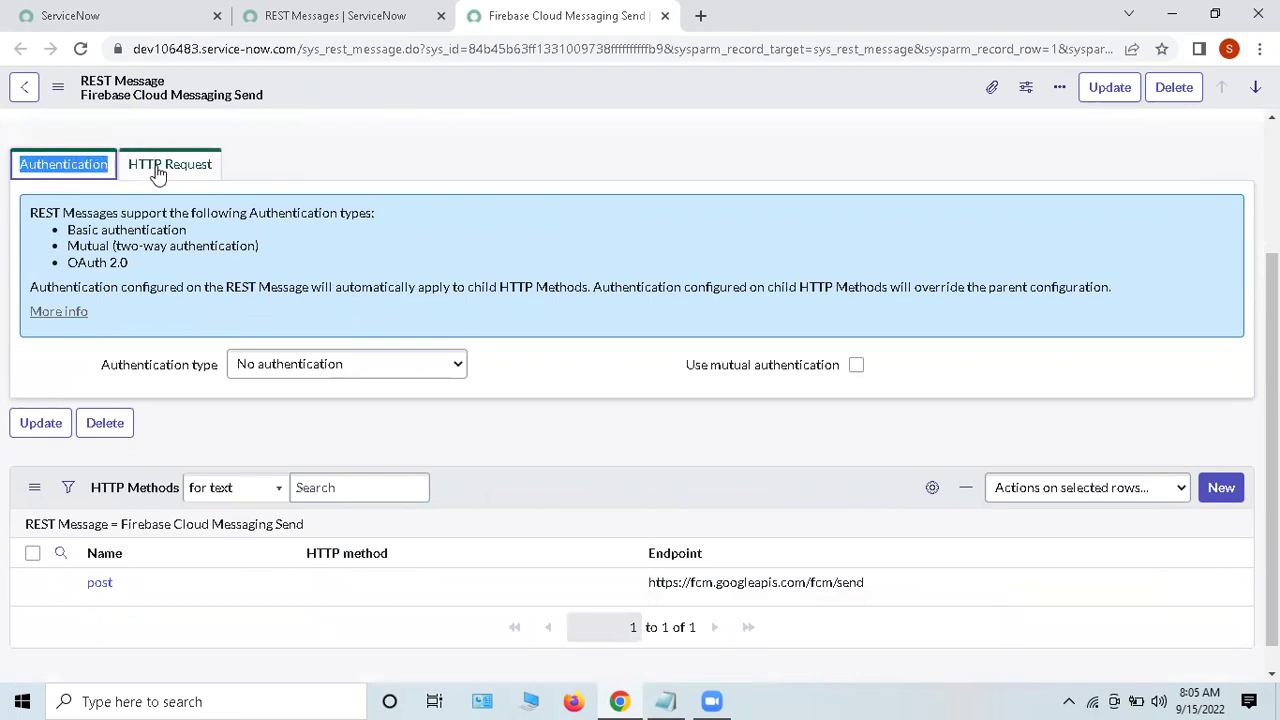
pyautogui.click(50, 357)
pyautogui.moveTo(103, 366); pyautogui.dragTo(217, 386)
pyautogui.click(221, 395)
pyautogui.click(266, 366)
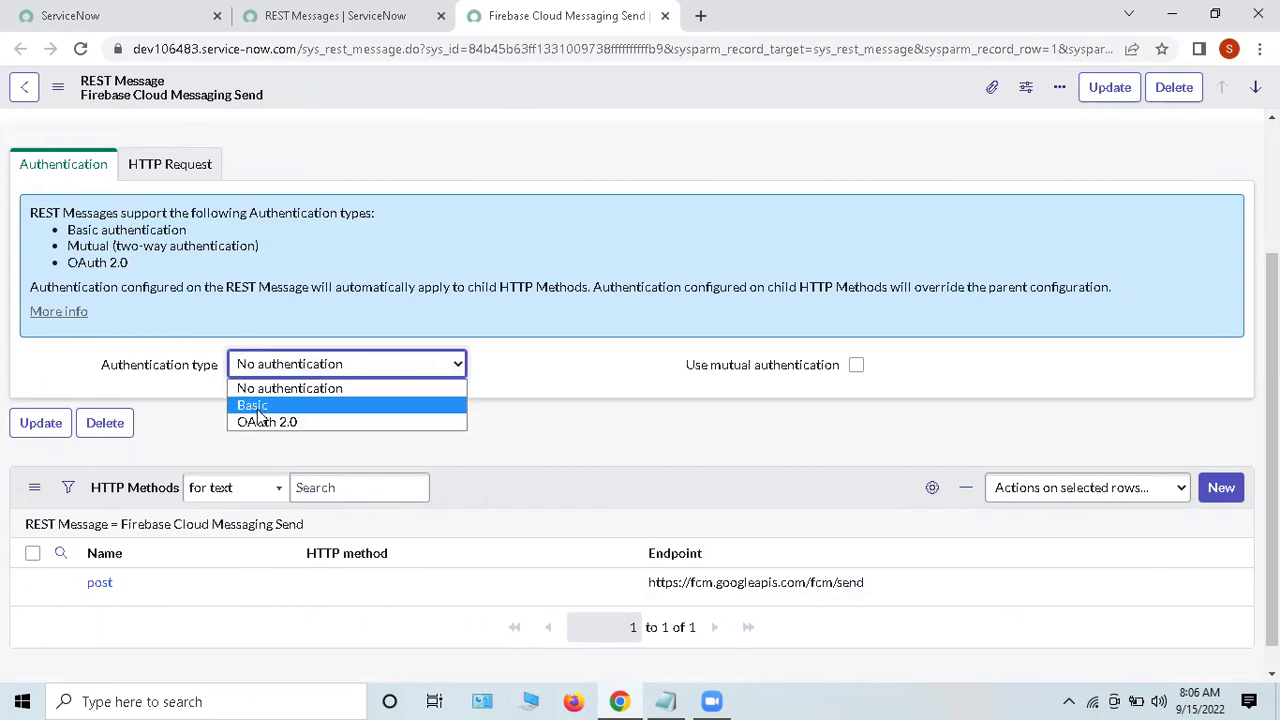
pyautogui.click(262, 406)
pyautogui.moveTo(108, 408); pyautogui.dragTo(220, 412)
pyautogui.click(215, 437)
# Step: Try OAuth 2.0 to show its OAuth profile field, then switch back to Basic
pyautogui.click(251, 370)
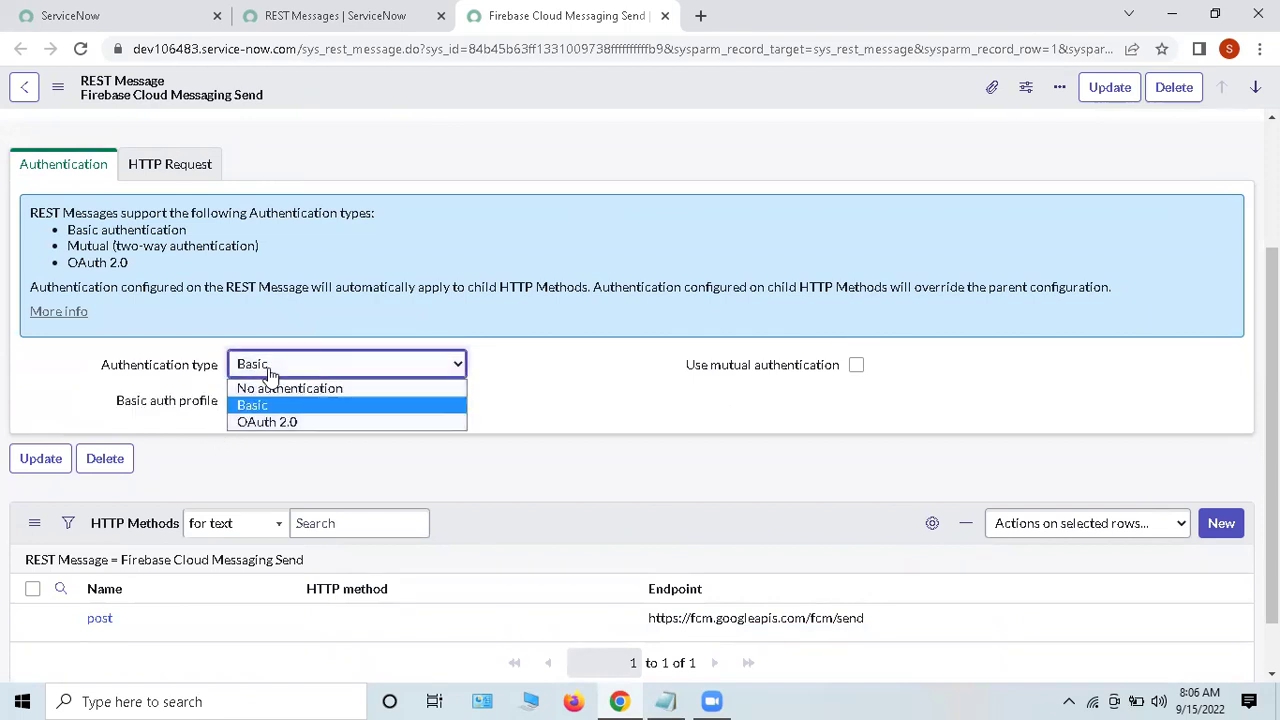
pyautogui.click(258, 423)
pyautogui.moveTo(117, 408); pyautogui.dragTo(234, 428)
pyautogui.click(236, 432)
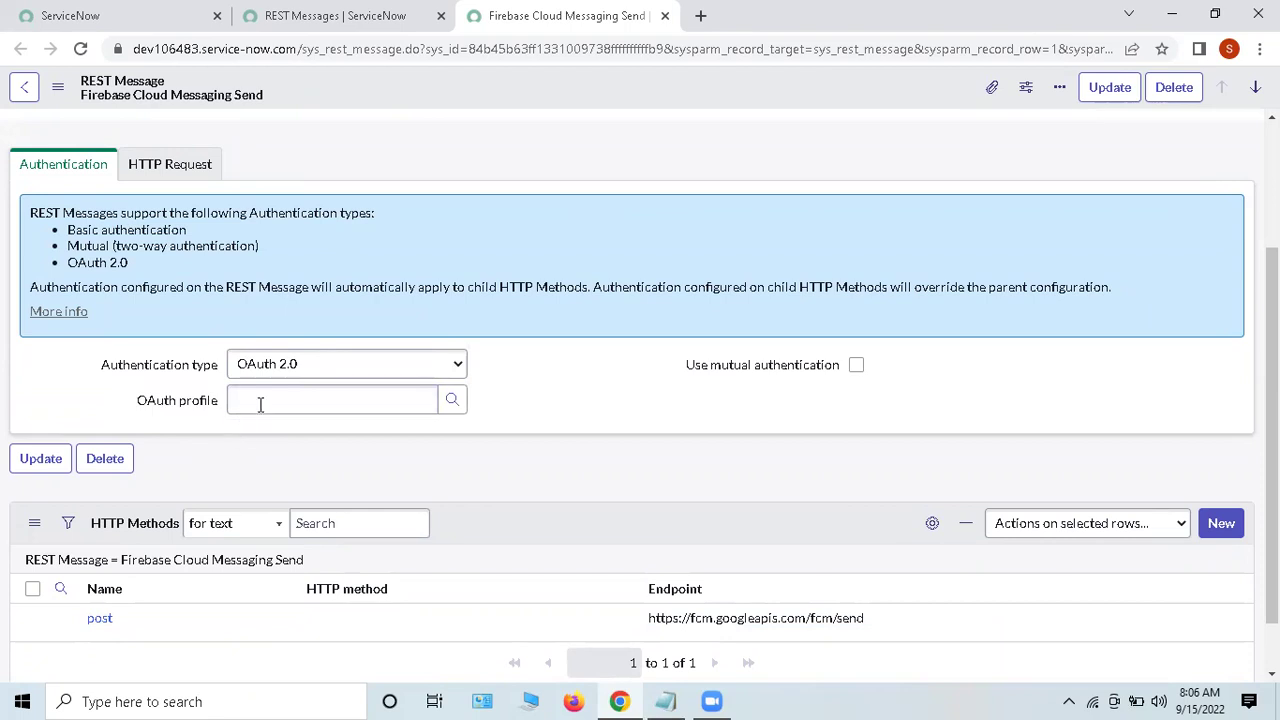
pyautogui.click(281, 366)
pyautogui.click(260, 406)
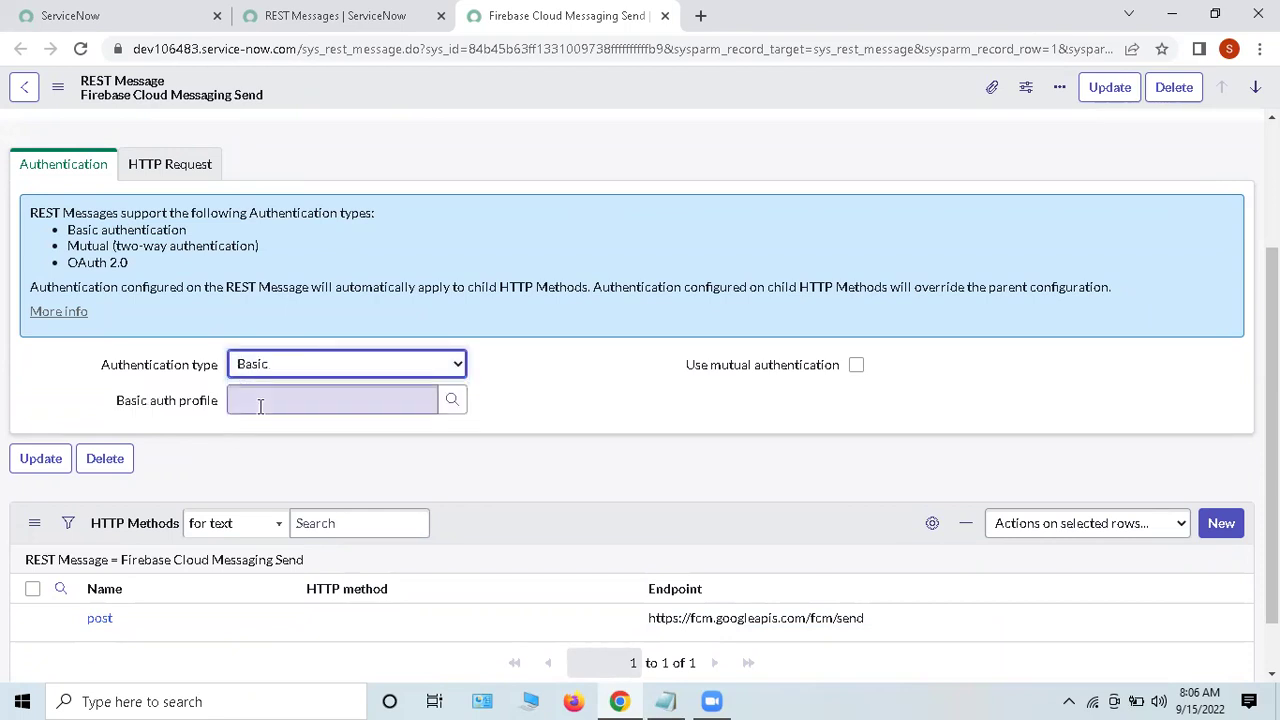
pyautogui.click(260, 428)
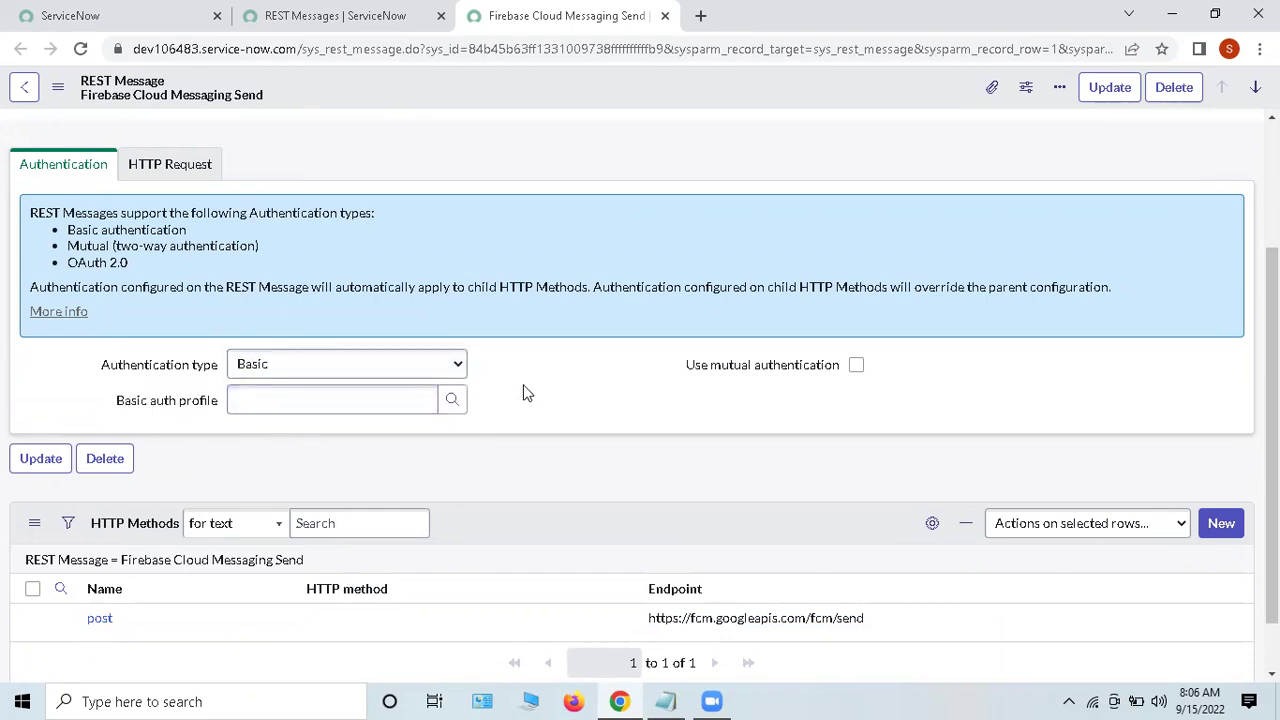
# Step: Start a new basic auth configuration from the profile lookup, then close it unsaved
pyautogui.click(452, 401)
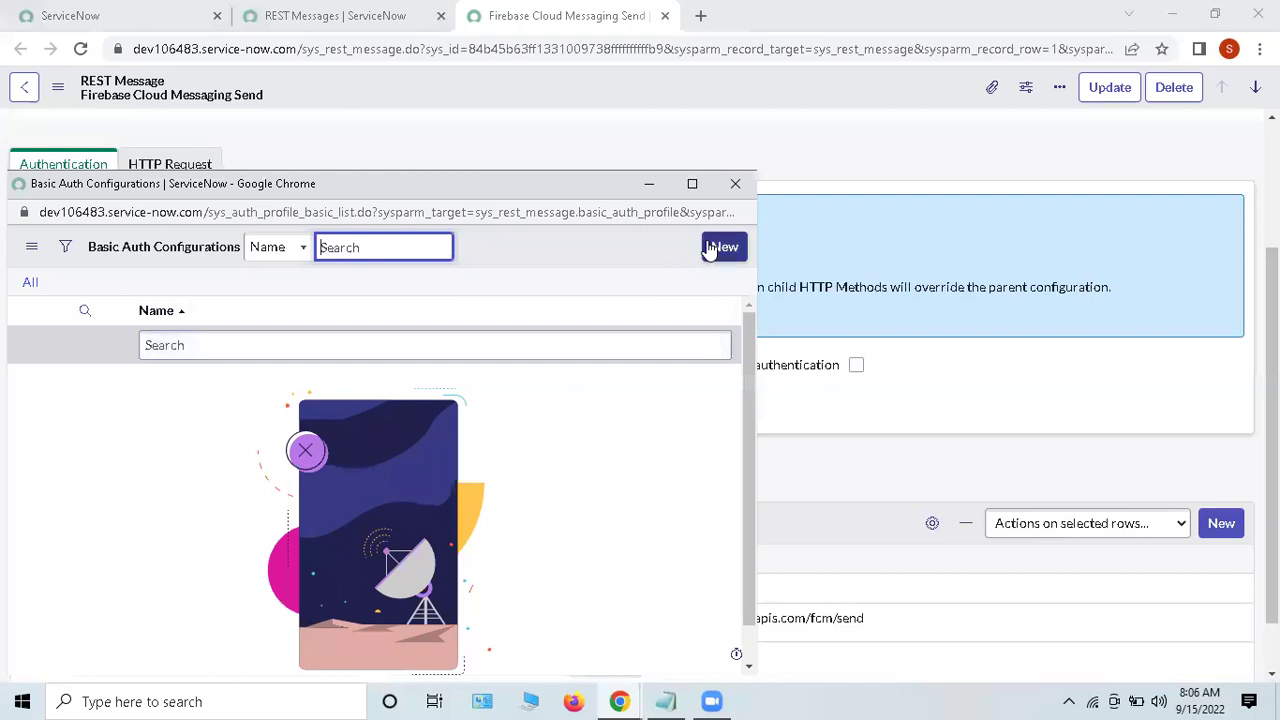
pyautogui.click(716, 247)
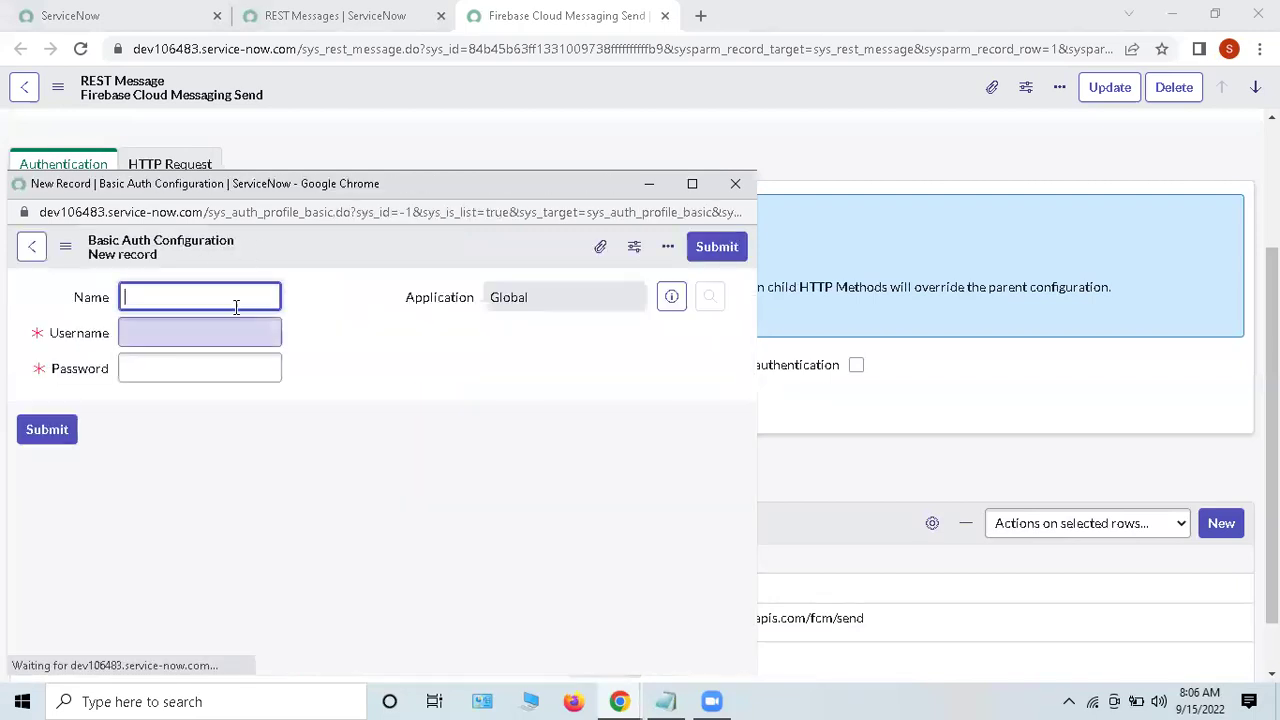
pyautogui.click(128, 332)
pyautogui.click(145, 366)
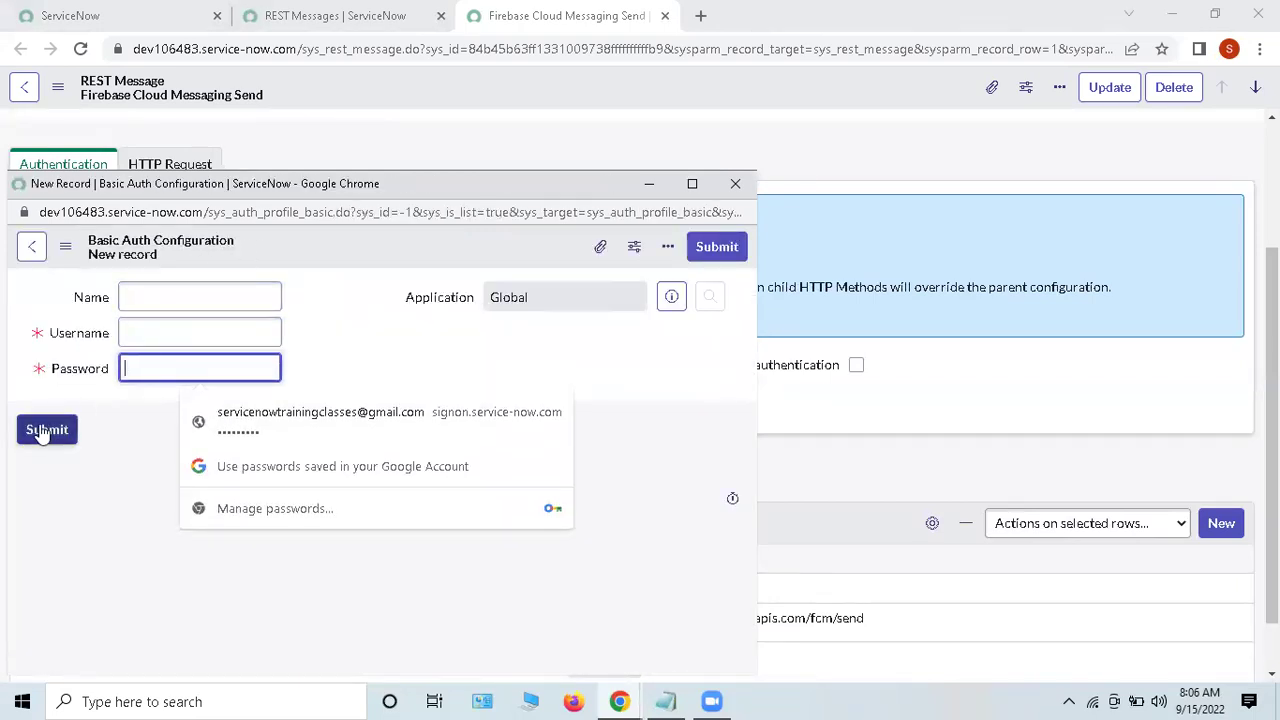
pyautogui.click(362, 360)
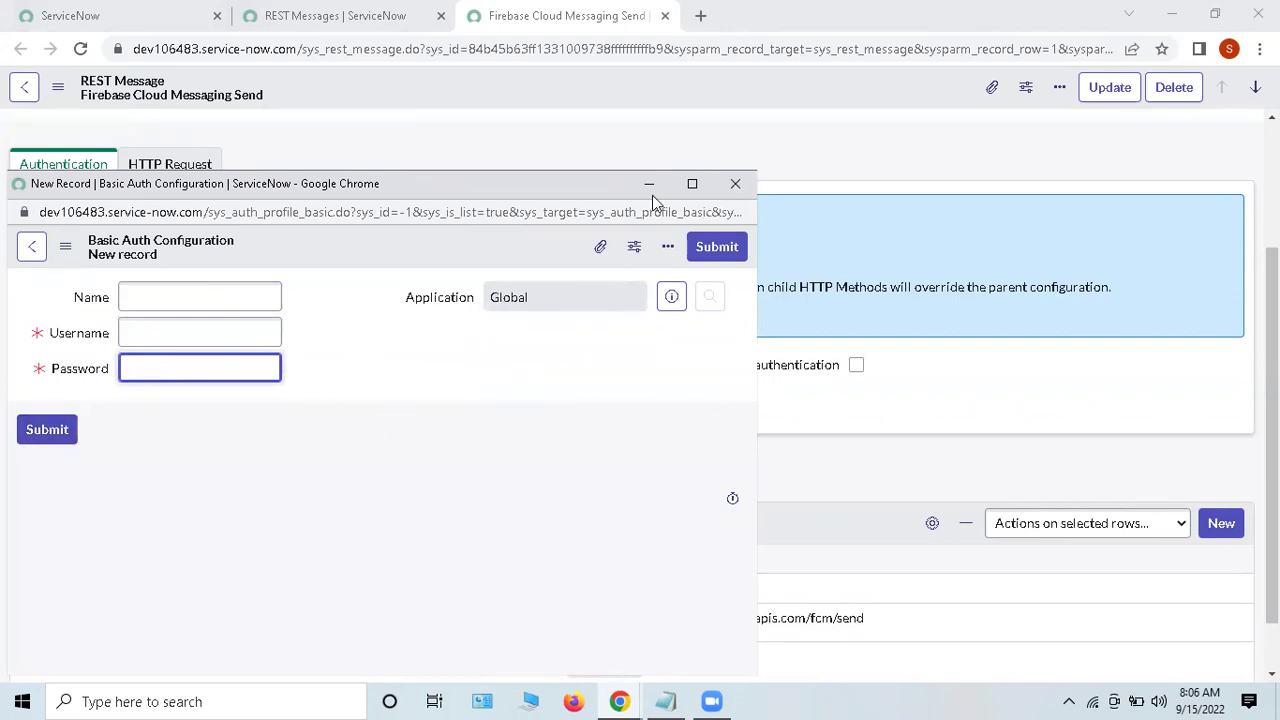
pyautogui.click(735, 184)
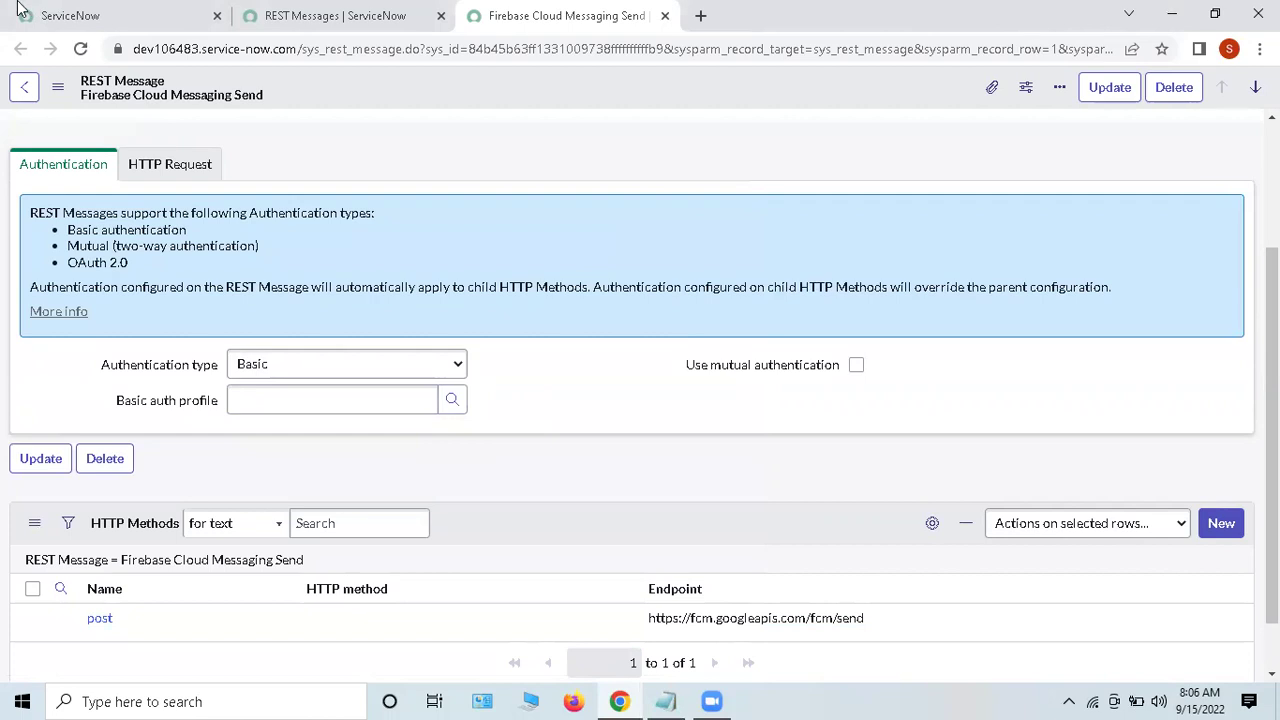
pyautogui.click(60, 15)
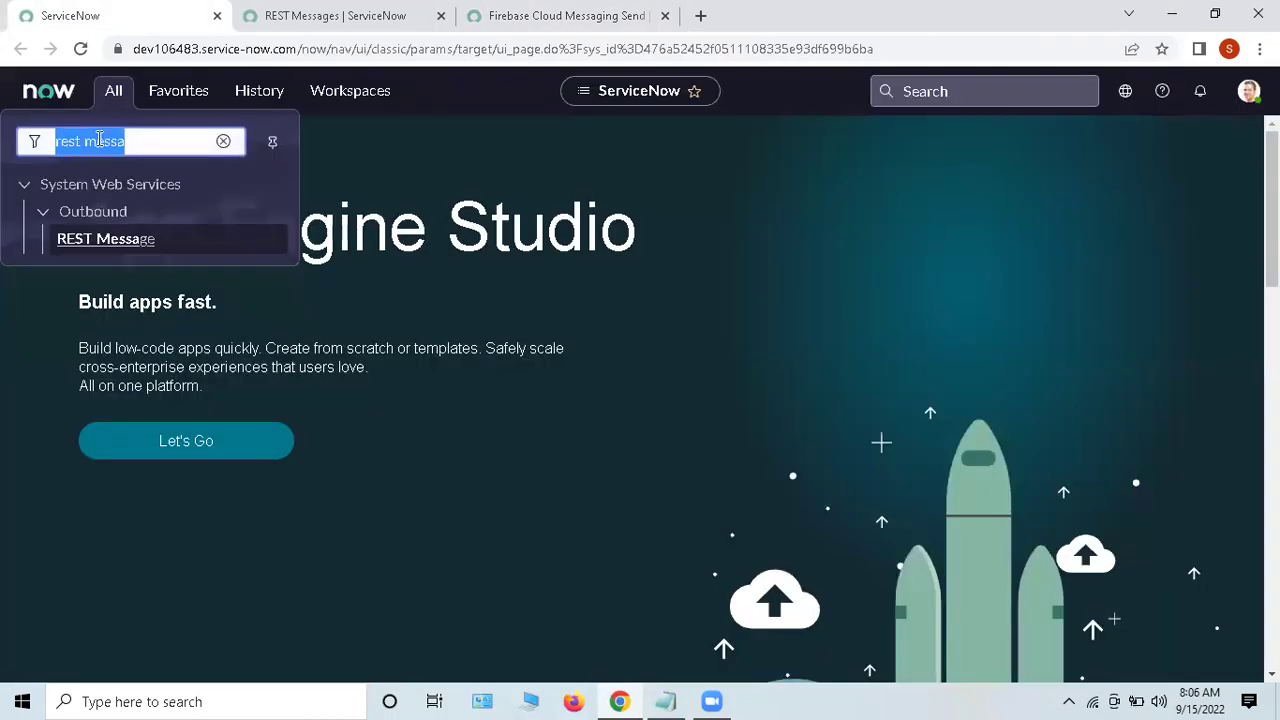
# Step: Filter the navigator for 'application re' and open Application Registry in two new tabs
pyautogui.write('apl')
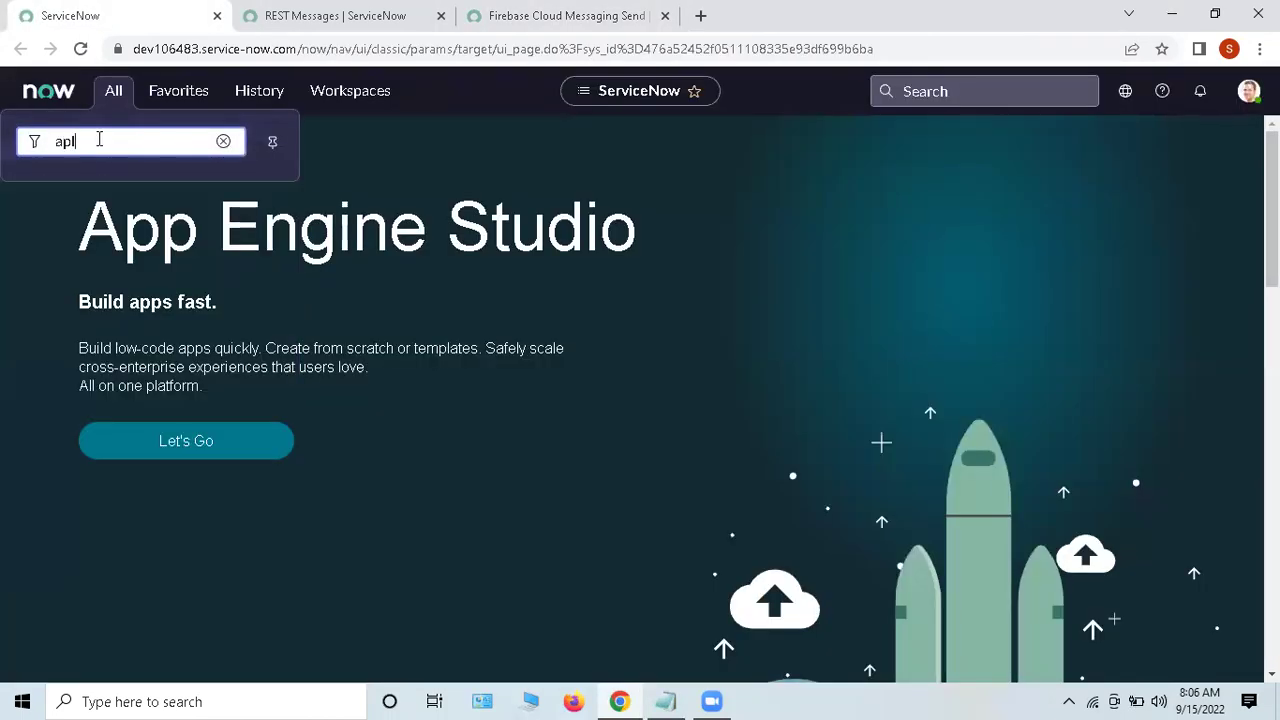
pyautogui.press('BackSpace')
pyautogui.write('plication re')
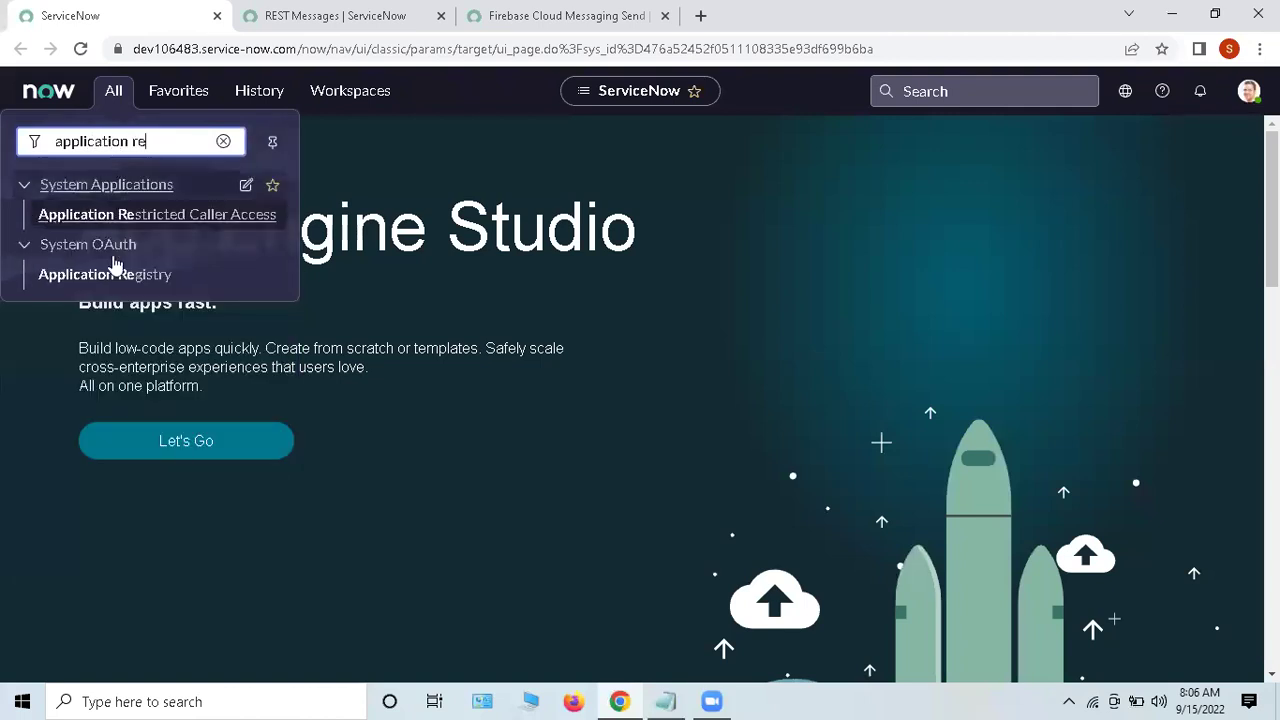
pyautogui.middleClick(109, 273)
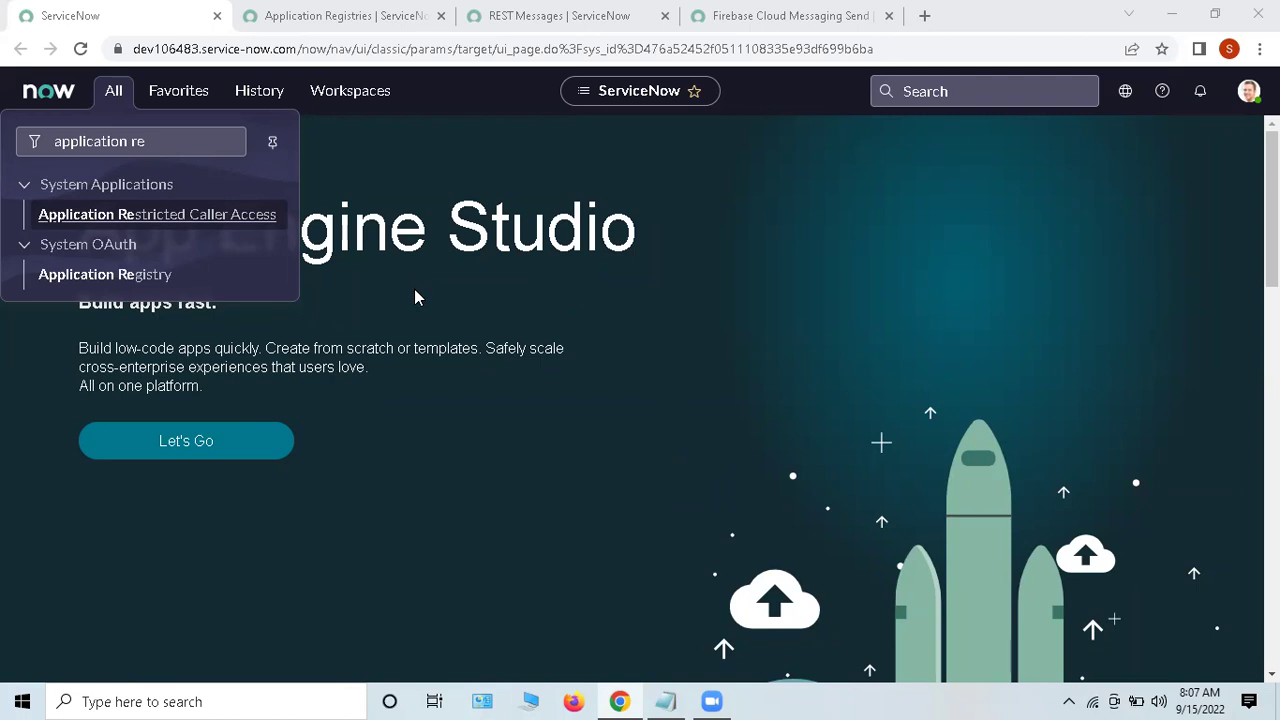
pyautogui.middleClick(130, 280)
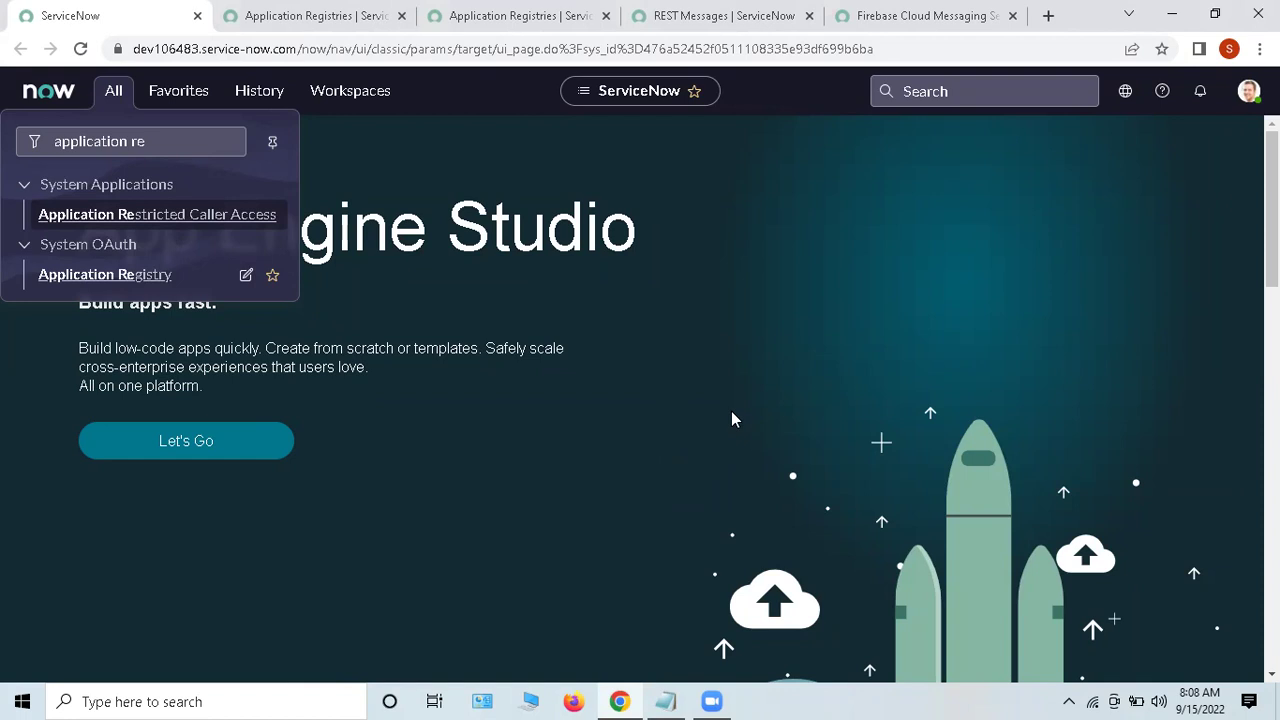
pyautogui.click(365, 12)
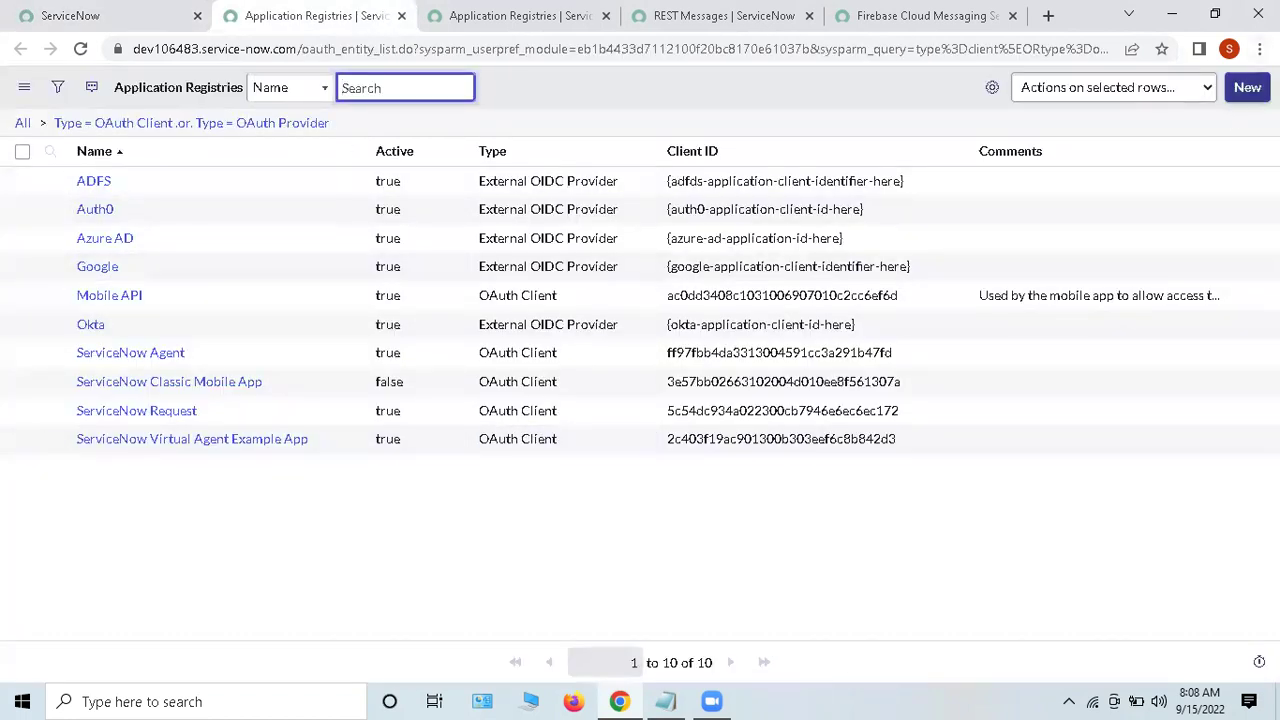
pyautogui.click(1246, 88)
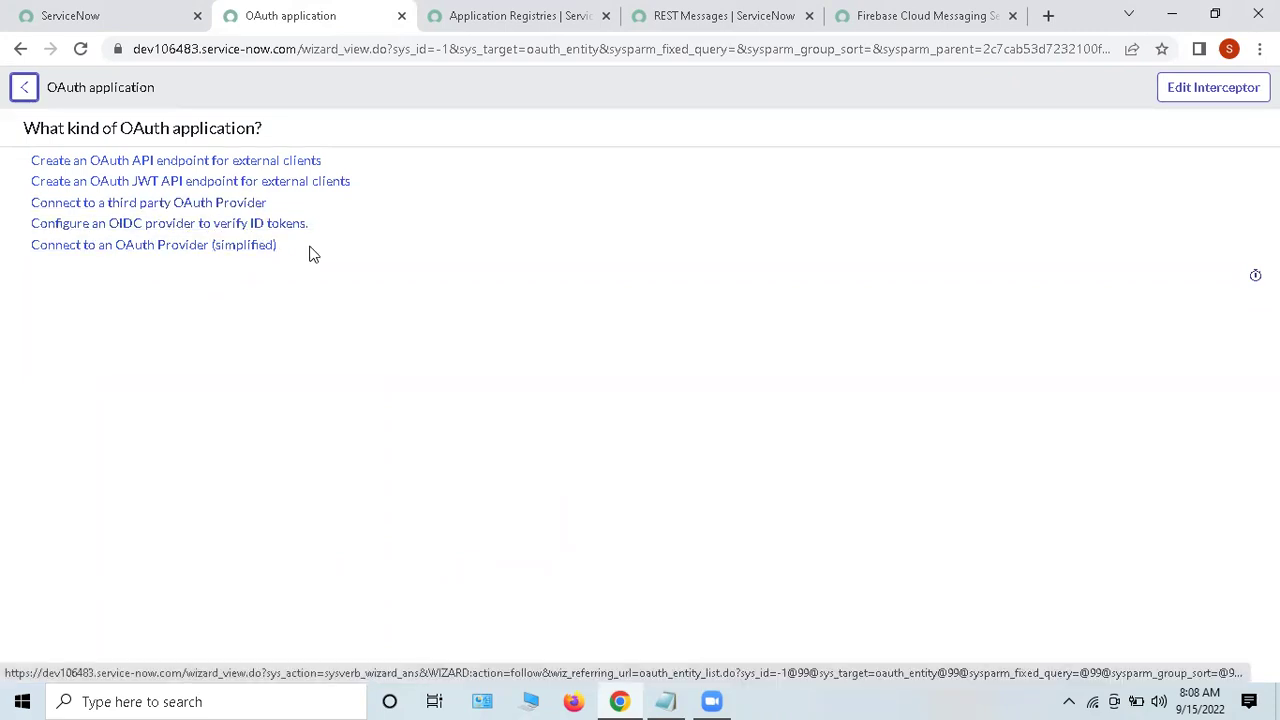
pyautogui.click(145, 205)
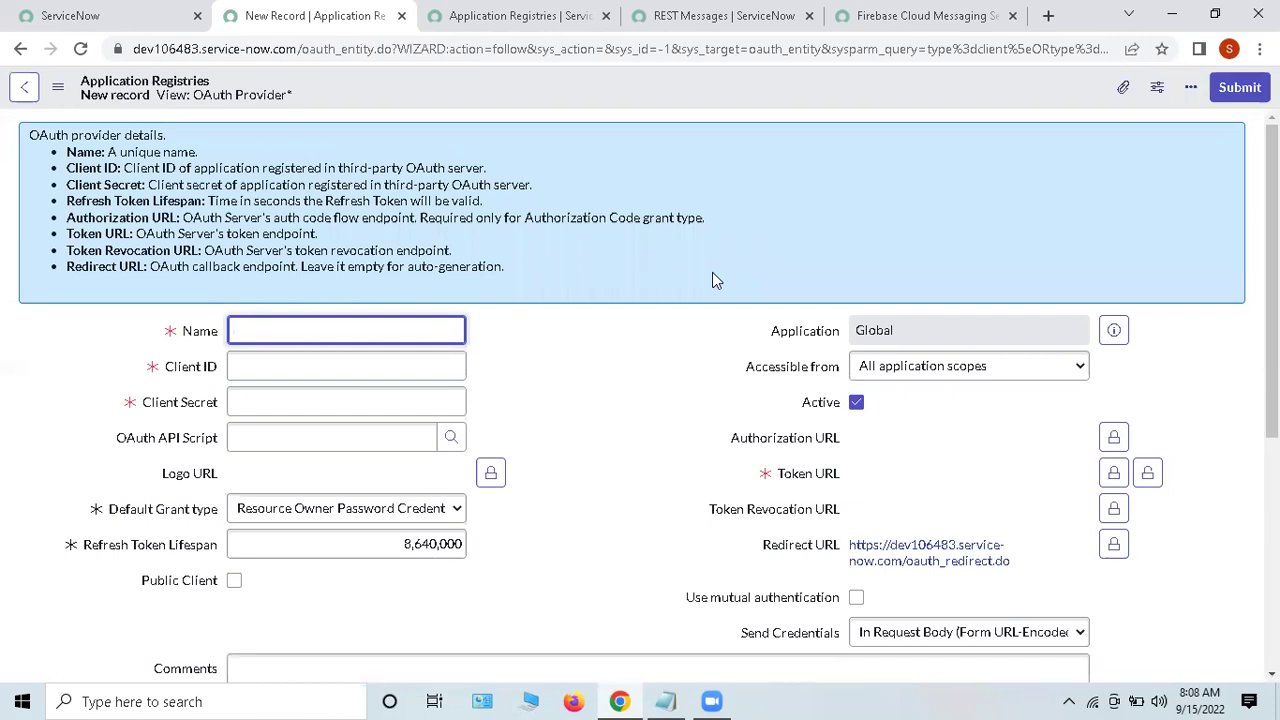
pyautogui.scroll(-4, 714, 343)
pyautogui.scroll(3, 623, 343)
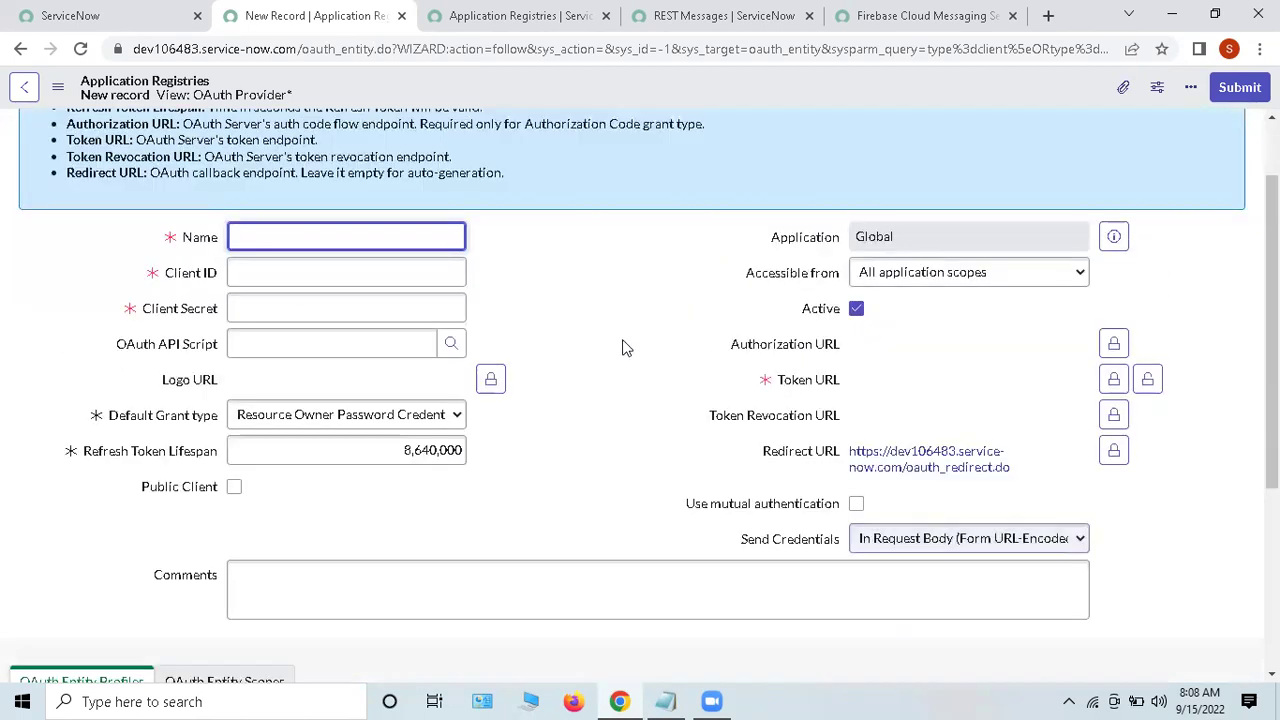
pyautogui.tripleClick(147, 276)
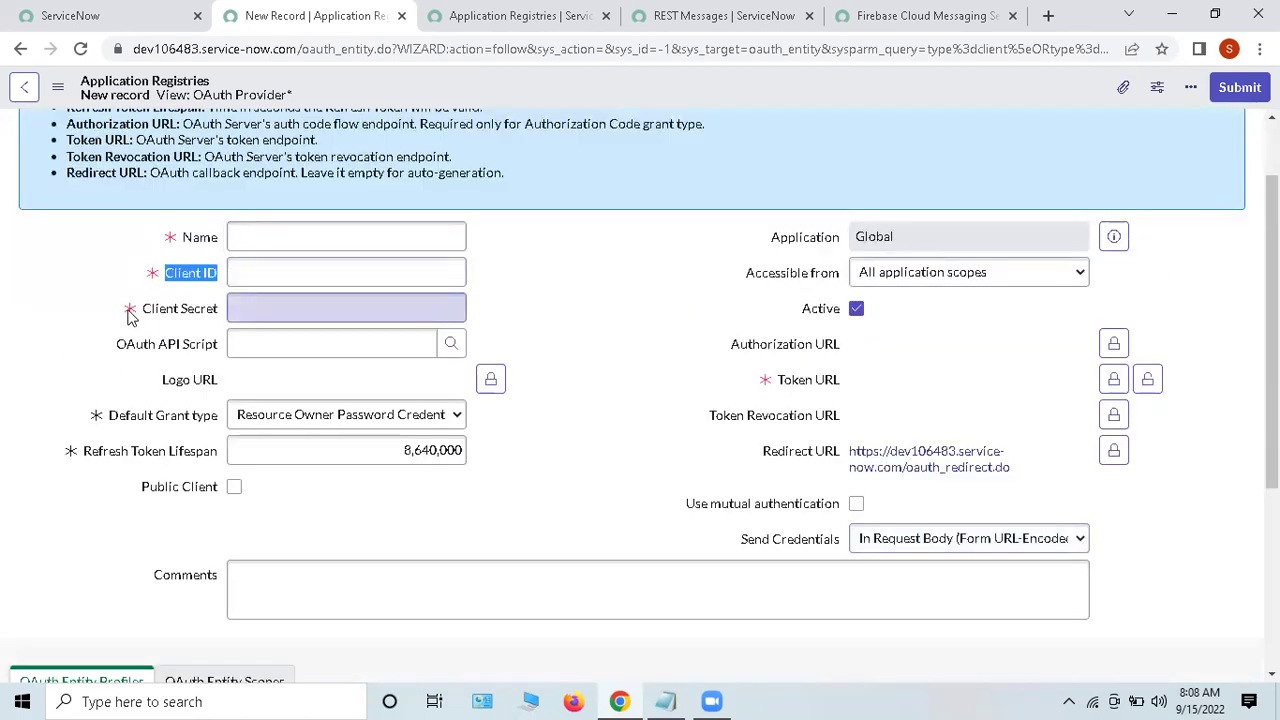
pyautogui.moveTo(133, 316); pyautogui.dragTo(240, 315)
pyautogui.moveTo(130, 275); pyautogui.dragTo(226, 276)
pyautogui.moveTo(140, 310); pyautogui.dragTo(224, 312)
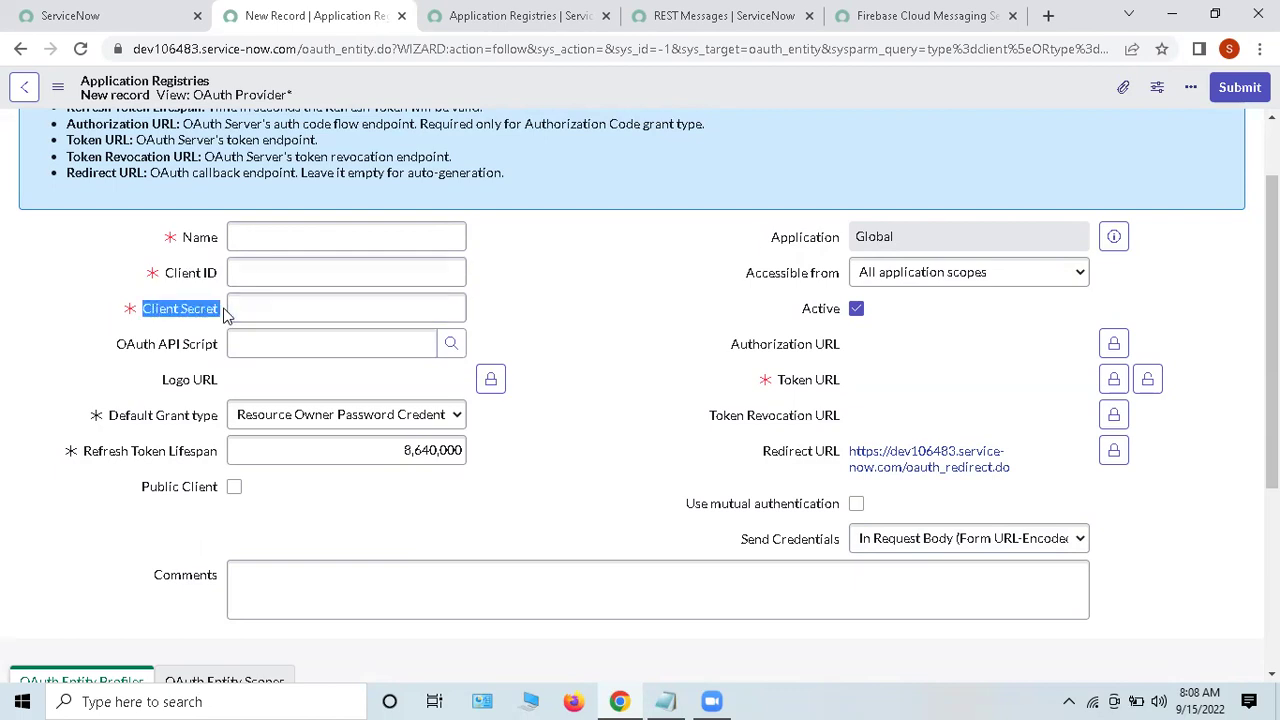
pyautogui.click(659, 345)
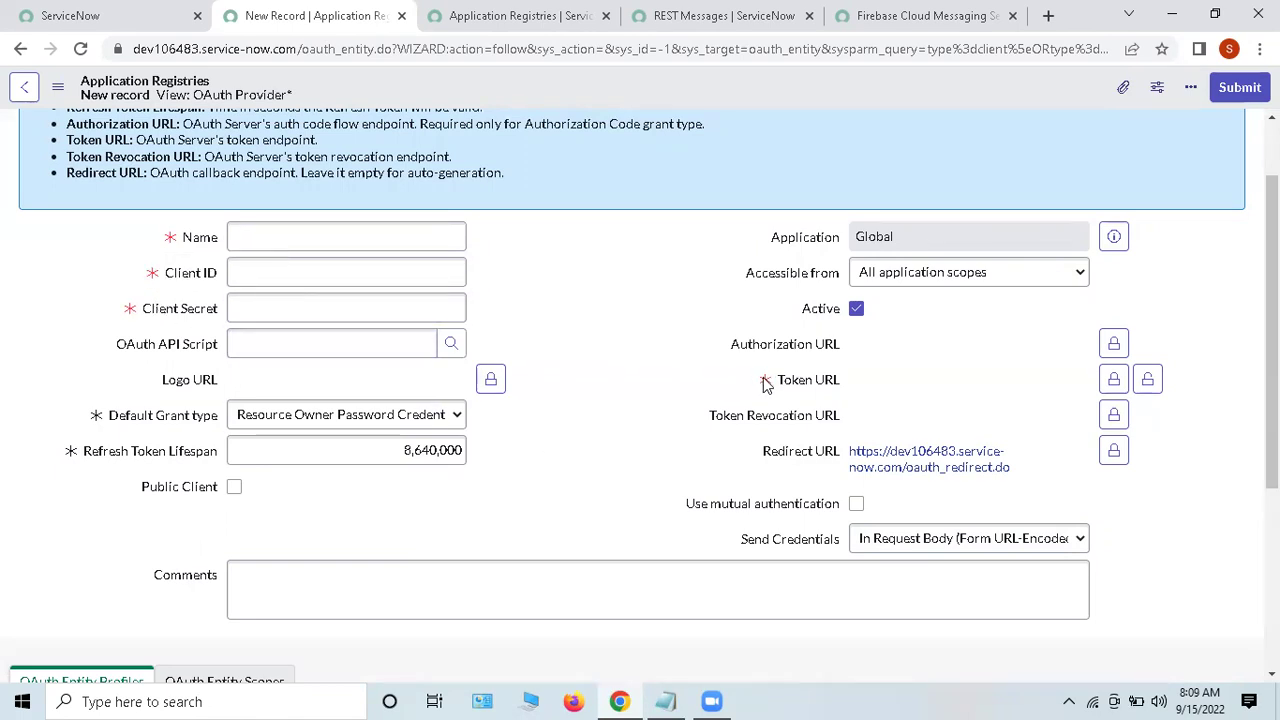
pyautogui.moveTo(776, 380); pyautogui.dragTo(847, 375)
pyautogui.click(609, 461)
pyautogui.scroll(-1, 622, 440)
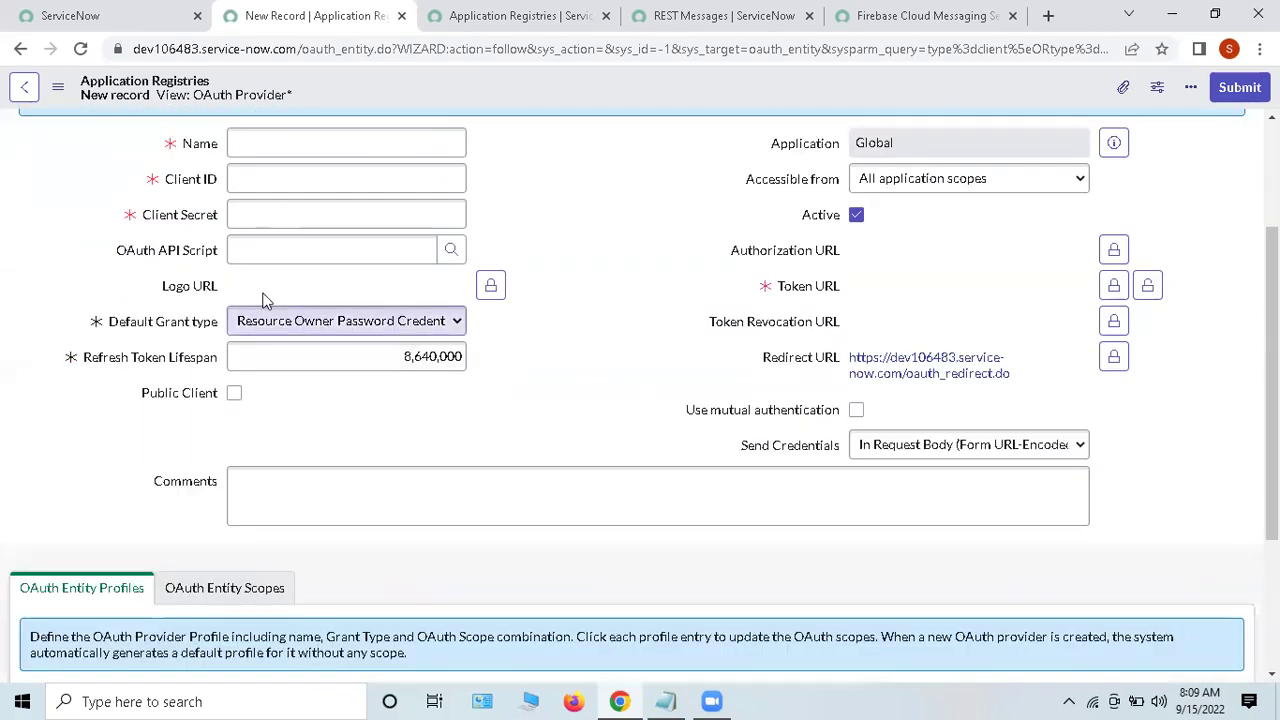
pyautogui.scroll(-2, 617, 358)
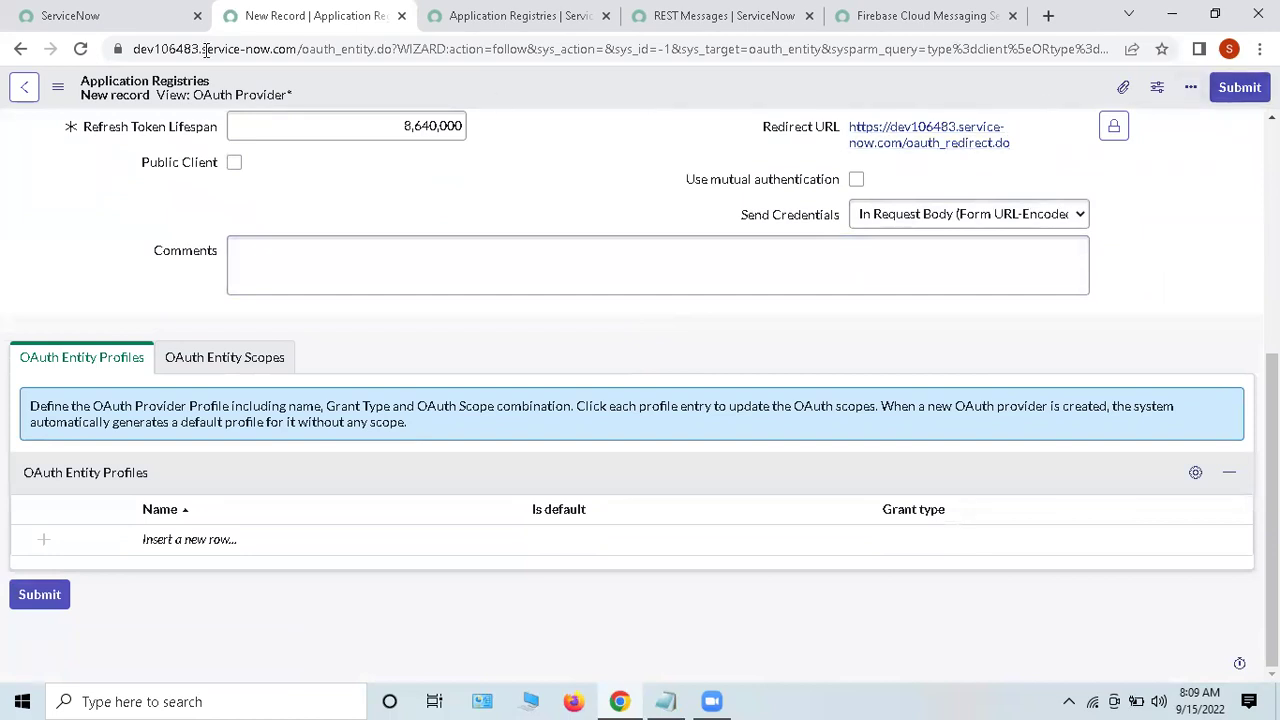
pyautogui.click(15, 50)
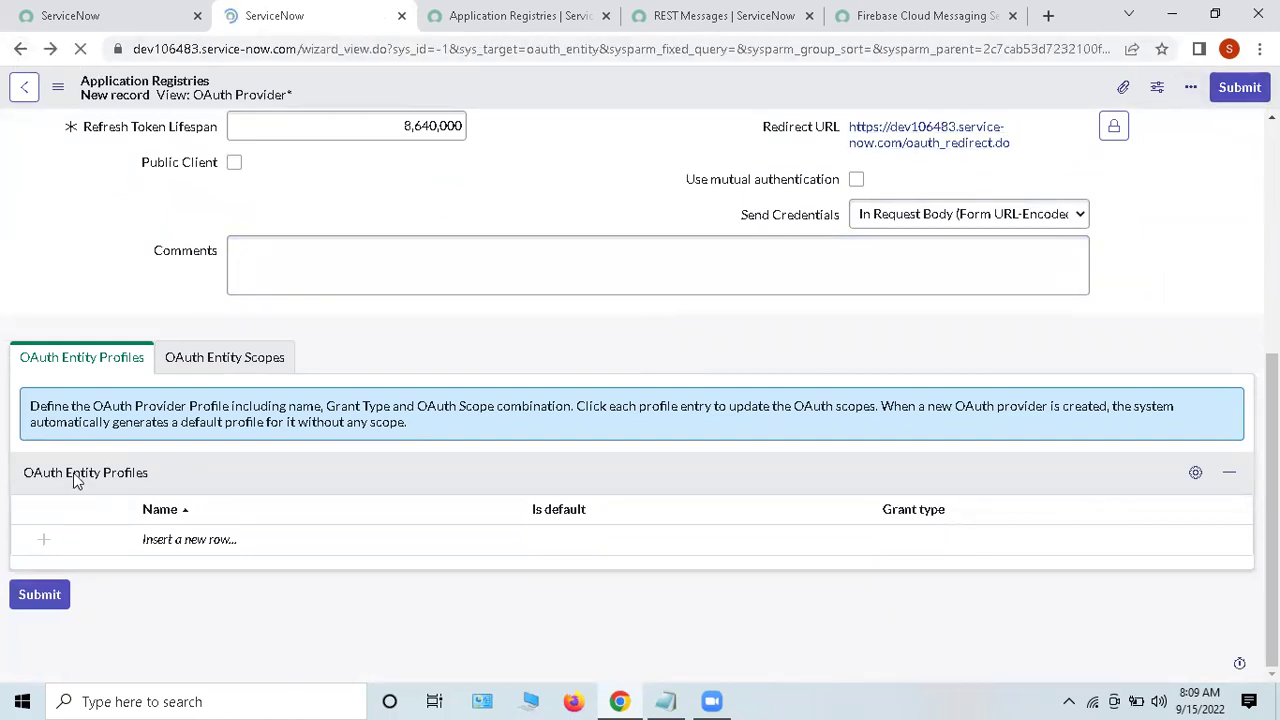
pyautogui.click(21, 49)
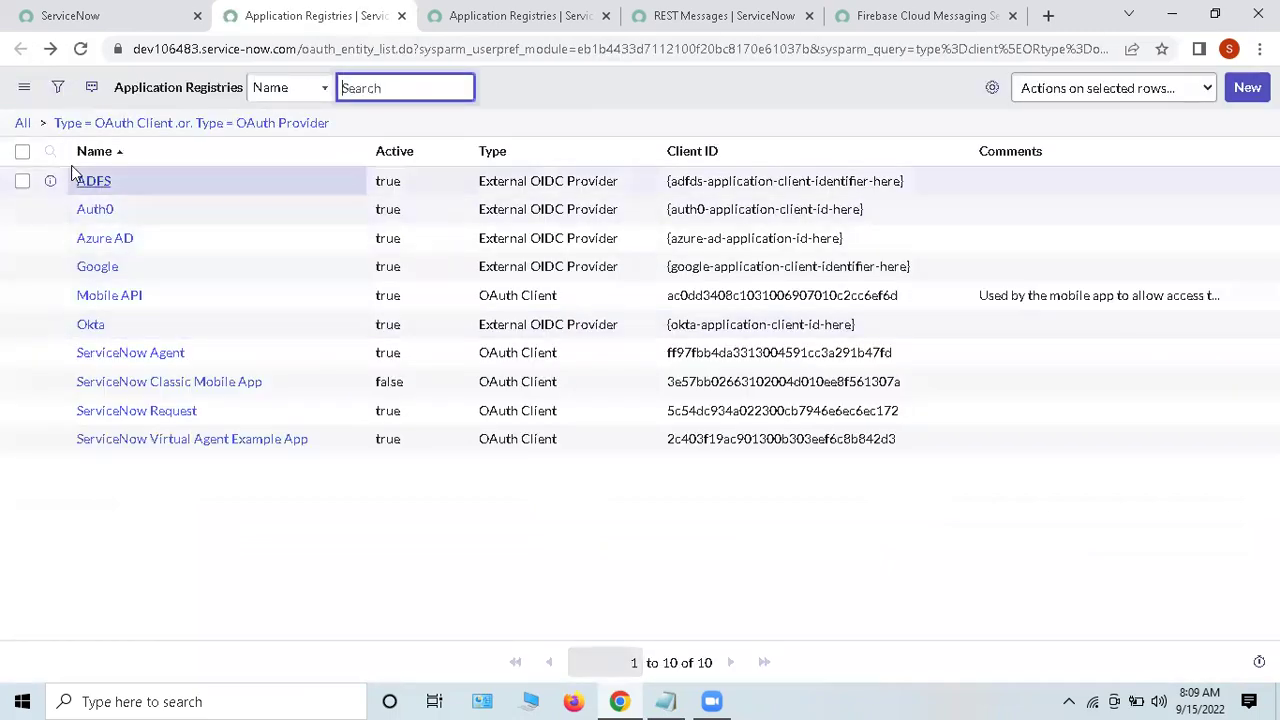
# Step: Open the Auth0 registry record and point out its Client ID and masked Client Secret
pyautogui.click(95, 209)
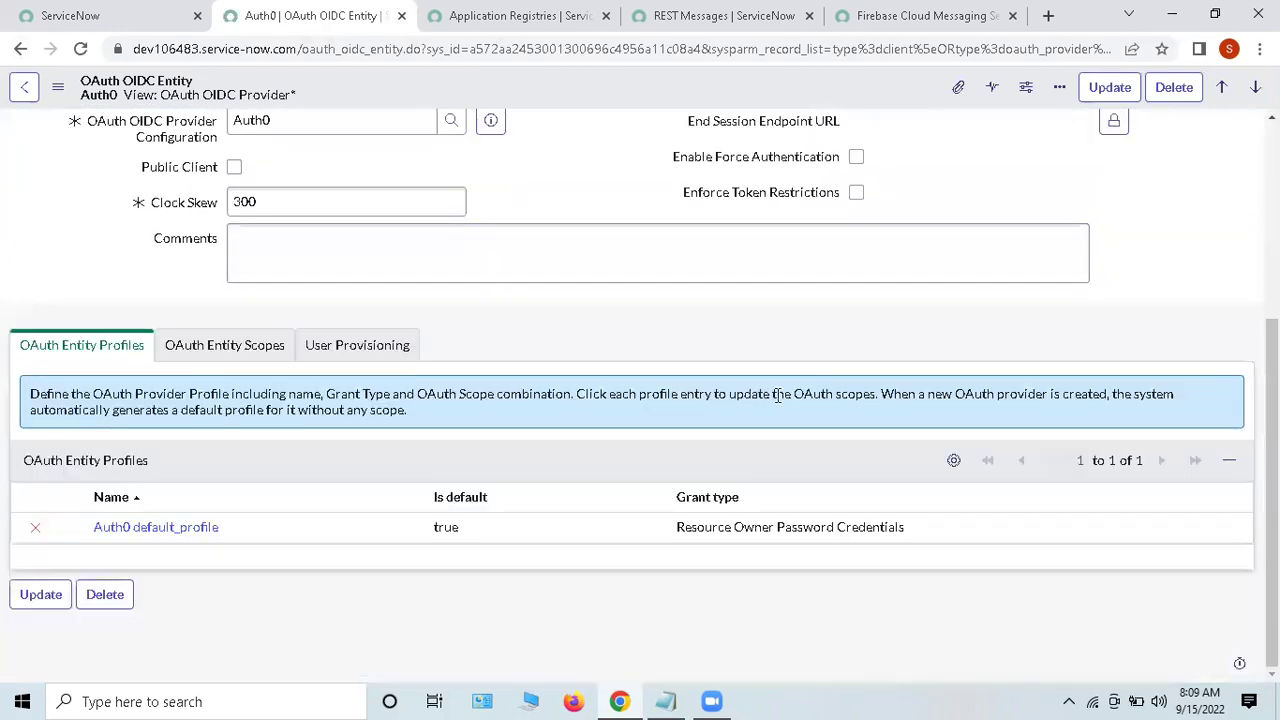
pyautogui.scroll(3, 757, 393)
pyautogui.moveTo(235, 334); pyautogui.dragTo(436, 352)
pyautogui.click(434, 343)
pyautogui.doubleClick(261, 369)
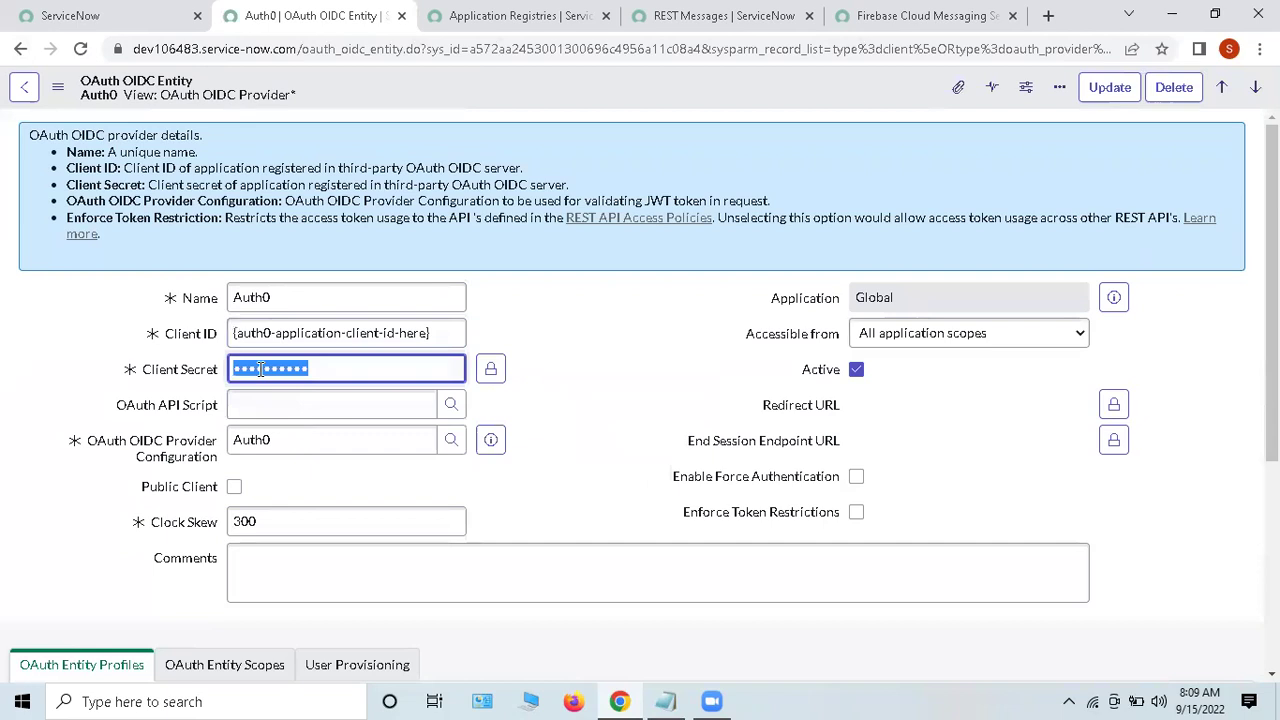
pyautogui.click(611, 373)
# Step: Scroll to the Auth0 default_profile entry, then switch to the REST Messages list
pyautogui.scroll(-3, 611, 373)
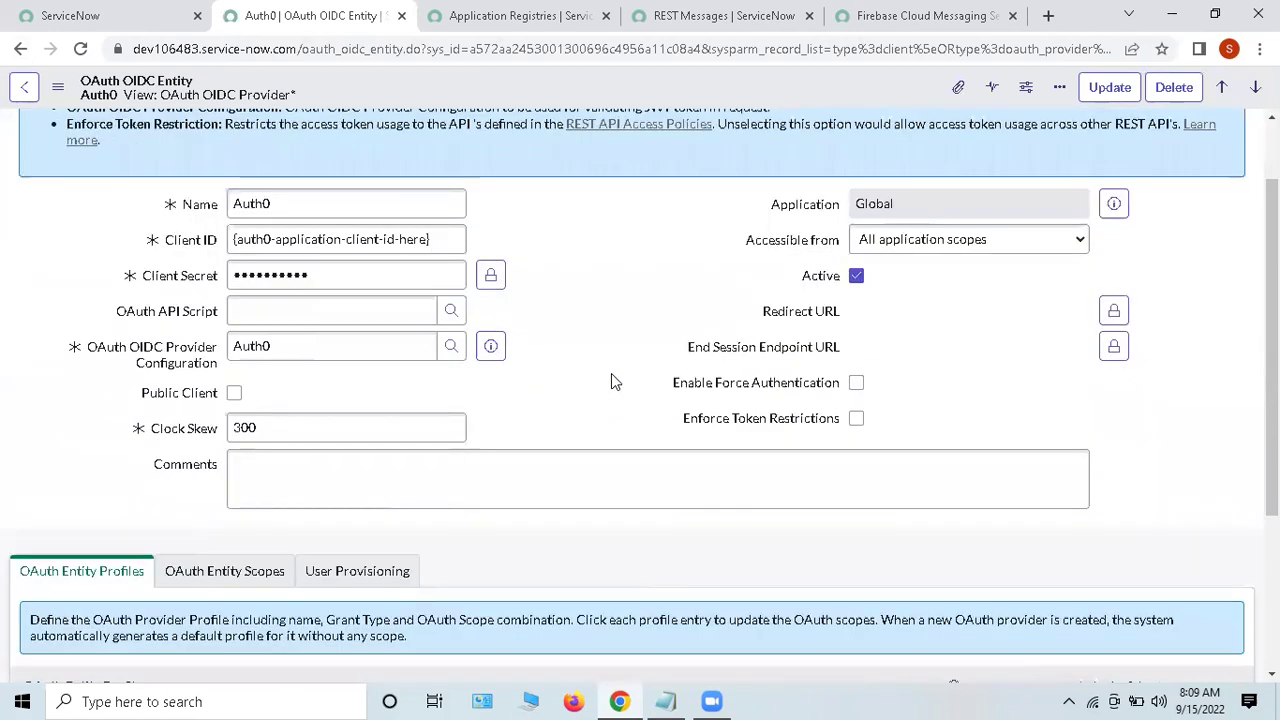
pyautogui.scroll(-1, 611, 373)
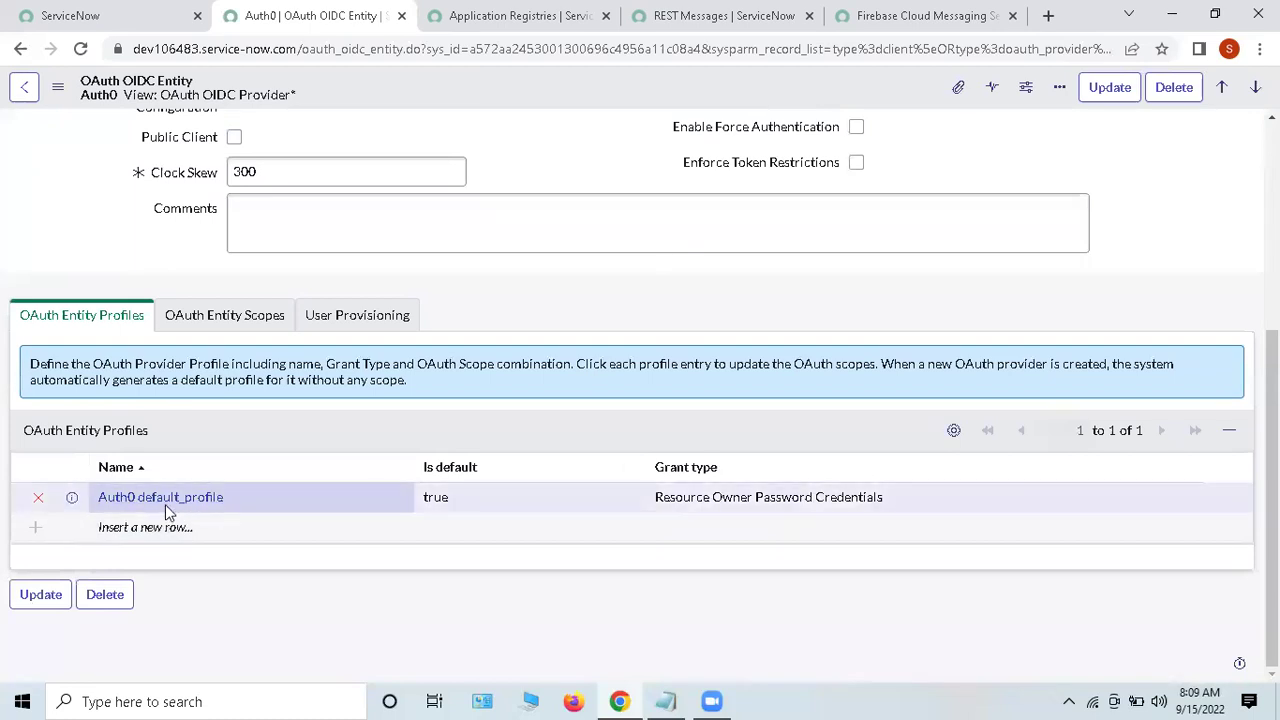
pyautogui.moveTo(249, 497); pyautogui.dragTo(97, 497)
pyautogui.click(775, 10)
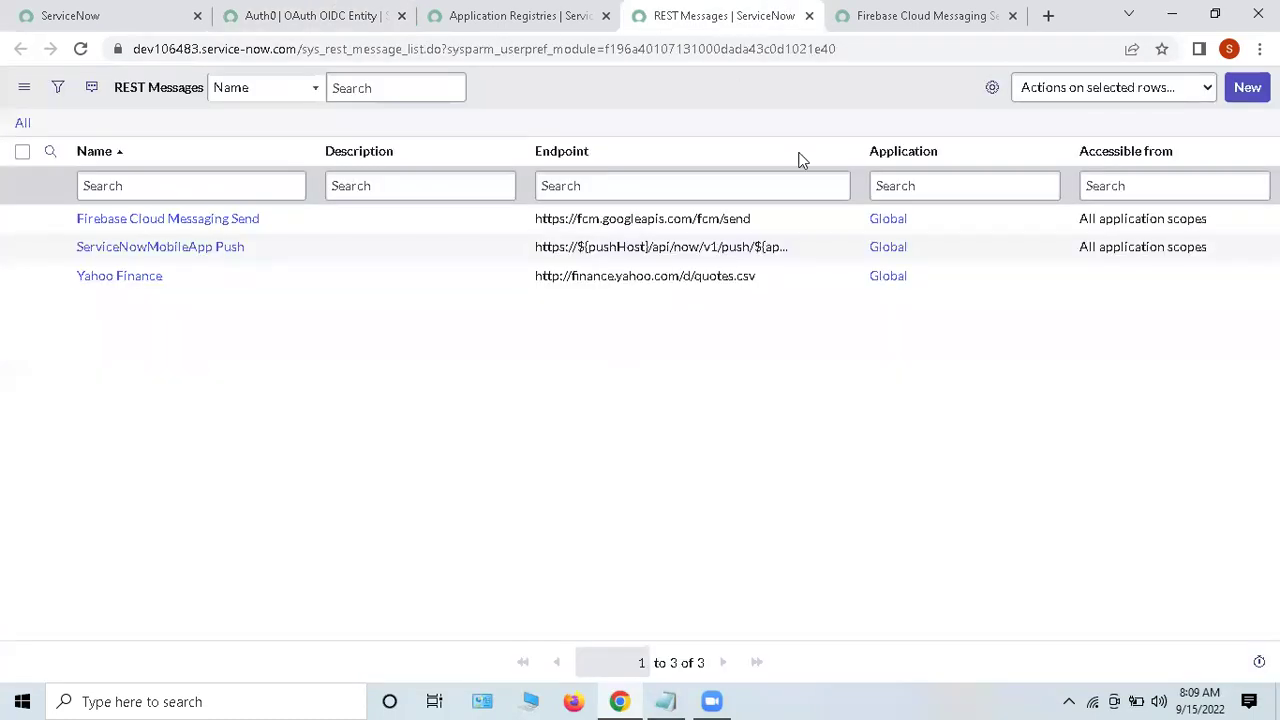
# Step: On the Firebase Cloud Messaging Send record, keep Basic authentication and review the basic auth profiles
pyautogui.click(933, 16)
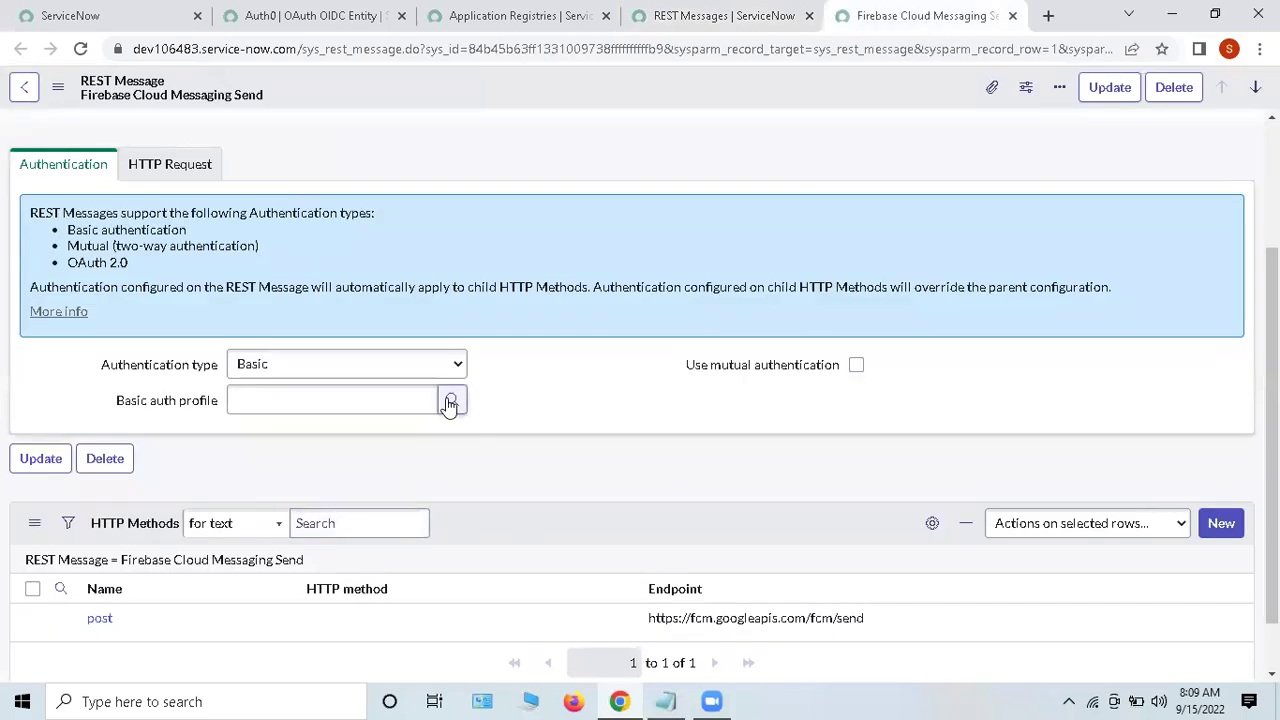
pyautogui.click(431, 367)
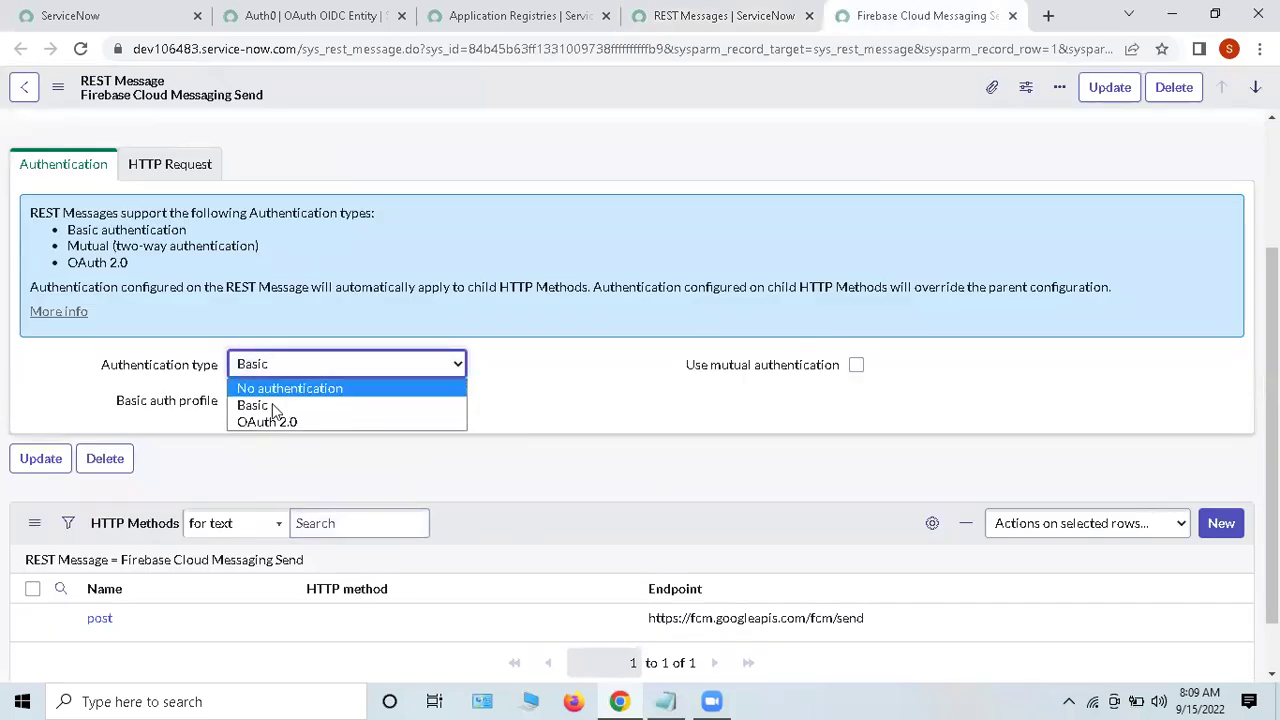
pyautogui.click(570, 375)
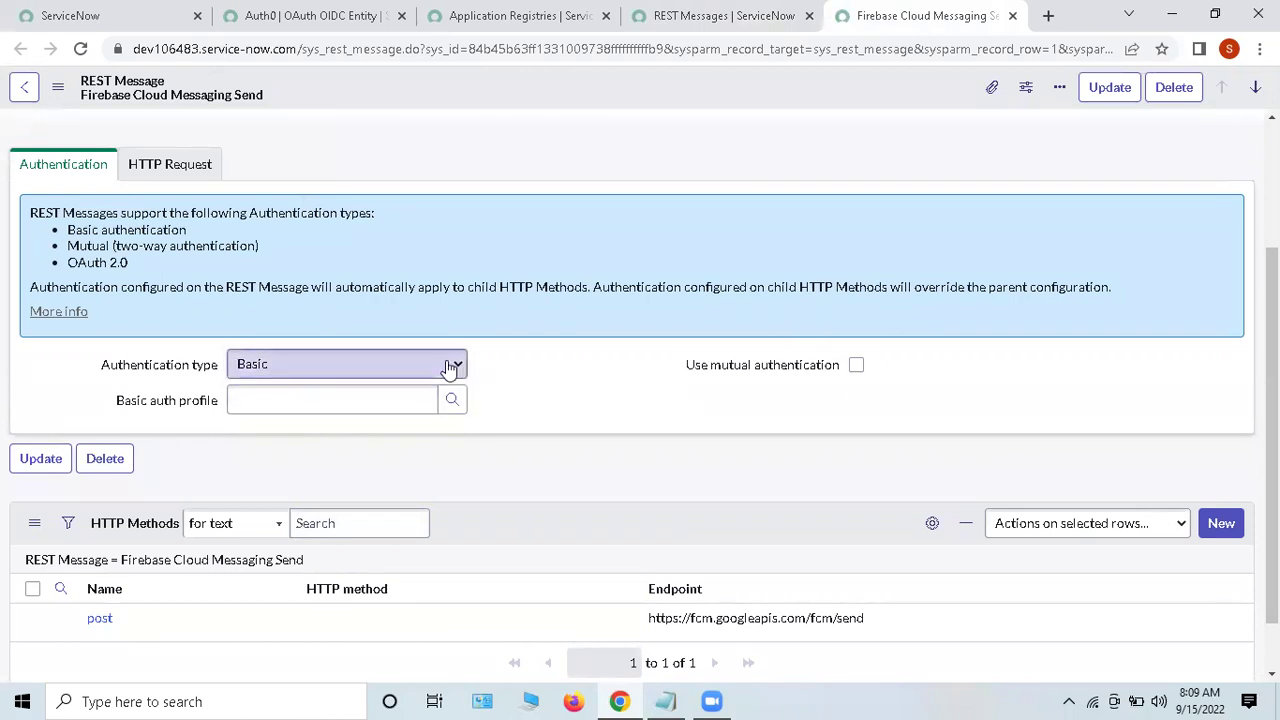
pyautogui.click(453, 404)
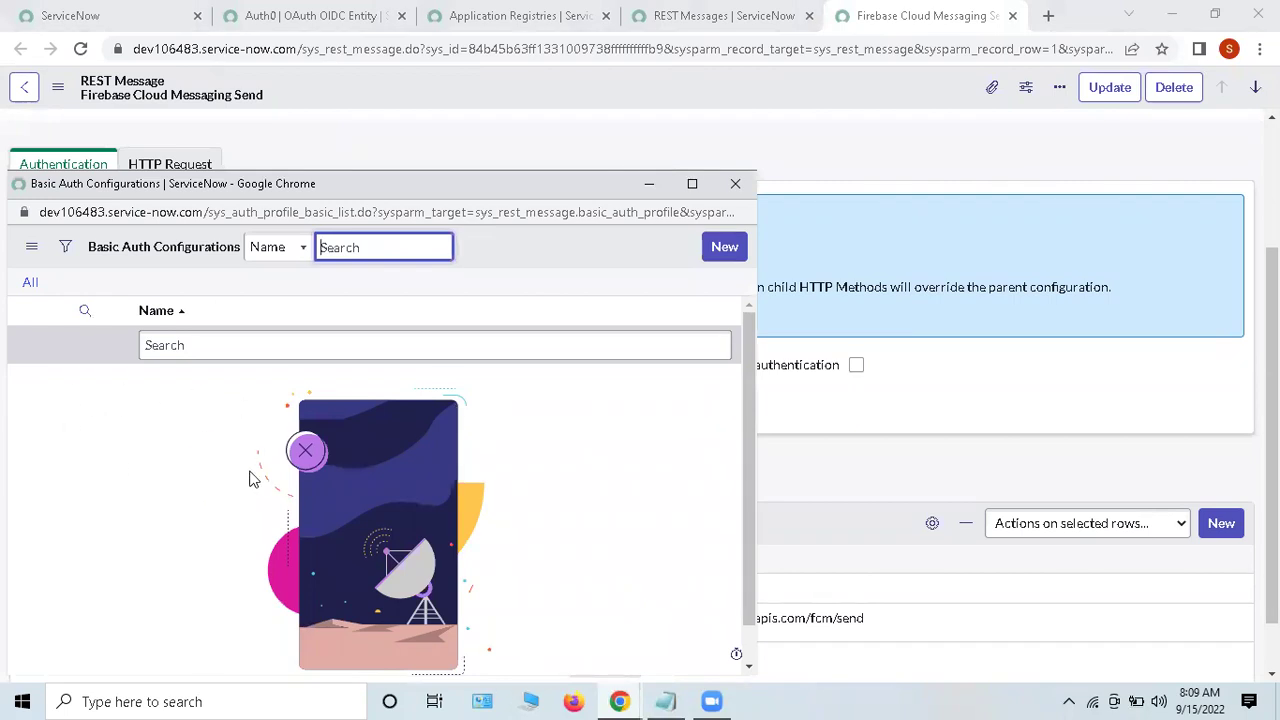
pyautogui.click(738, 184)
pyautogui.click(530, 394)
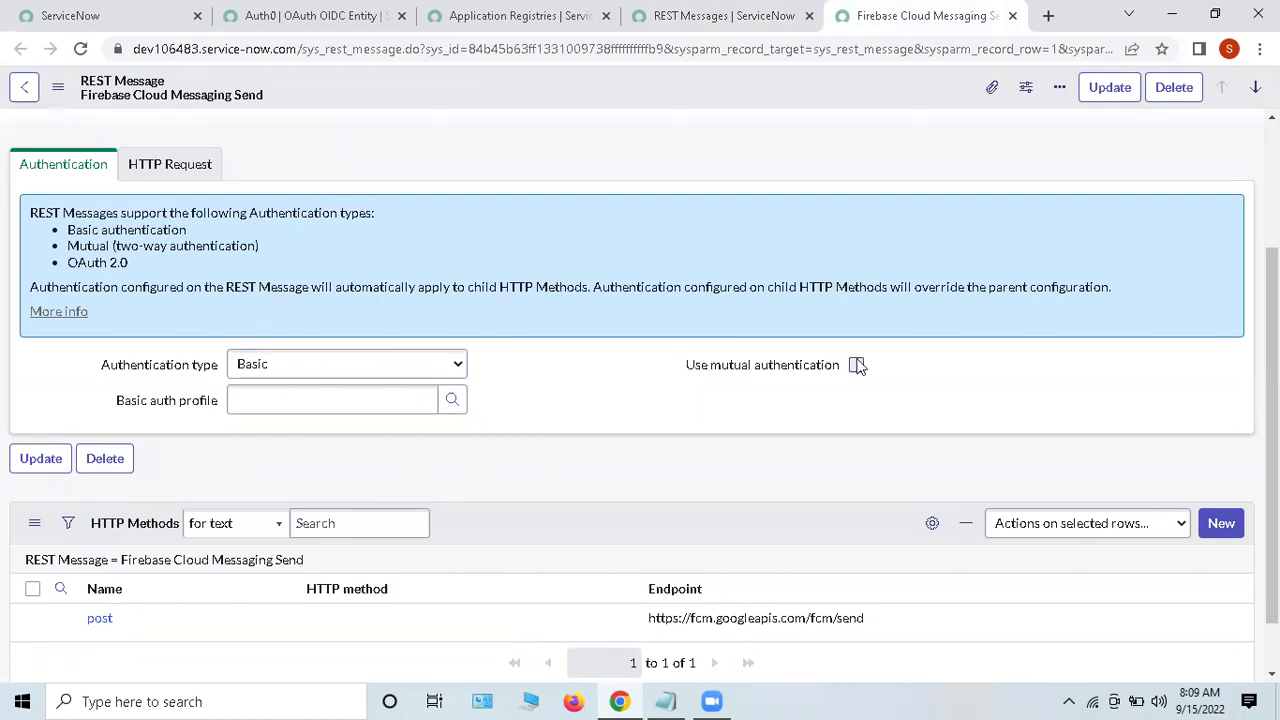
# Step: Turn mutual authentication on to view its protocol profiles, then turn it back off
pyautogui.click(741, 362)
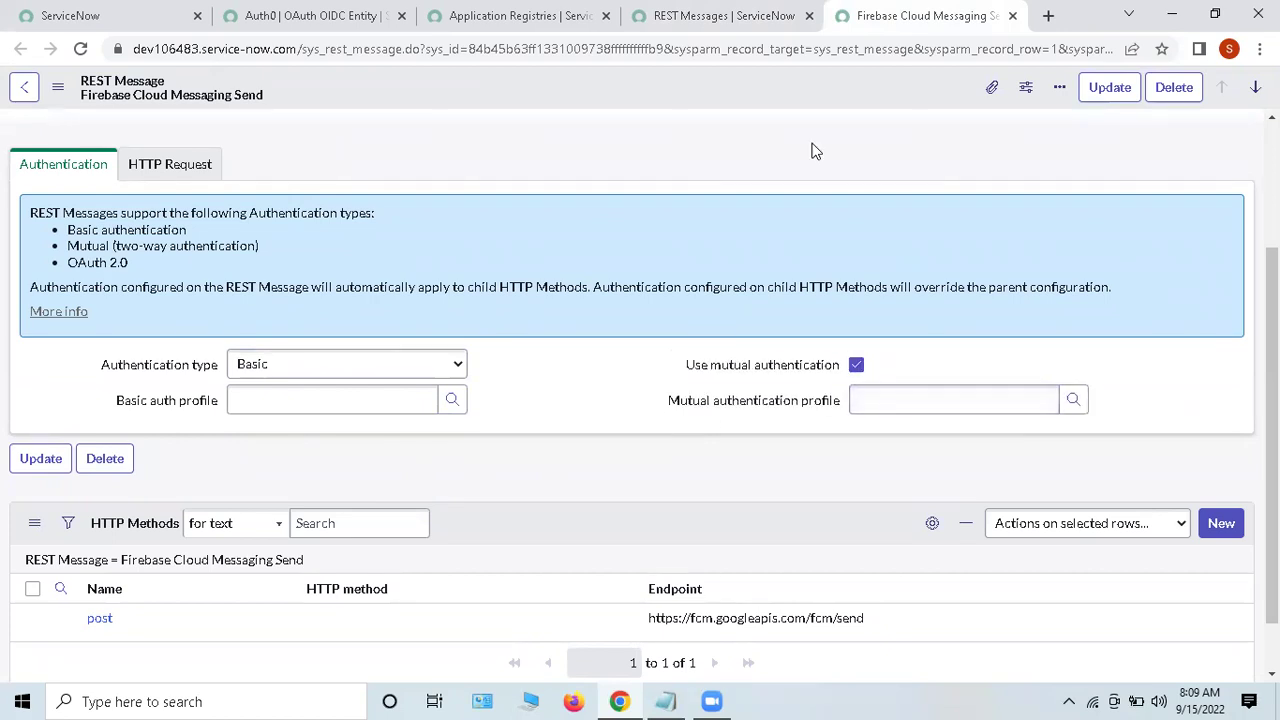
pyautogui.click(1073, 400)
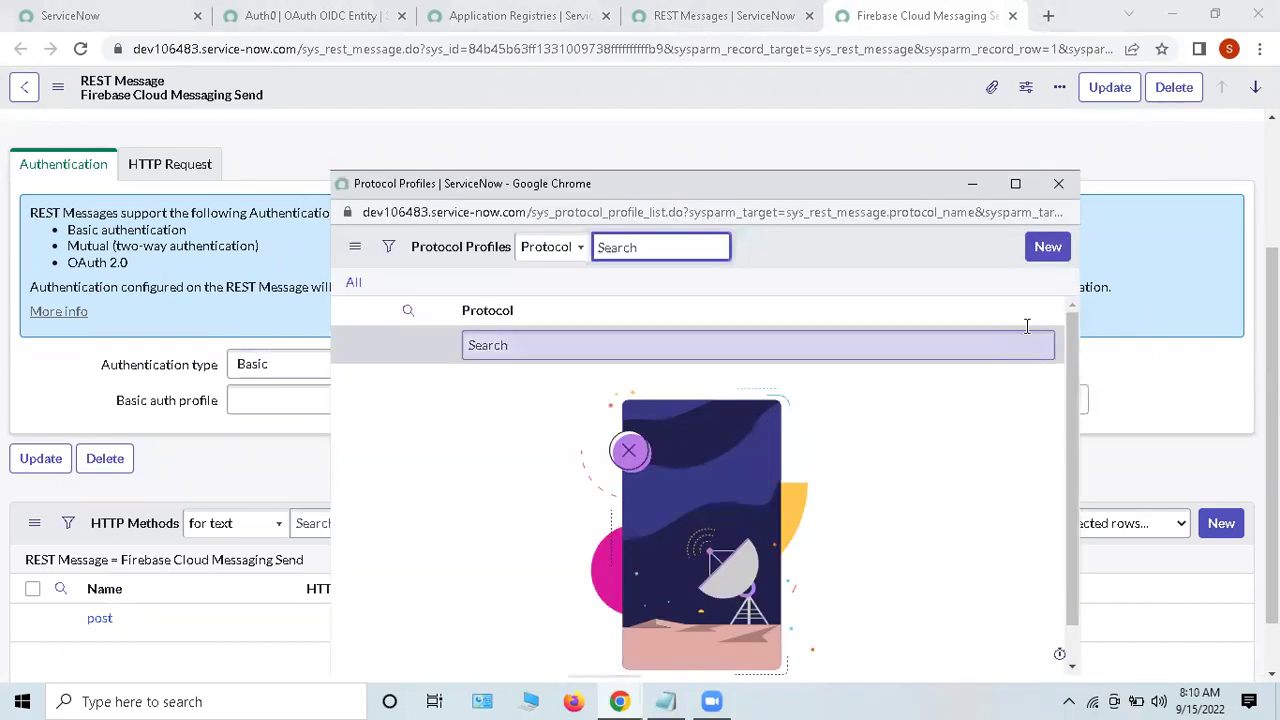
pyautogui.click(1058, 184)
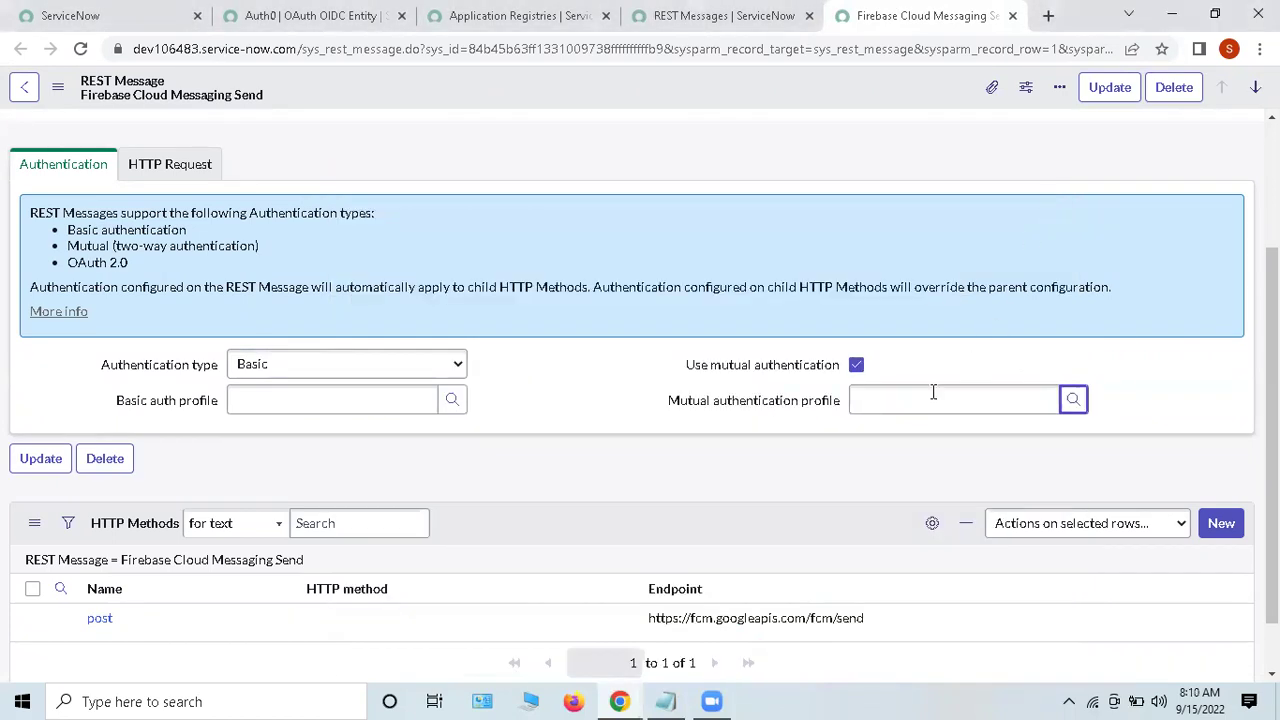
pyautogui.click(856, 365)
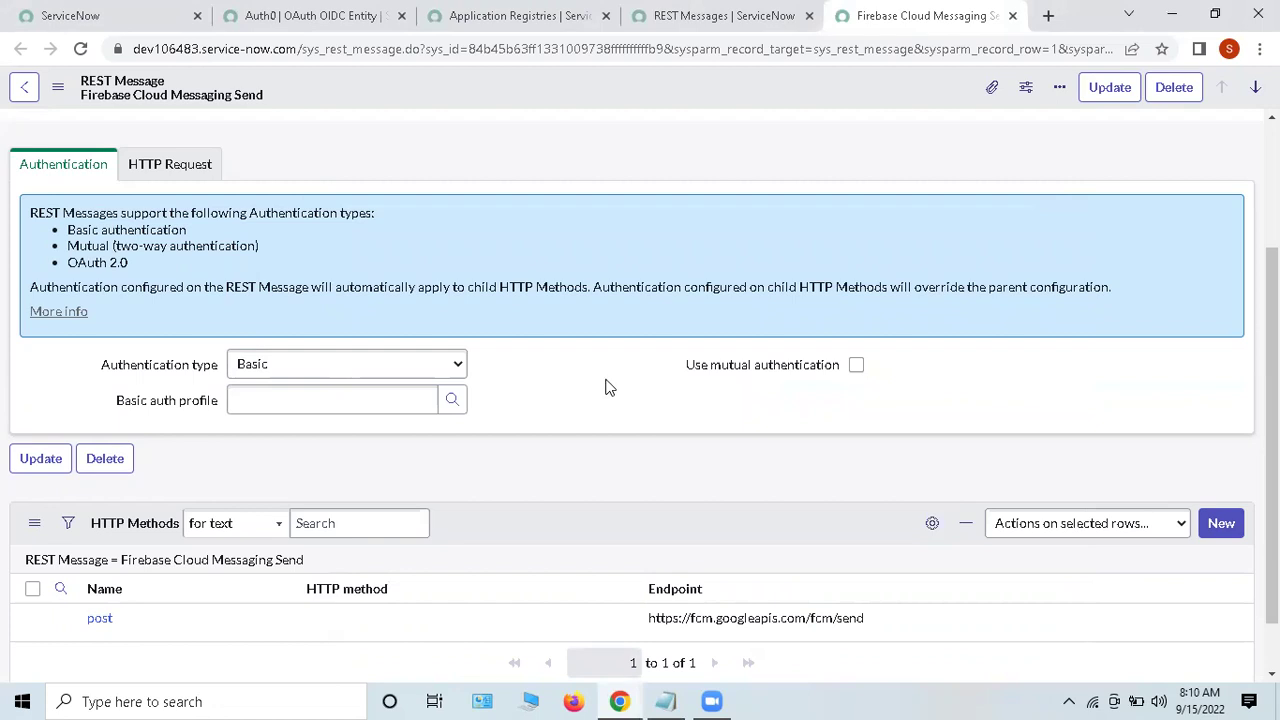
pyautogui.scroll(-1, 590, 382)
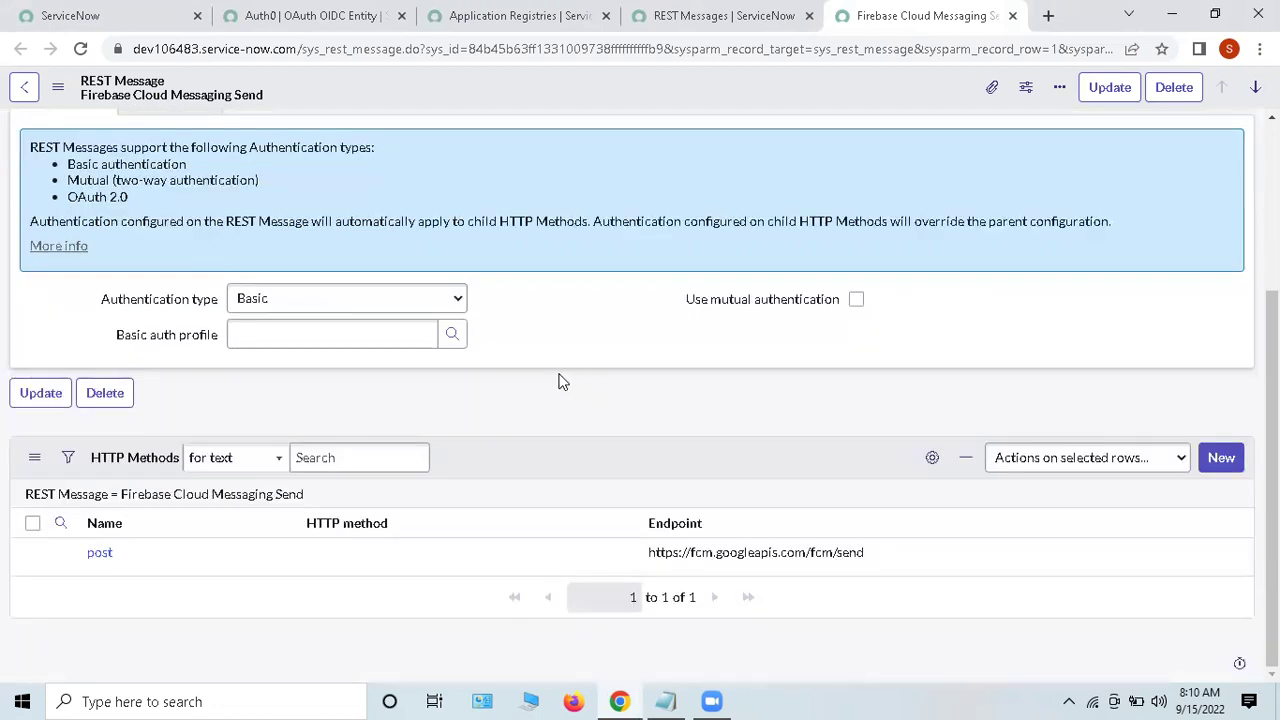
pyautogui.scroll(1, 563, 382)
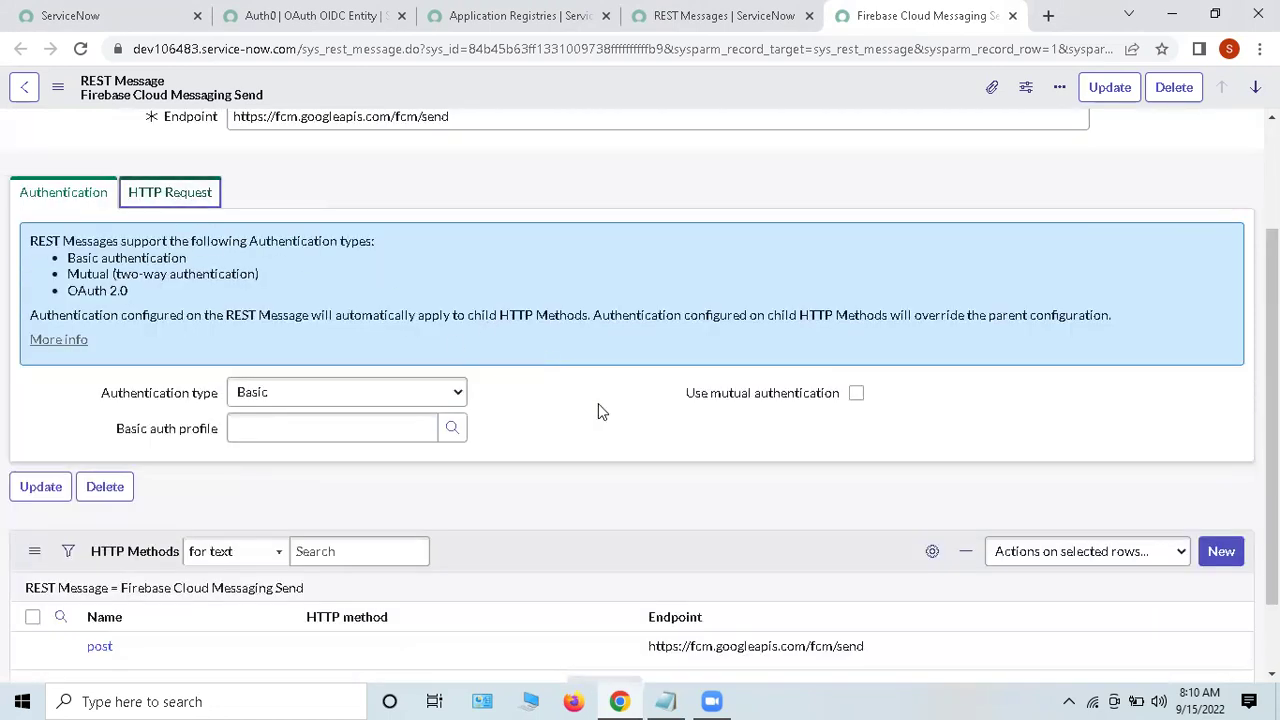
# Step: Show the HTTP Request section and point out the HTTP Headers and HTTP Methods lists
pyautogui.click(170, 192)
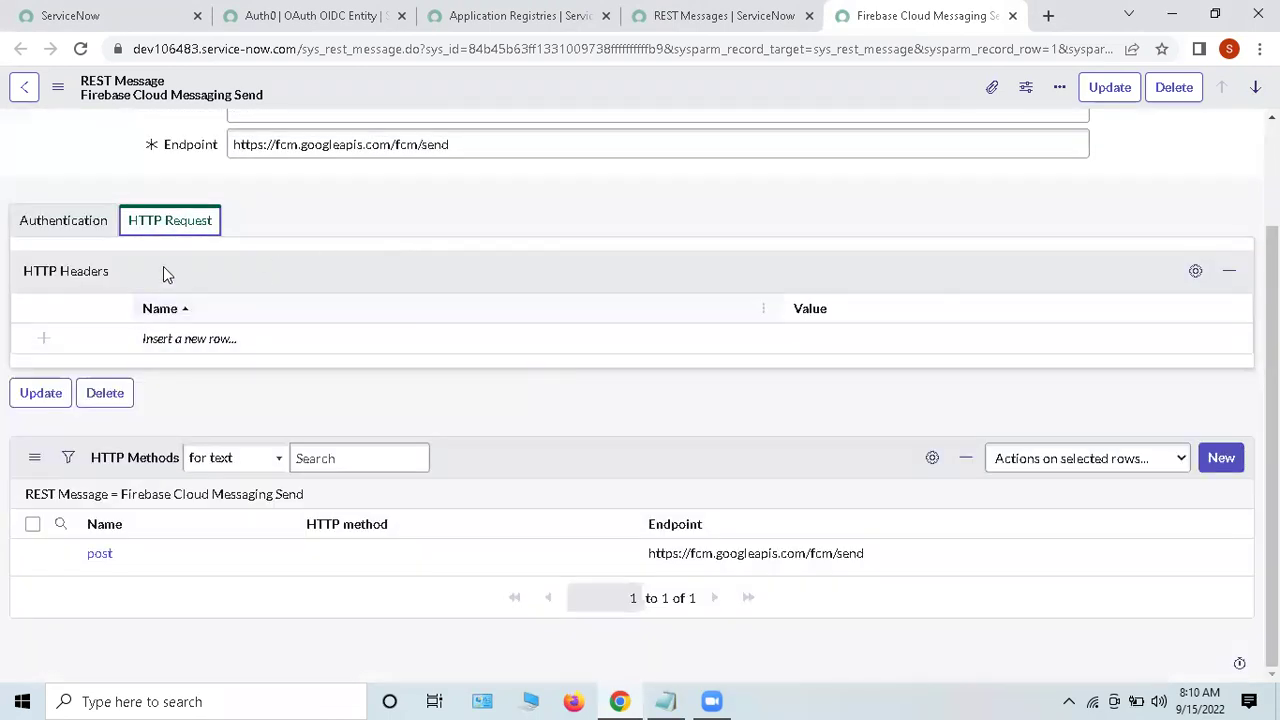
pyautogui.moveTo(21, 271); pyautogui.dragTo(401, 305)
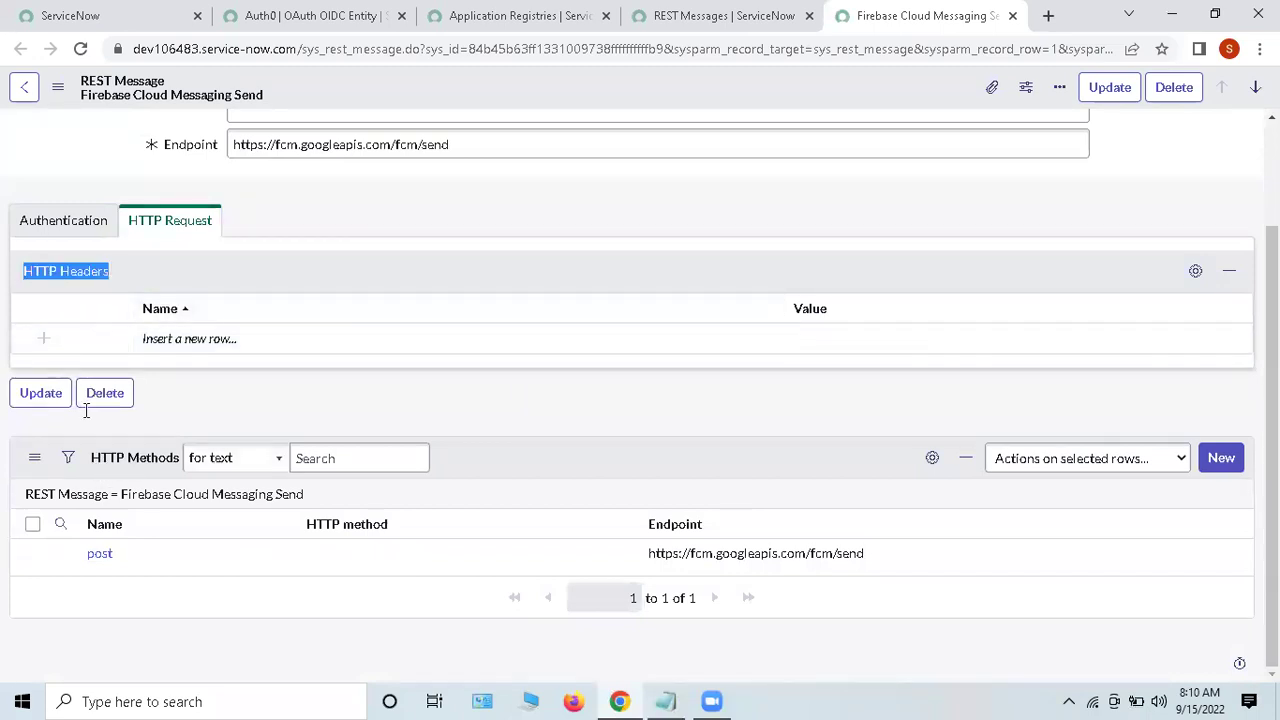
pyautogui.moveTo(100, 458); pyautogui.dragTo(140, 456)
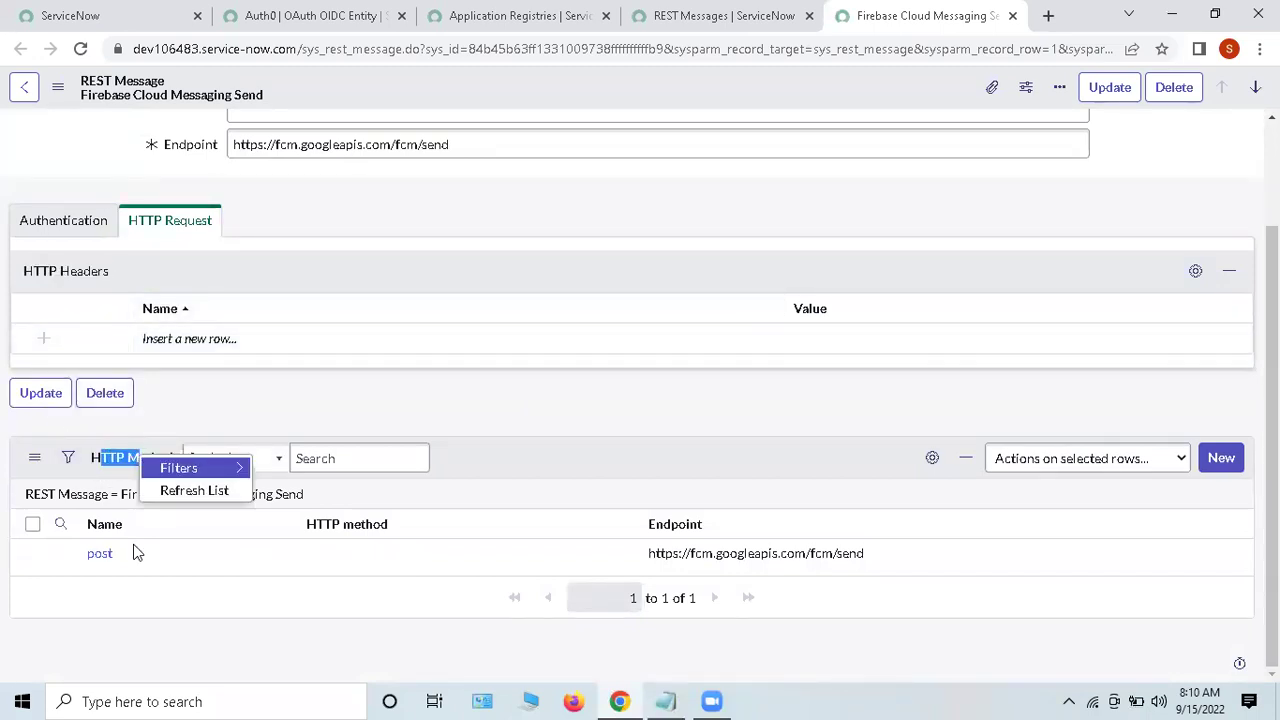
pyautogui.click(224, 648)
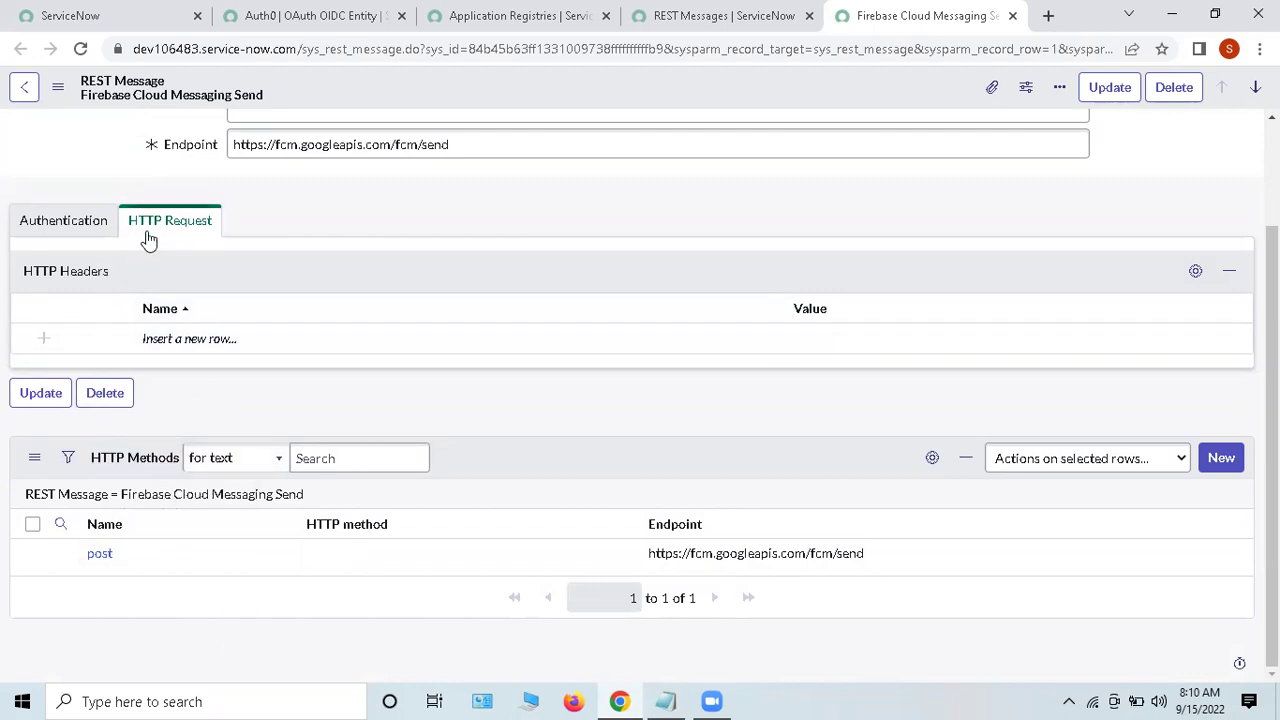
# Step: Insert a new HTTP header row with an empty value and commit it
pyautogui.click(184, 341)
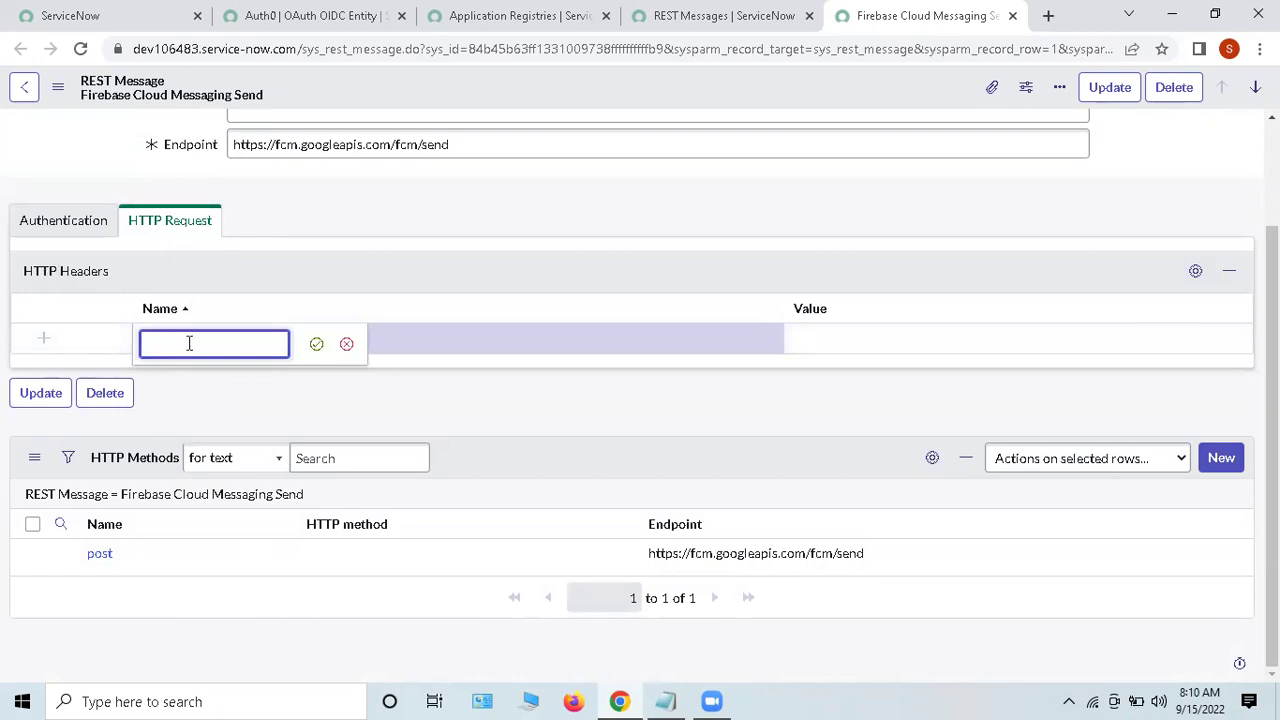
pyautogui.click(798, 338)
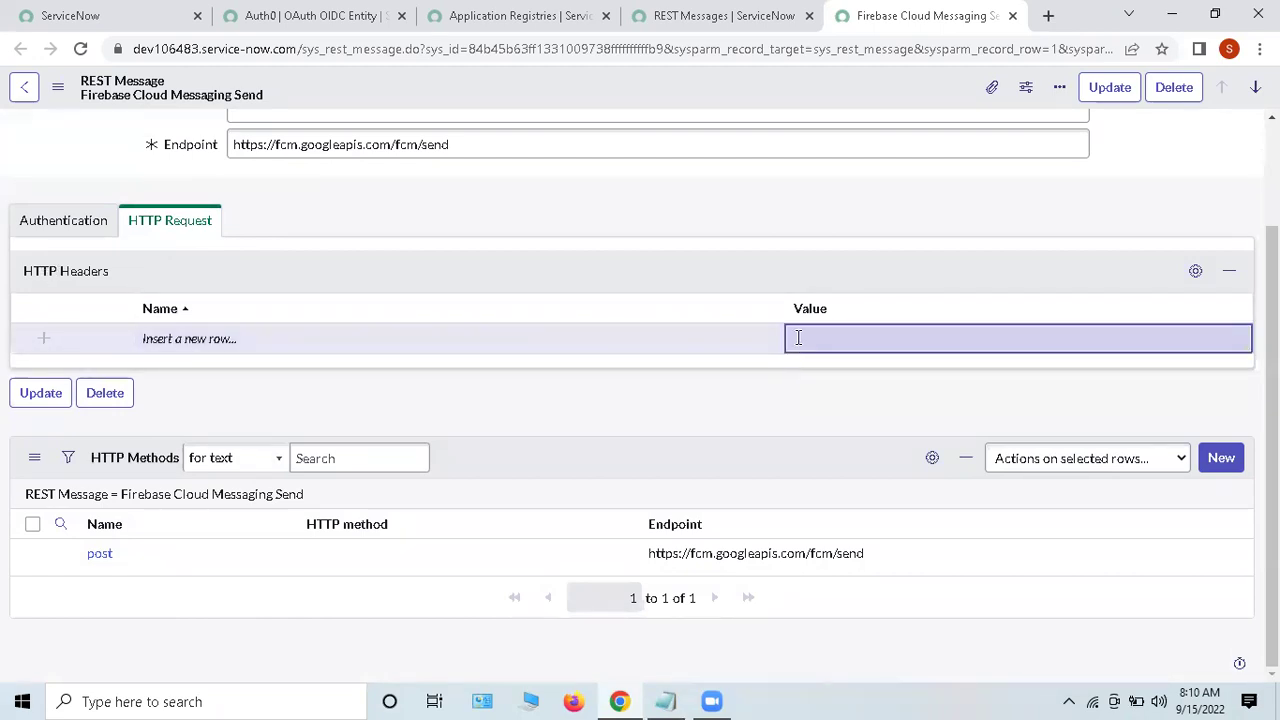
pyautogui.doubleClick(189, 343)
pyautogui.click(860, 343)
pyautogui.click(871, 343)
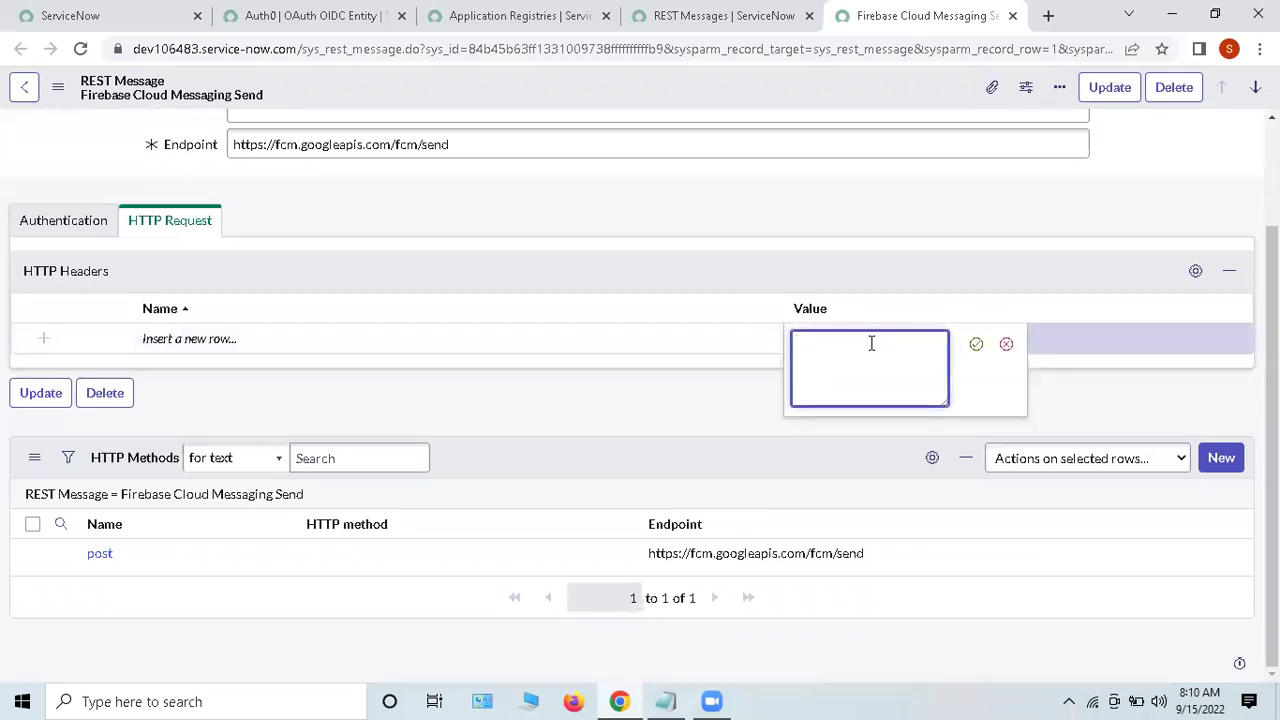
pyautogui.click(972, 346)
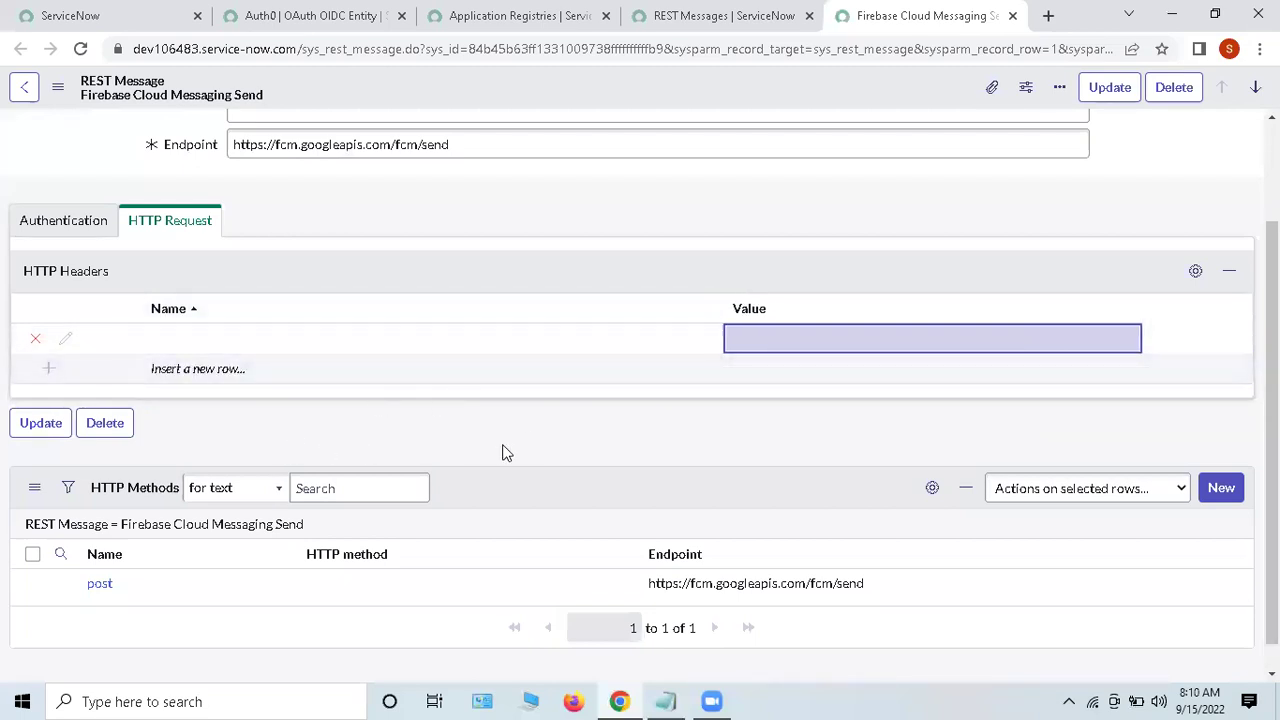
# Step: Return to the authentication settings and point out the HTTP Methods list and Name field
pyautogui.scroll(-1, 505, 453)
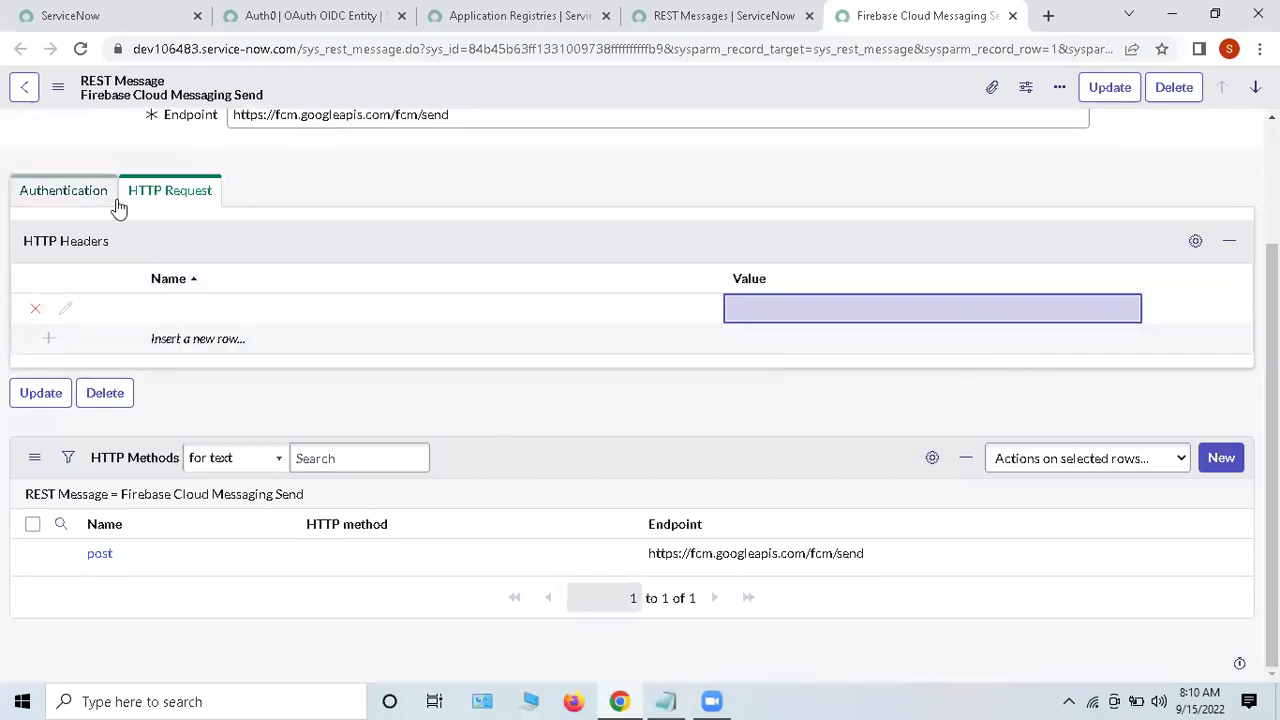
pyautogui.click(70, 190)
pyautogui.scroll(-1, 380, 307)
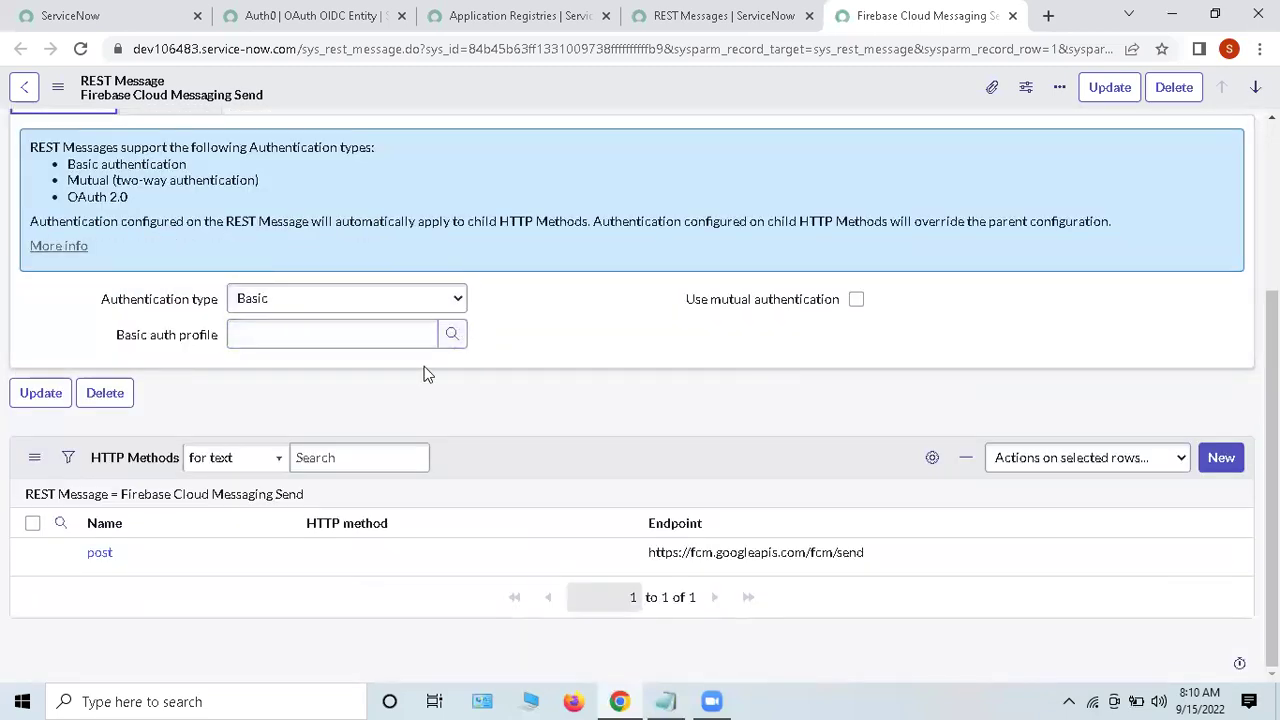
pyautogui.tripleClick(96, 456)
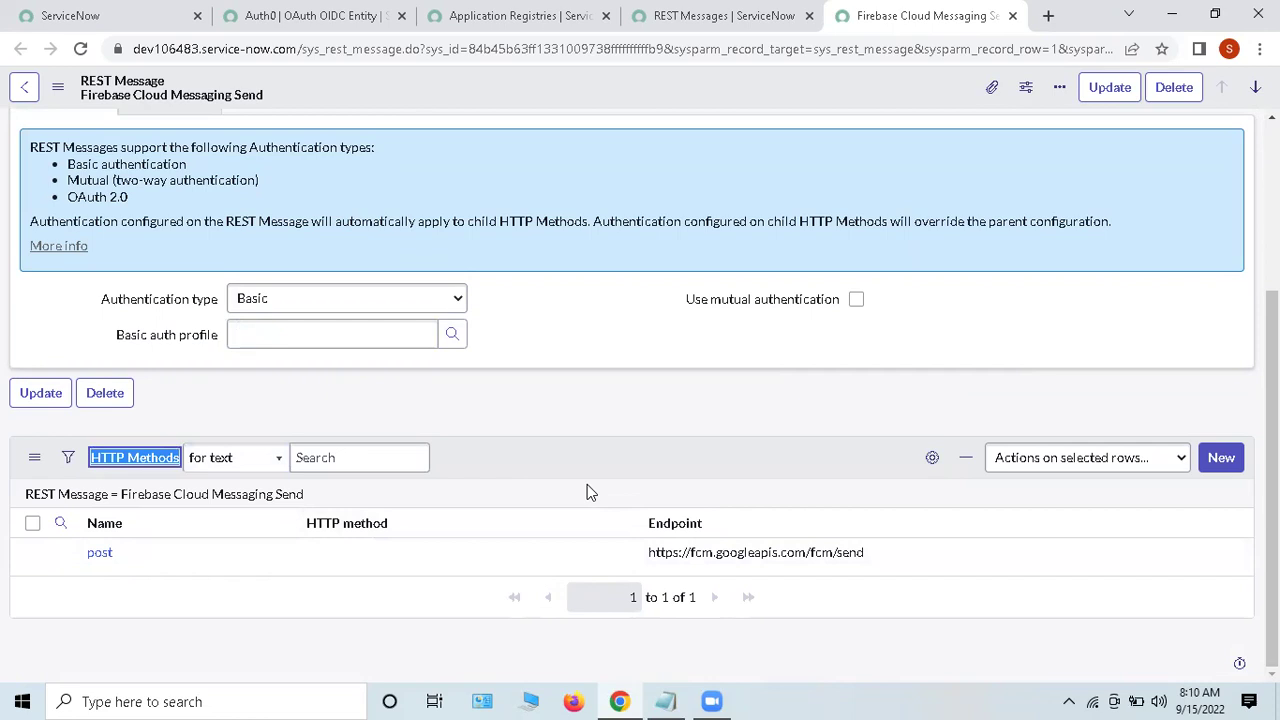
pyautogui.click(579, 326)
pyautogui.scroll(3, 579, 326)
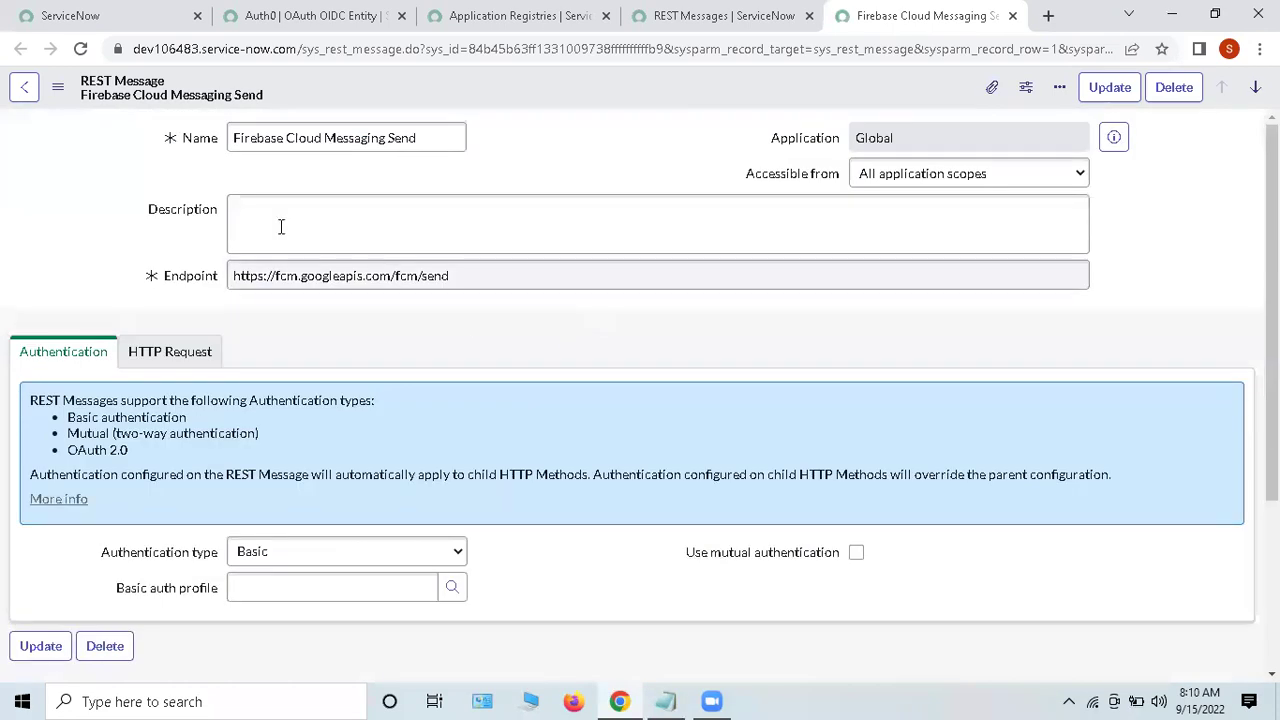
pyautogui.moveTo(214, 157); pyautogui.dragTo(529, 180)
pyautogui.click(556, 181)
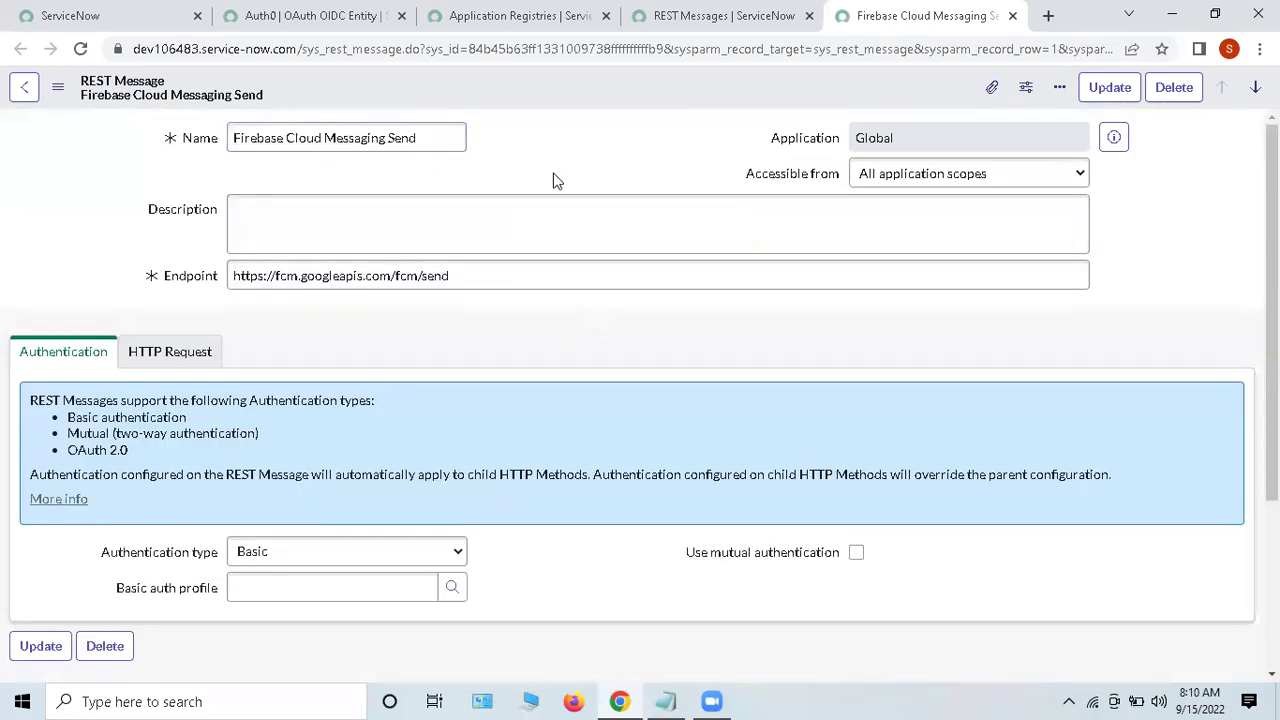
pyautogui.scroll(-3, 557, 180)
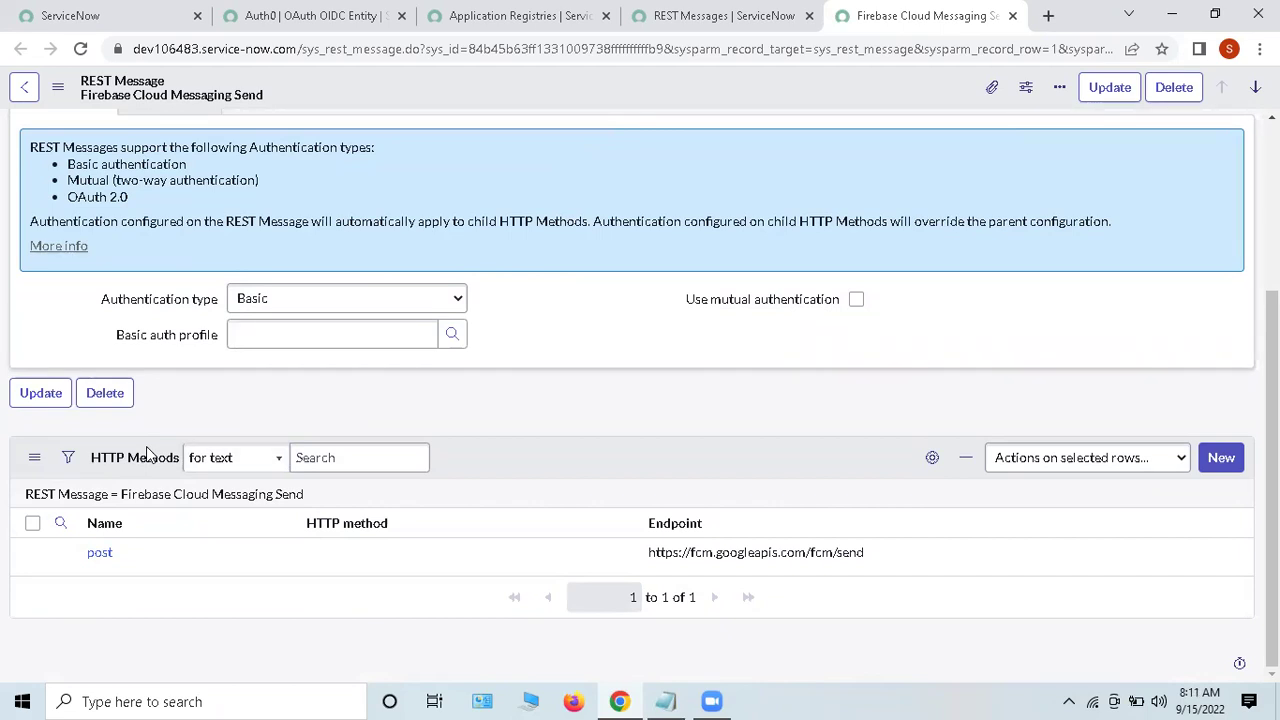
# Step: Create a new HTTP method for Firebase Cloud Messaging Send with HTTP method POST
pyautogui.click(1217, 456)
pyautogui.click(731, 153)
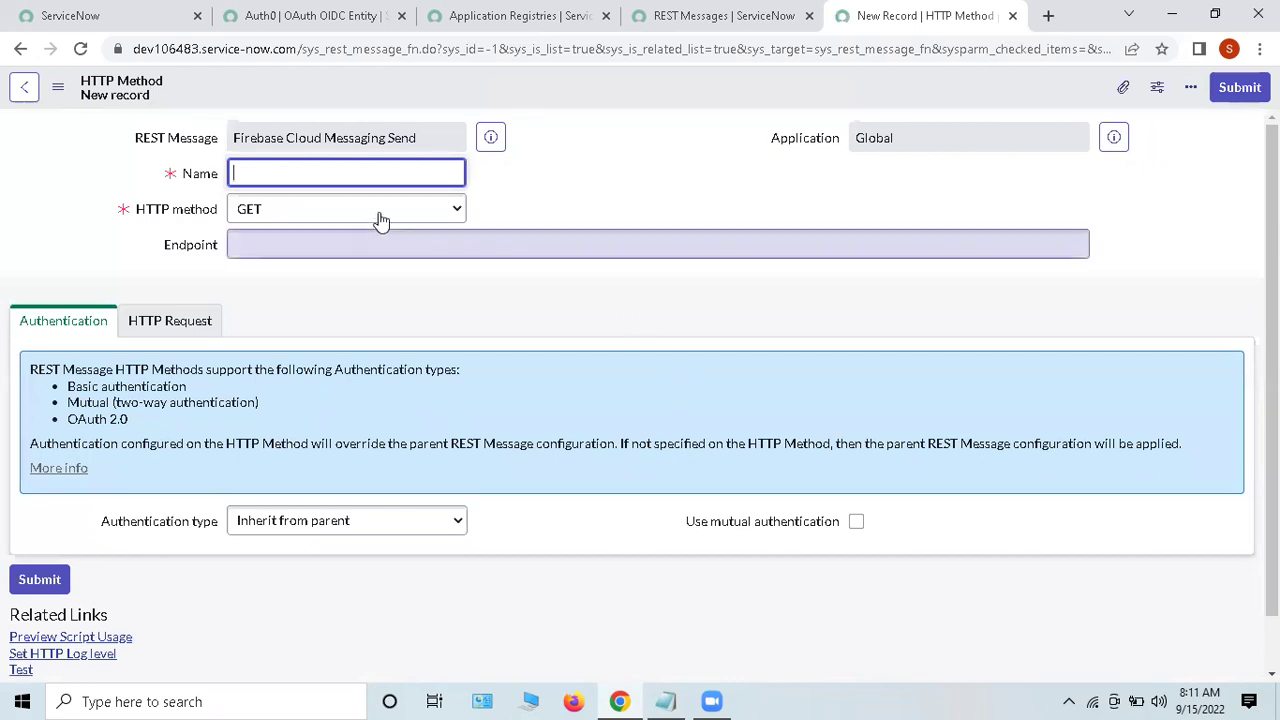
pyautogui.click(270, 212)
pyautogui.click(268, 211)
pyautogui.moveTo(268, 228)
pyautogui.mouseDown()
pyautogui.moveTo(149, 240)
pyautogui.moveTo(288, 234)
pyautogui.mouseUp()
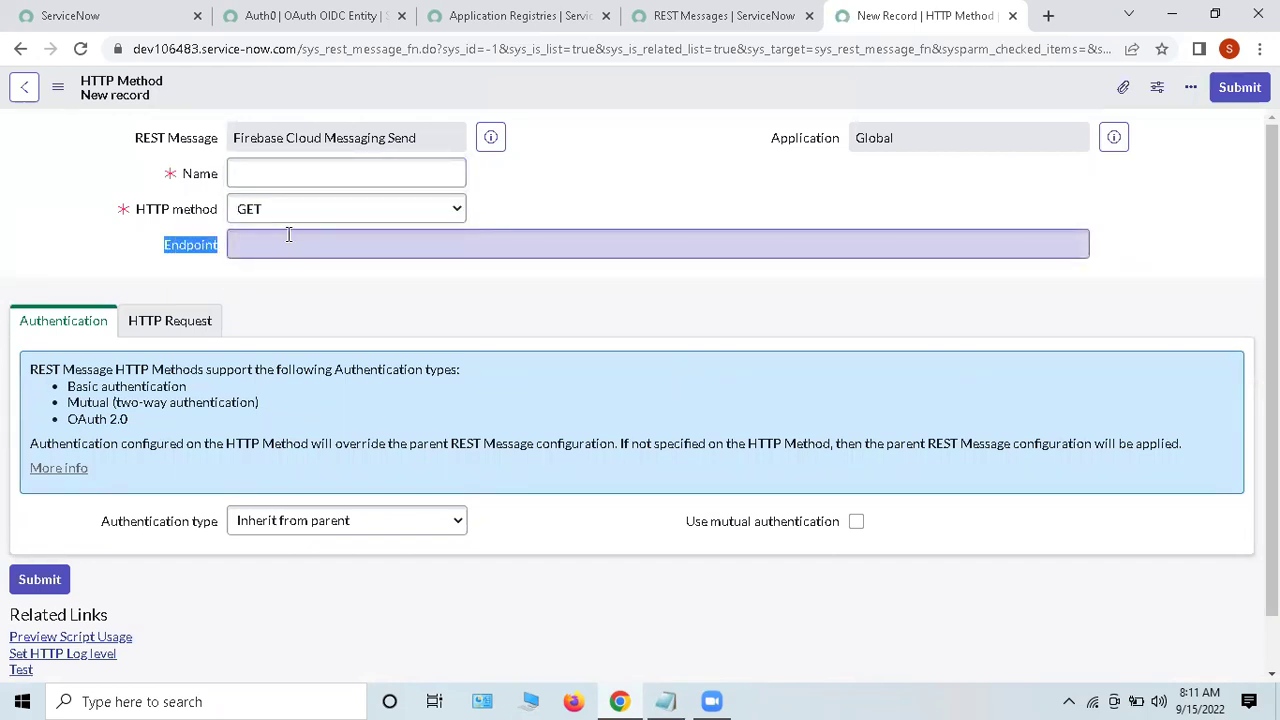
pyautogui.click(288, 234)
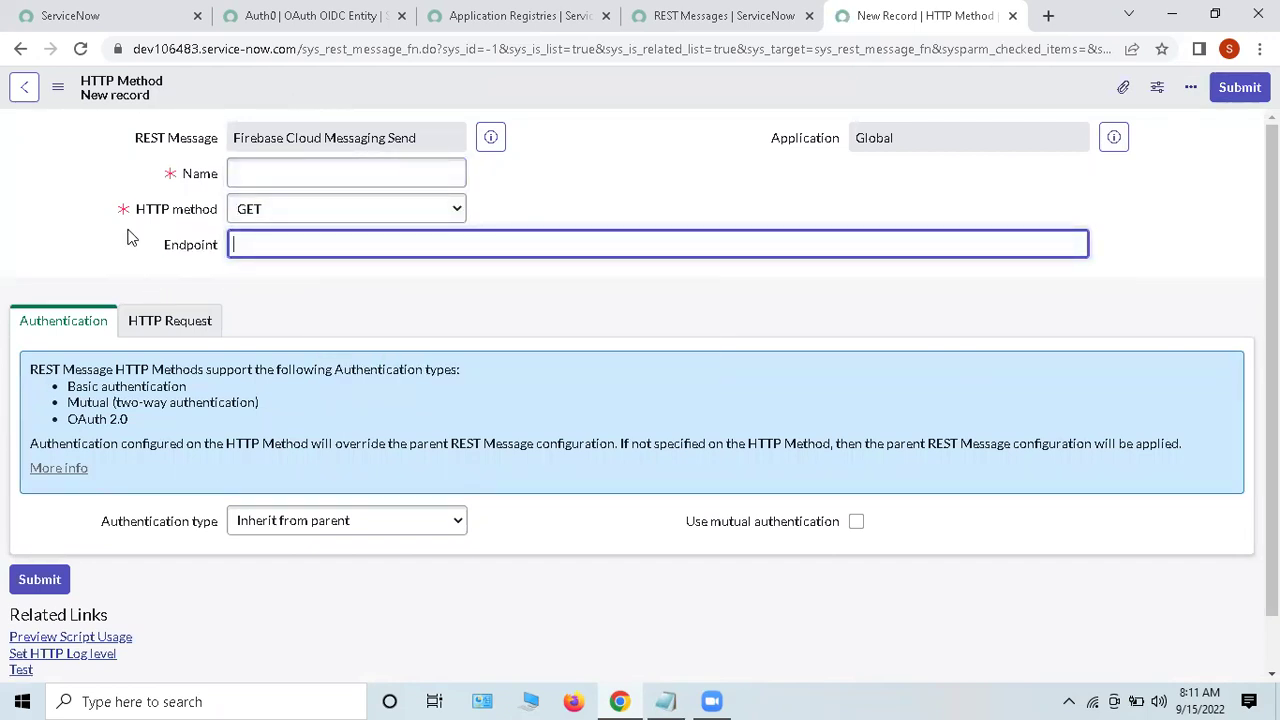
pyautogui.moveTo(146, 211); pyautogui.dragTo(222, 218)
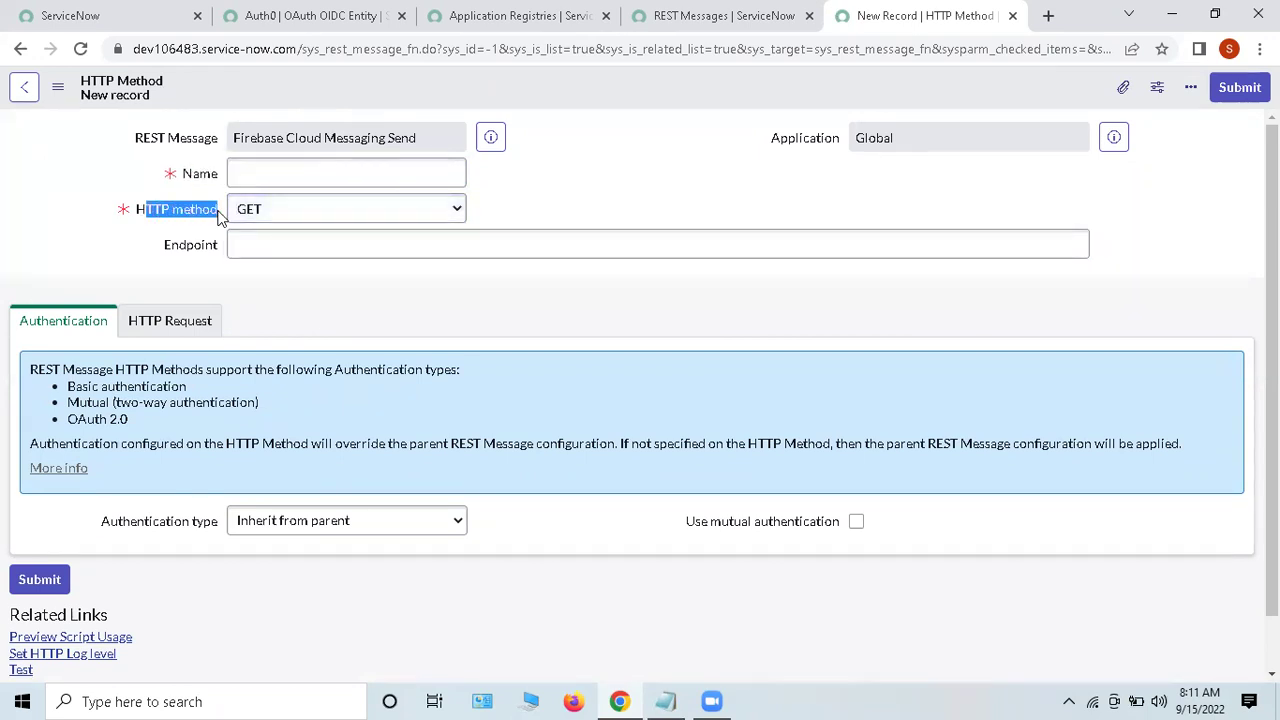
pyautogui.click(233, 220)
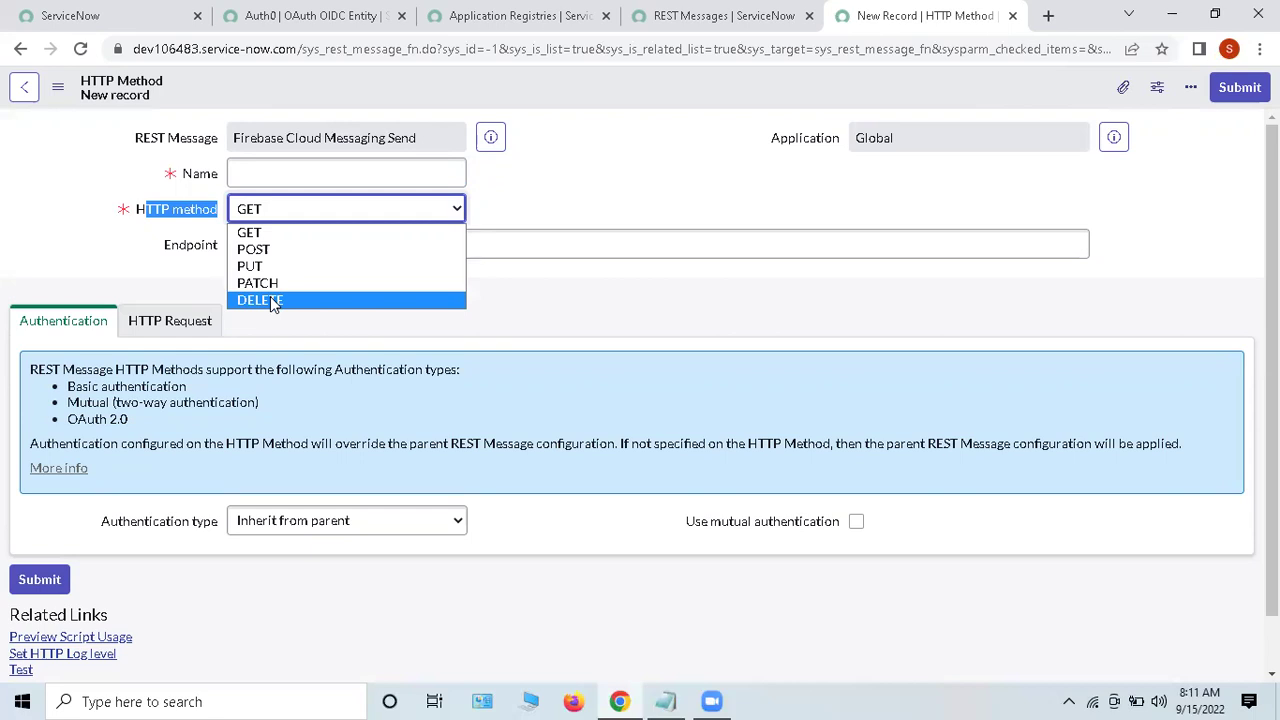
pyautogui.click(639, 313)
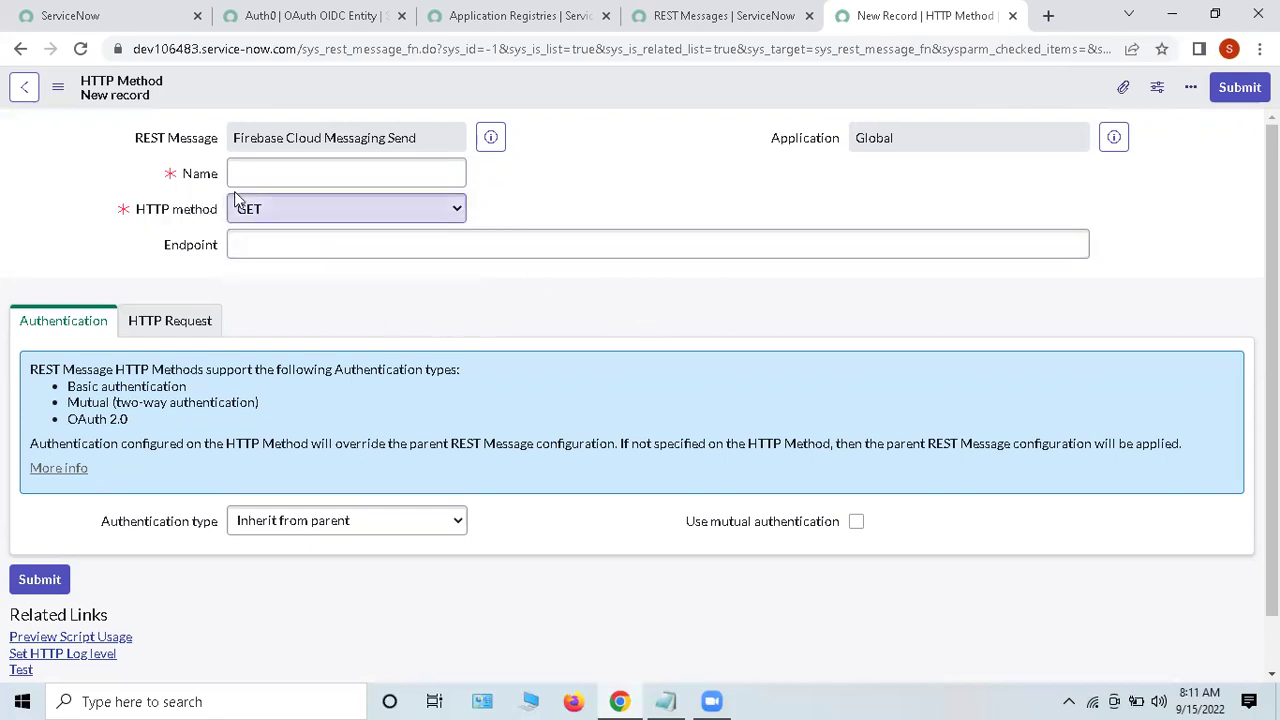
pyautogui.click(262, 212)
pyautogui.click(253, 249)
pyautogui.click(537, 300)
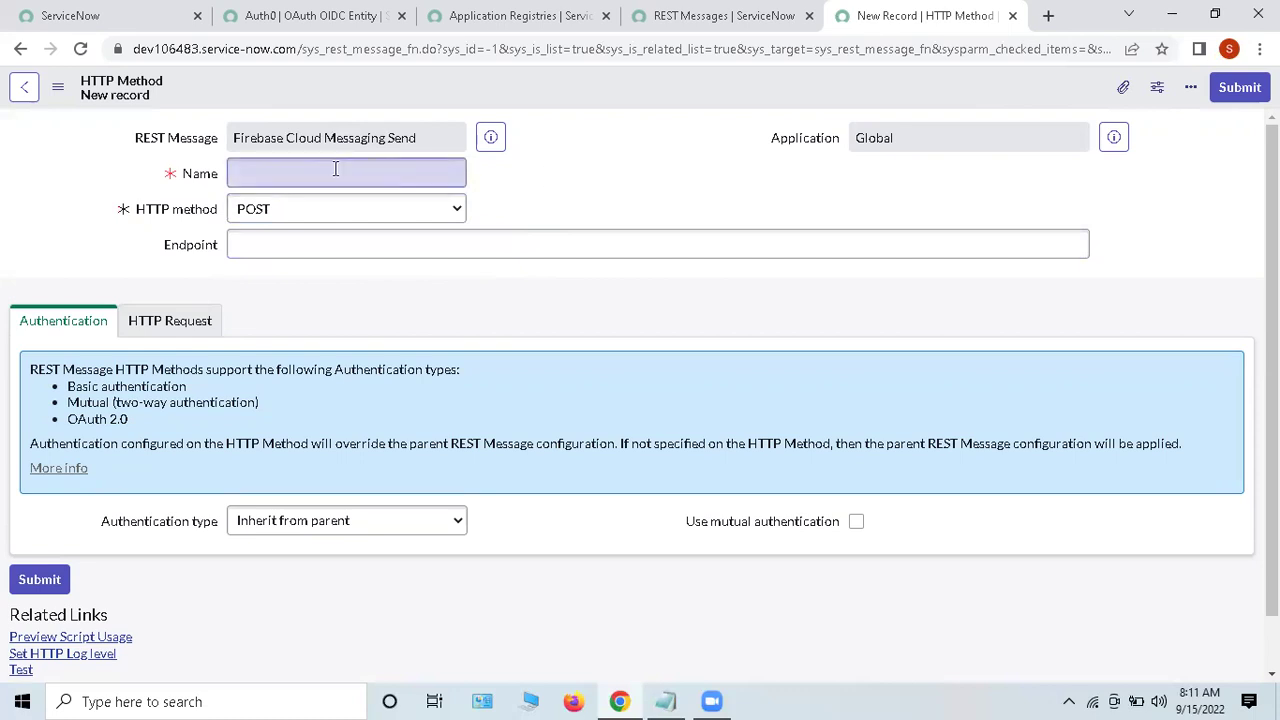
# Step: Keep the new method's authentication type as Inherit from parent
pyautogui.click(260, 172)
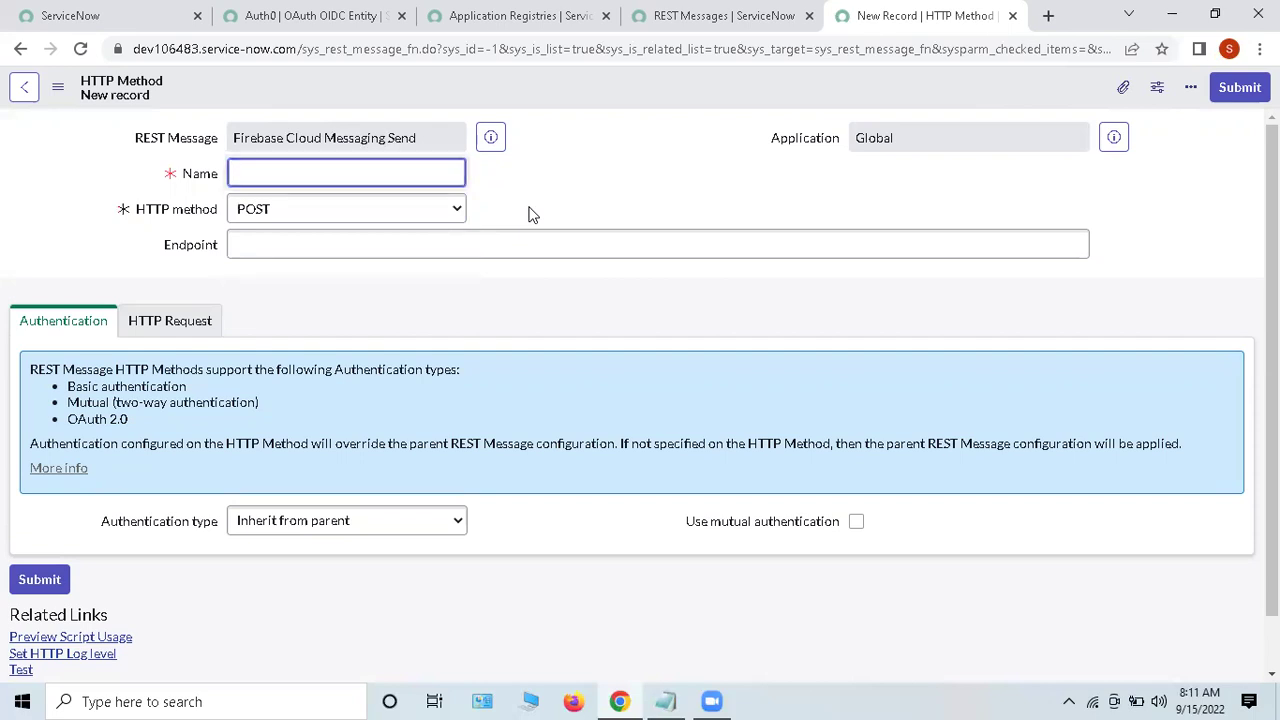
pyautogui.scroll(-1, 424, 386)
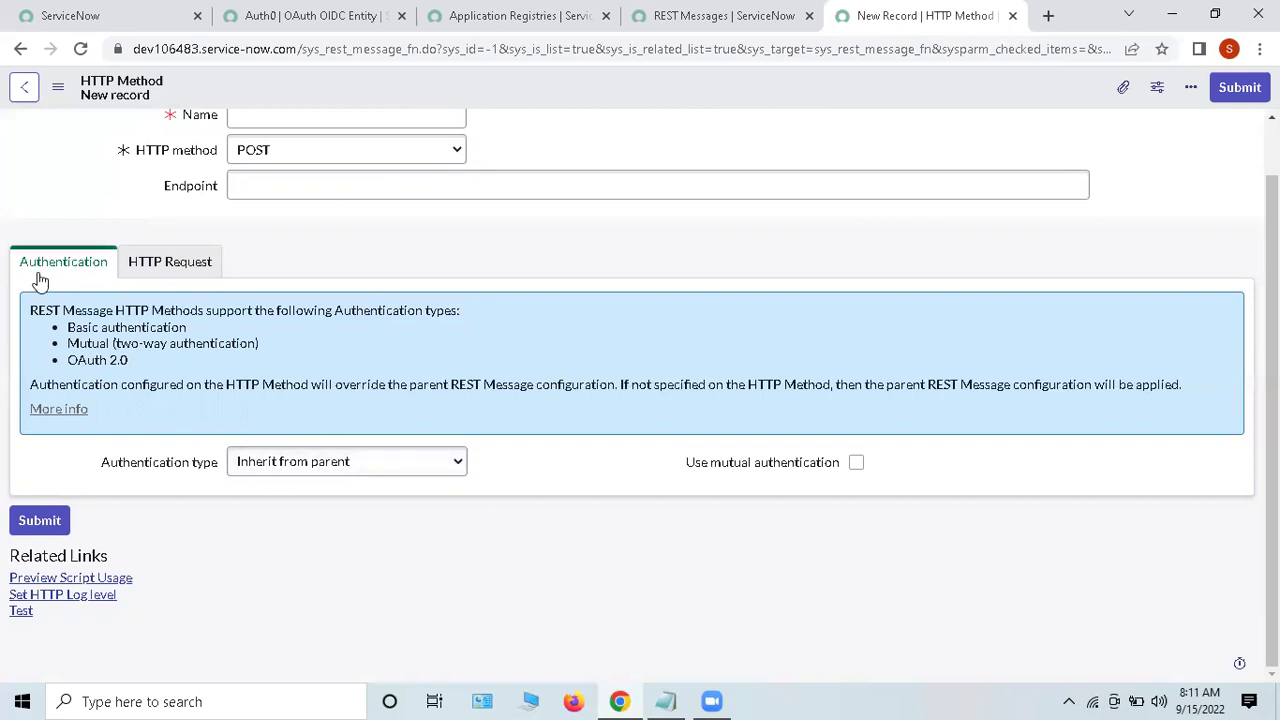
pyautogui.moveTo(90, 472); pyautogui.dragTo(254, 478)
pyautogui.click(257, 476)
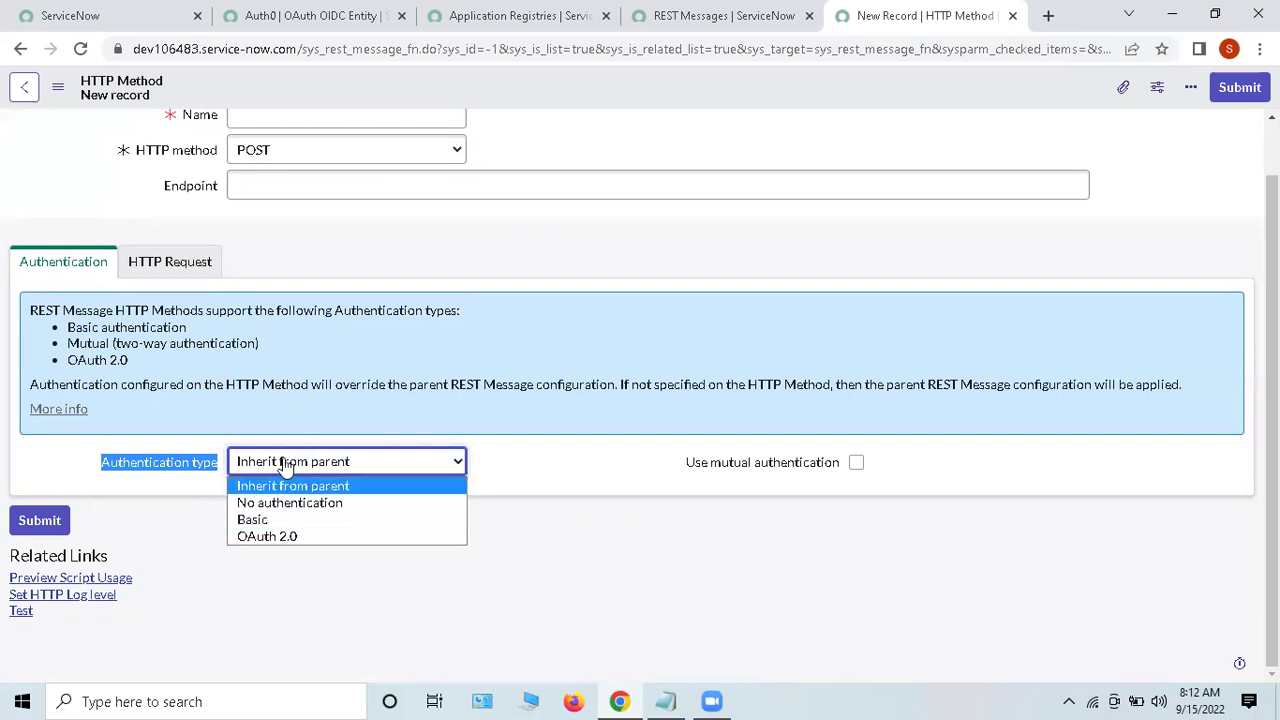
pyautogui.click(310, 490)
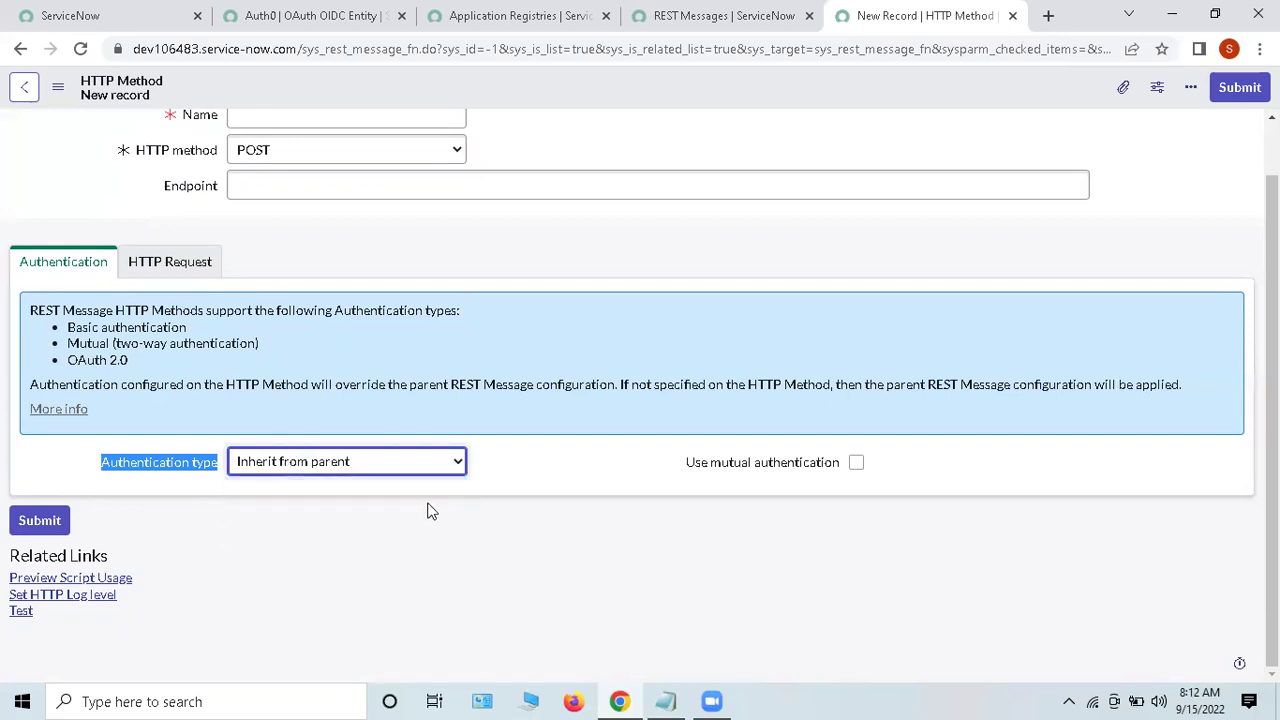
pyautogui.click(534, 537)
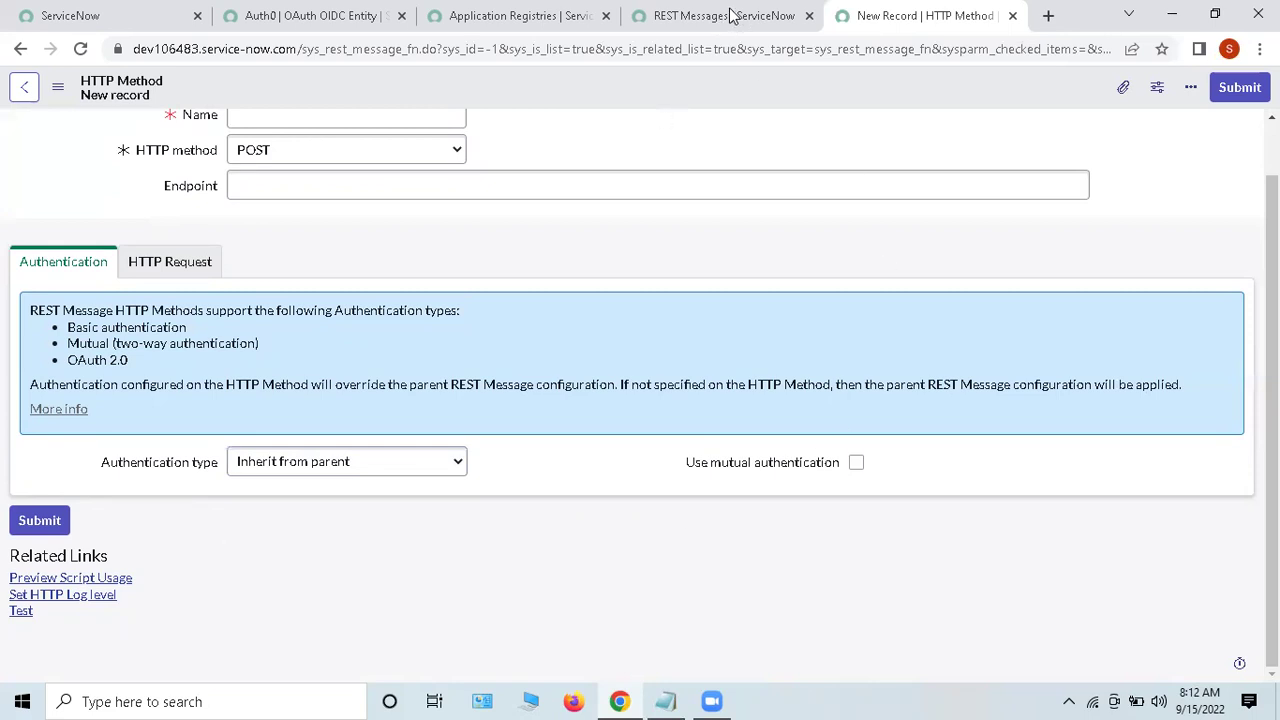
pyautogui.click(730, 18)
pyautogui.click(880, 14)
pyautogui.click(360, 464)
pyautogui.click(361, 466)
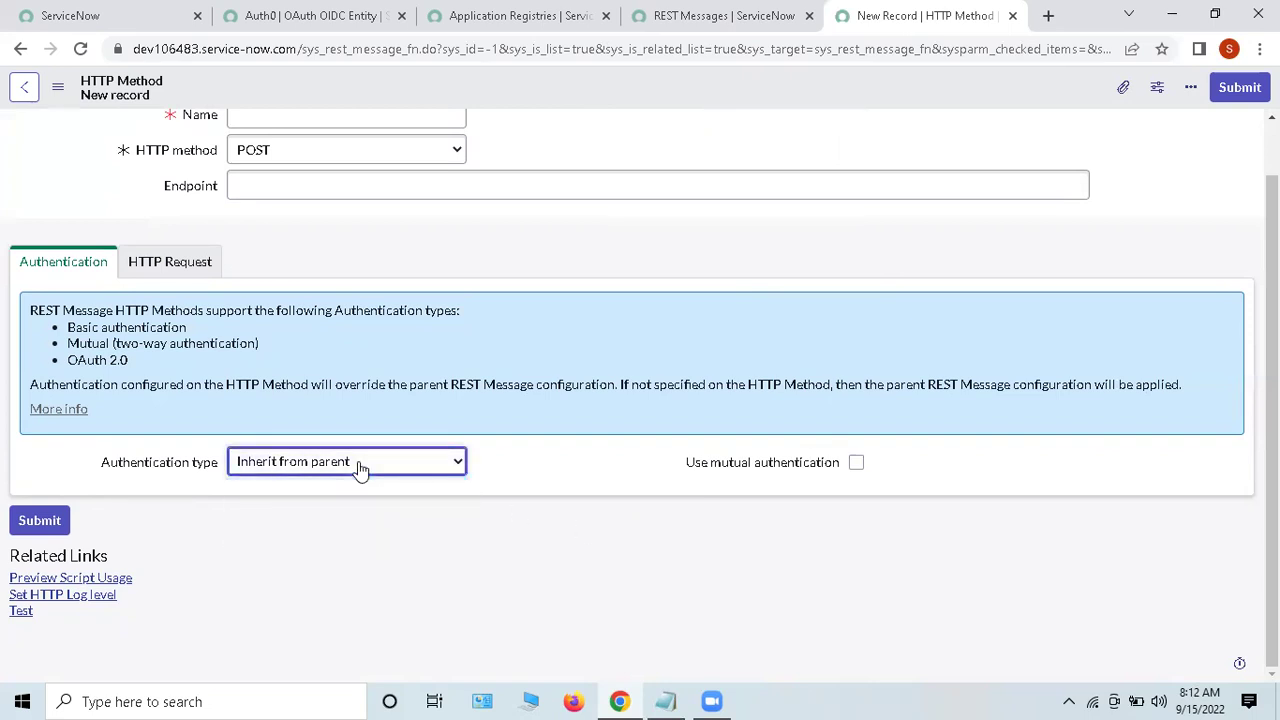
pyautogui.click(533, 457)
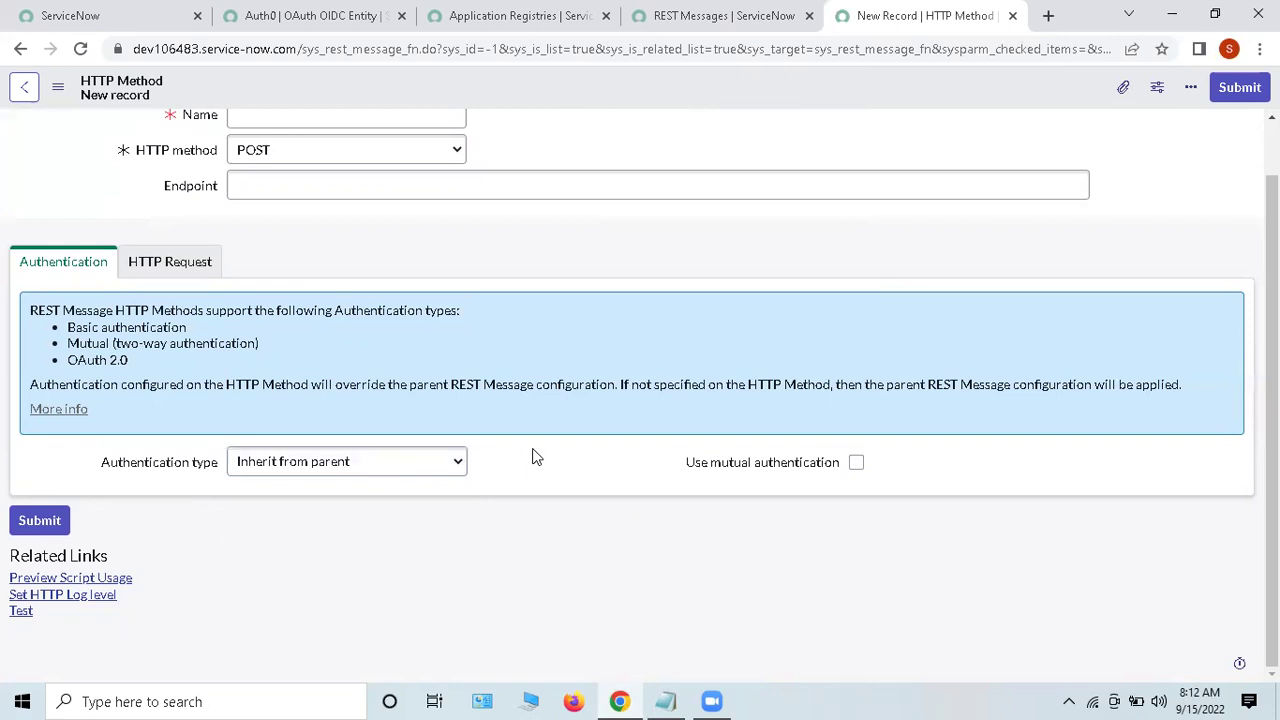
pyautogui.moveTo(668, 467); pyautogui.dragTo(857, 474)
pyautogui.click(566, 487)
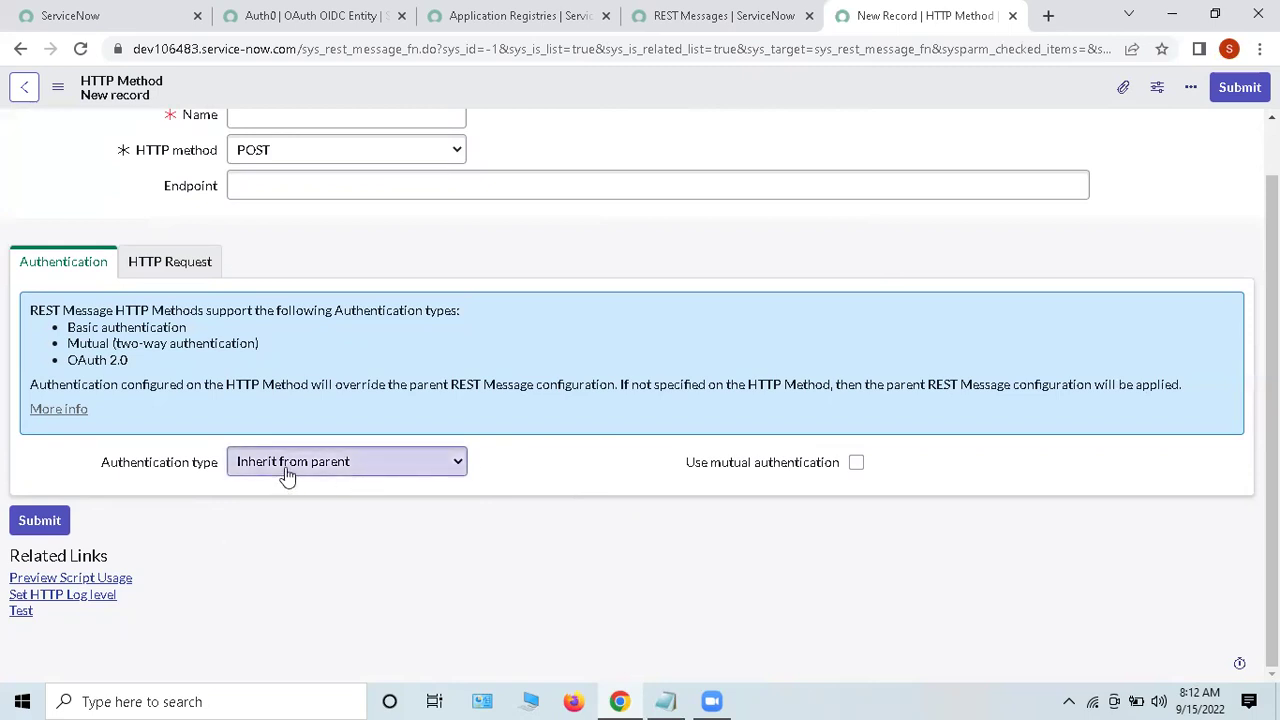
# Step: Open the parent REST message record, Firebase Cloud Messaging Send
pyautogui.scroll(1, 329, 226)
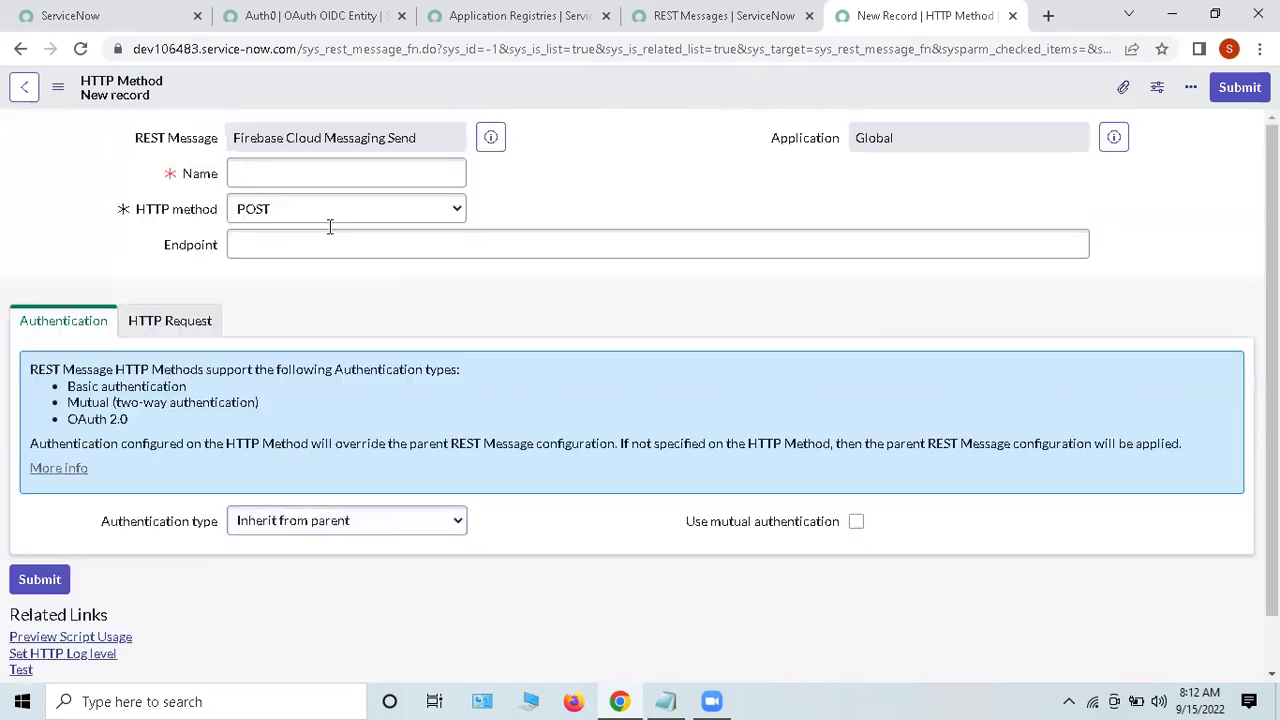
pyautogui.moveTo(122, 137); pyautogui.dragTo(486, 144)
pyautogui.click(240, 138)
pyautogui.click(490, 140)
pyautogui.click(736, 184)
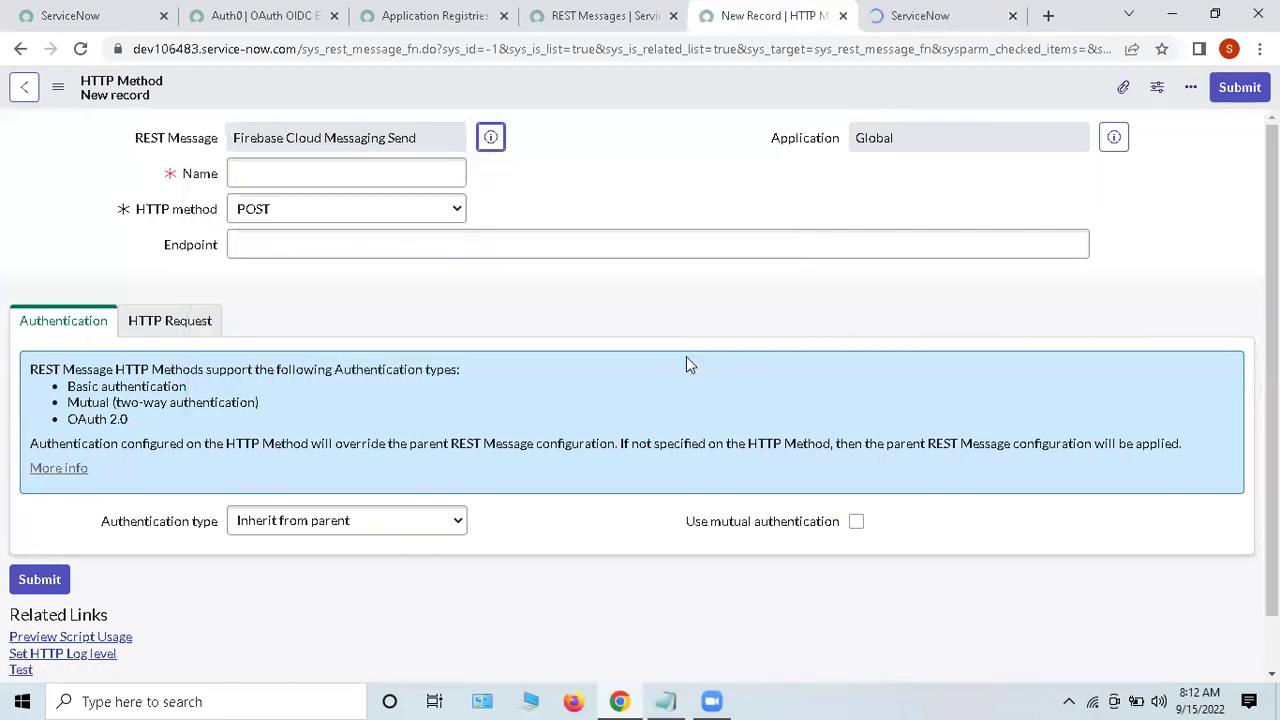
# Step: Set the Firebase Cloud Messaging Send REST message's authentication type to Basic
pyautogui.scroll(-2, 570, 410)
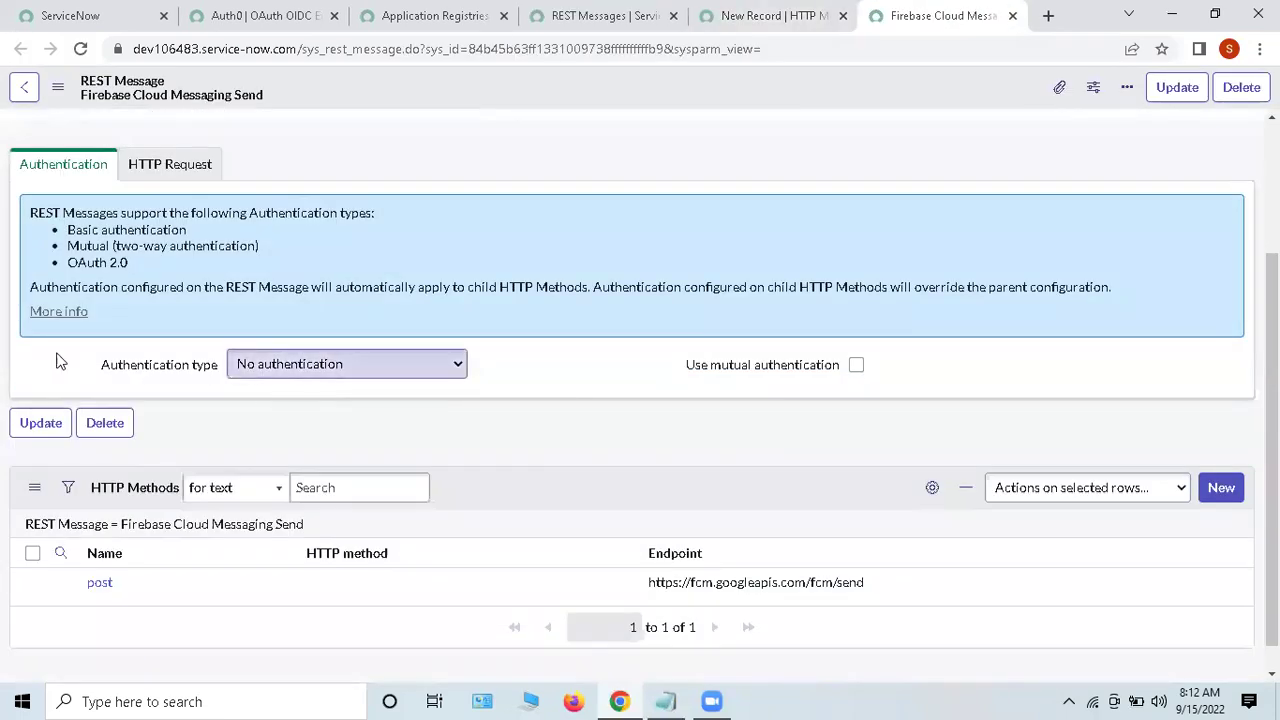
pyautogui.moveTo(57, 362); pyautogui.dragTo(205, 368)
pyautogui.click(290, 364)
pyautogui.click(260, 406)
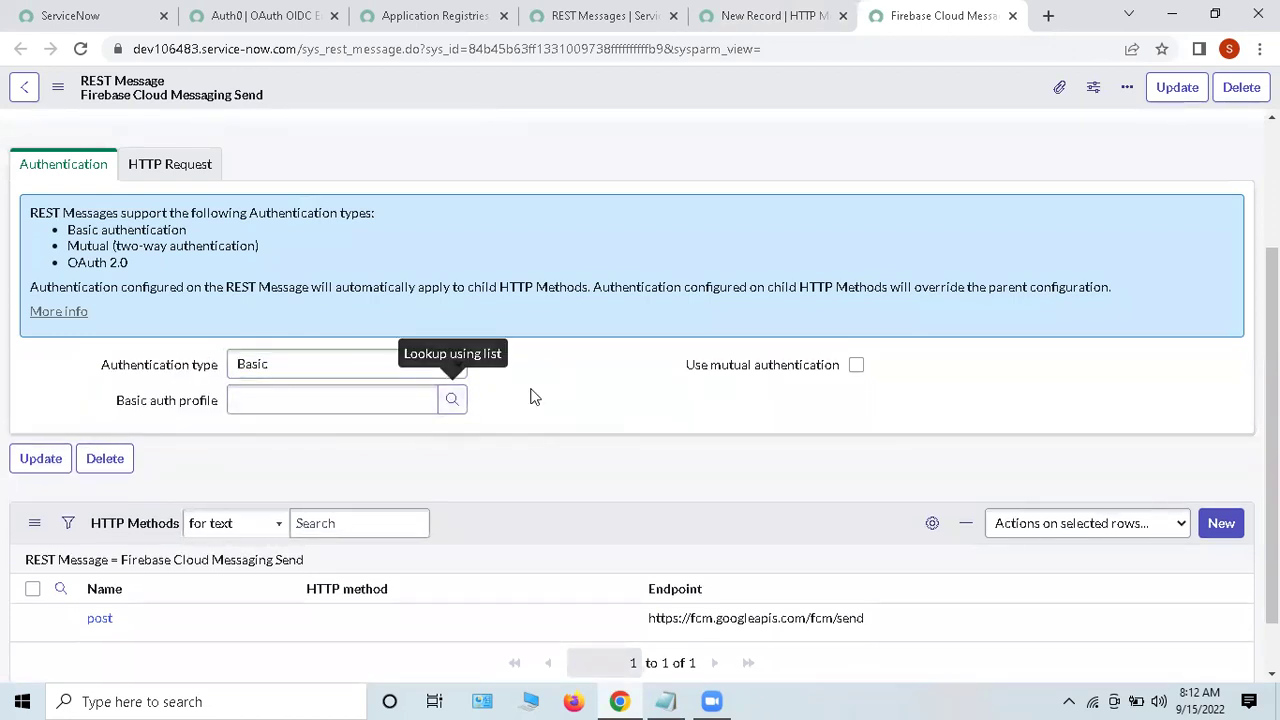
pyautogui.moveTo(86, 363); pyautogui.dragTo(272, 366)
# Step: Go back to the new HTTP method form and review its REST Message and Authentication fields
pyautogui.click(735, 22)
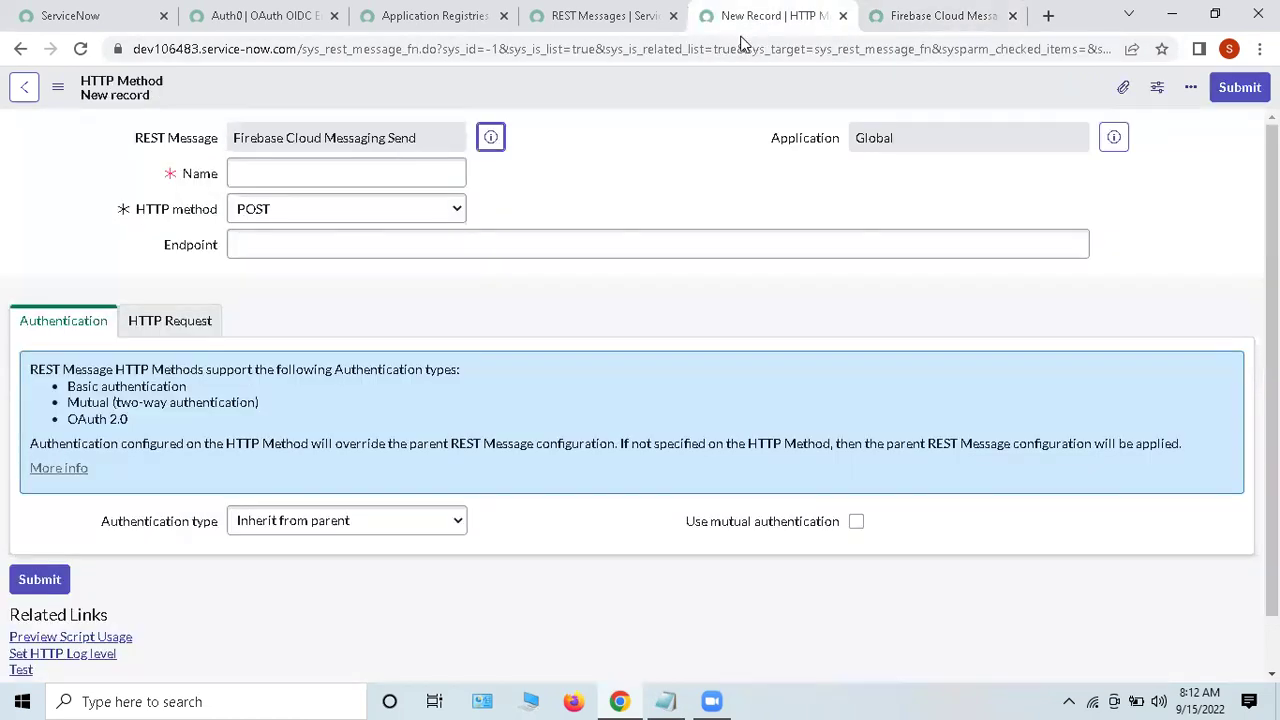
pyautogui.scroll(-1, 300, 450)
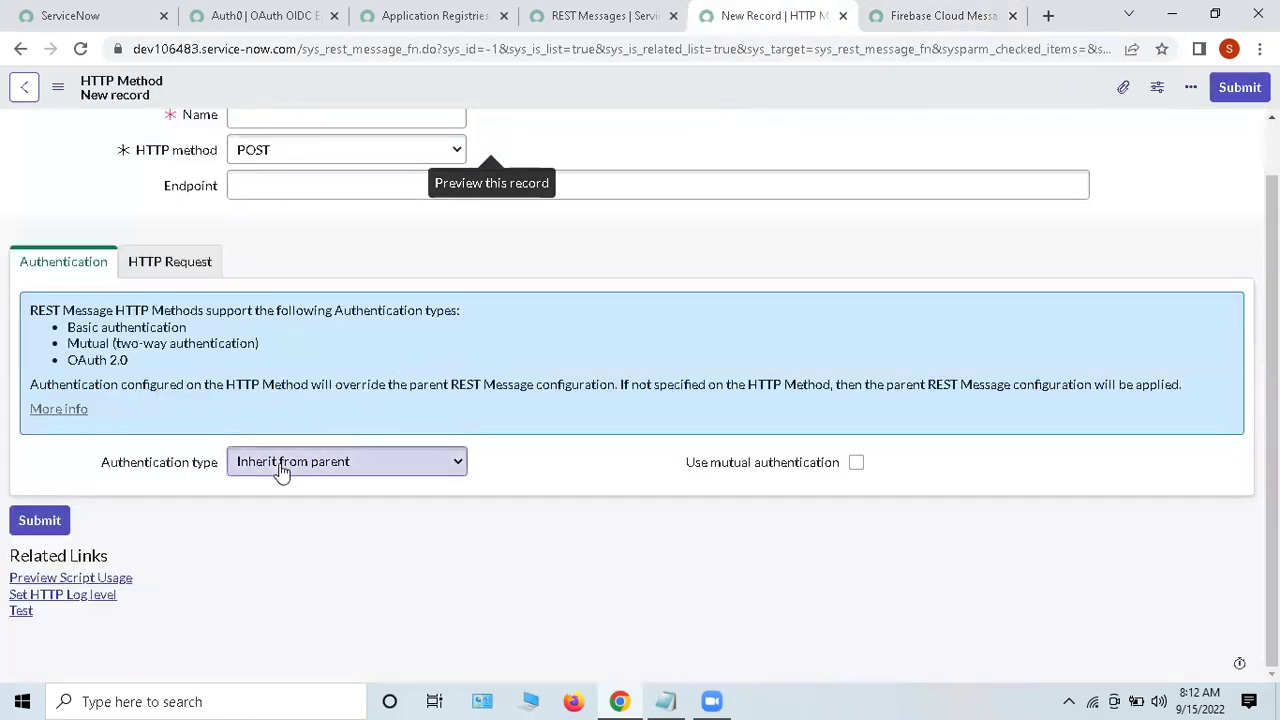
pyautogui.scroll(1, 330, 290)
pyautogui.moveTo(124, 138); pyautogui.dragTo(380, 135)
pyautogui.click(600, 138)
pyautogui.moveTo(77, 521); pyautogui.dragTo(531, 520)
pyautogui.click(542, 520)
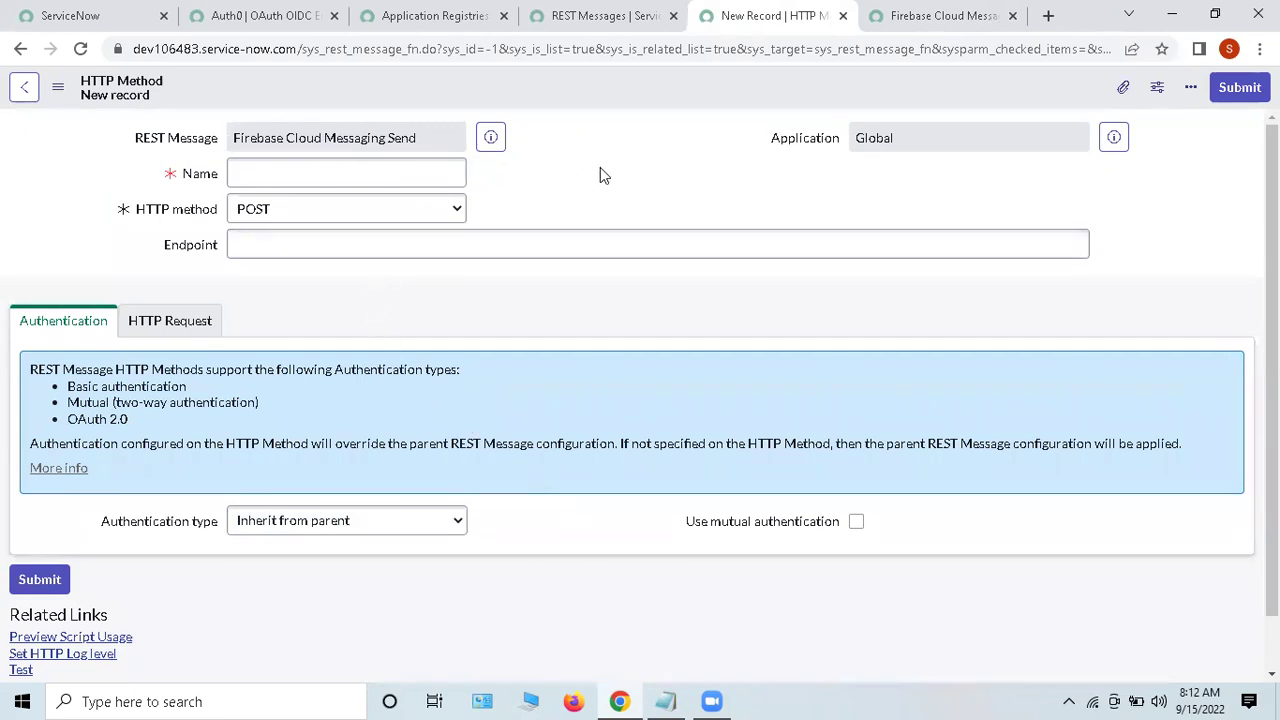
pyautogui.scroll(-1, 583, 246)
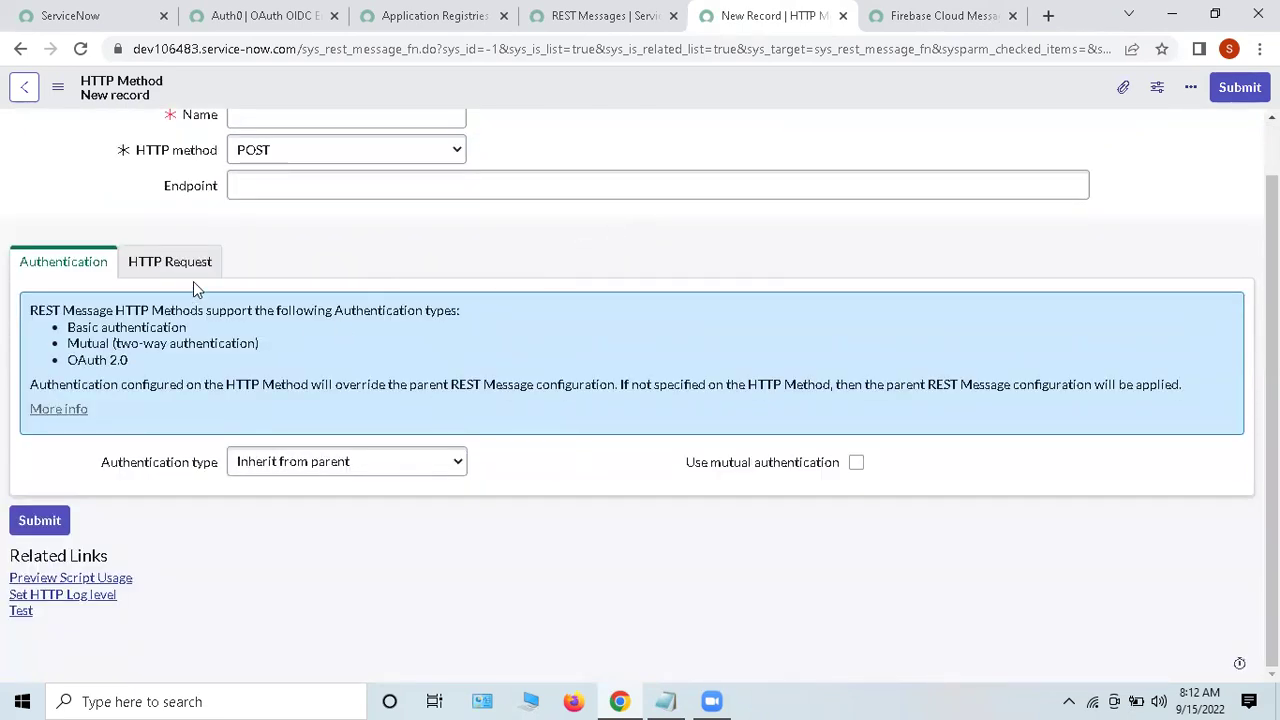
# Step: Review the HTTP Request settings: MID Server, HTTP Headers and HTTP Query Parameters
pyautogui.click(160, 262)
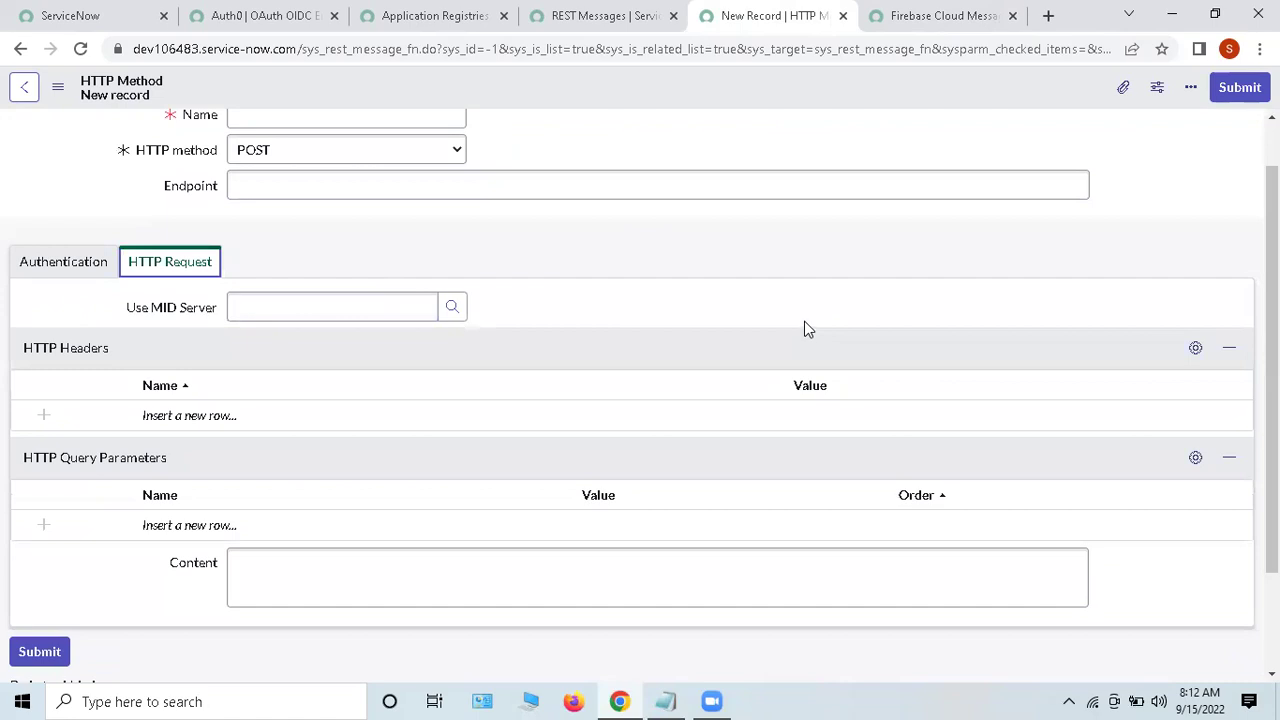
pyautogui.scroll(-2, 810, 320)
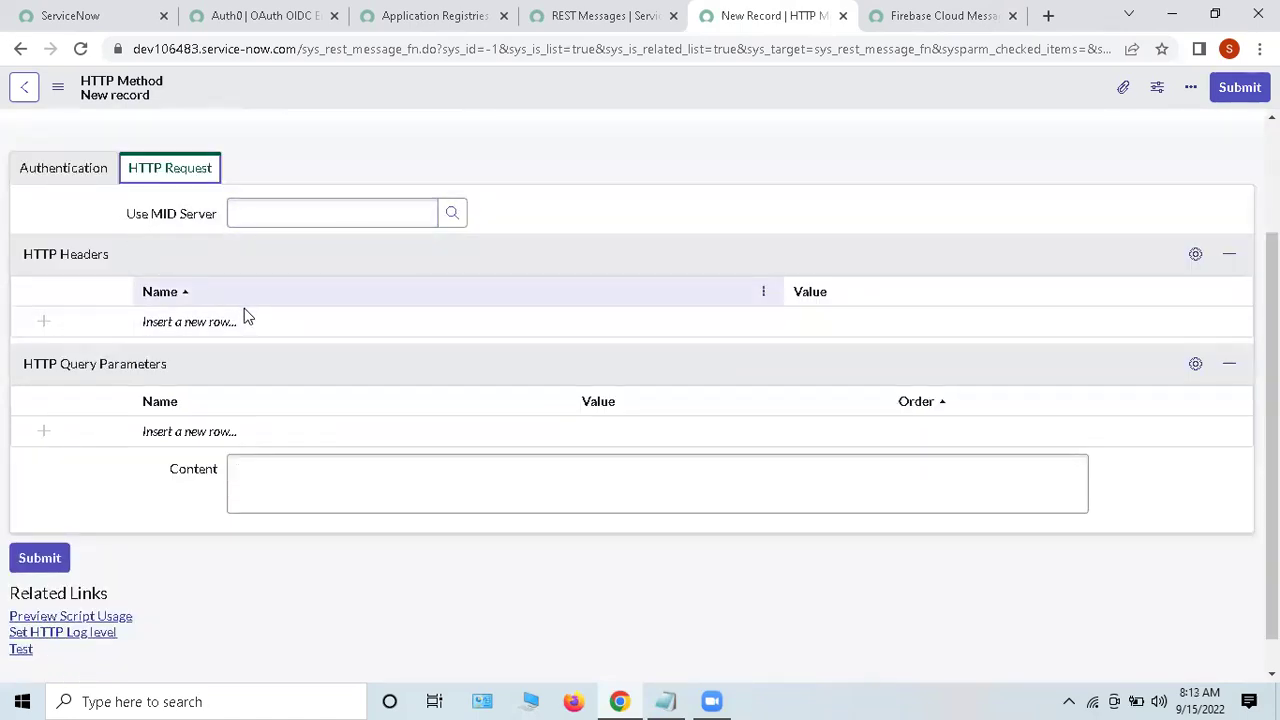
pyautogui.moveTo(94, 216); pyautogui.dragTo(300, 214)
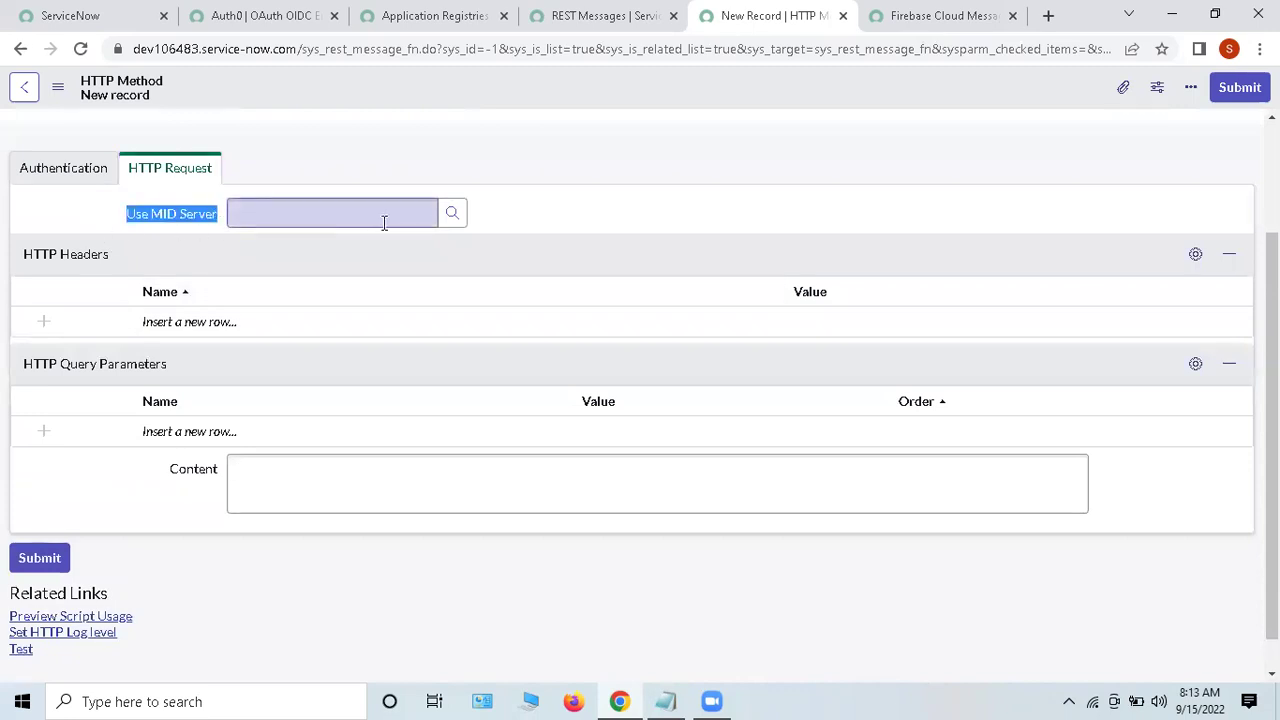
pyautogui.click(538, 214)
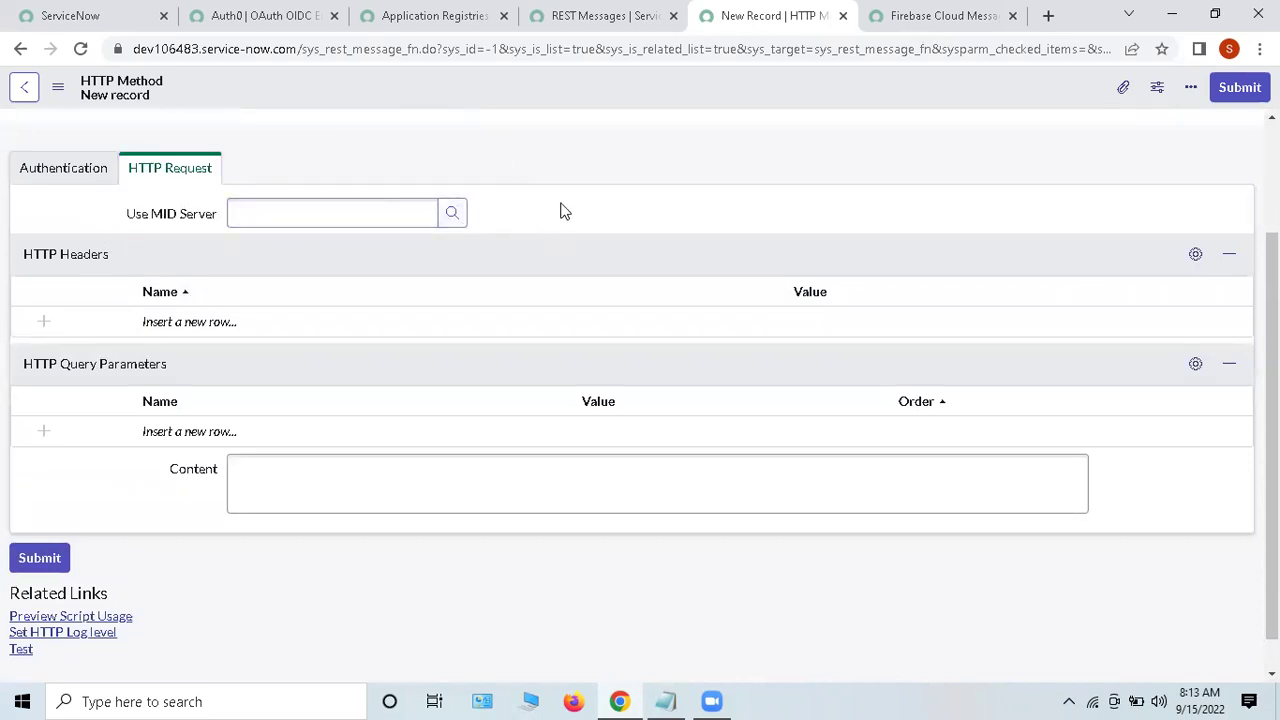
pyautogui.moveTo(65, 257); pyautogui.dragTo(120, 257)
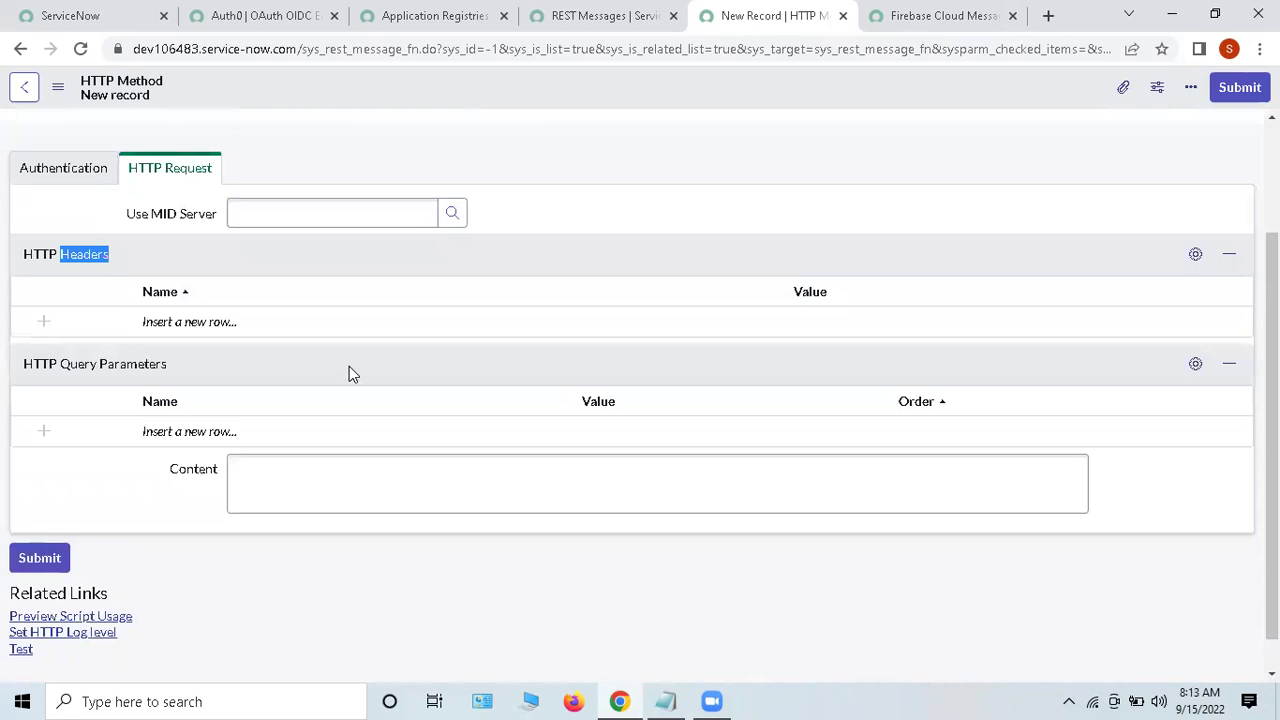
pyautogui.scroll(-1, 349, 374)
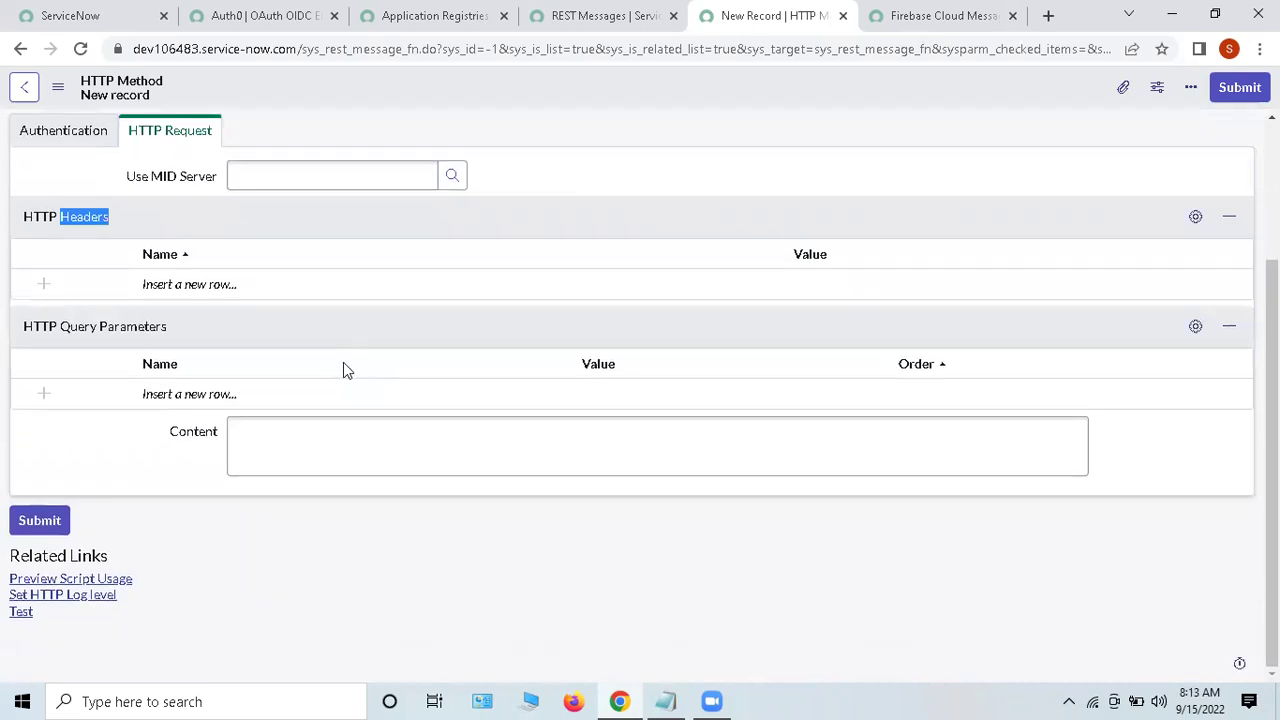
pyautogui.moveTo(92, 328); pyautogui.dragTo(85, 328)
pyautogui.moveTo(163, 337); pyautogui.dragTo(321, 362)
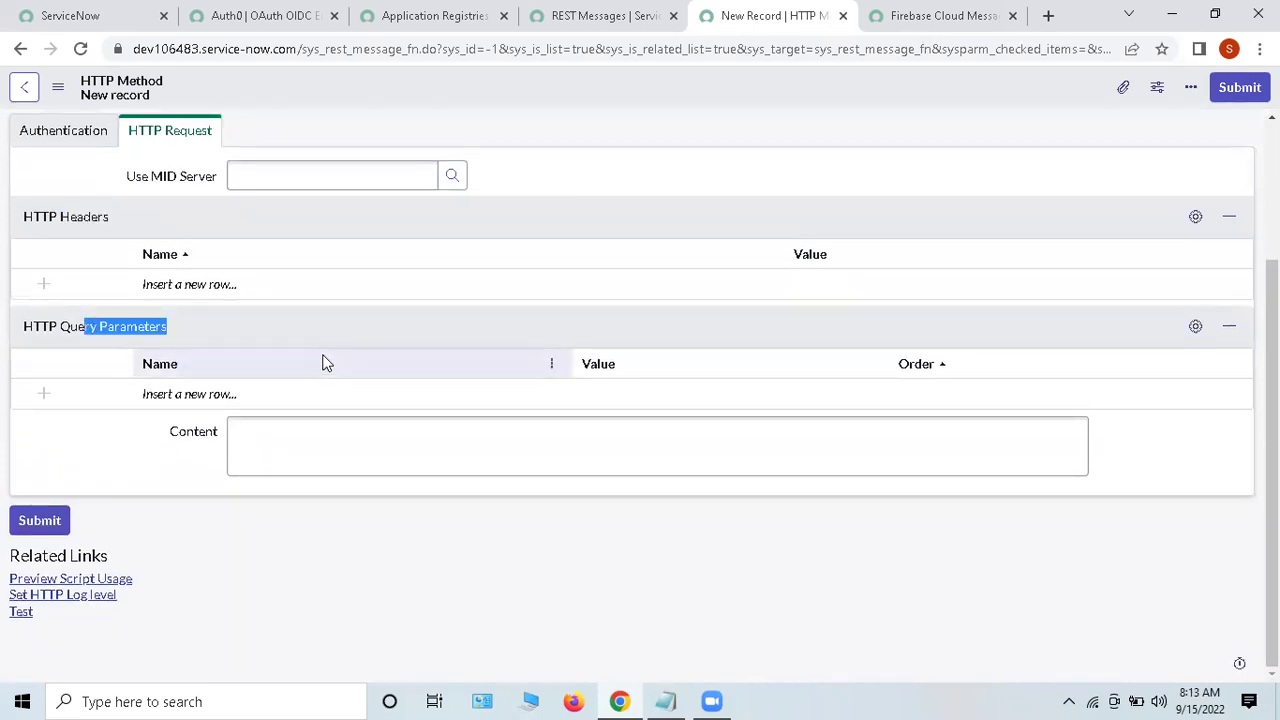
pyautogui.click(323, 360)
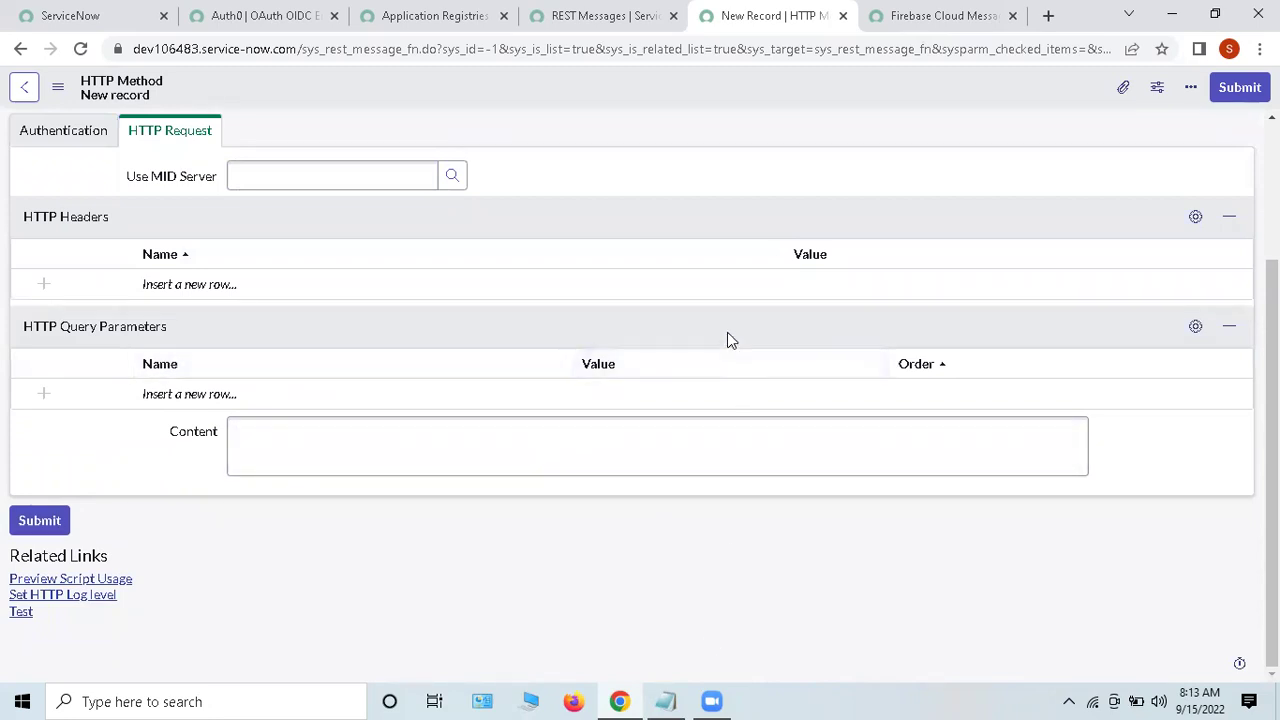
# Step: Place the caret in the request Content box, then return to the REST Messages list
pyautogui.moveTo(128, 405); pyautogui.dragTo(283, 450)
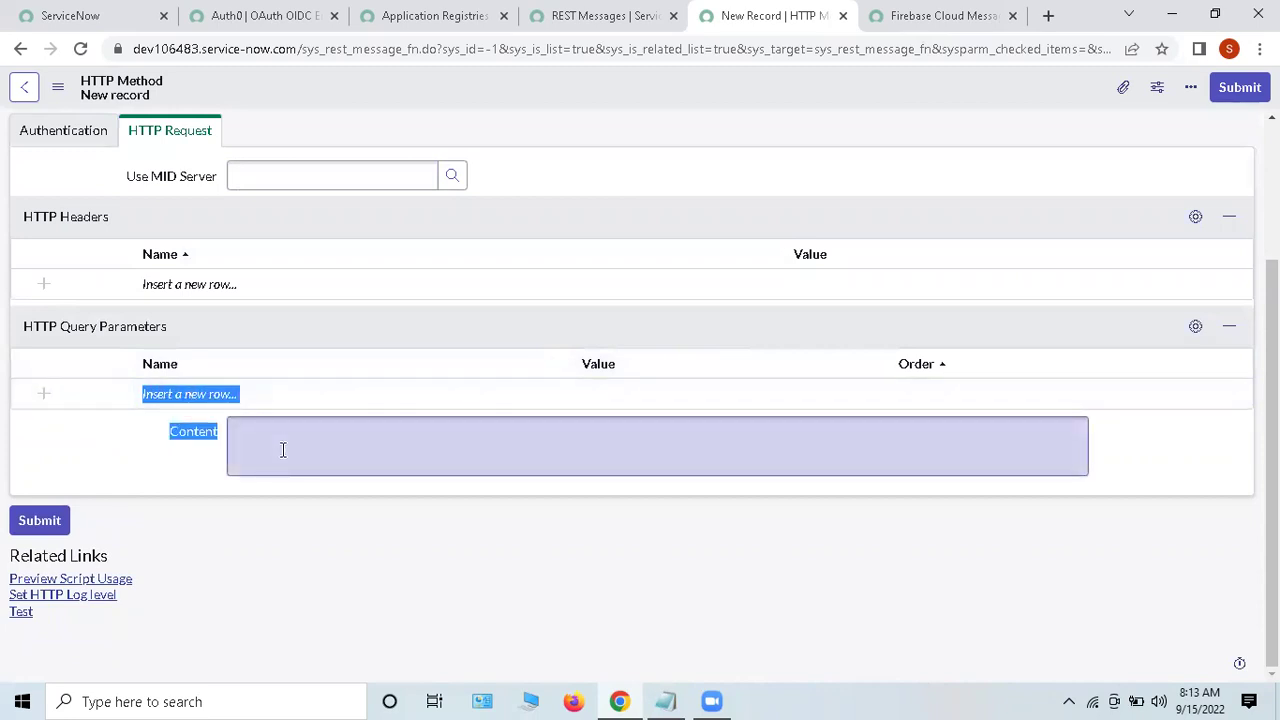
pyautogui.click(283, 450)
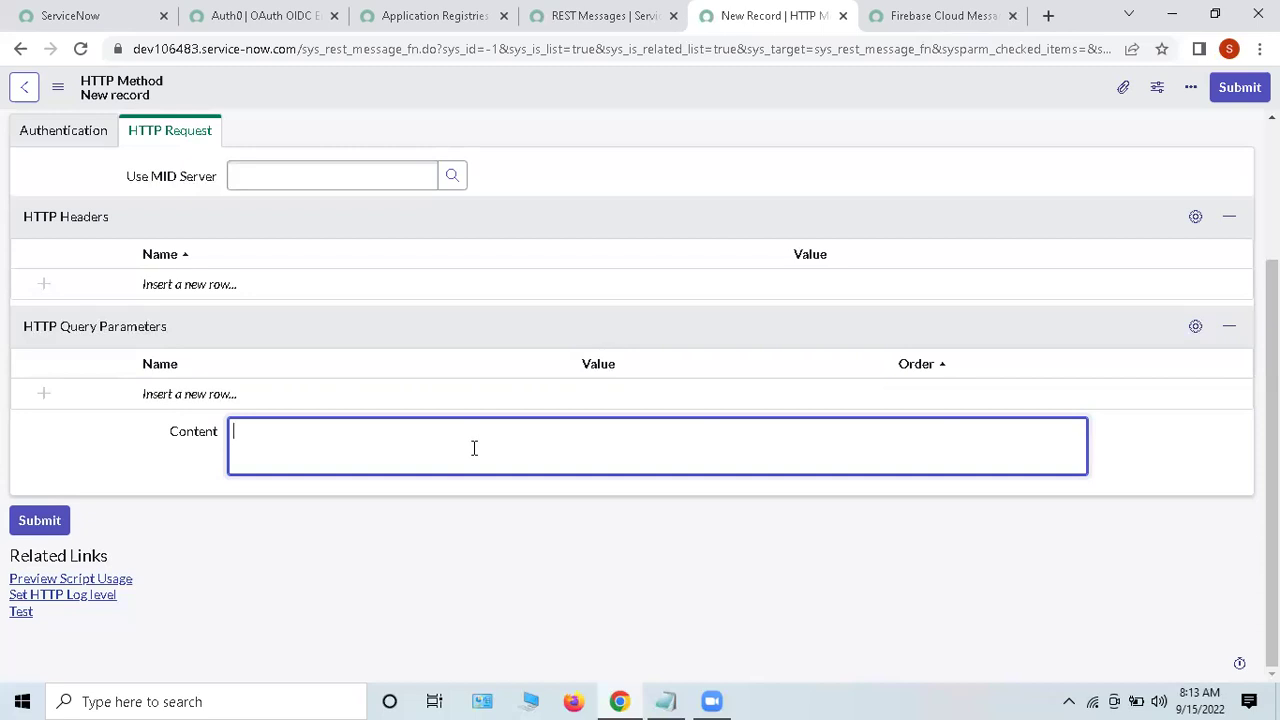
pyautogui.moveTo(134, 437); pyautogui.dragTo(331, 448)
pyautogui.click(332, 448)
pyautogui.scroll(2, 268, 364)
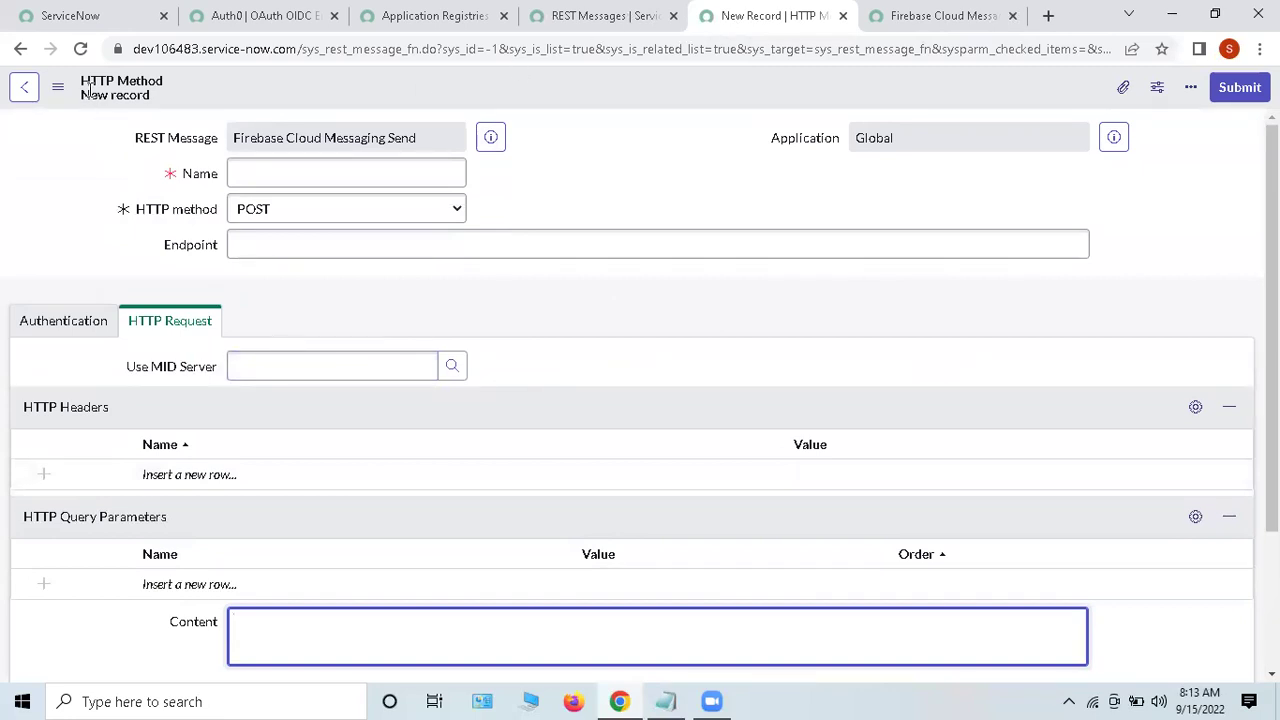
pyautogui.moveTo(92, 86); pyautogui.dragTo(205, 108)
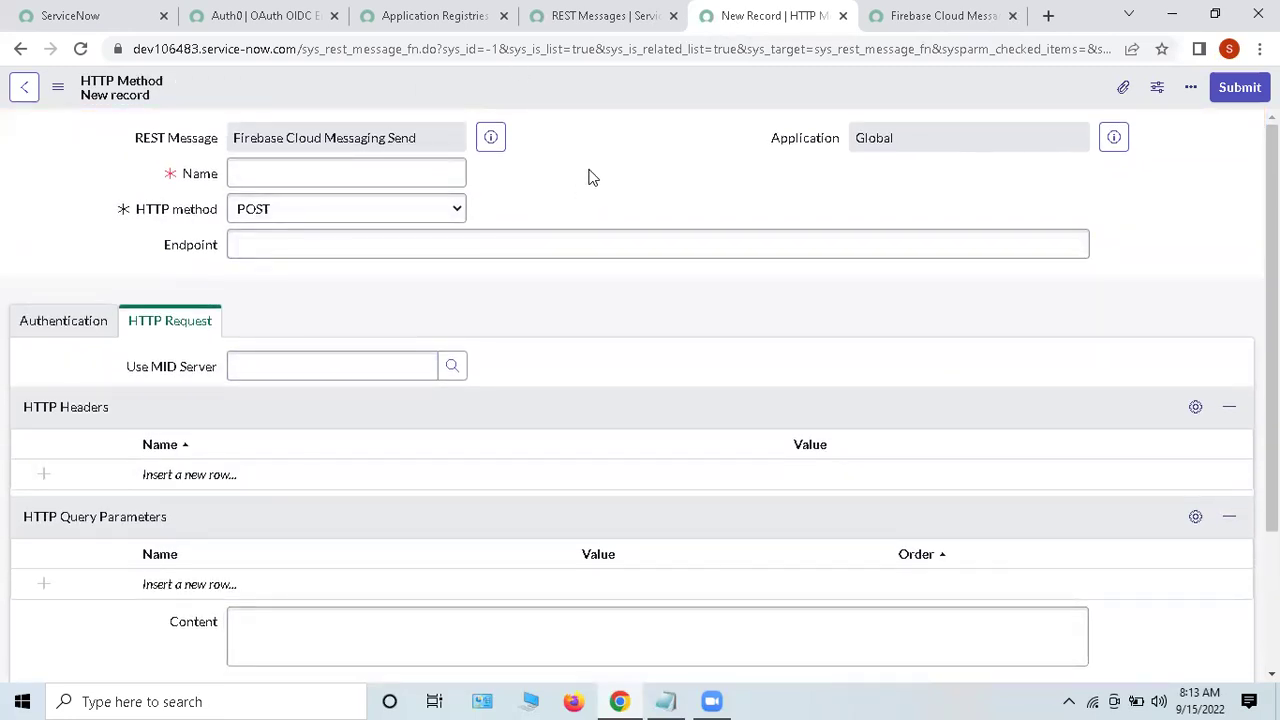
pyautogui.click(618, 16)
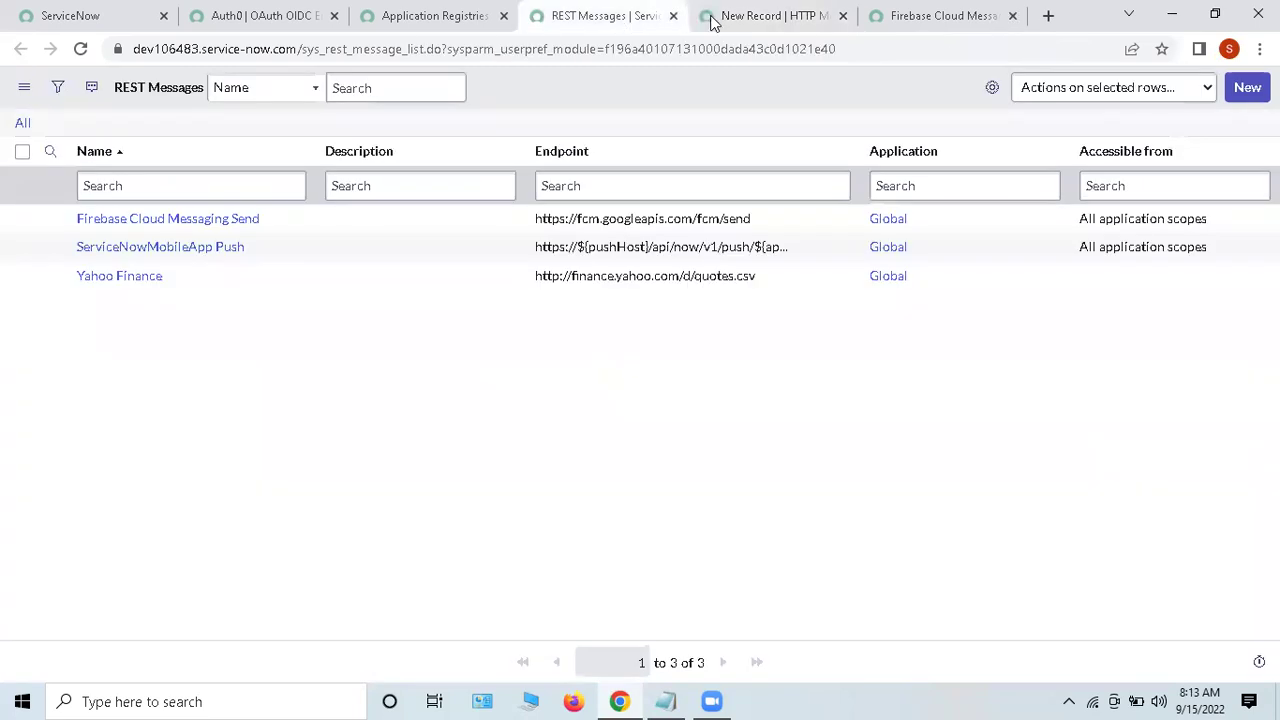
# Step: Open the ServiceNowMobileApp Push REST message and its post HTTP method
pyautogui.click(158, 248)
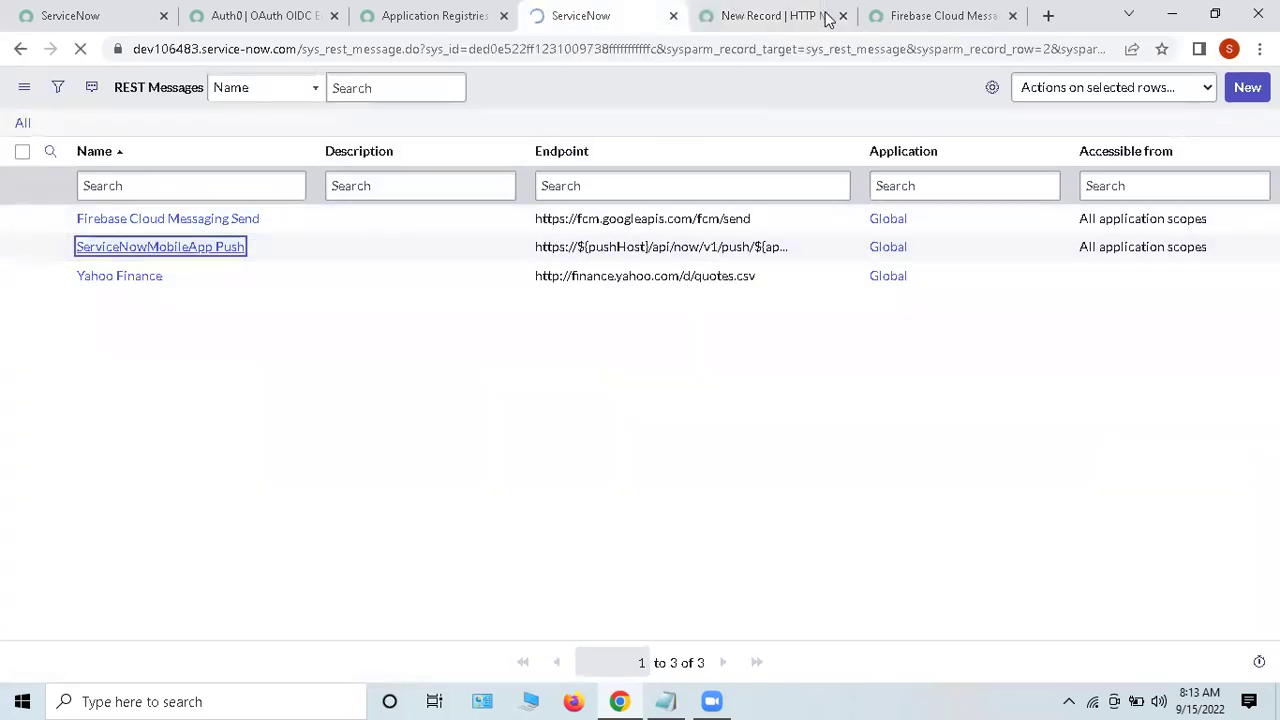
pyautogui.scroll(-3, 520, 409)
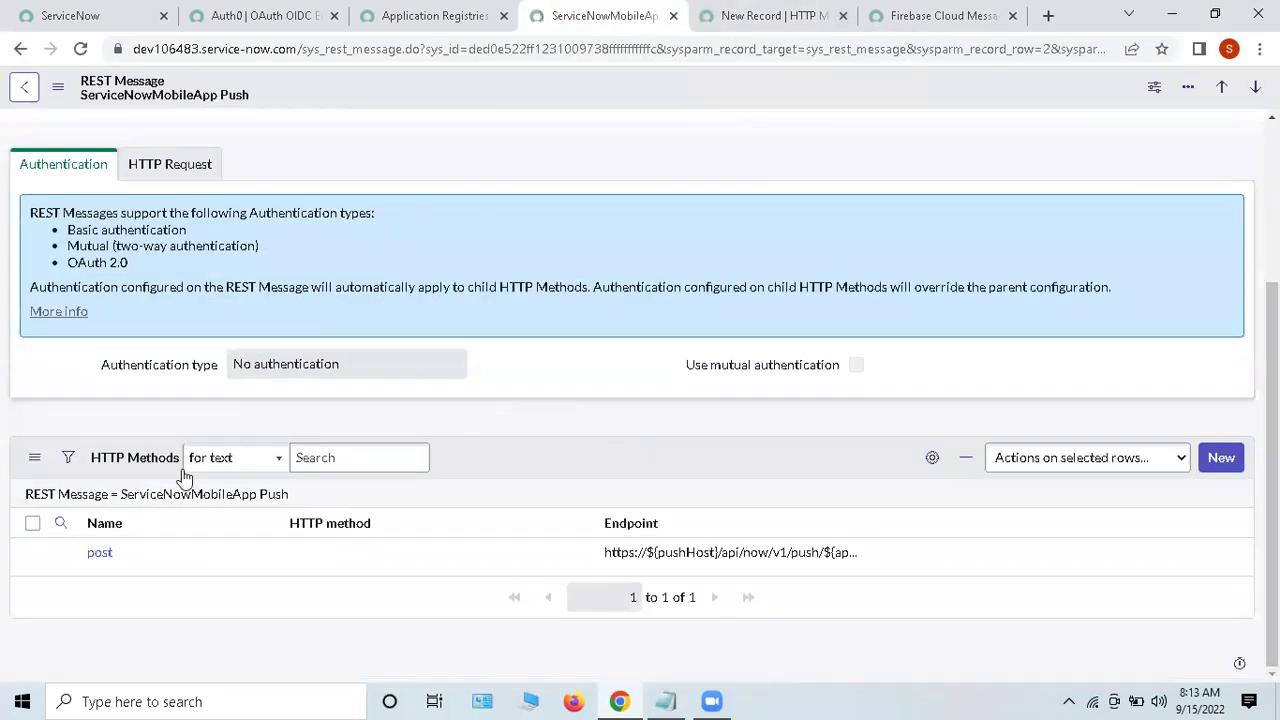
pyautogui.click(100, 556)
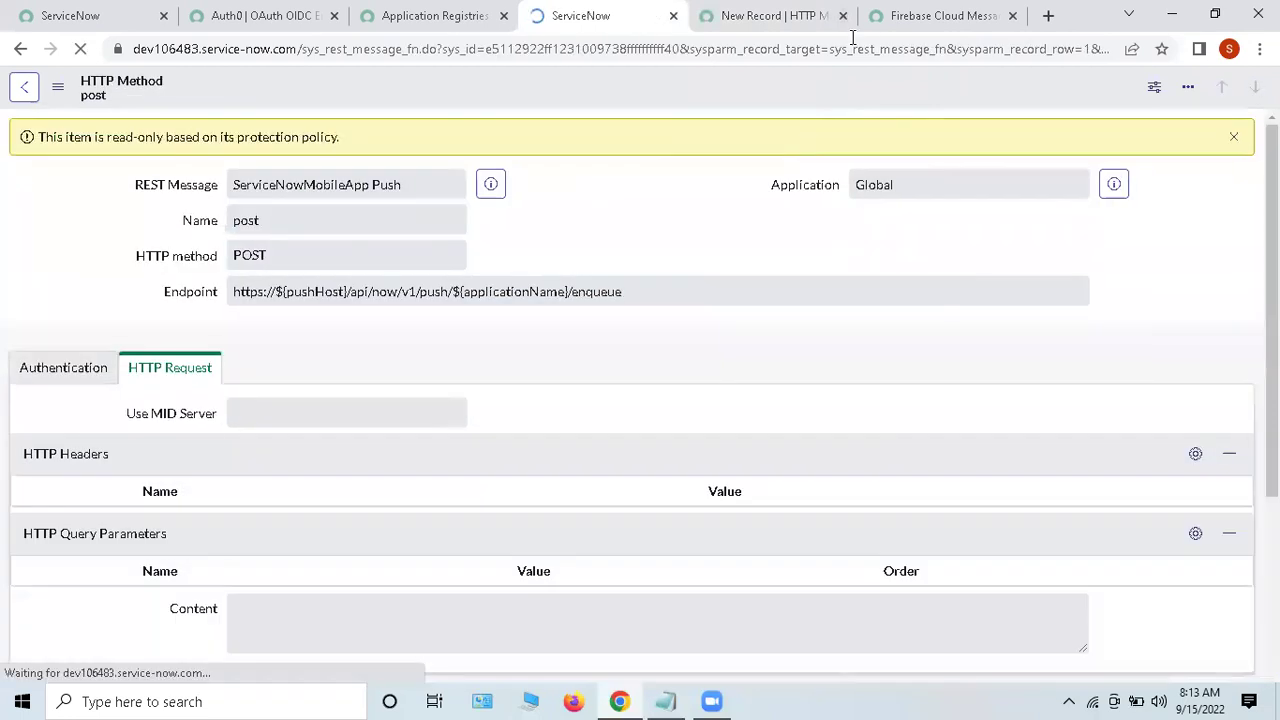
# Step: Review the post method's read-only content and its auto-generate variables and script usage preview links
pyautogui.scroll(-4, 600, 270)
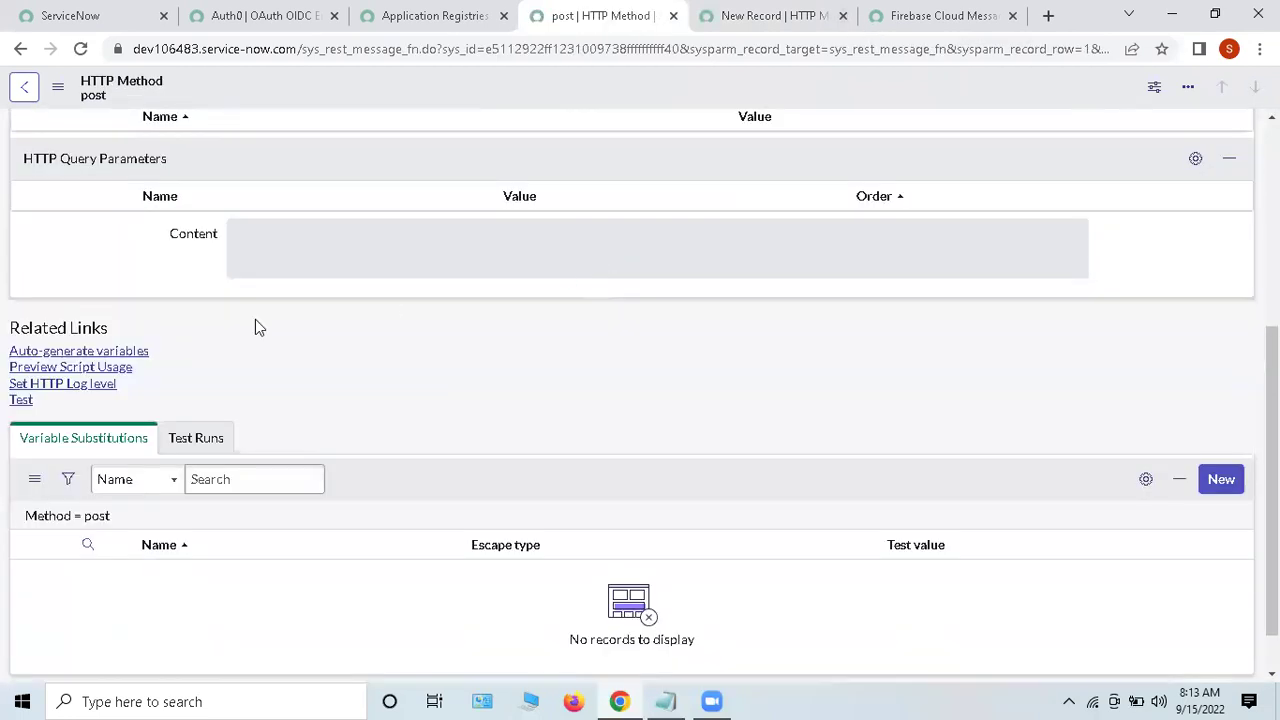
pyautogui.click(21, 401)
pyautogui.moveTo(22, 400); pyautogui.dragTo(435, 394)
pyautogui.click(369, 392)
pyautogui.moveTo(5, 357); pyautogui.dragTo(171, 357)
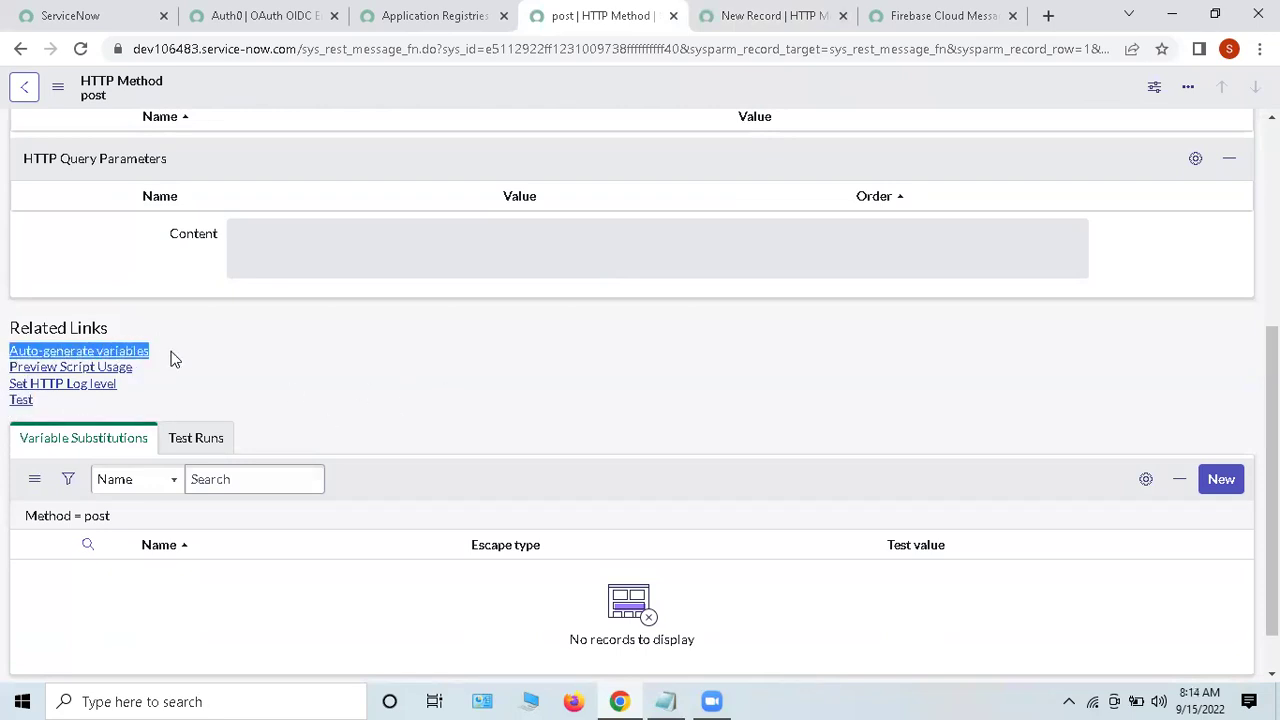
pyautogui.click(171, 357)
pyautogui.click(378, 256)
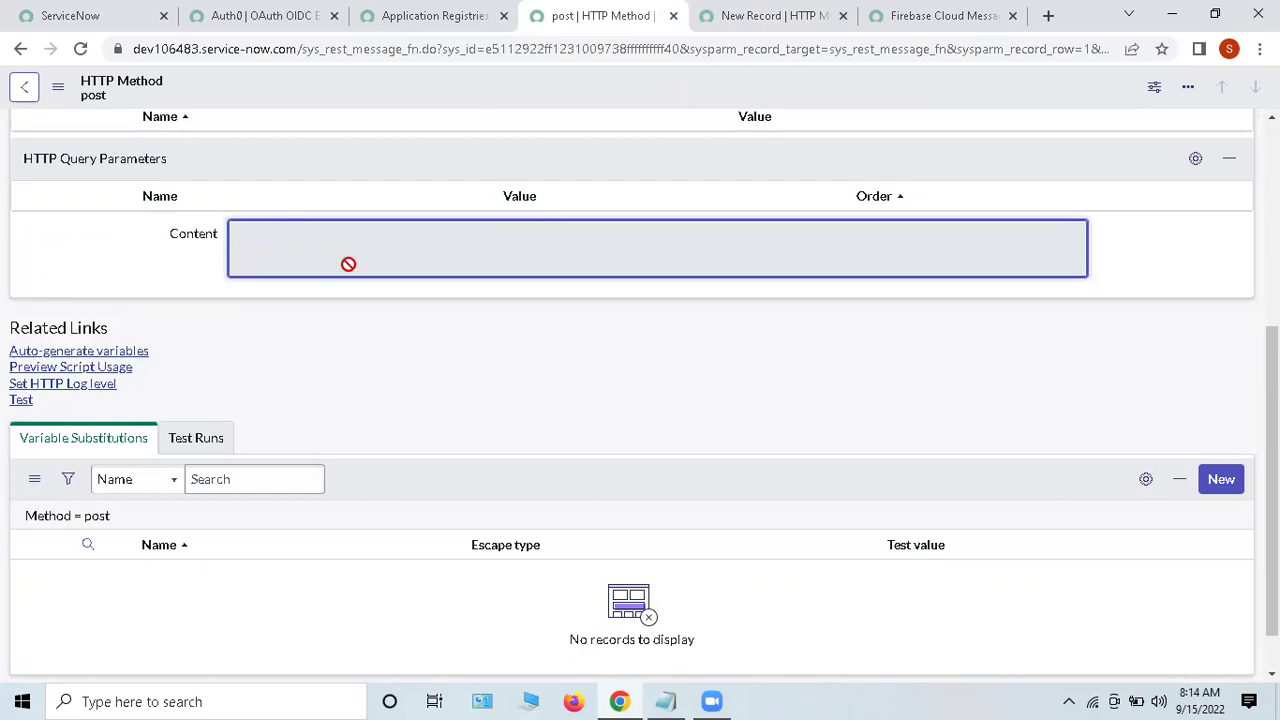
pyautogui.moveTo(5, 356); pyautogui.dragTo(195, 355)
pyautogui.click(195, 355)
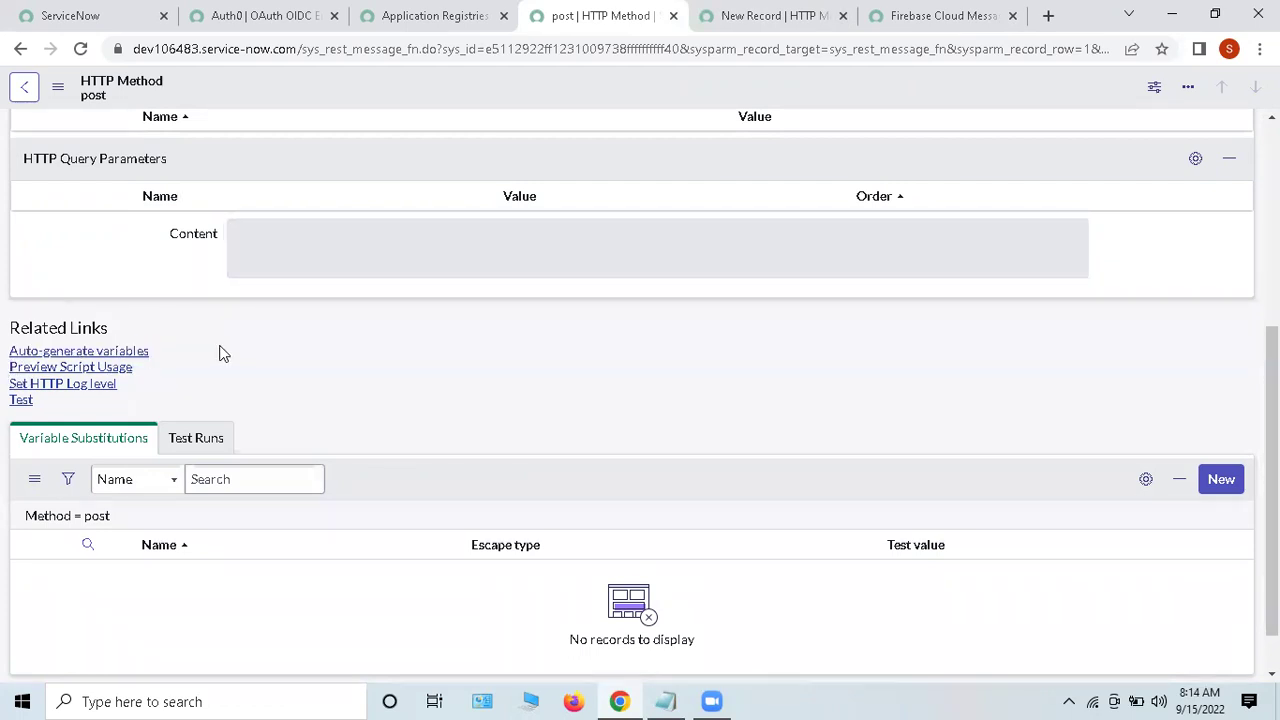
pyautogui.moveTo(4, 367); pyautogui.dragTo(331, 367)
pyautogui.click(331, 367)
pyautogui.click(43, 368)
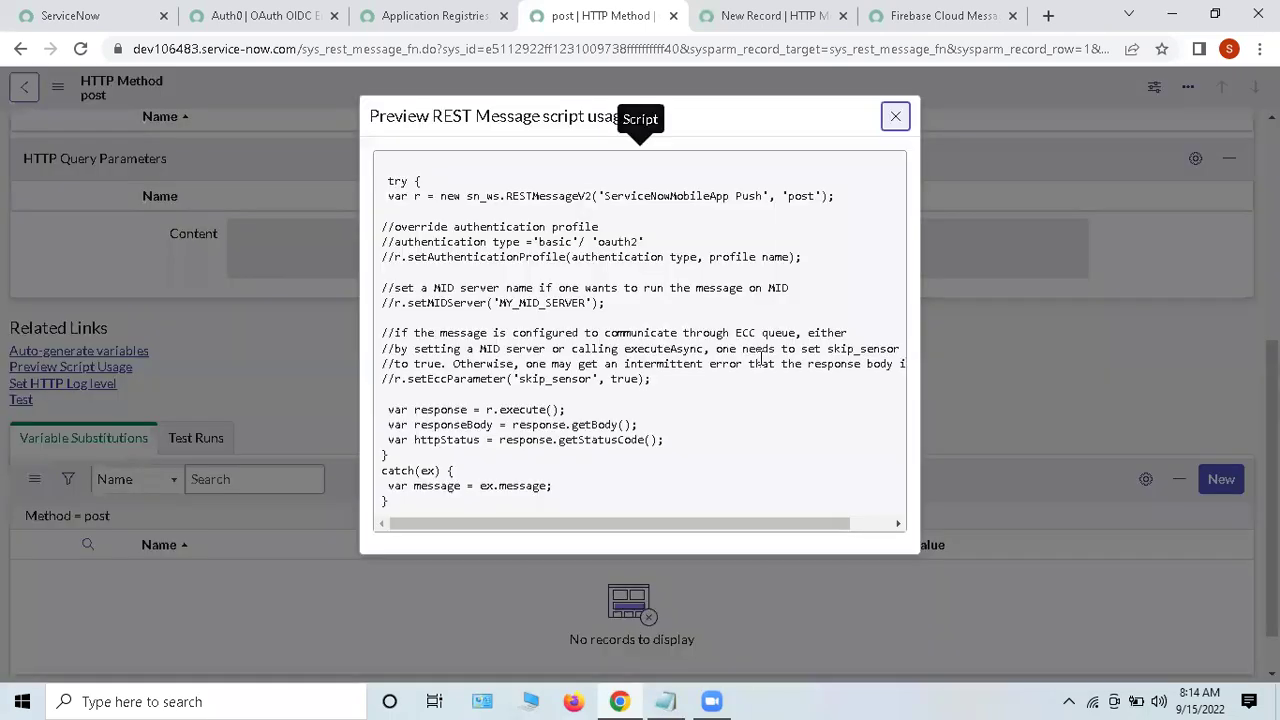
pyautogui.moveTo(384, 179); pyautogui.dragTo(686, 228)
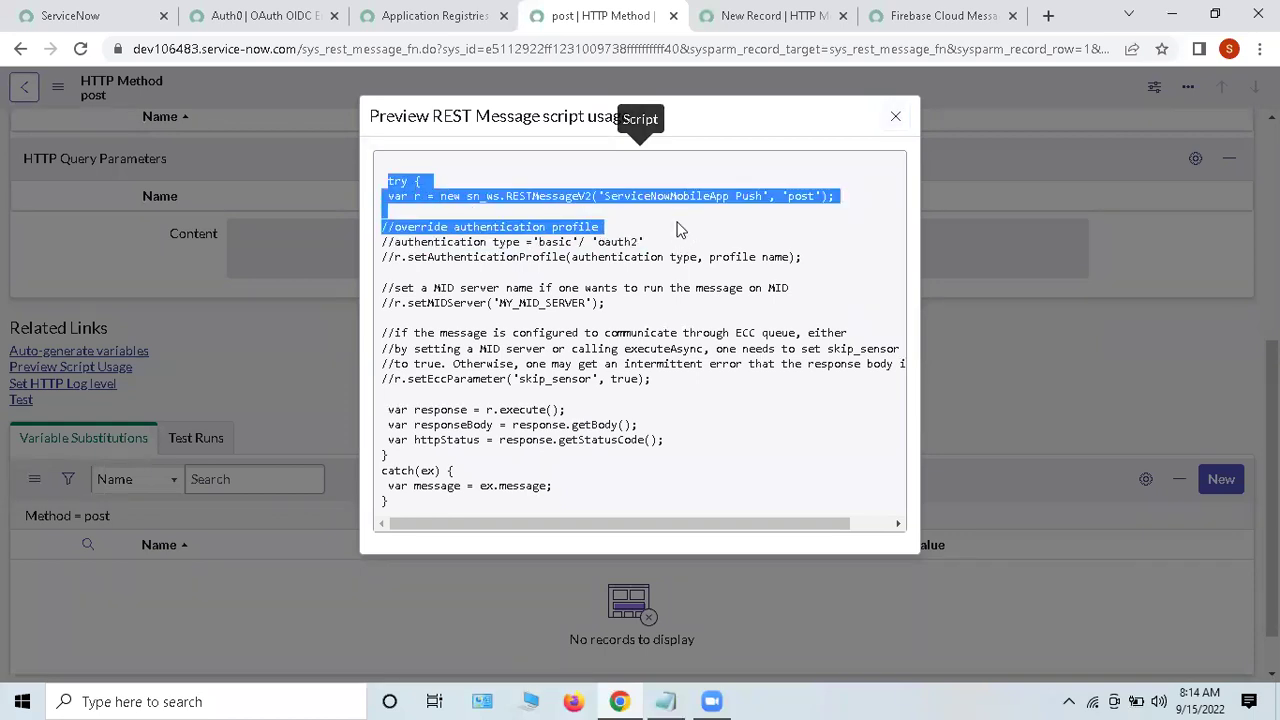
pyautogui.doubleClick(433, 241)
pyautogui.click(433, 241)
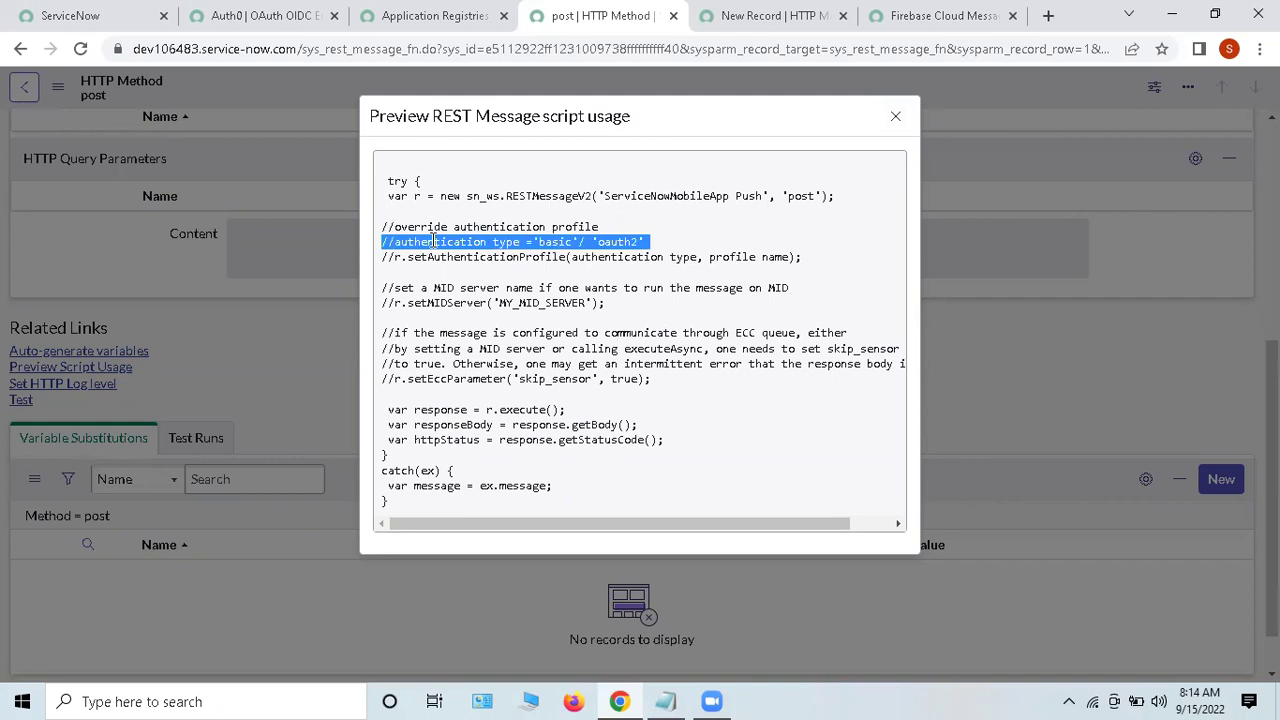
pyautogui.doubleClick(445, 302)
pyautogui.click(445, 302)
pyautogui.tripleClick(452, 287)
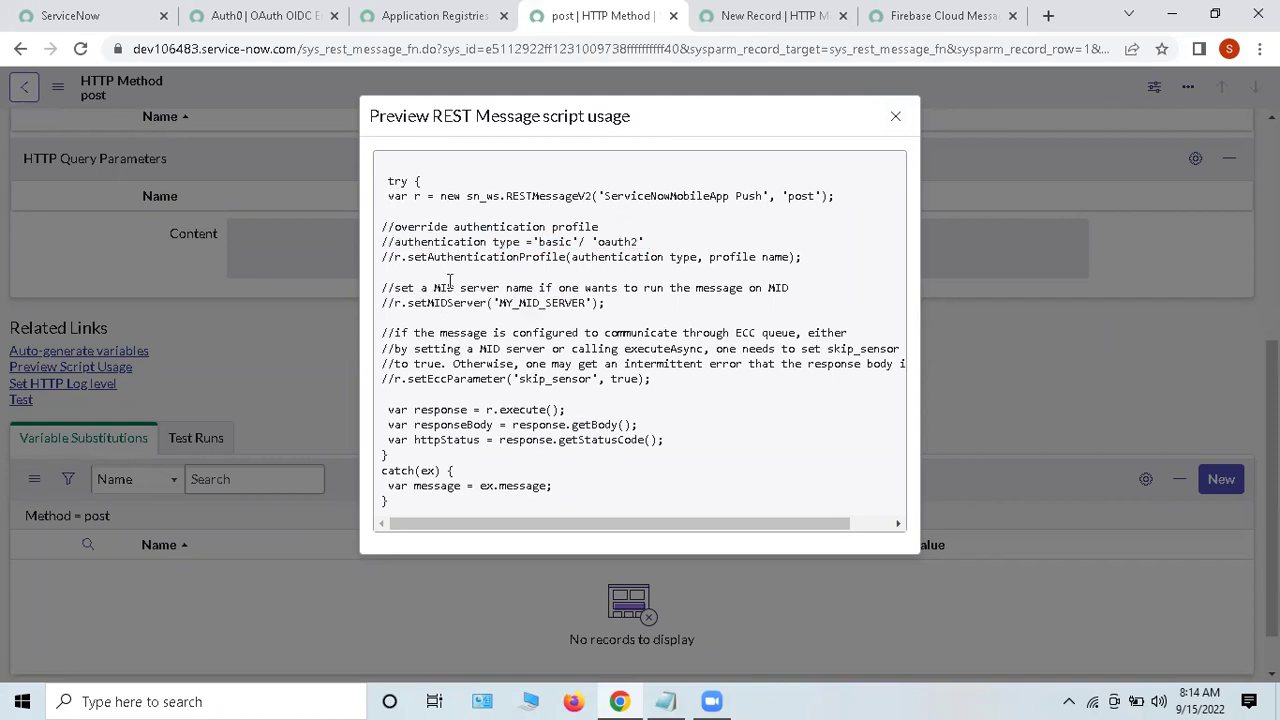
pyautogui.click(452, 287)
pyautogui.moveTo(390, 181); pyautogui.dragTo(834, 196)
pyautogui.moveTo(386, 416); pyautogui.dragTo(442, 508)
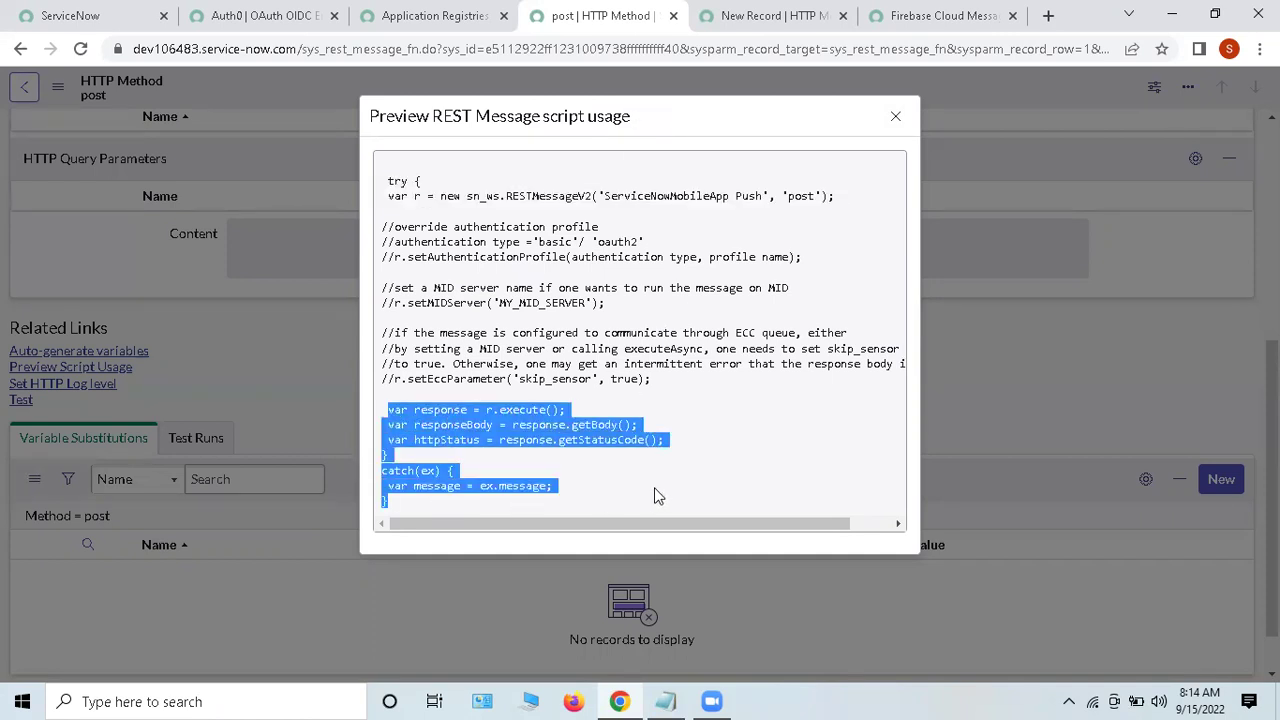
pyautogui.click(535, 485)
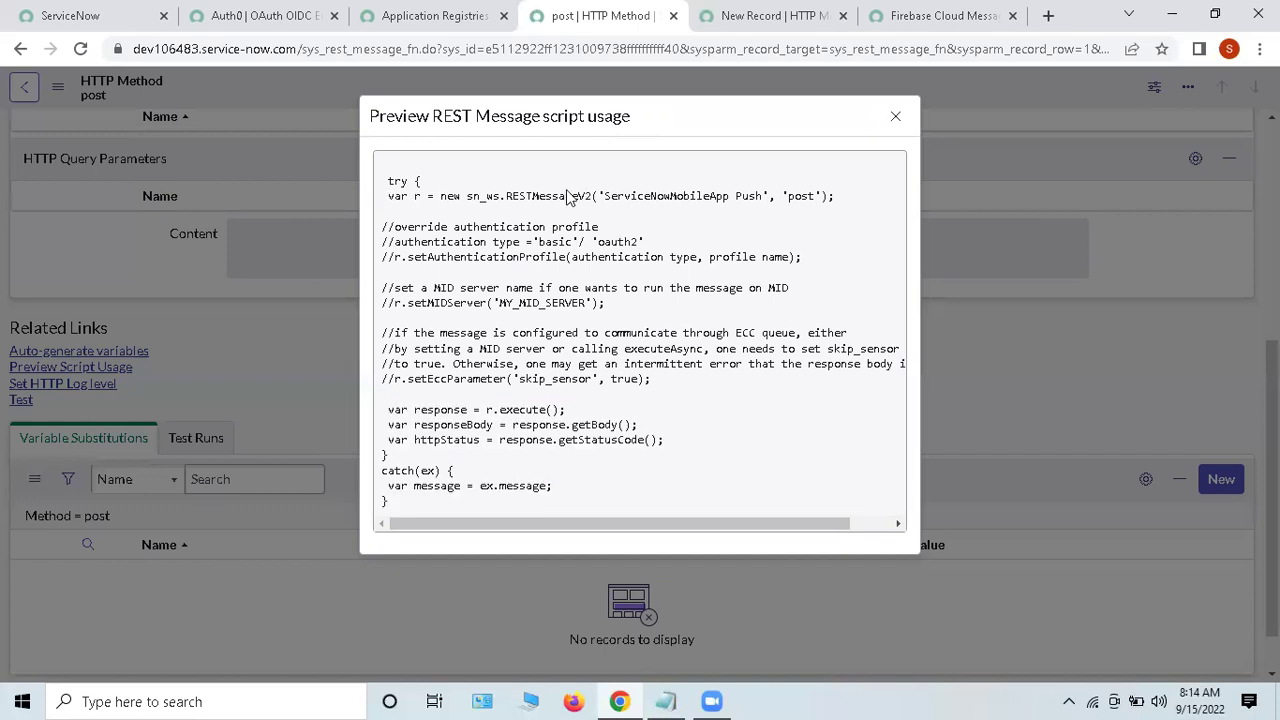
pyautogui.moveTo(482, 220); pyautogui.dragTo(670, 256)
pyautogui.click(650, 300)
pyautogui.moveTo(602, 497); pyautogui.dragTo(384, 409)
pyautogui.moveTo(389, 195); pyautogui.dragTo(848, 190)
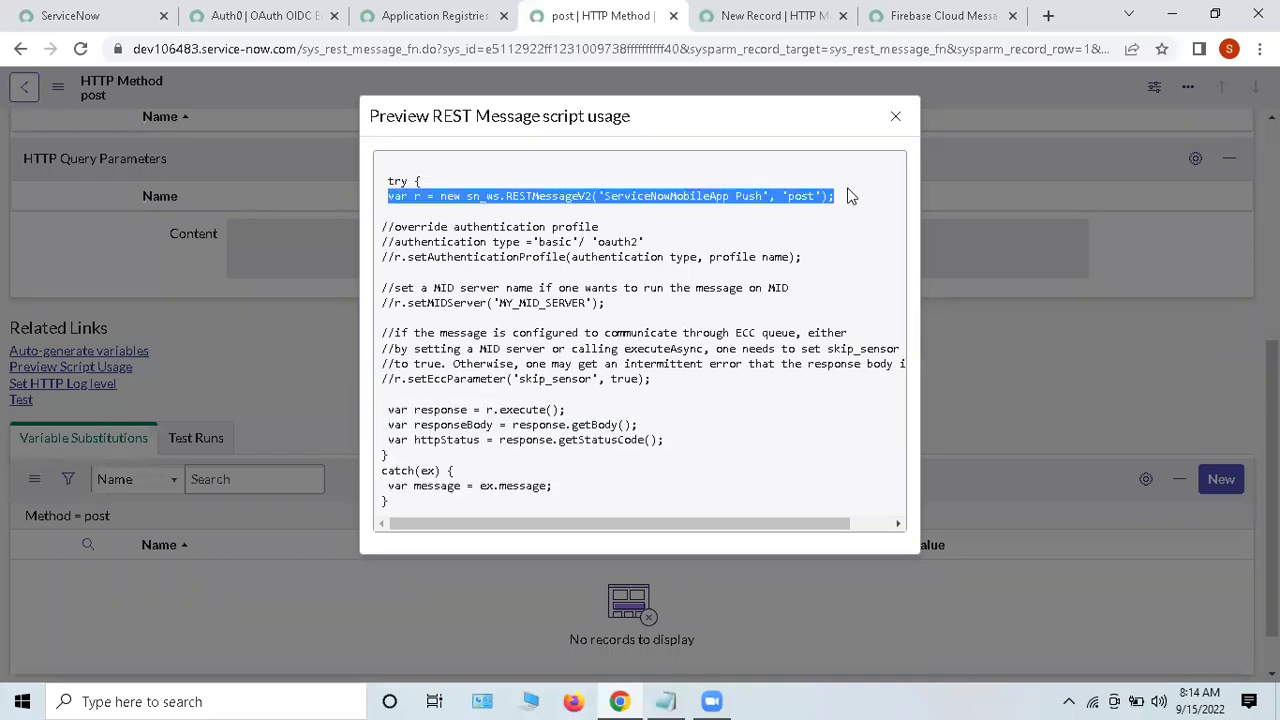
pyautogui.doubleClick(538, 195)
pyautogui.doubleClick(683, 195)
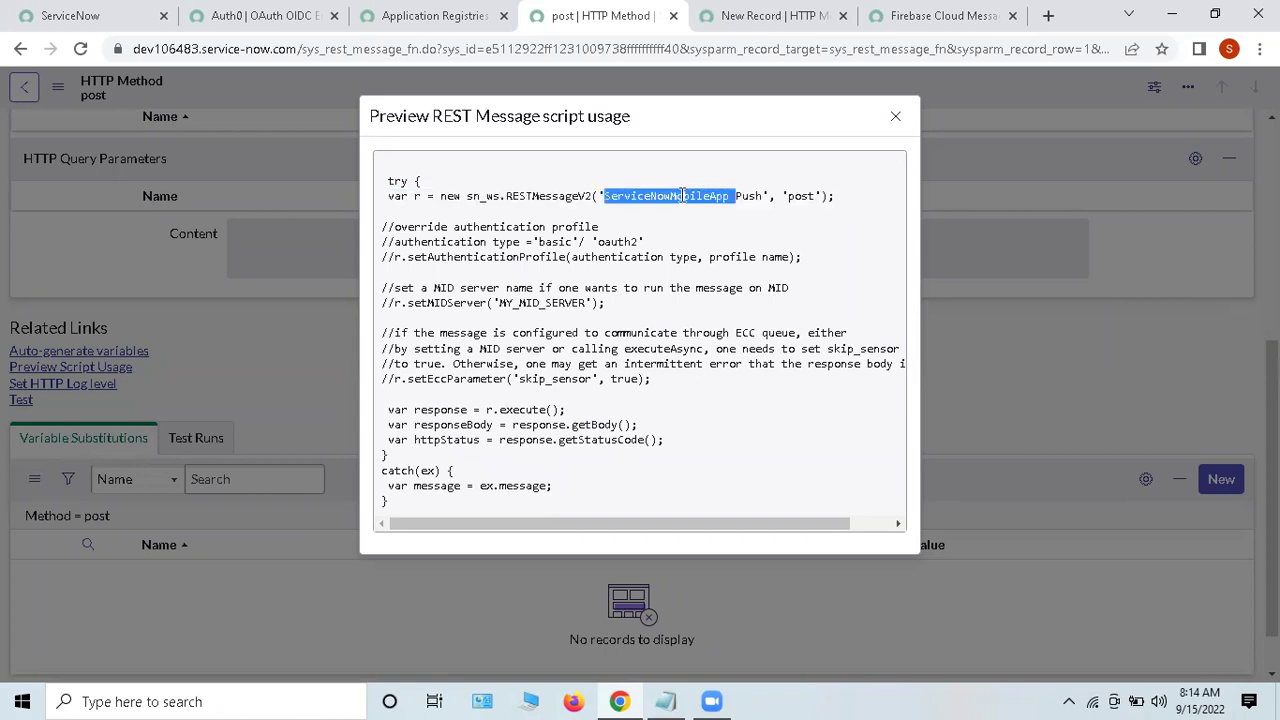
pyautogui.doubleClick(799, 195)
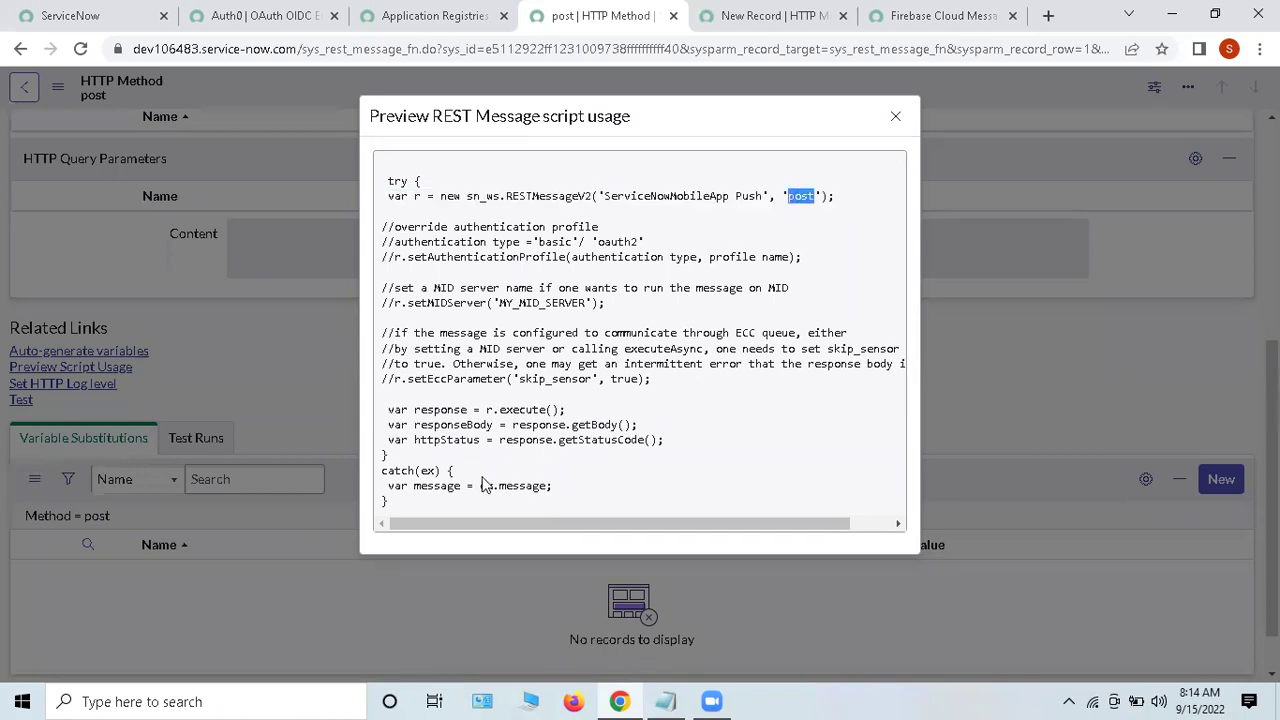
pyautogui.moveTo(389, 408); pyautogui.dragTo(574, 496)
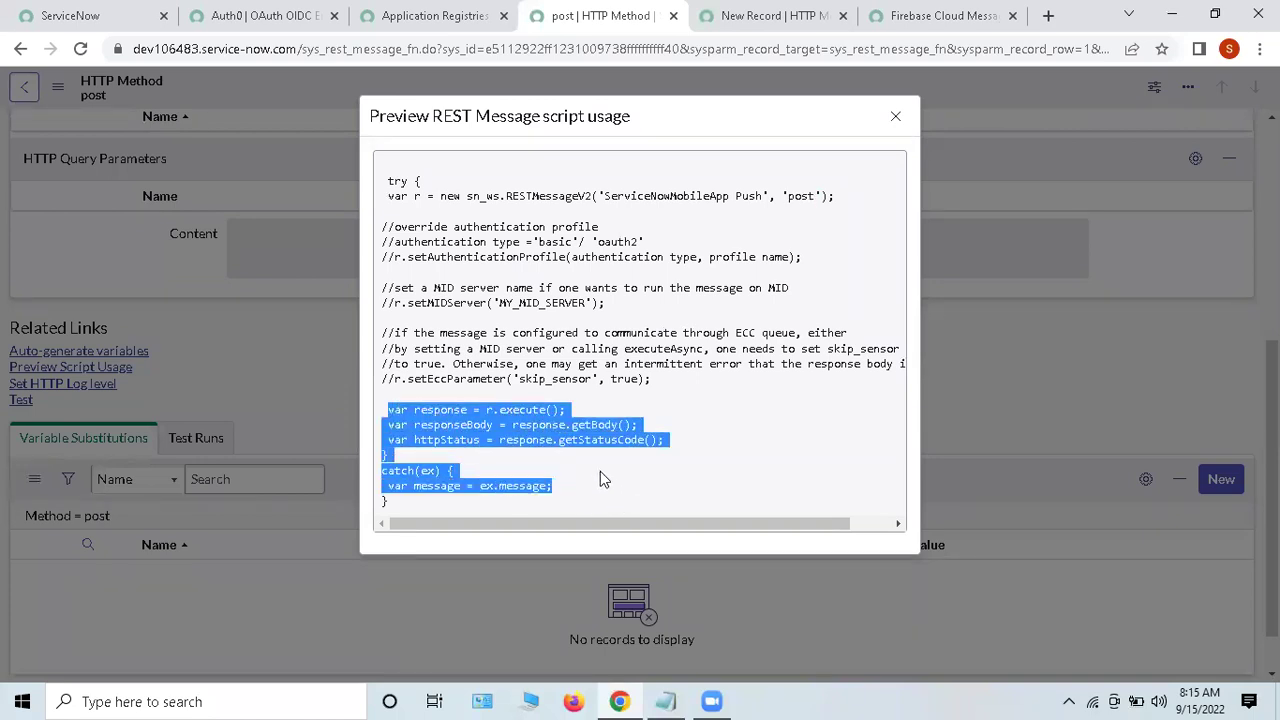
pyautogui.click(577, 485)
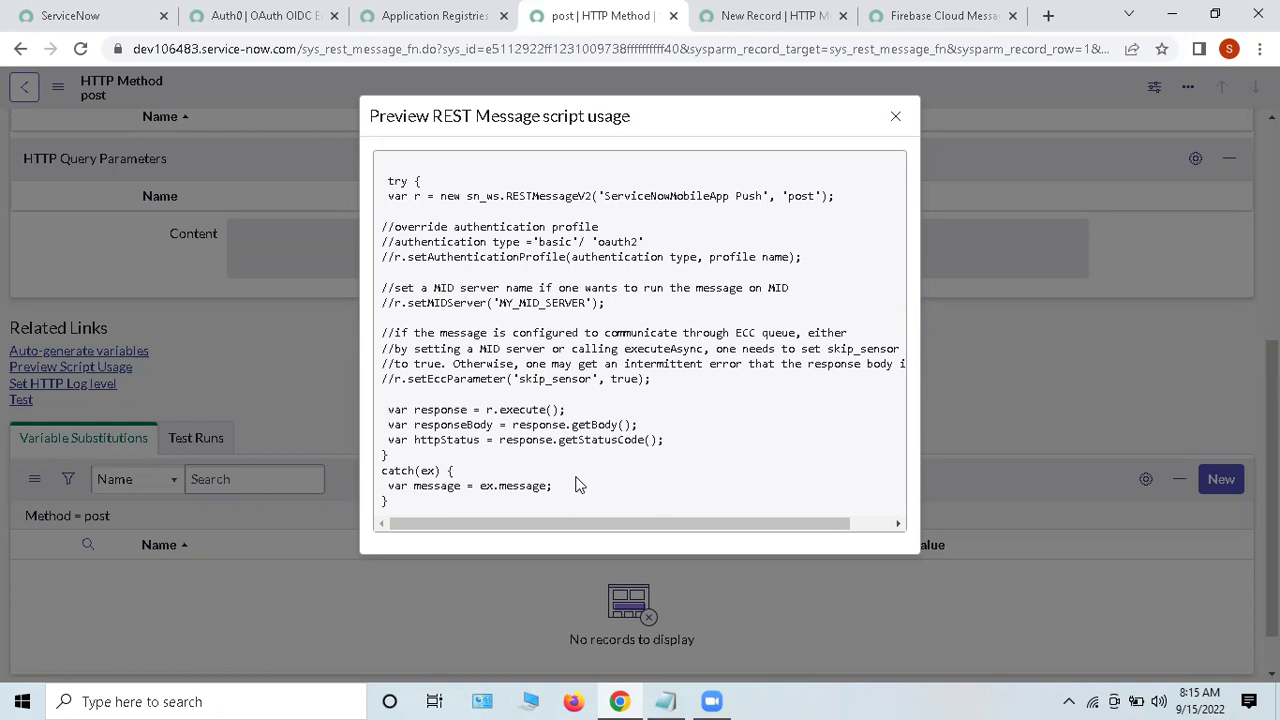
pyautogui.moveTo(446, 501); pyautogui.dragTo(388, 409)
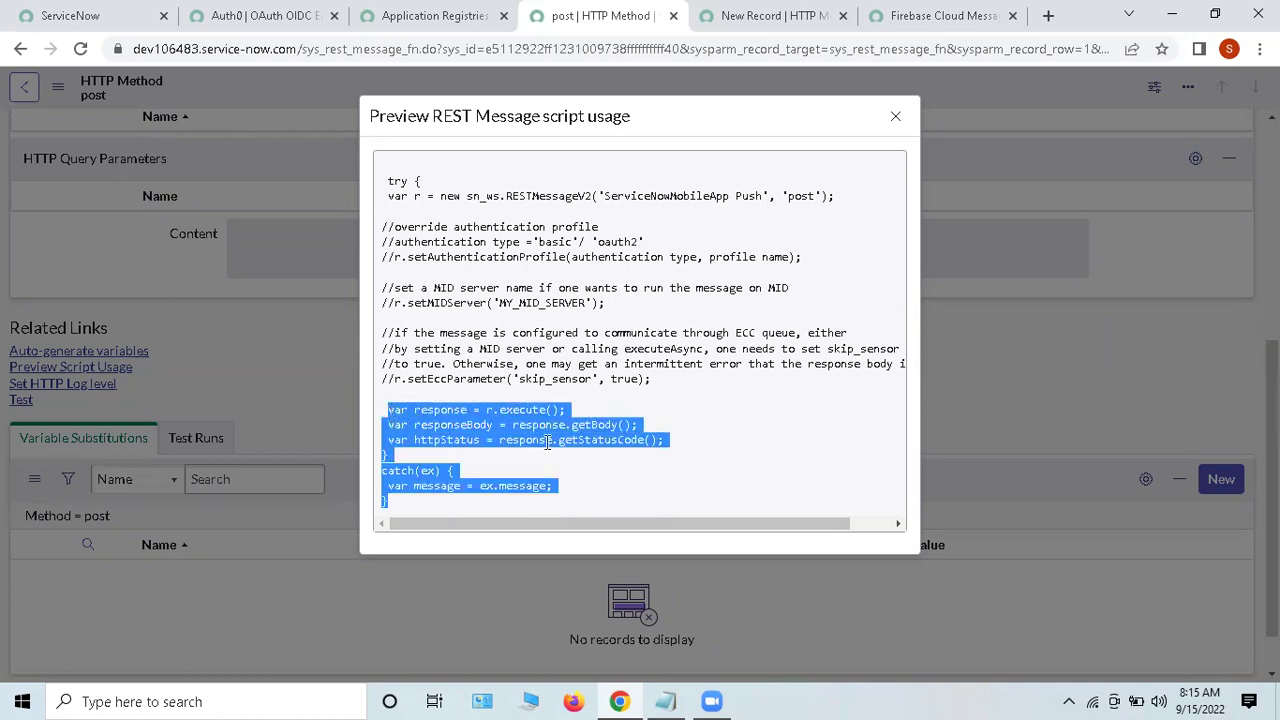
pyautogui.click(744, 459)
pyautogui.moveTo(730, 521)
pyautogui.mouseDown()
pyautogui.moveTo(814, 523)
pyautogui.moveTo(730, 523)
pyautogui.mouseUp()
pyautogui.click(898, 119)
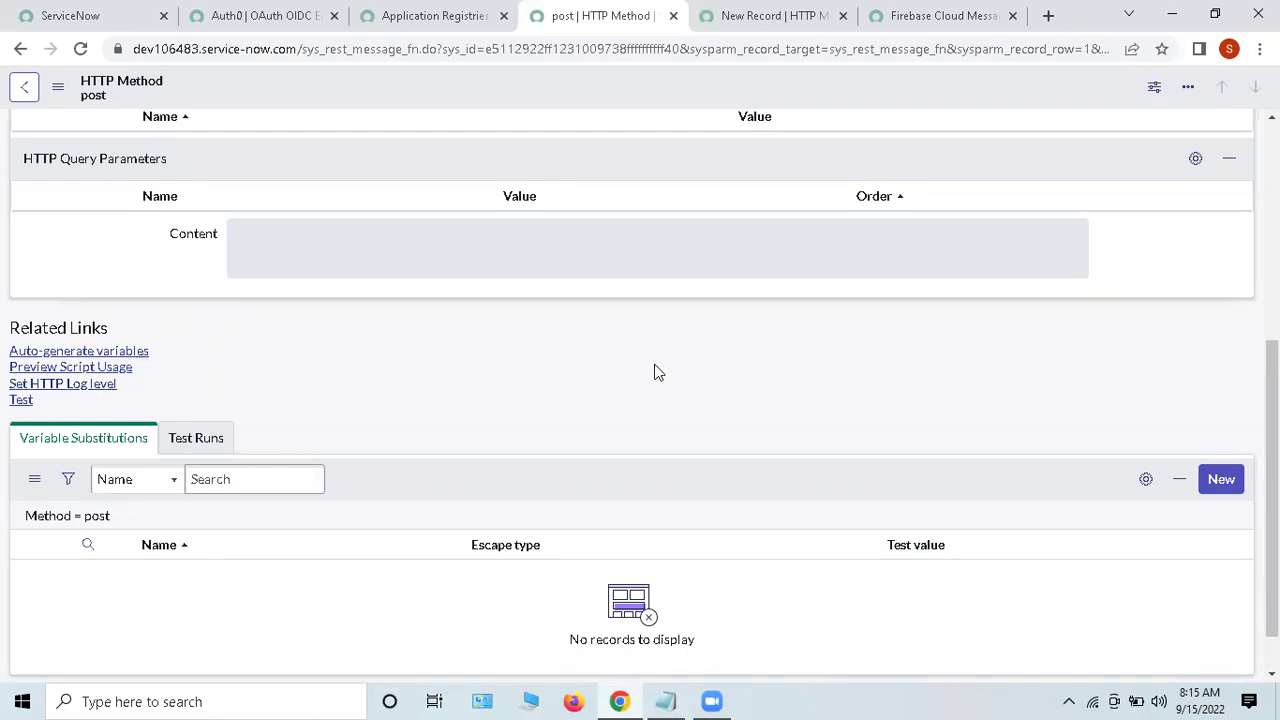
# Step: Run Test on the post method and review its name, type and endpoint
pyautogui.scroll(-1, 656, 375)
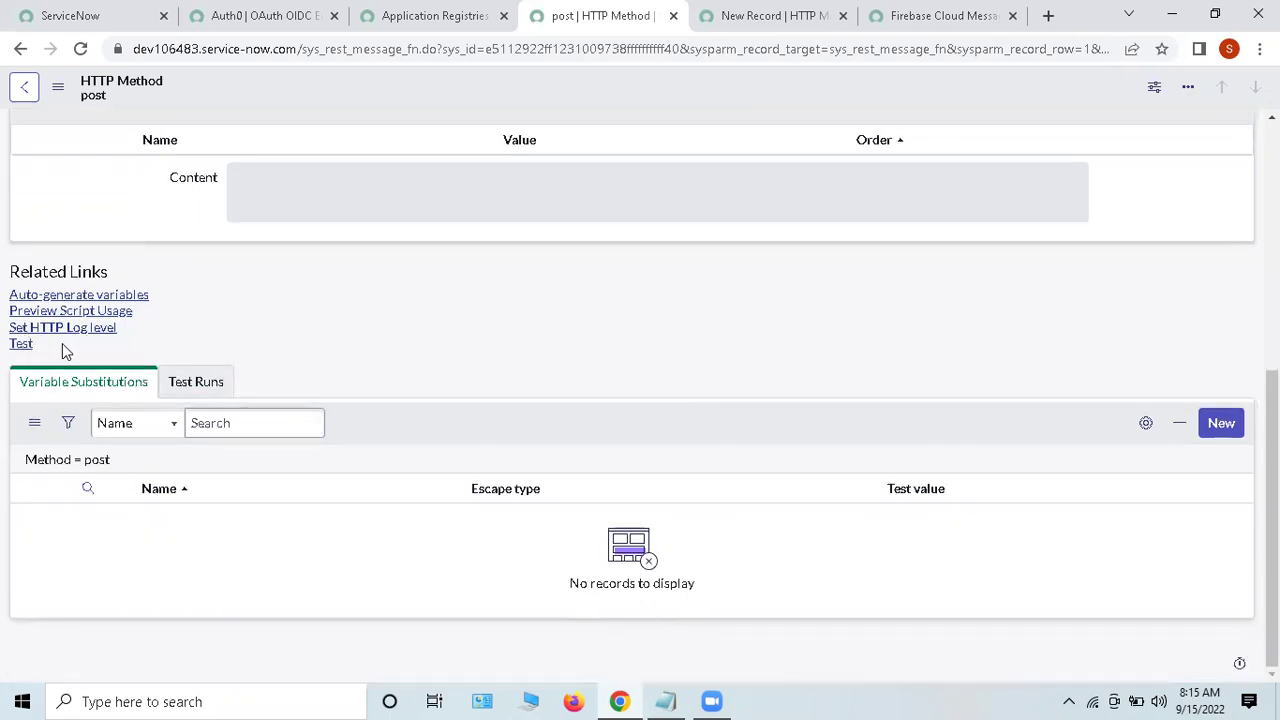
pyautogui.click(20, 344)
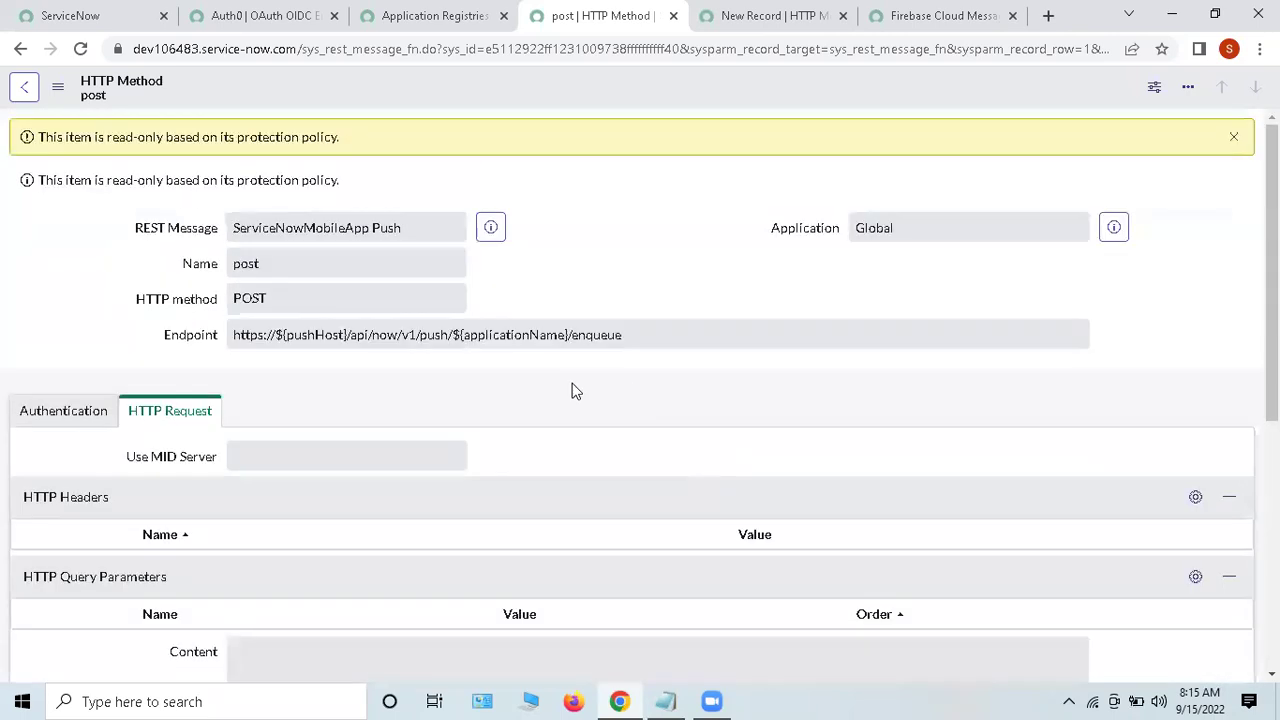
pyautogui.moveTo(101, 220); pyautogui.dragTo(766, 449)
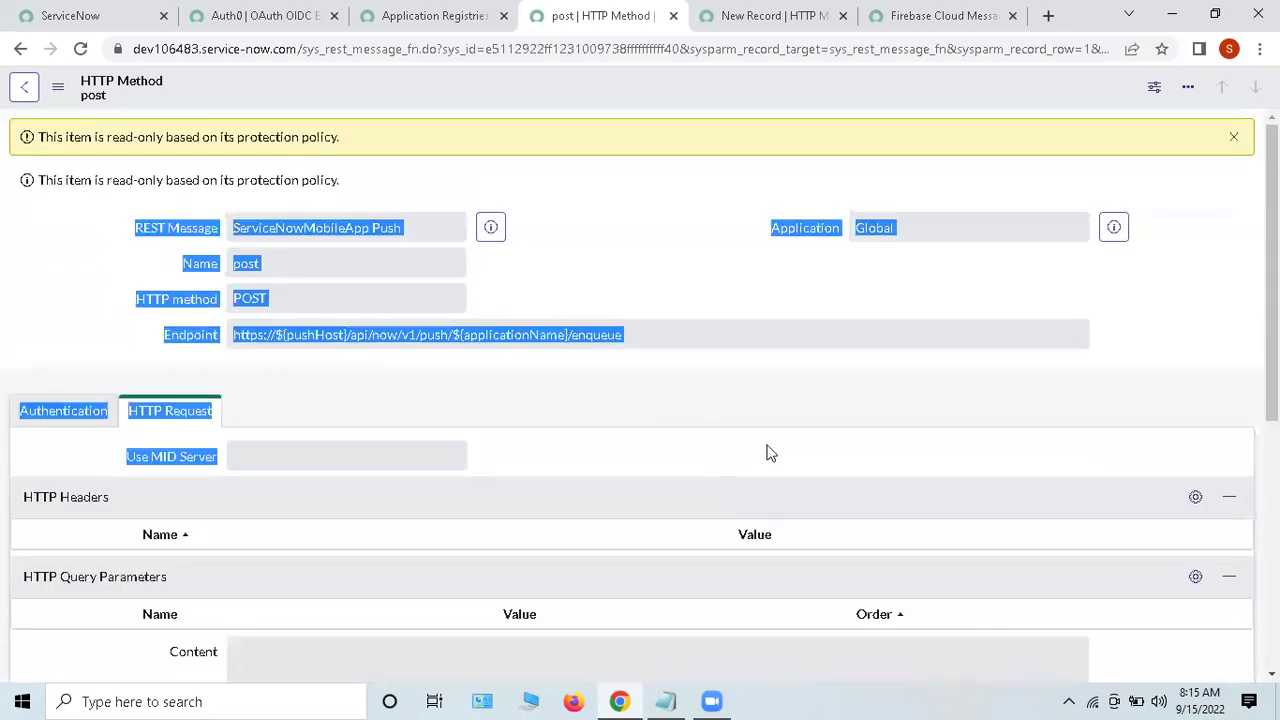
pyautogui.click(703, 270)
# Step: Review the endpoint URL and show the method's inherited authentication settings
pyautogui.moveTo(297, 343); pyautogui.dragTo(420, 365)
pyautogui.scroll(-1, 279, 389)
pyautogui.click(75, 330)
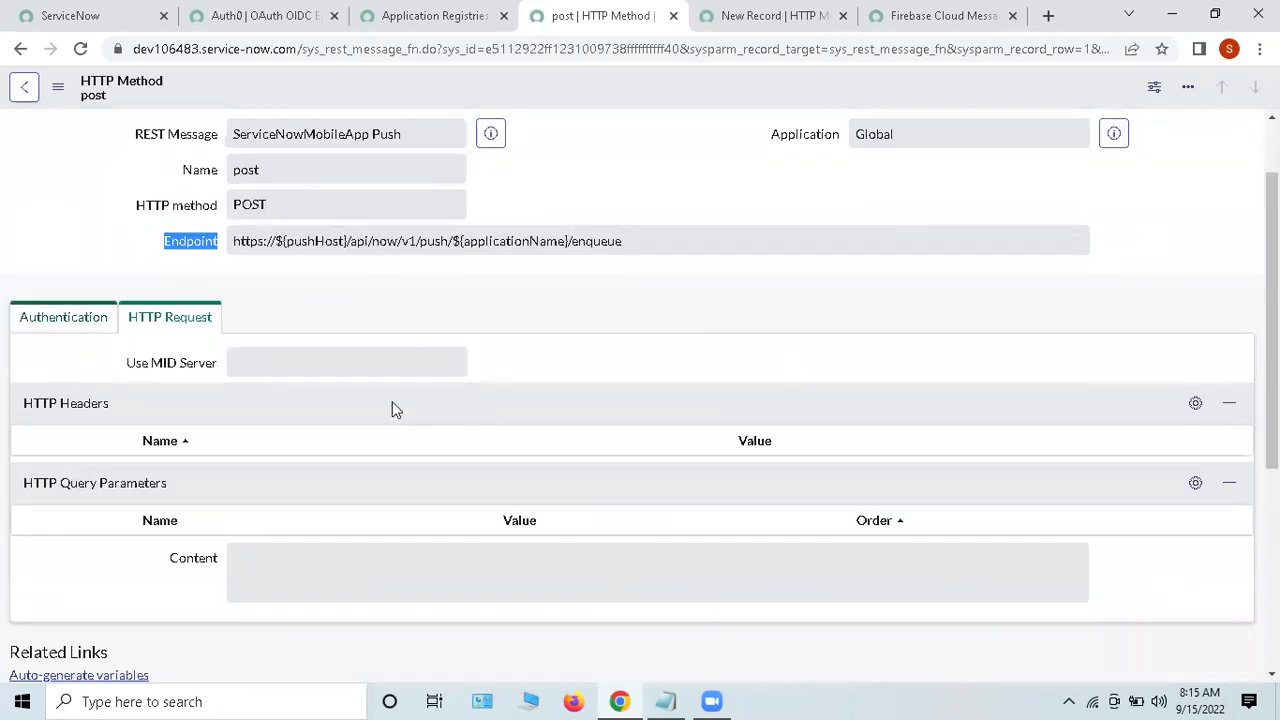
pyautogui.scroll(-3, 461, 368)
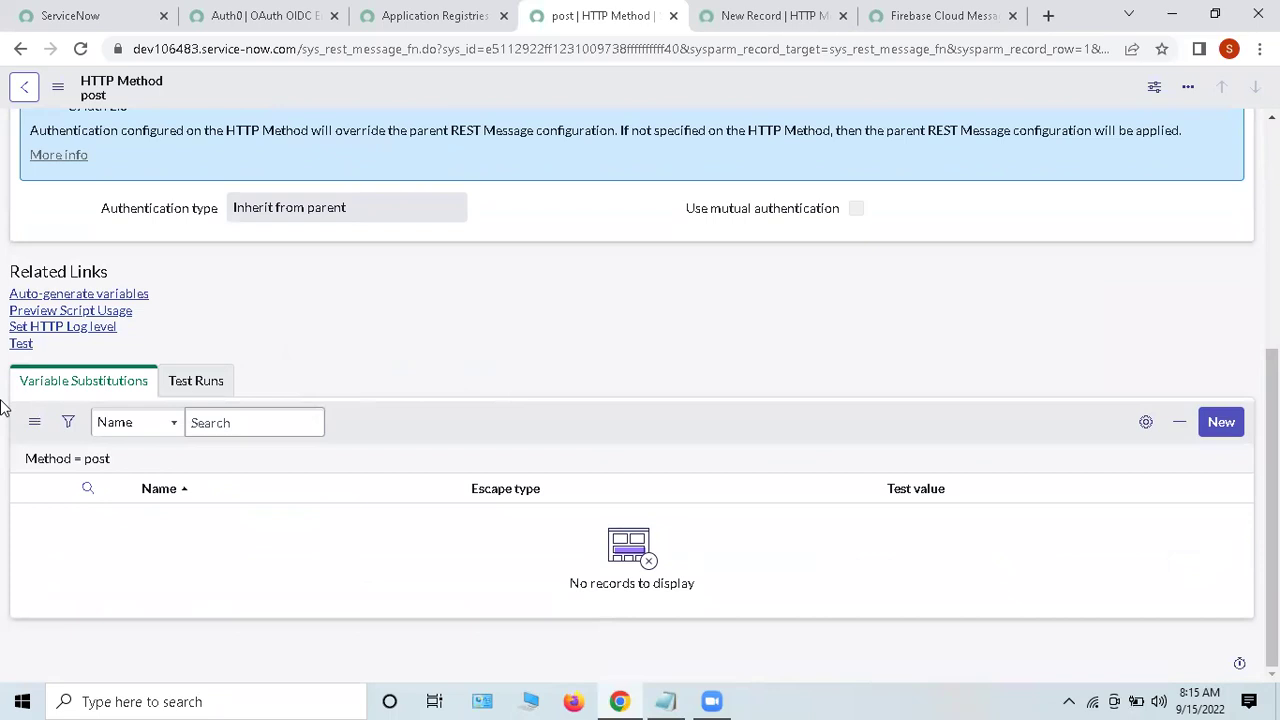
pyautogui.click(20, 344)
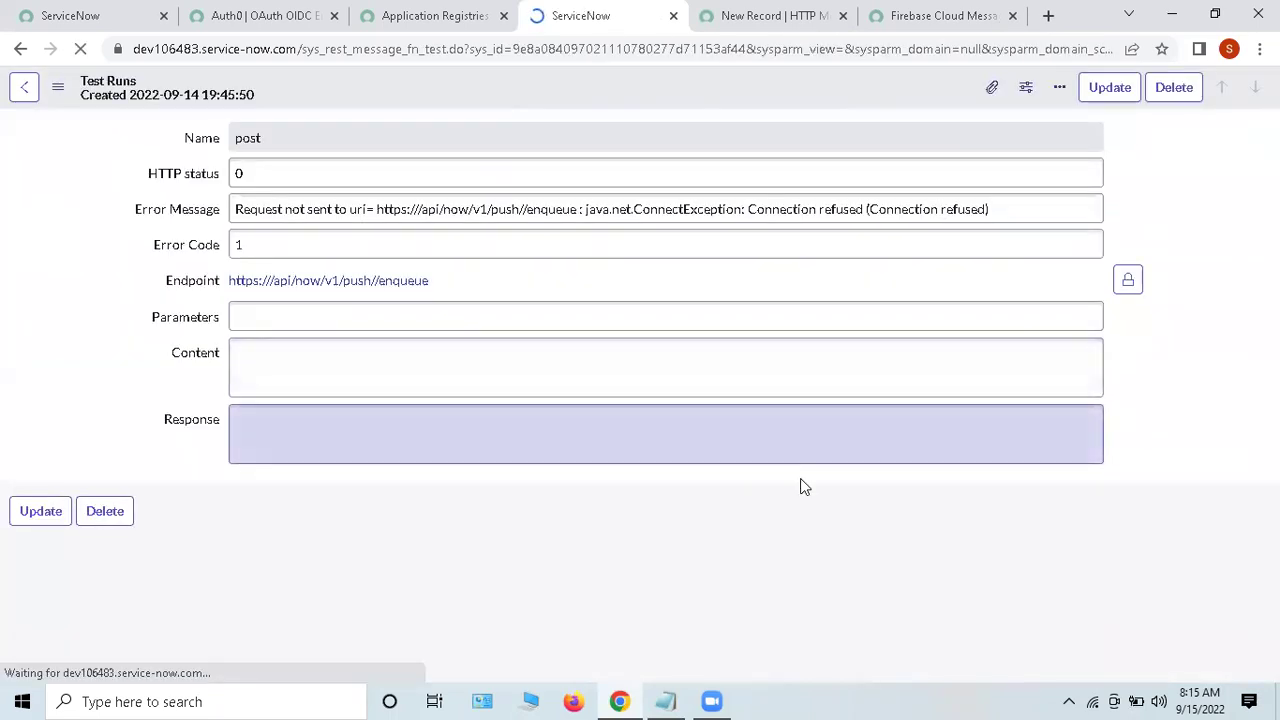
pyautogui.tripleClick(170, 175)
pyautogui.click(1132, 313)
pyautogui.tripleClick(175, 212)
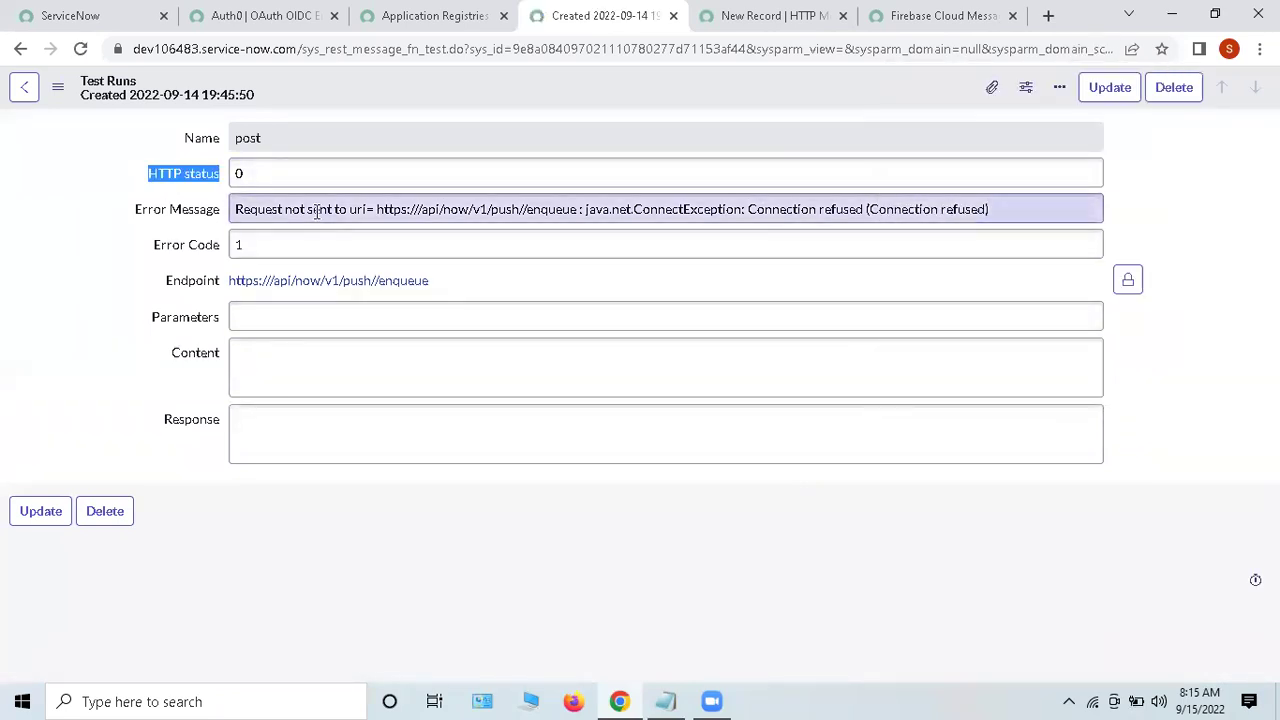
pyautogui.doubleClick(317, 210)
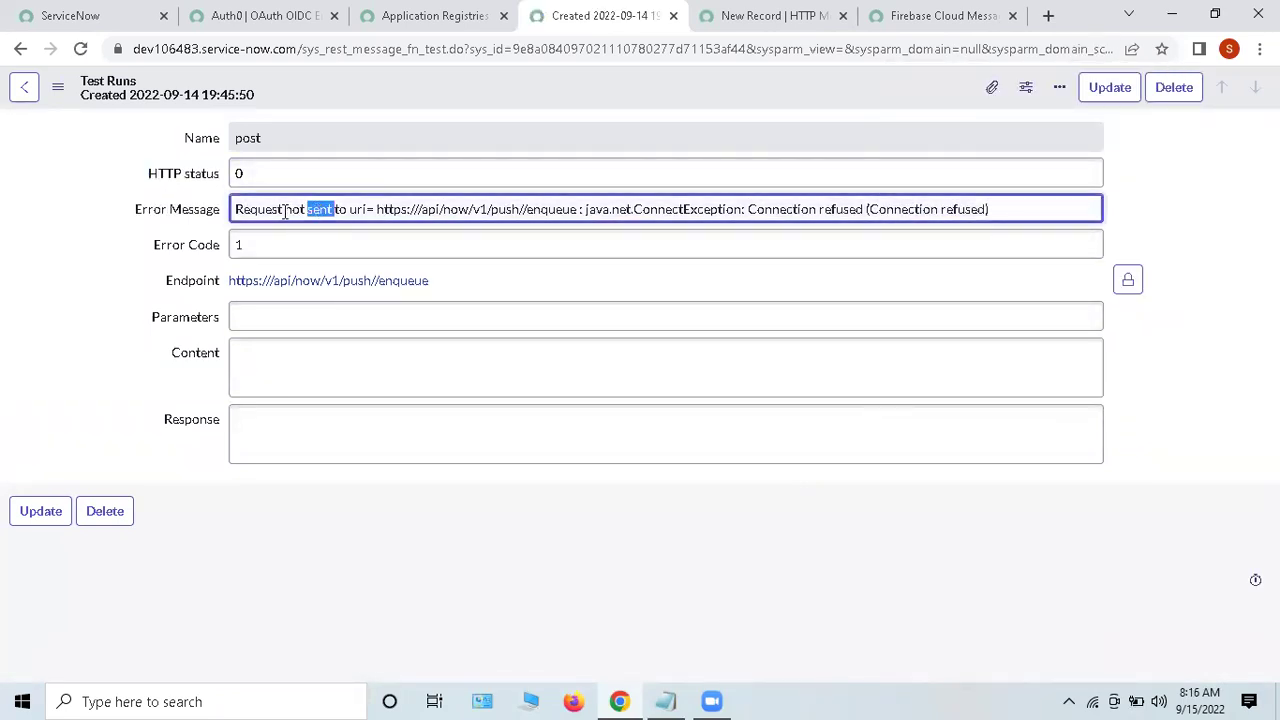
pyautogui.click(350, 209)
pyautogui.click(140, 244)
pyautogui.doubleClick(228, 432)
pyautogui.click(240, 430)
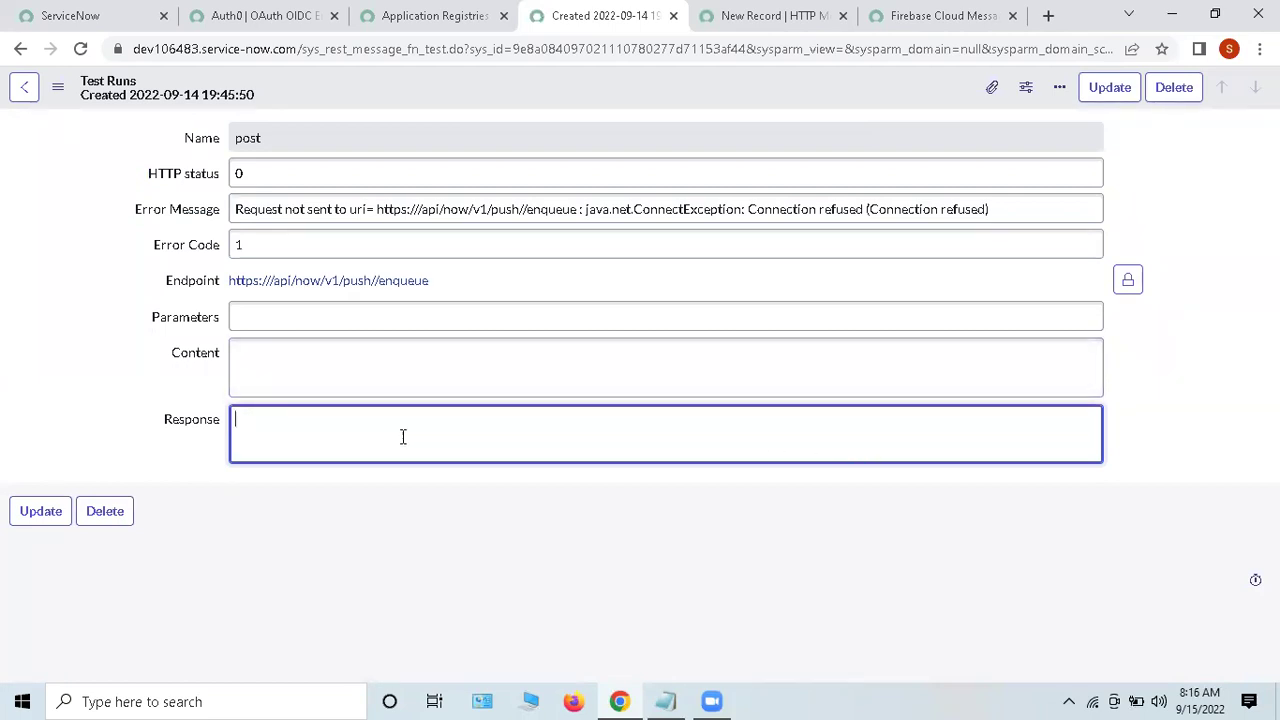
pyautogui.click(817, 555)
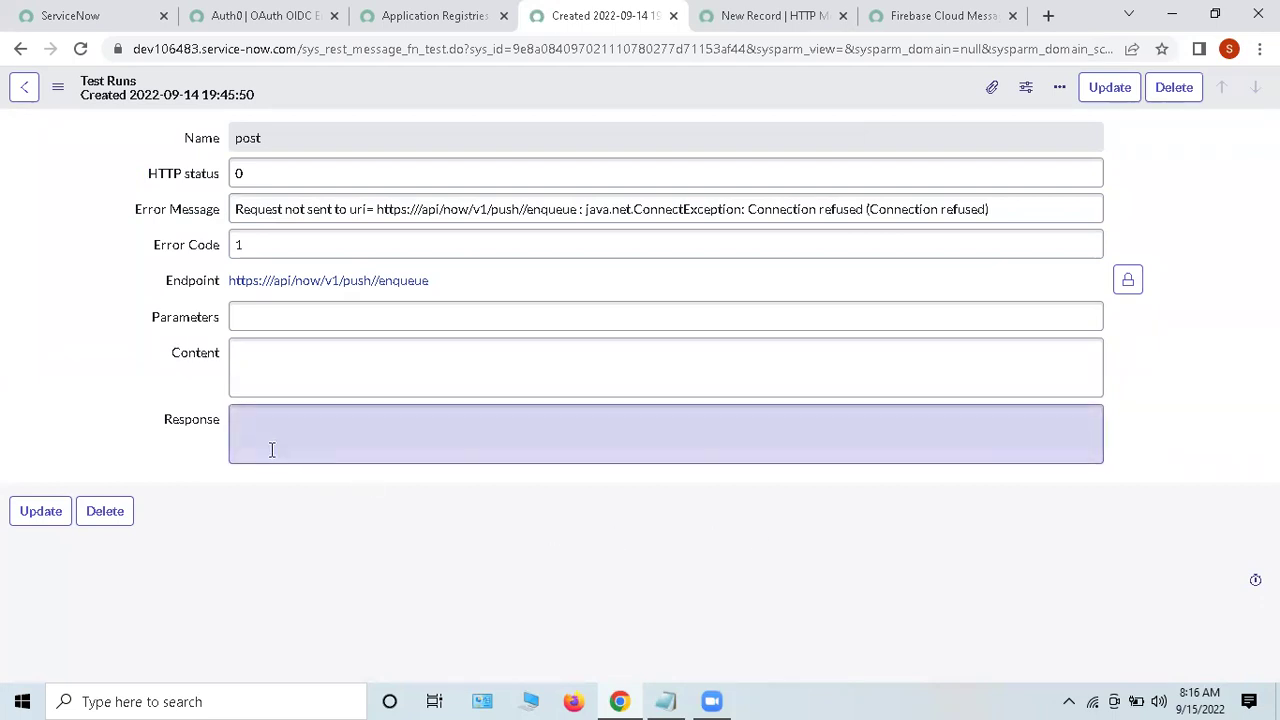
pyautogui.click(236, 419)
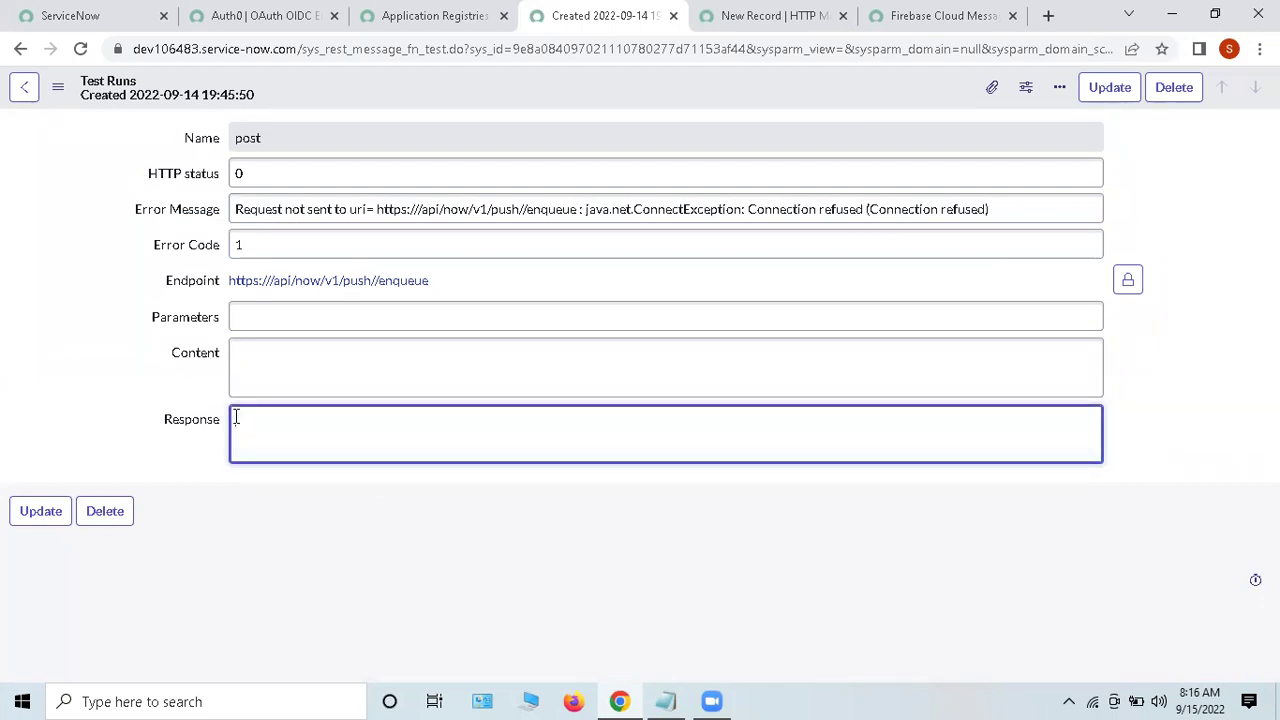
pyautogui.moveTo(129, 249); pyautogui.dragTo(314, 249)
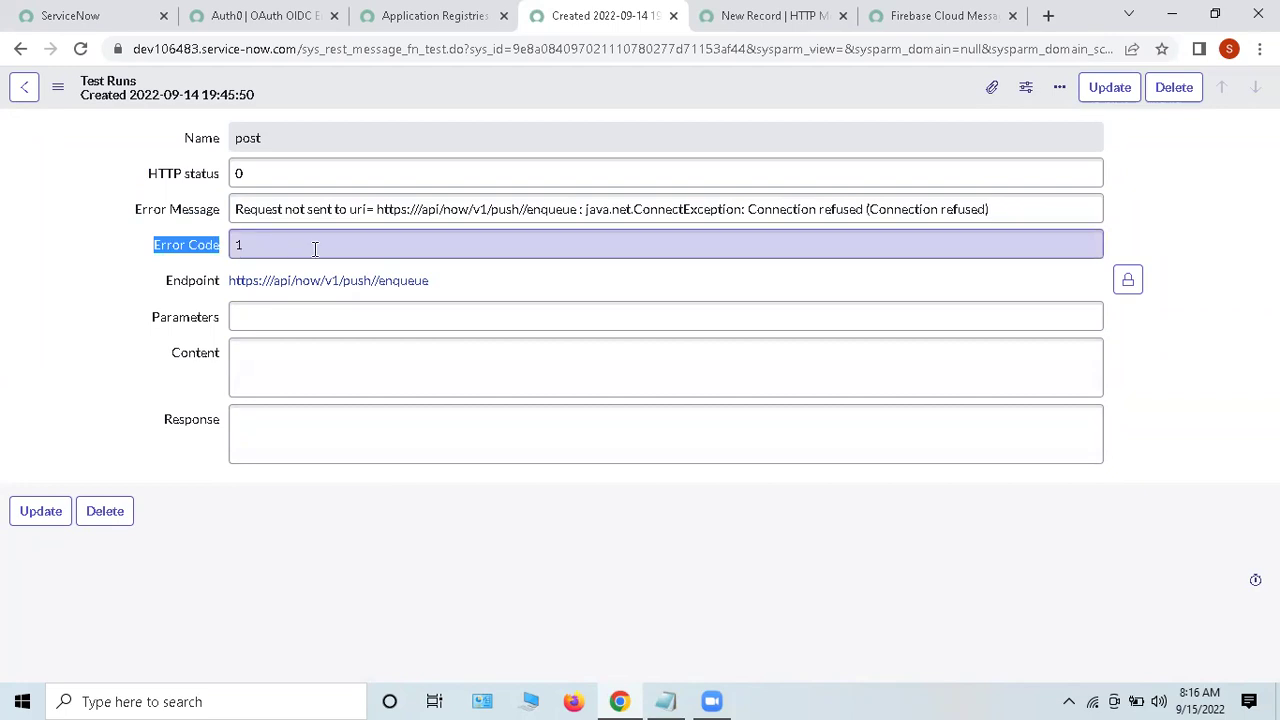
pyautogui.click(314, 249)
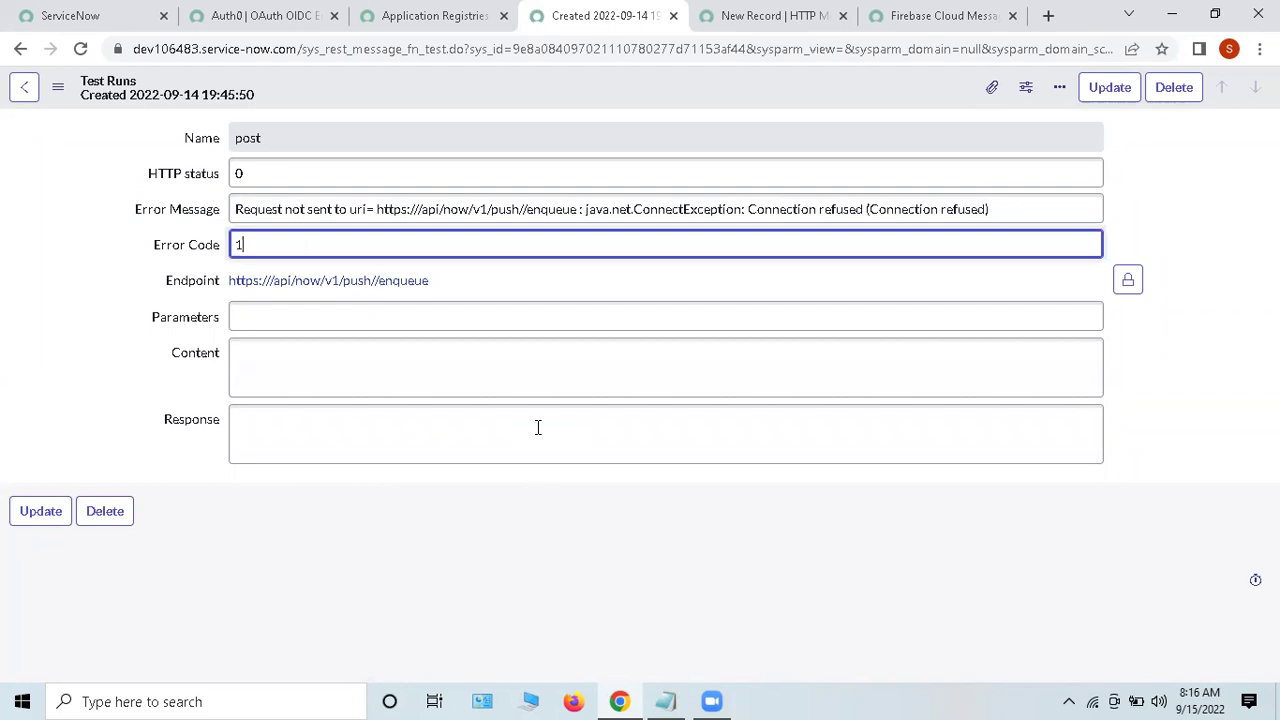
# Step: Go back to the post HTTP method and view its test run with HTTP status 0
pyautogui.click(19, 50)
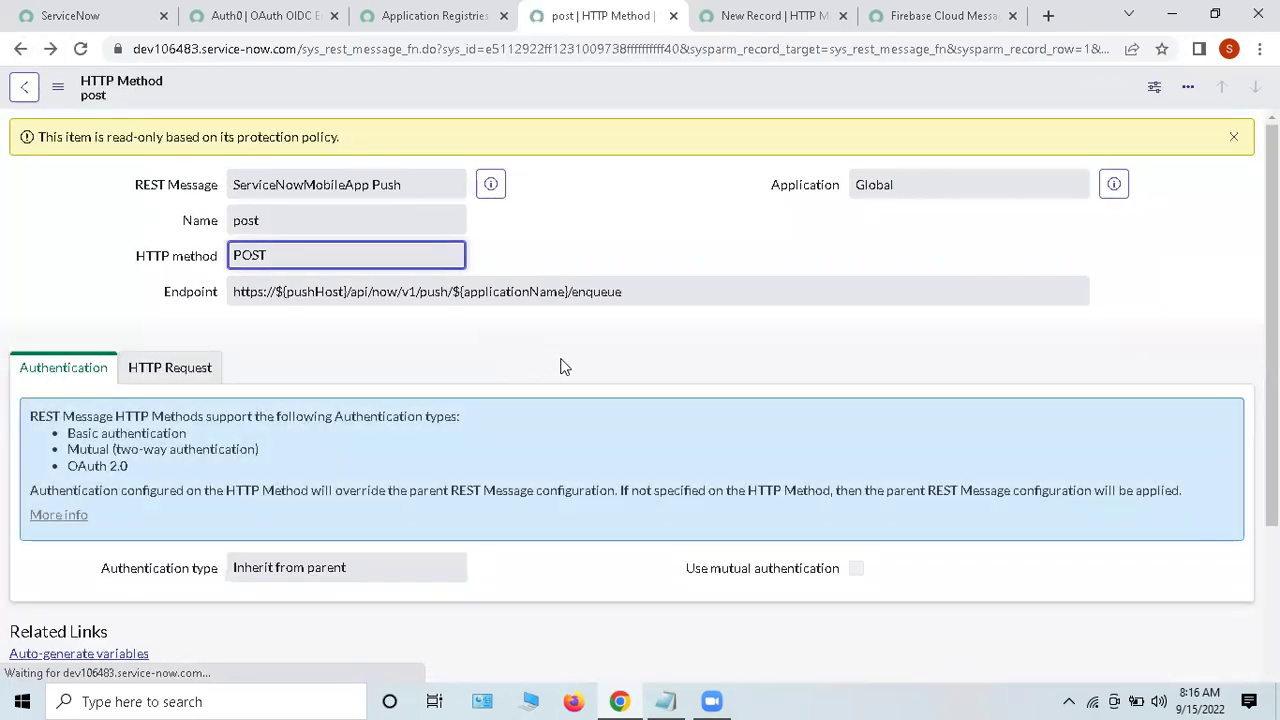
pyautogui.scroll(-3, 560, 365)
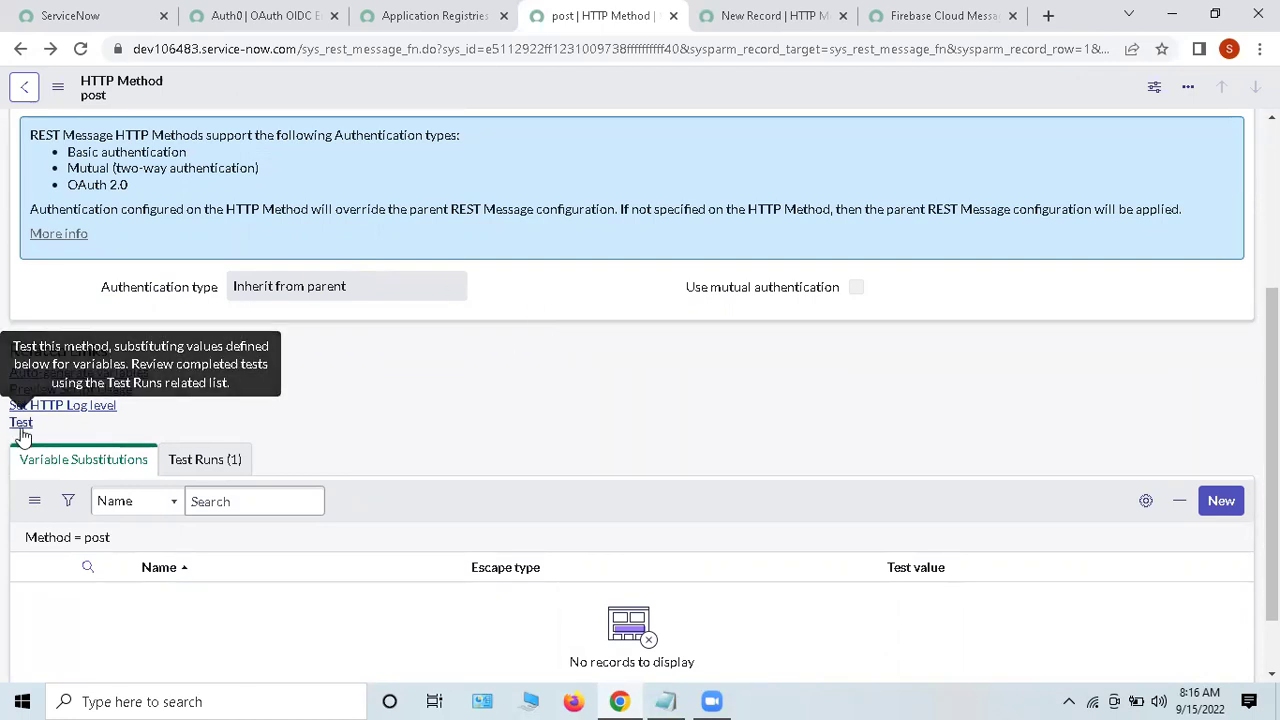
pyautogui.scroll(-2, 368, 372)
pyautogui.click(206, 384)
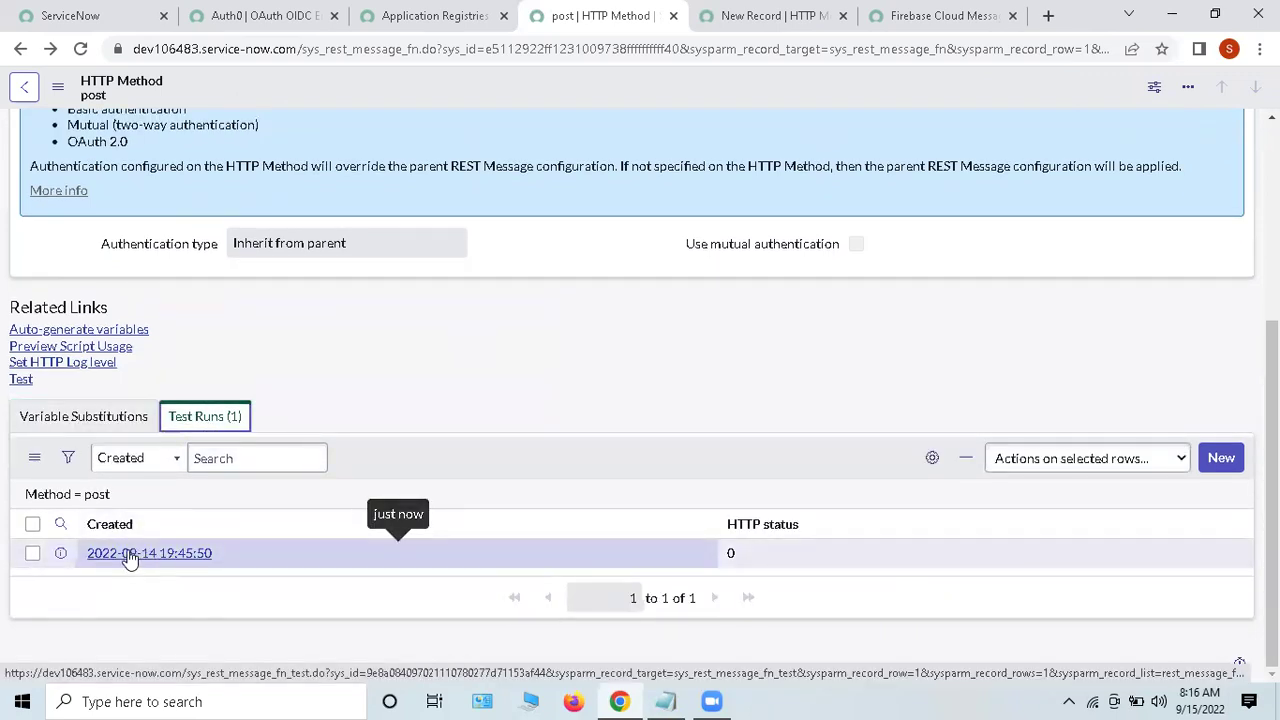
pyautogui.moveTo(75, 558); pyautogui.dragTo(520, 580)
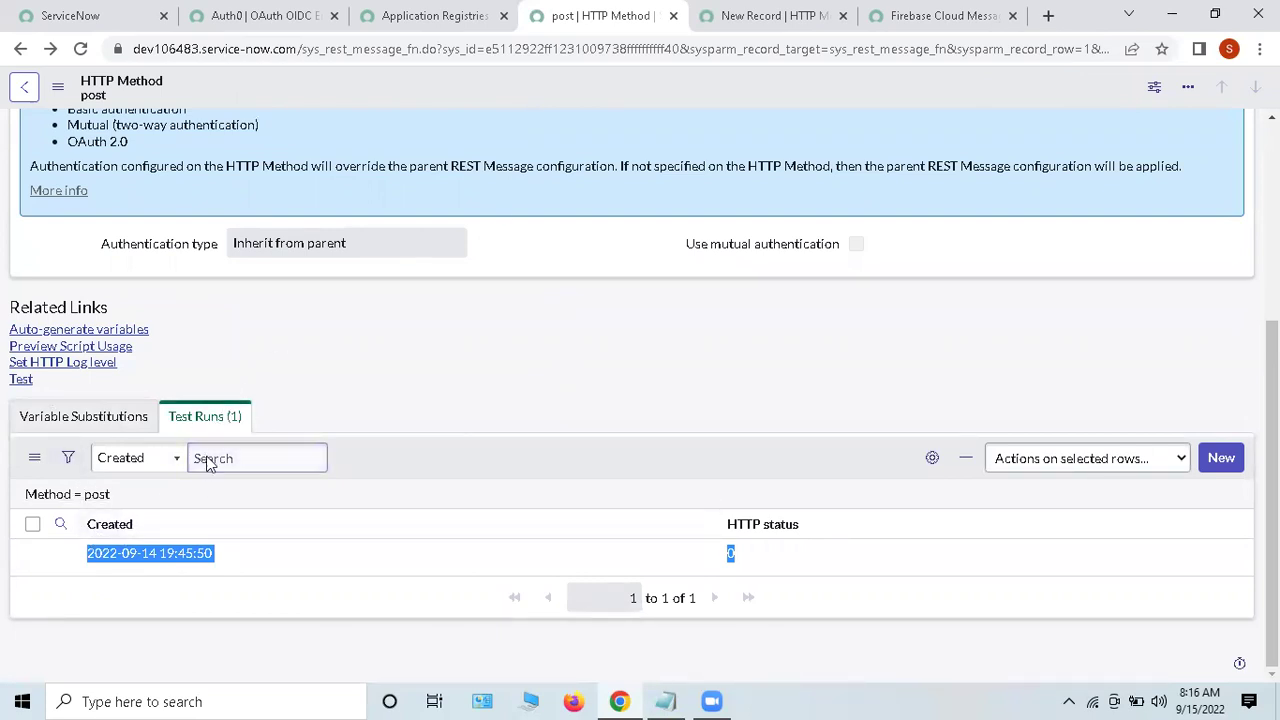
pyautogui.click(548, 349)
# Step: Review the method's REST Message, name and endpoint at the top of the form
pyautogui.scroll(5, 677, 451)
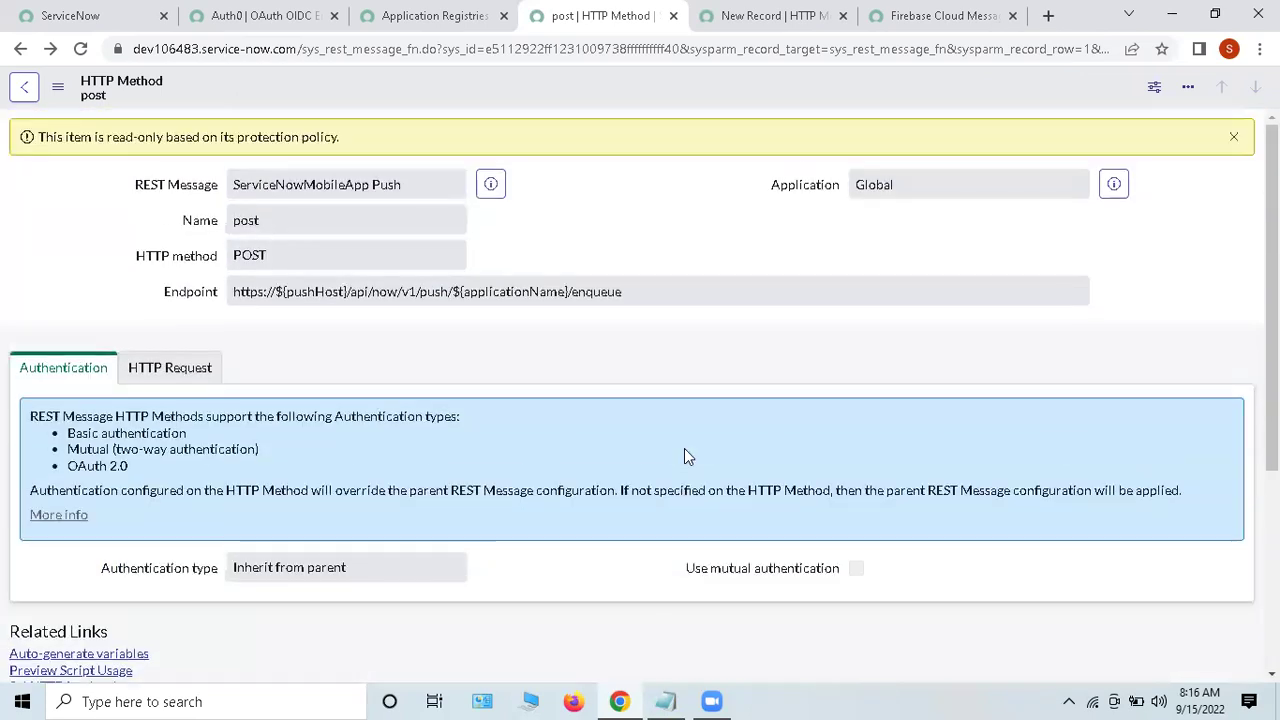
pyautogui.moveTo(97, 177); pyautogui.dragTo(786, 360)
pyautogui.click(828, 355)
# Step: Close the post and unsaved new HTTP Method tabs, leaving without saving
pyautogui.click(674, 16)
pyautogui.click(674, 16)
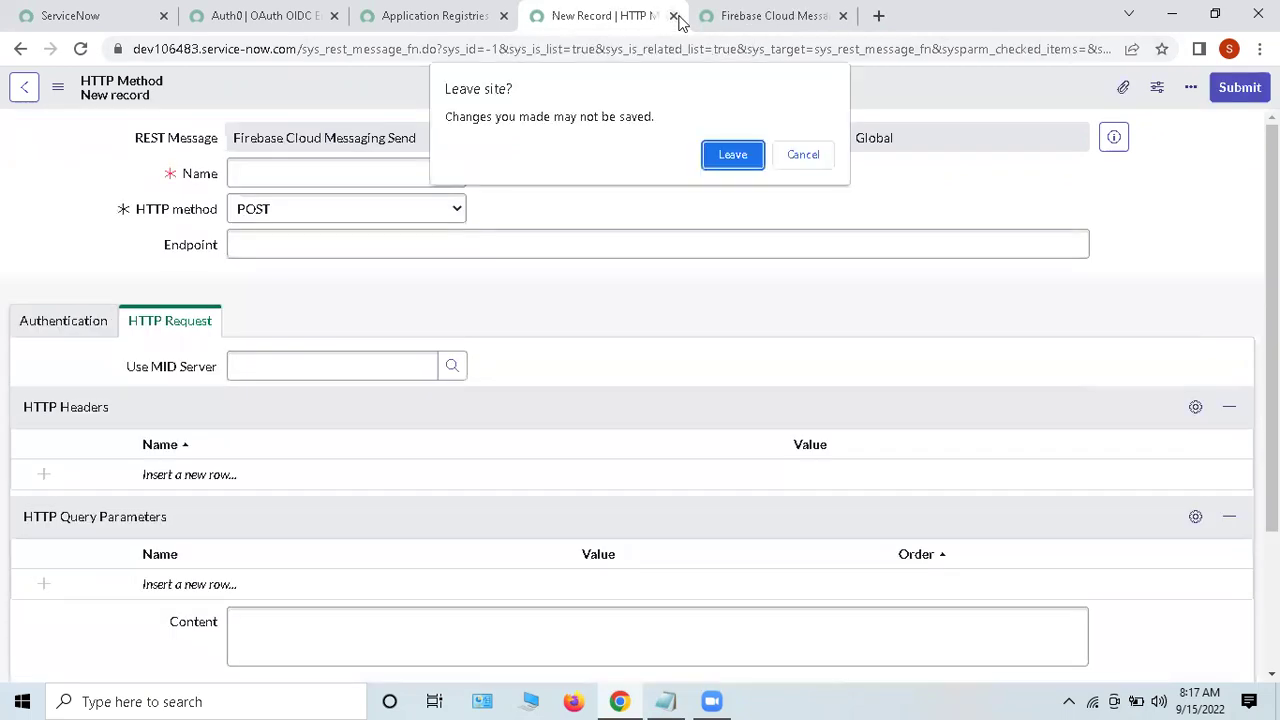
pyautogui.click(744, 150)
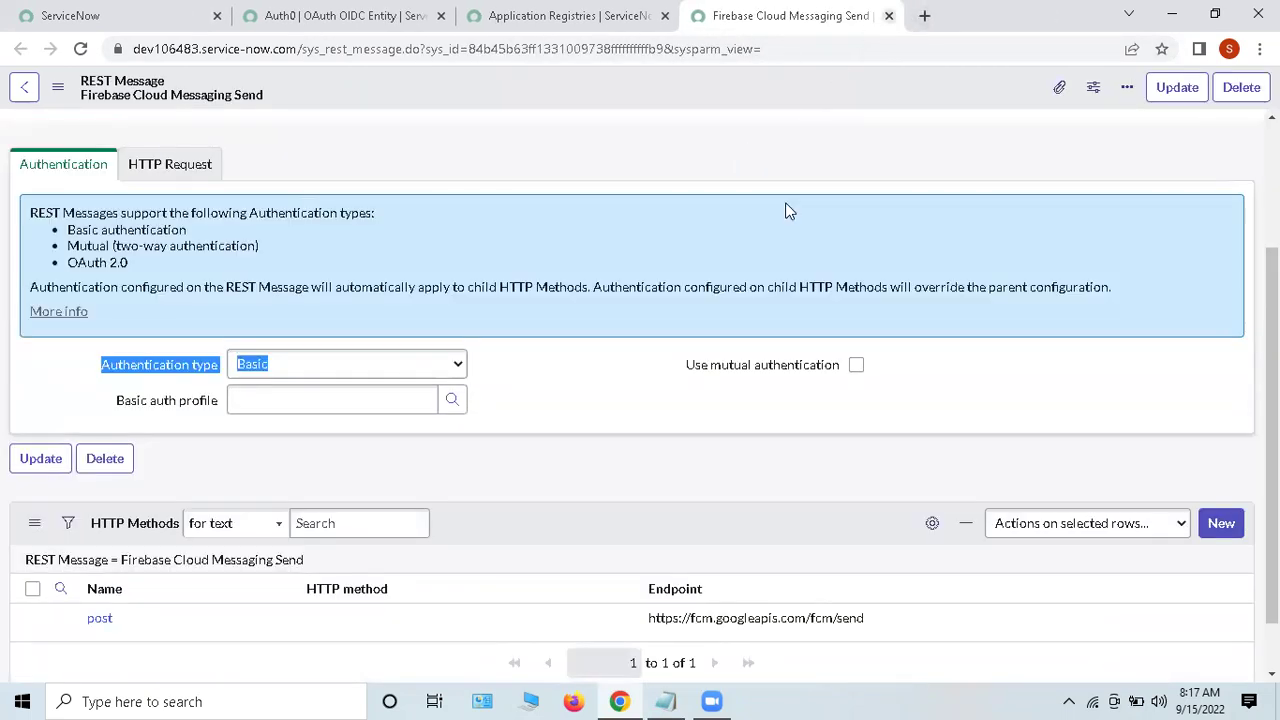
# Step: Close the Firebase Cloud Messaging Send record, confirming Leave
pyautogui.scroll(2, 742, 315)
pyautogui.moveTo(134, 291); pyautogui.dragTo(491, 325)
pyautogui.click(492, 325)
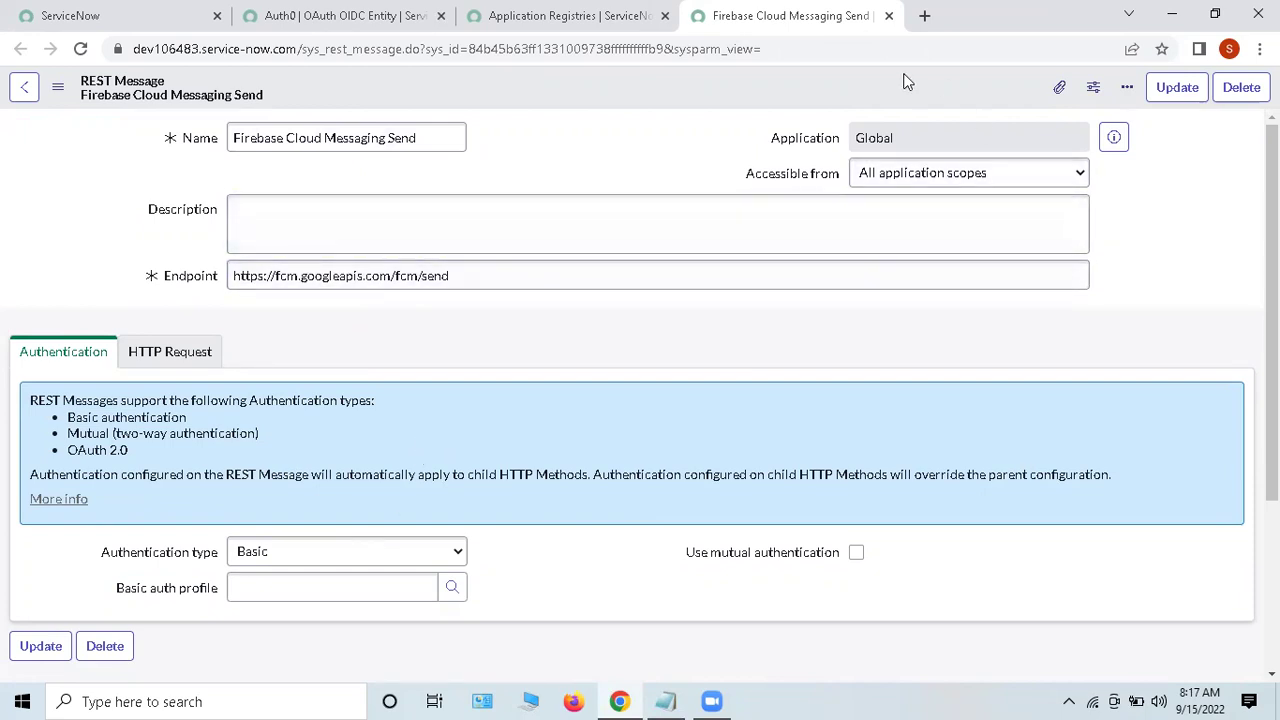
pyautogui.click(888, 16)
pyautogui.click(733, 155)
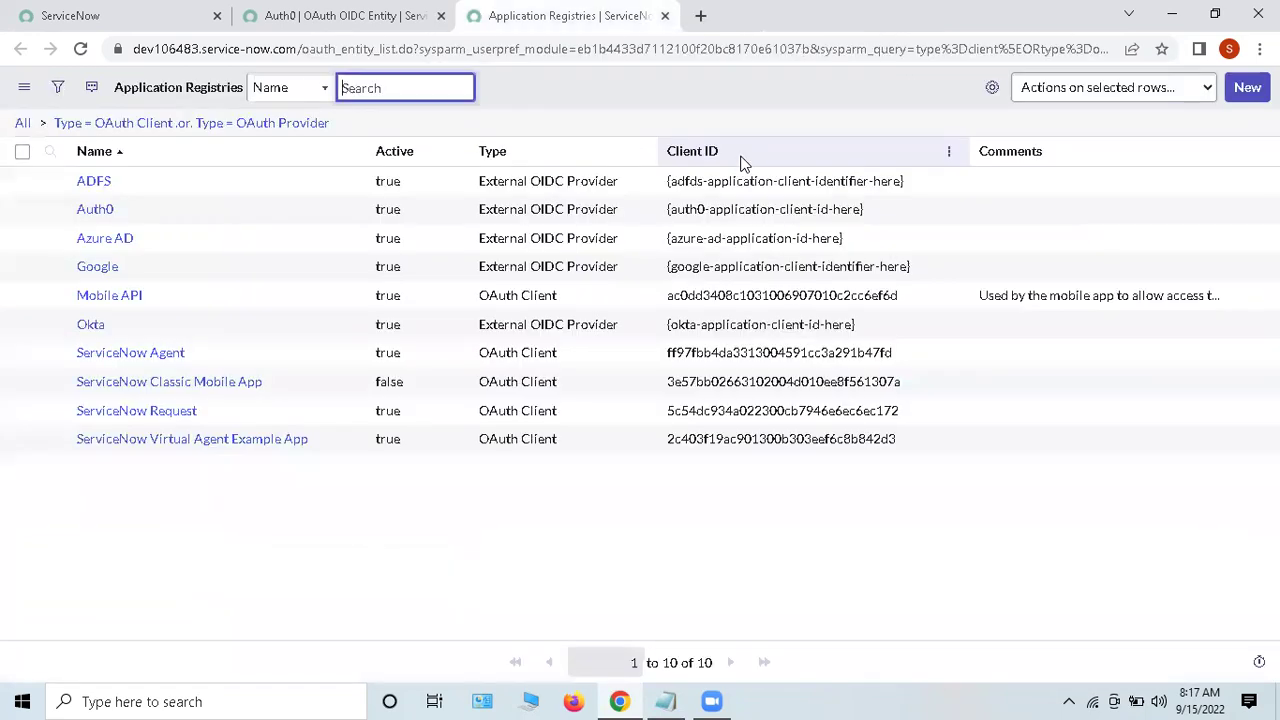
# Step: Close the Auth0 OIDC entity and Application Registries tabs
pyautogui.click(64, 15)
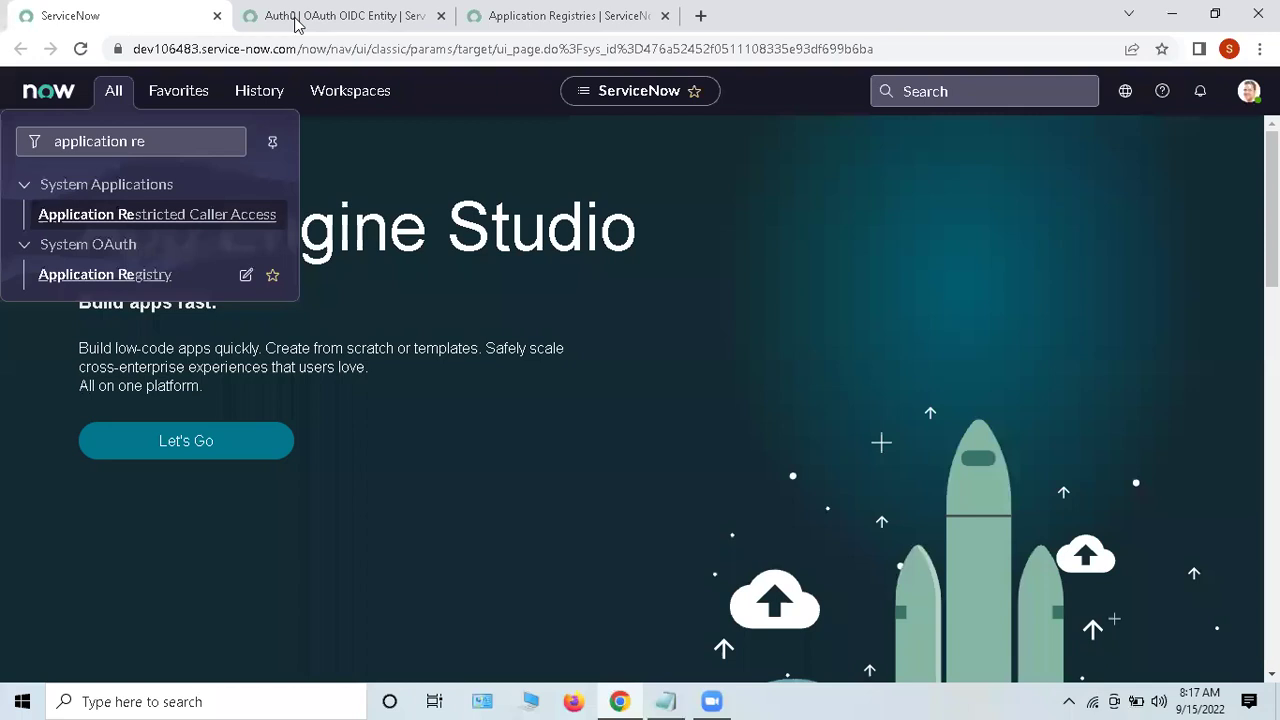
pyautogui.click(441, 16)
pyautogui.click(441, 16)
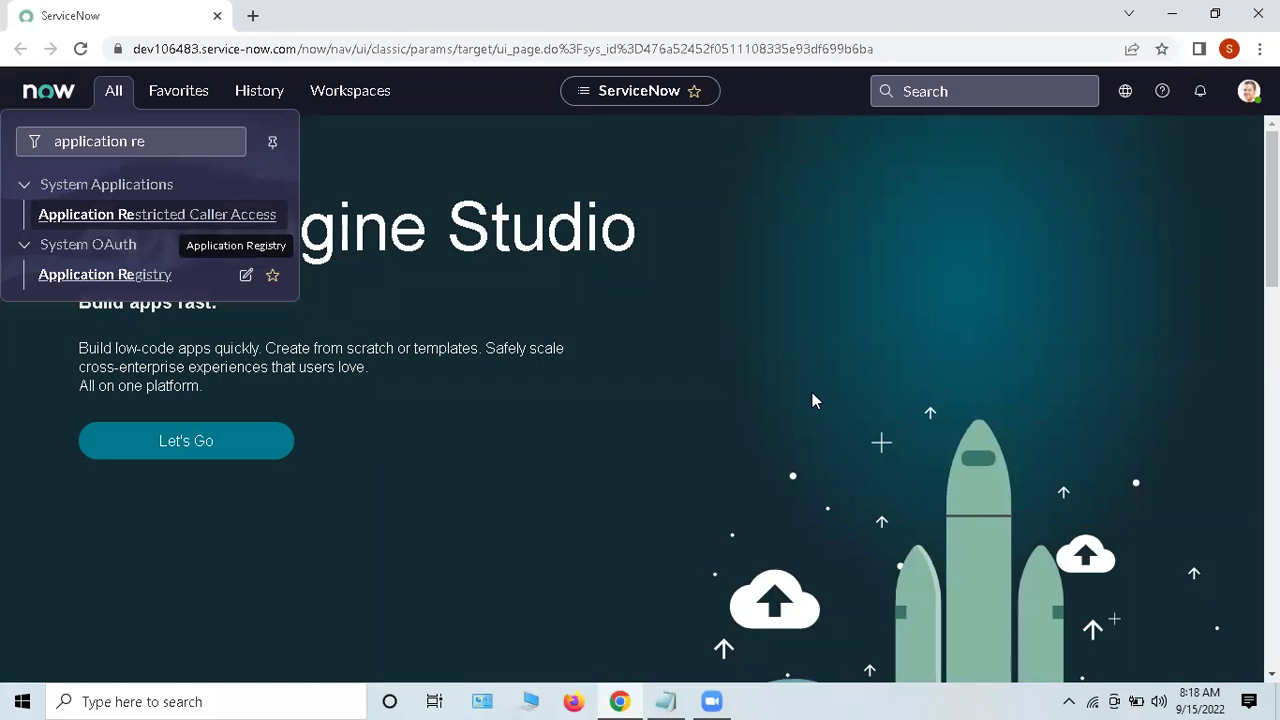
# Step: Filter the navigator for 'rest api e' and open REST API Explorer in its new tab
pyautogui.moveTo(177, 143); pyautogui.dragTo(55, 141)
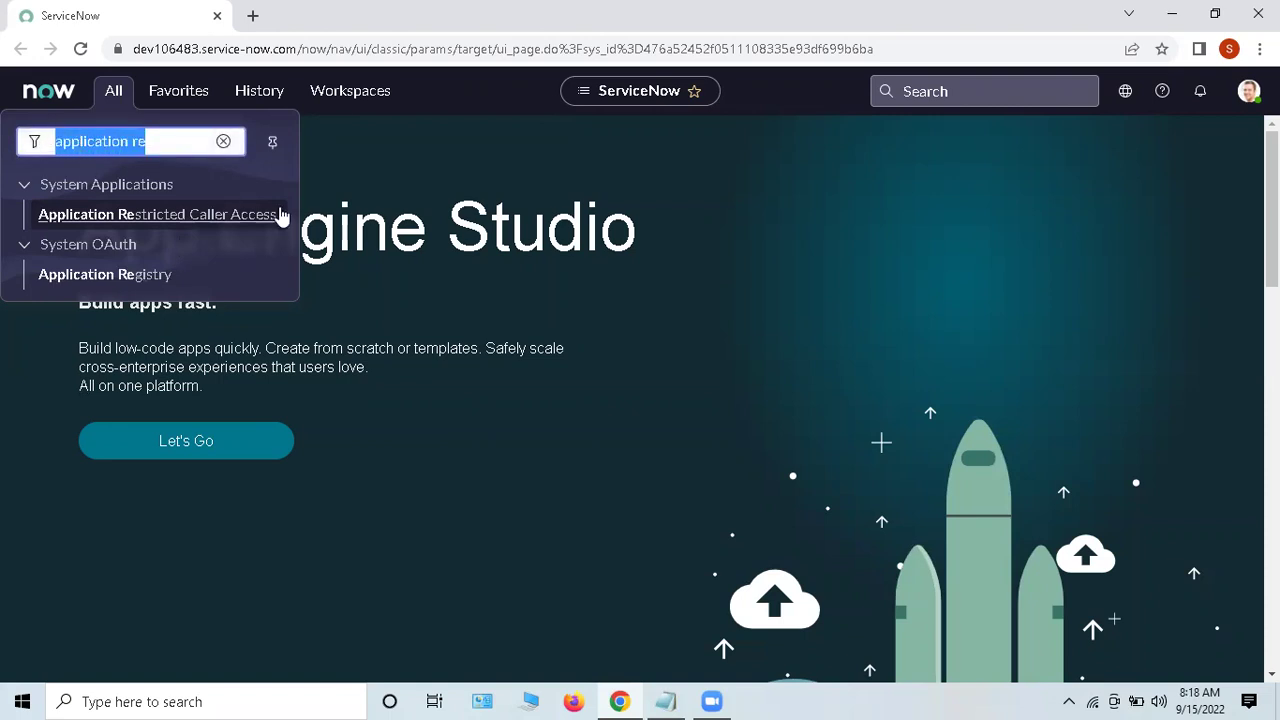
pyautogui.press('BackSpace')
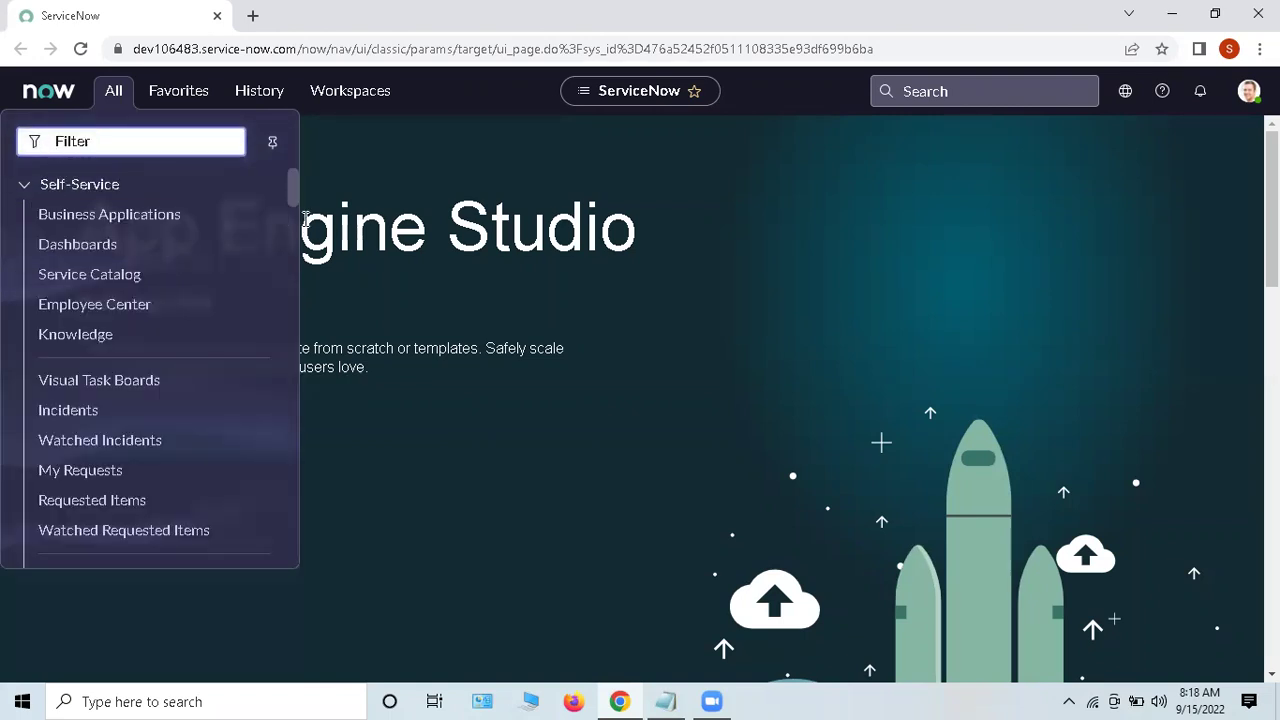
pyautogui.write('rest')
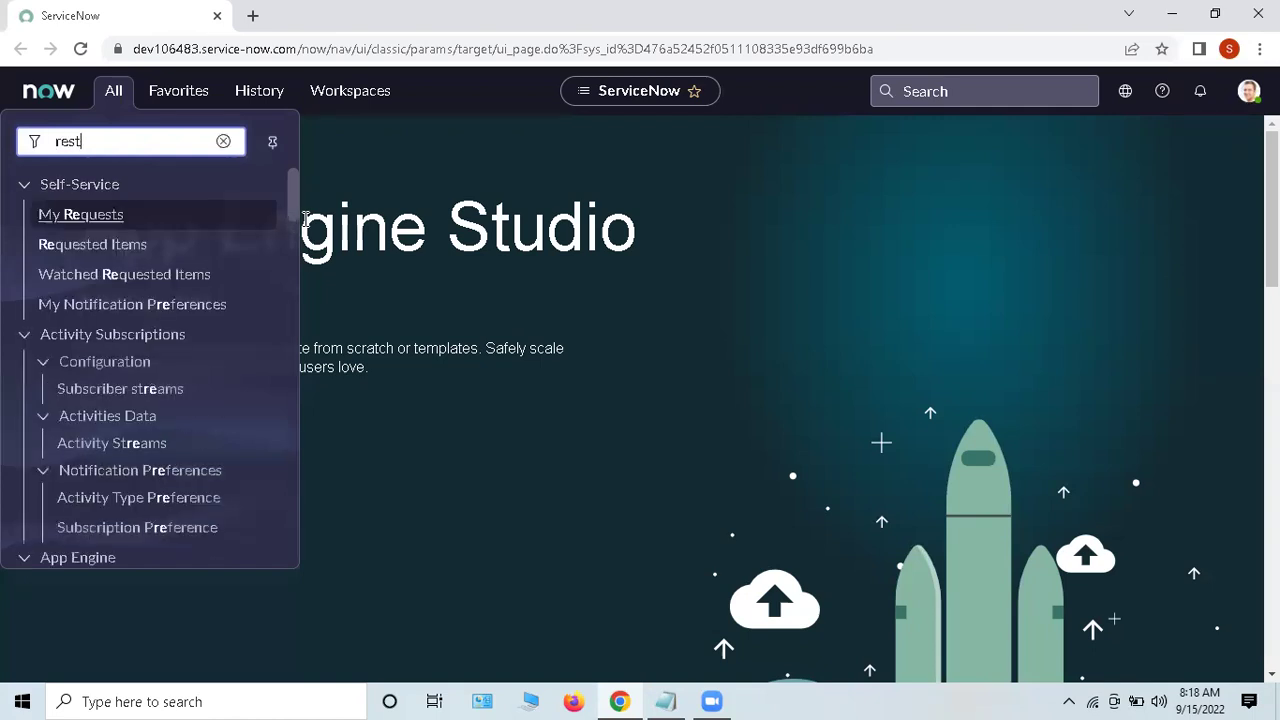
pyautogui.write(' api')
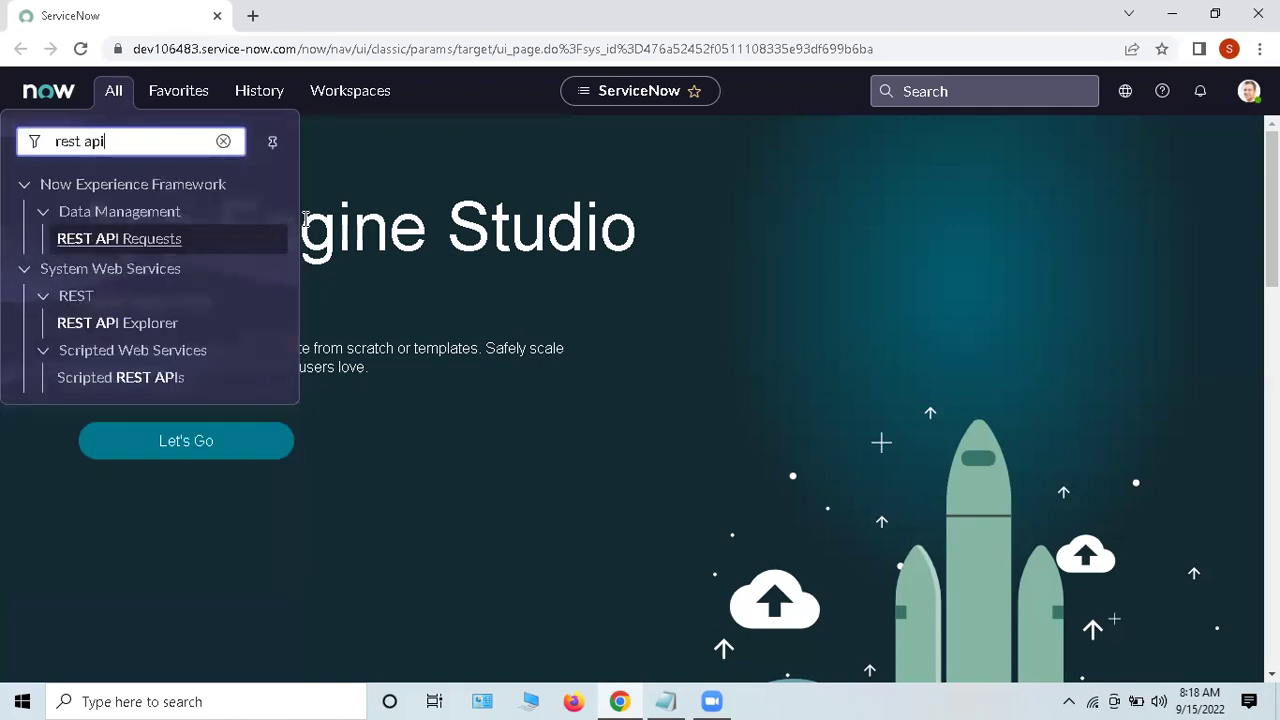
pyautogui.write(' e')
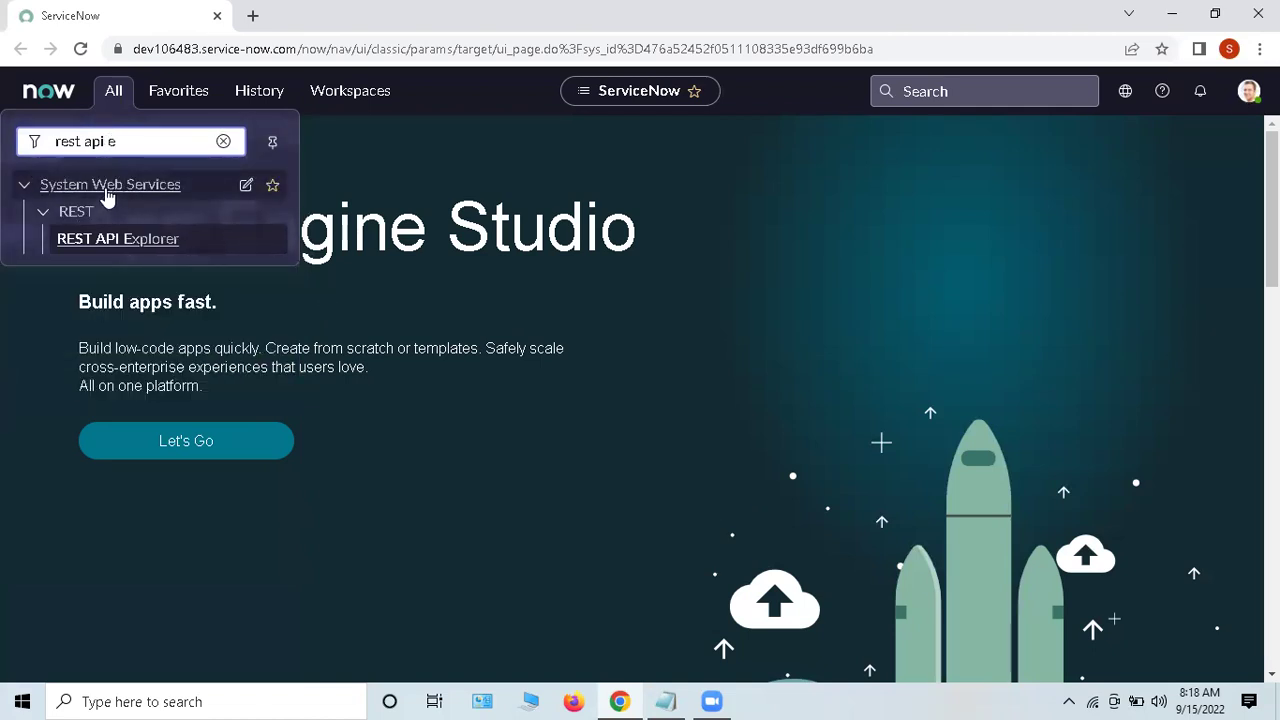
pyautogui.click(112, 250)
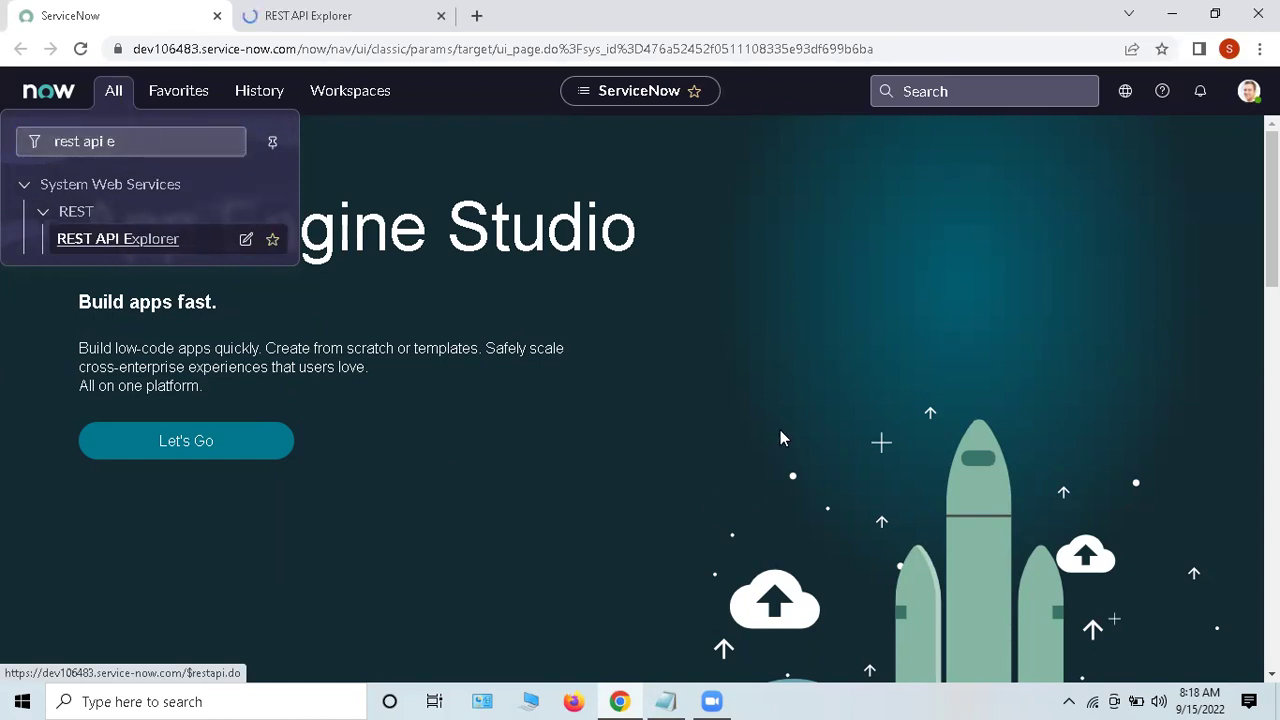
pyautogui.click(318, 27)
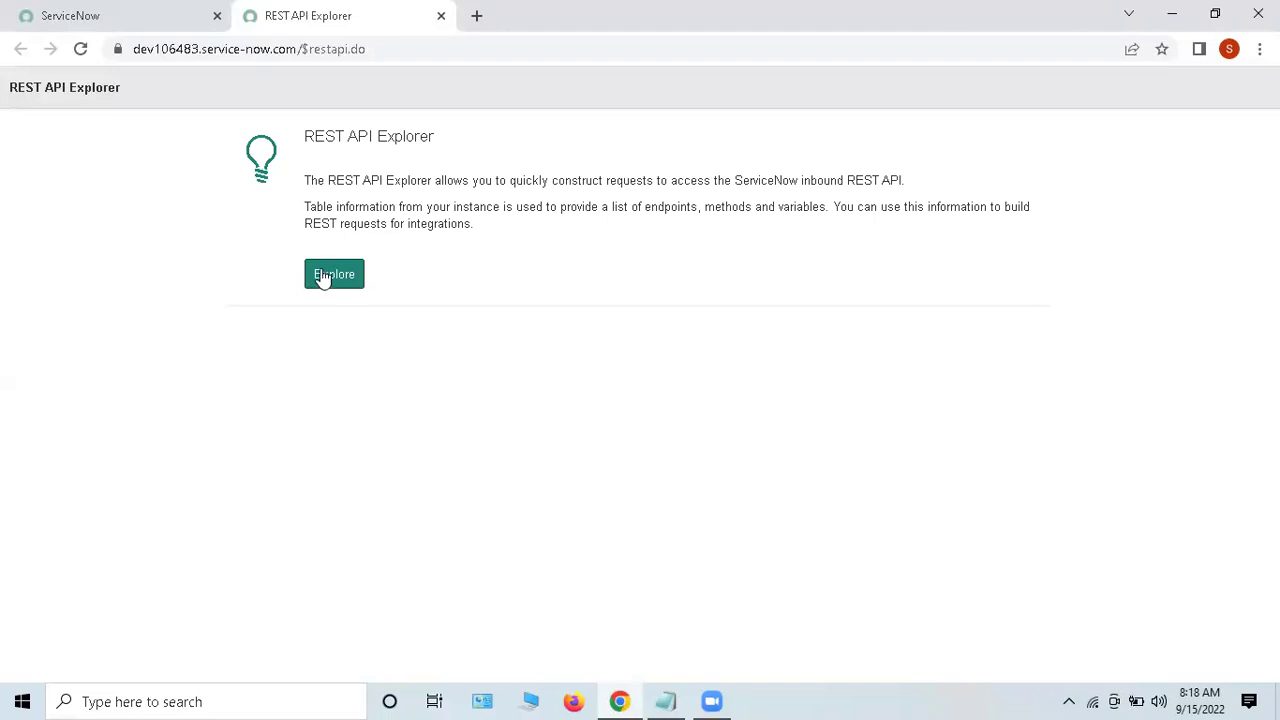
pyautogui.moveTo(677, 180); pyautogui.dragTo(718, 453)
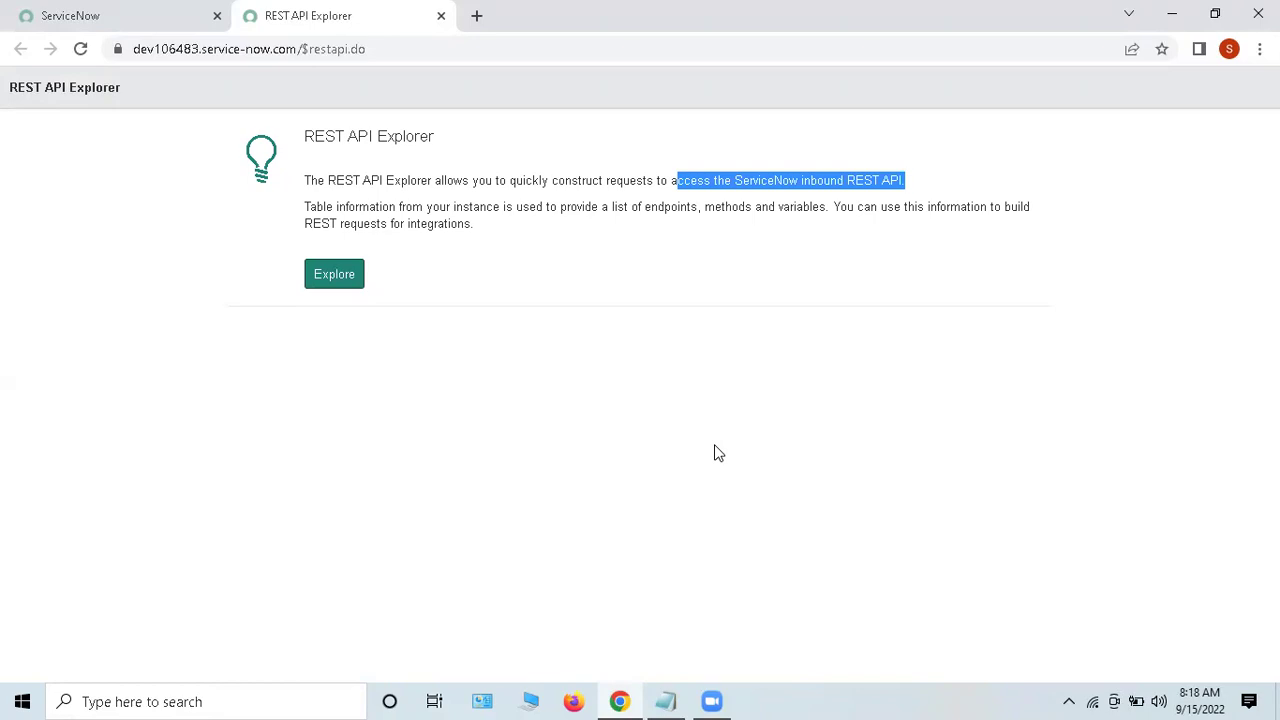
pyautogui.click(714, 453)
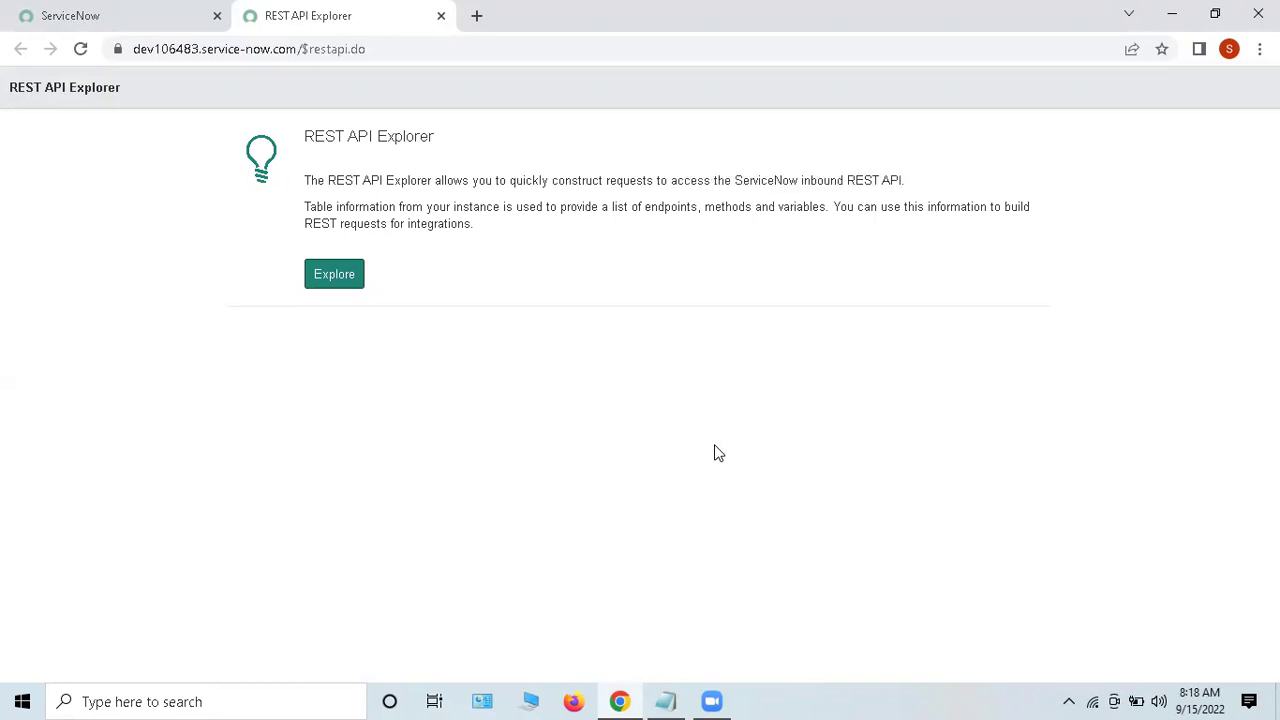
pyautogui.click(334, 274)
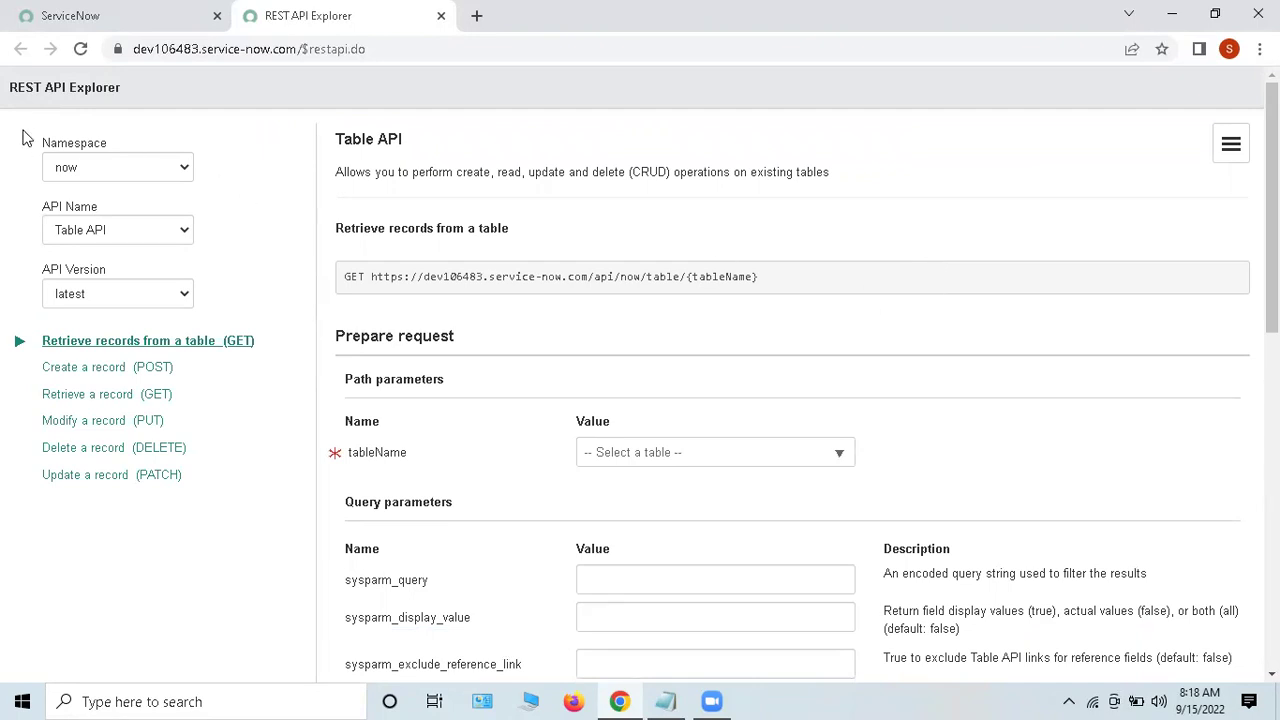
pyautogui.moveTo(20, 143); pyautogui.dragTo(200, 155)
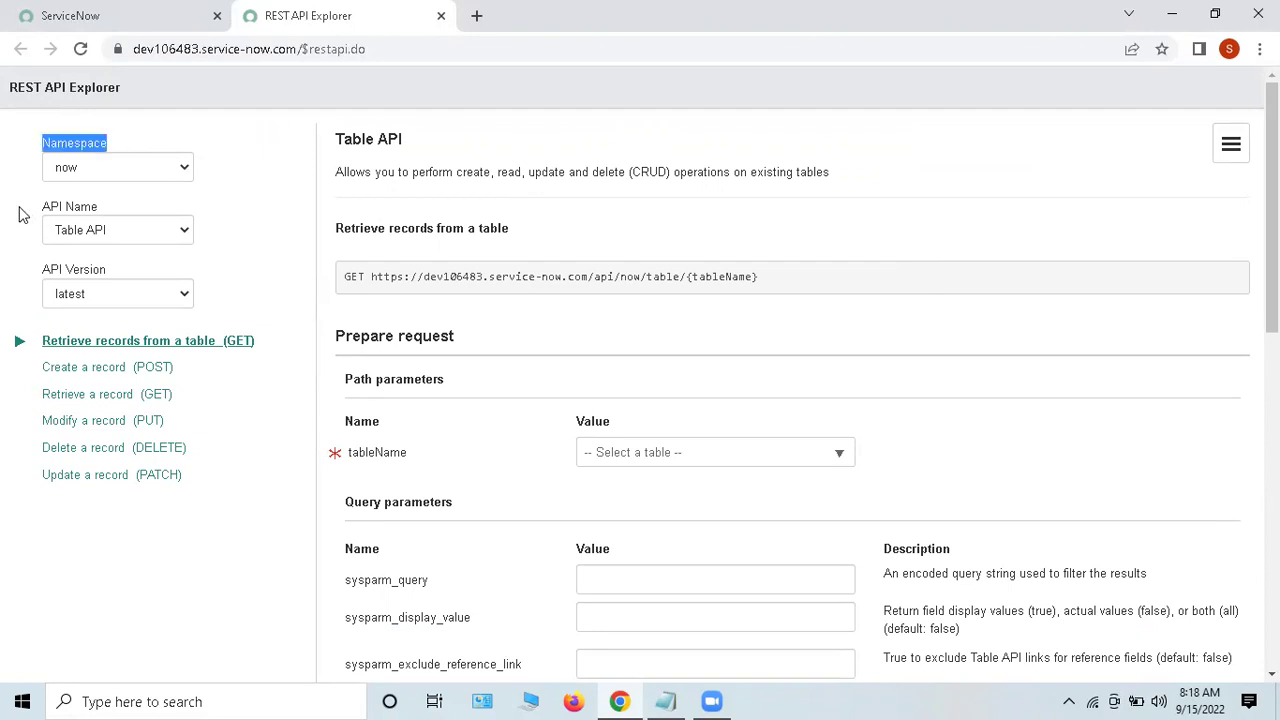
pyautogui.moveTo(23, 211); pyautogui.dragTo(105, 240)
pyautogui.moveTo(3, 286); pyautogui.dragTo(137, 326)
pyautogui.moveTo(14, 334); pyautogui.dragTo(193, 563)
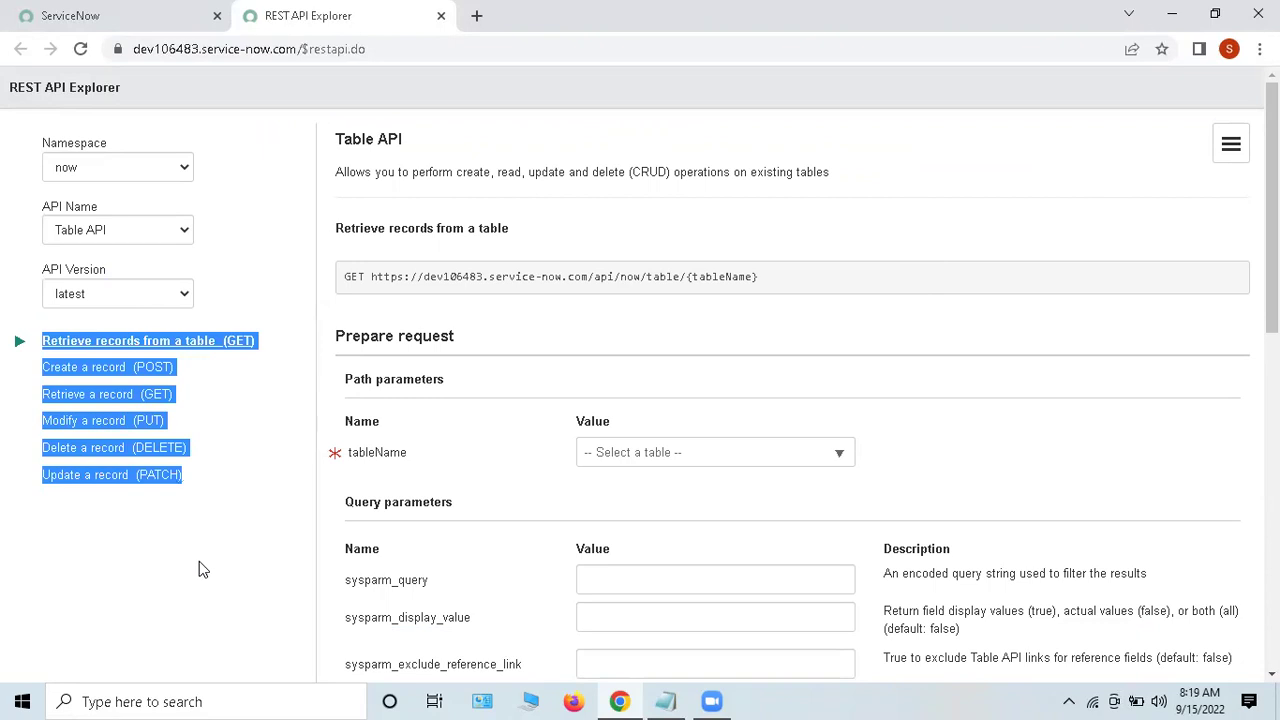
pyautogui.click(199, 569)
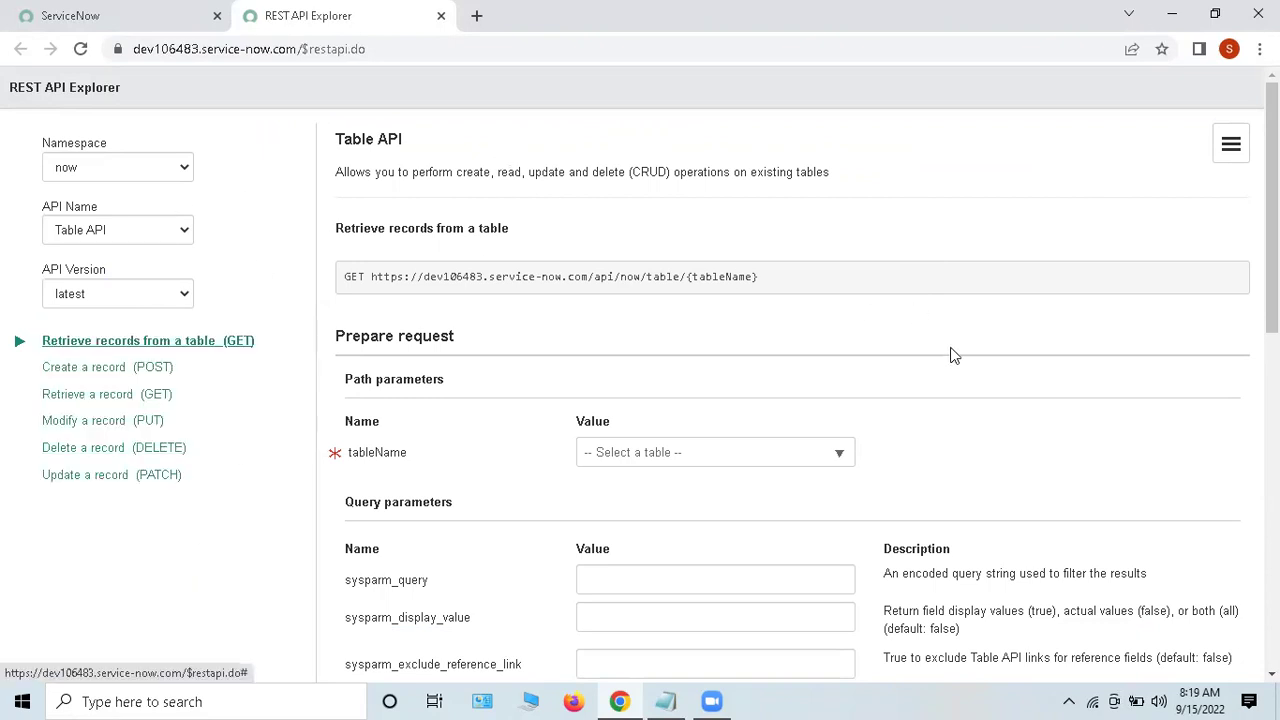
pyautogui.scroll(-8, 953, 355)
pyautogui.scroll(8, 951, 391)
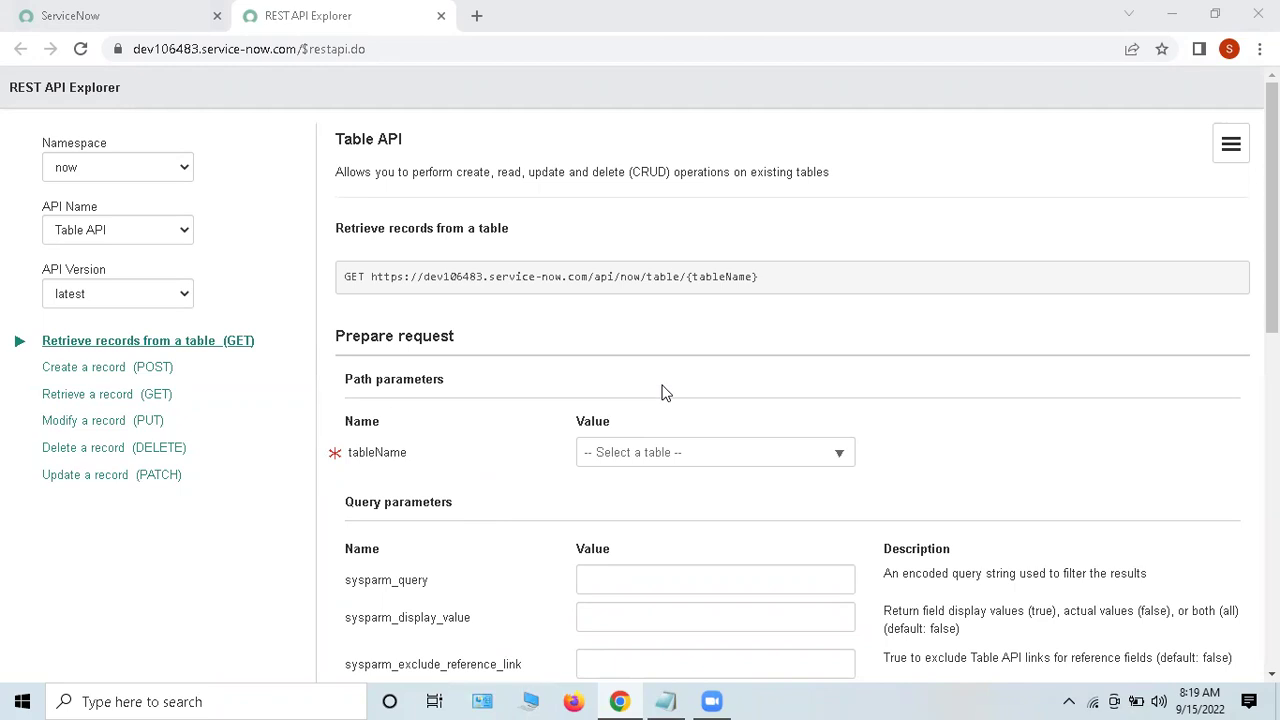
pyautogui.doubleClick(71, 147)
pyautogui.click(250, 187)
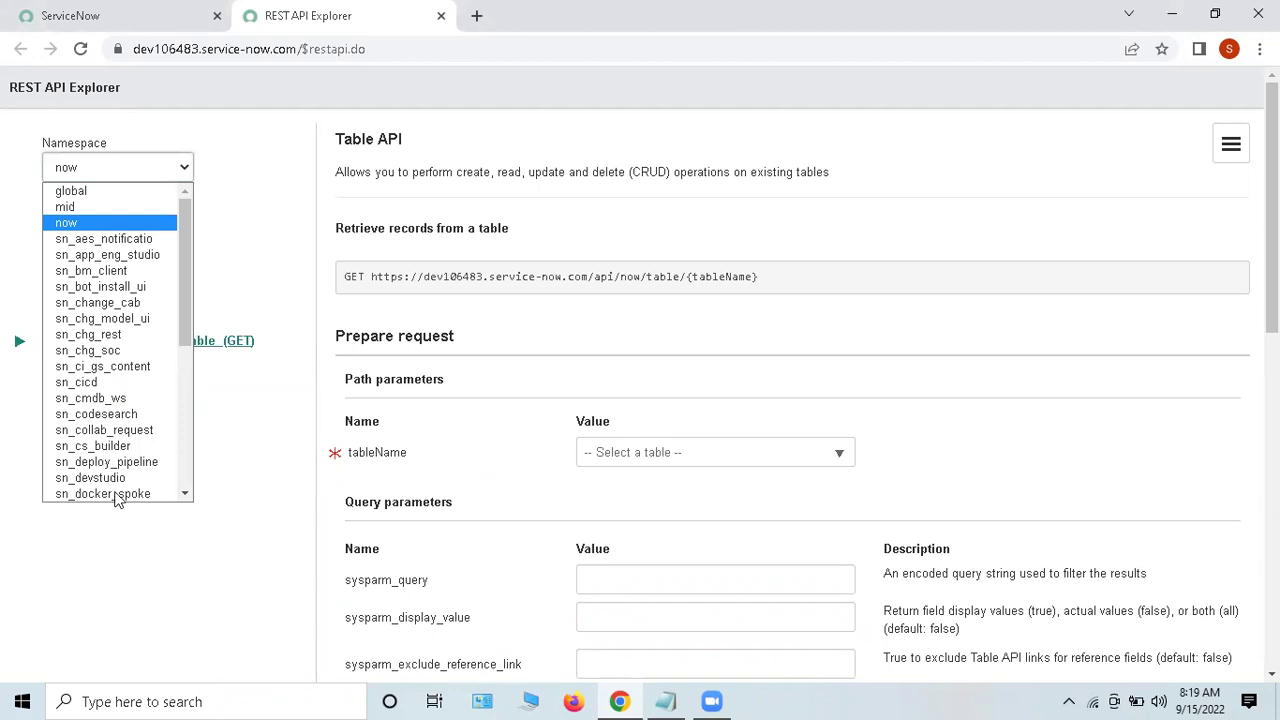
pyautogui.click(74, 223)
pyautogui.click(248, 232)
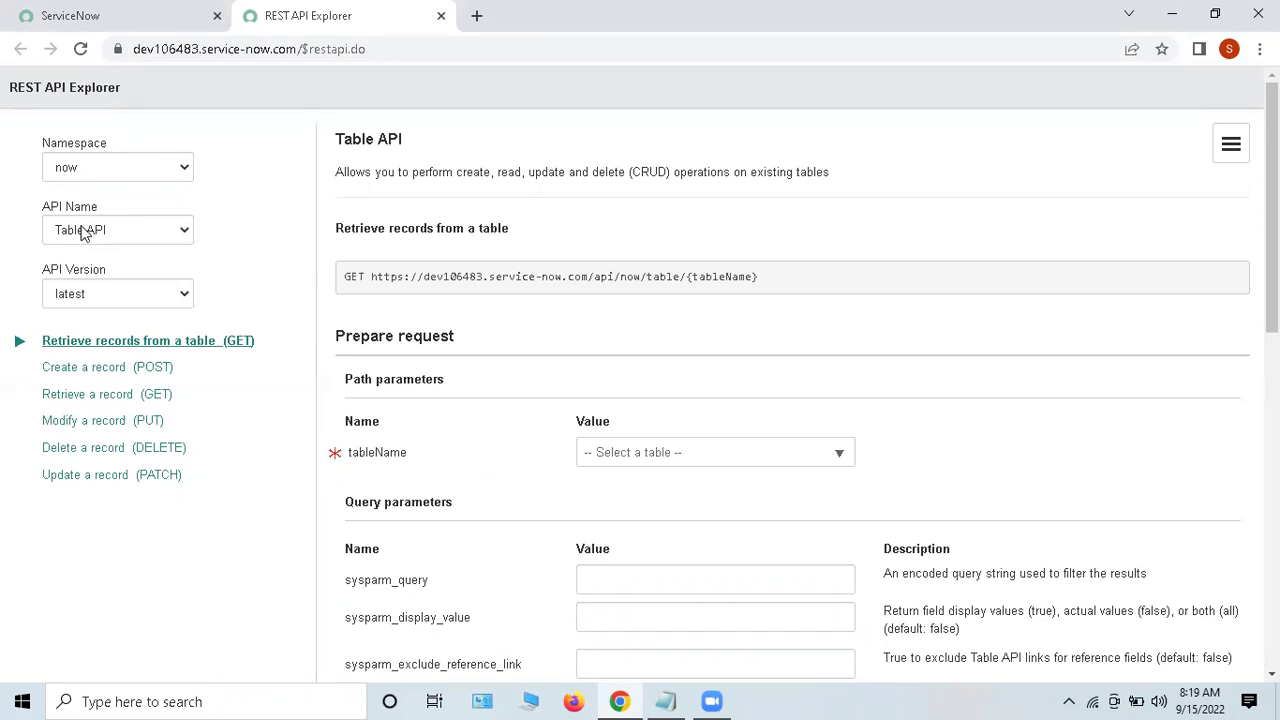
pyautogui.click(84, 232)
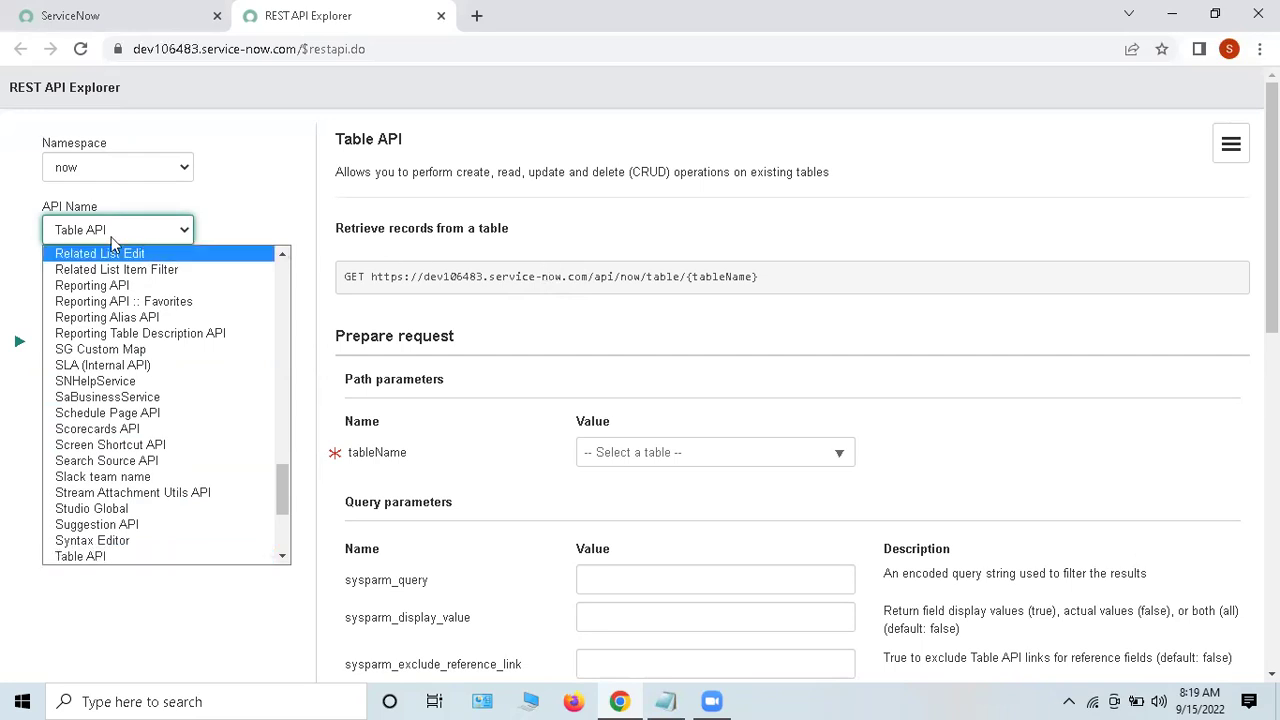
pyautogui.click(80, 232)
pyautogui.click(996, 319)
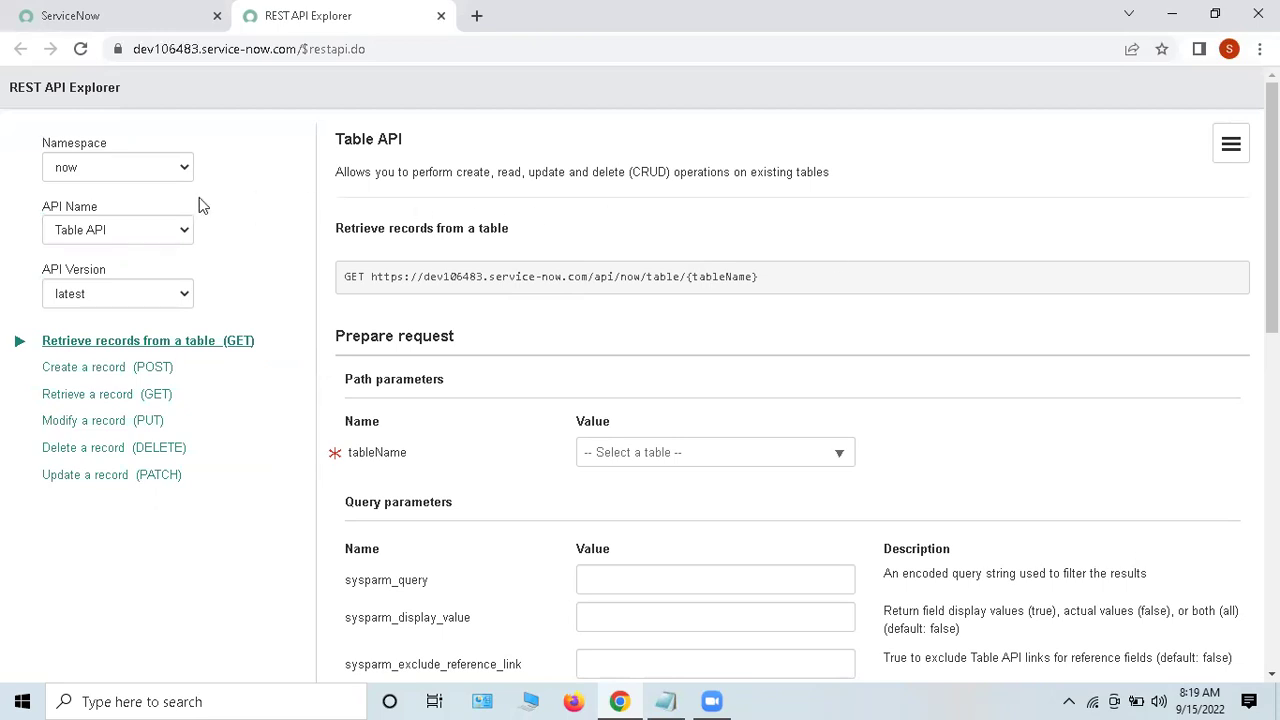
pyautogui.click(122, 229)
pyautogui.scroll(-2, 170, 450)
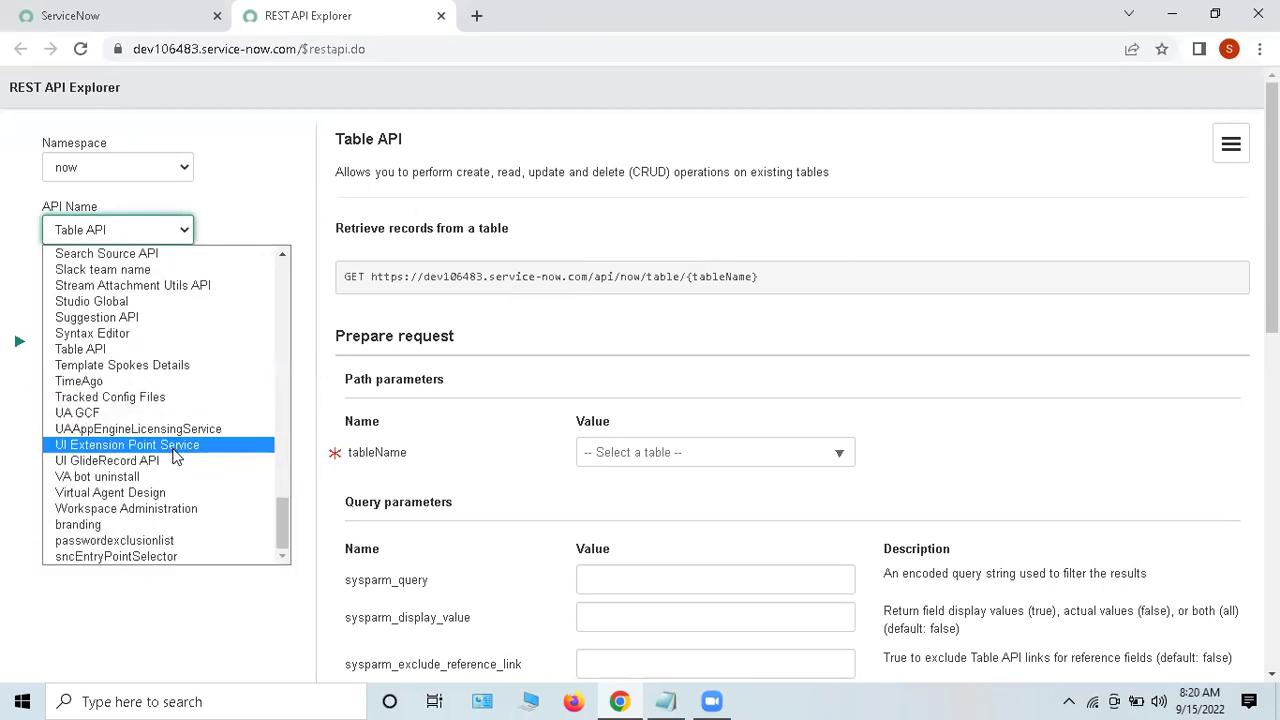
pyautogui.scroll(15, 176, 448)
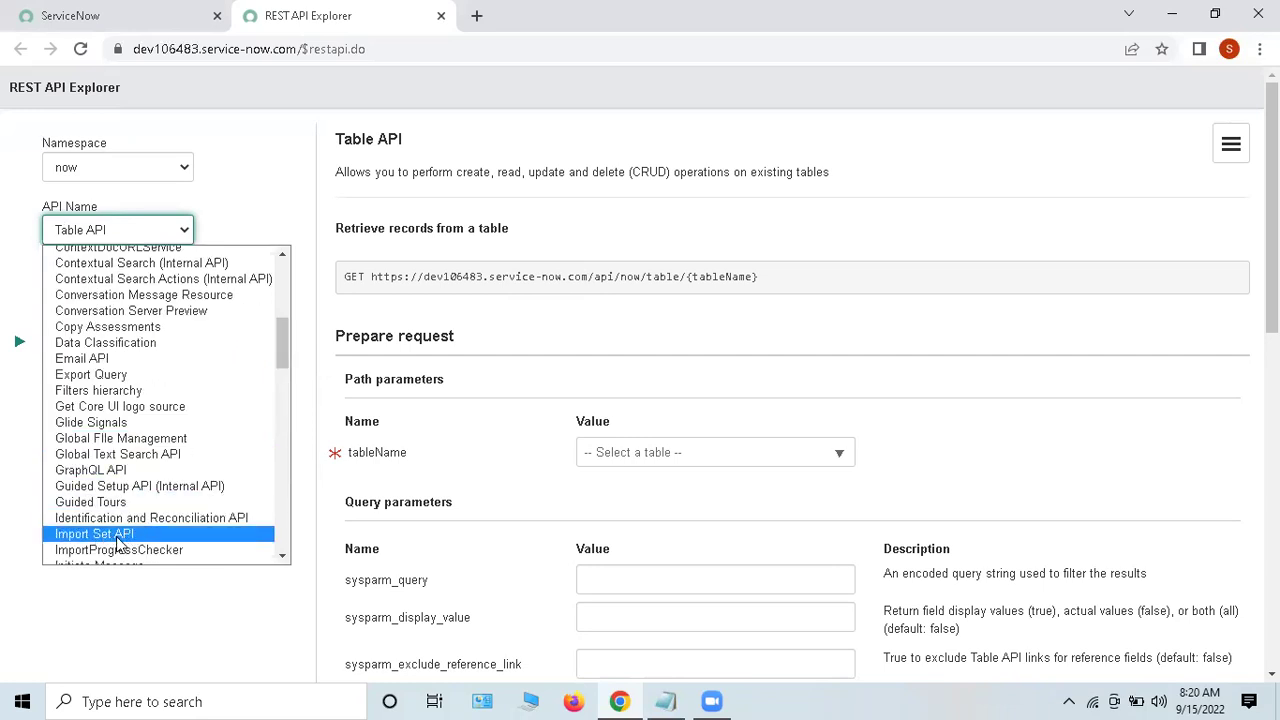
pyautogui.click(116, 229)
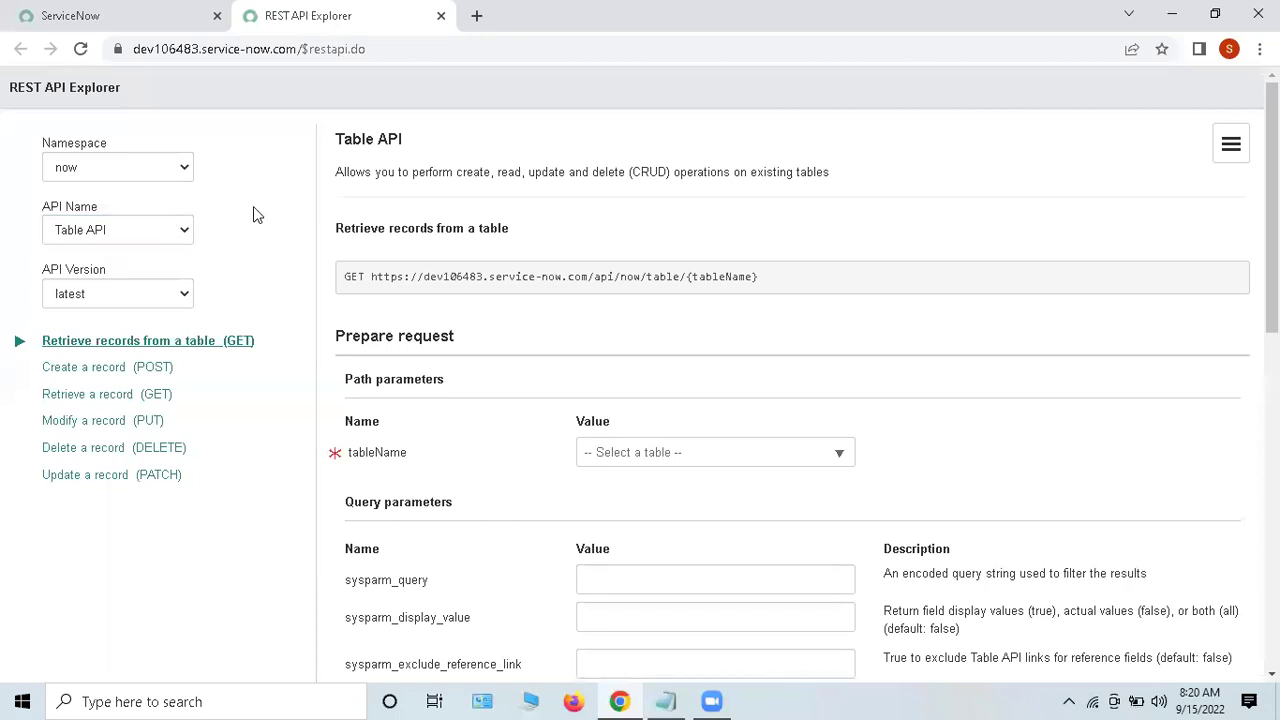
pyautogui.tripleClick(115, 273)
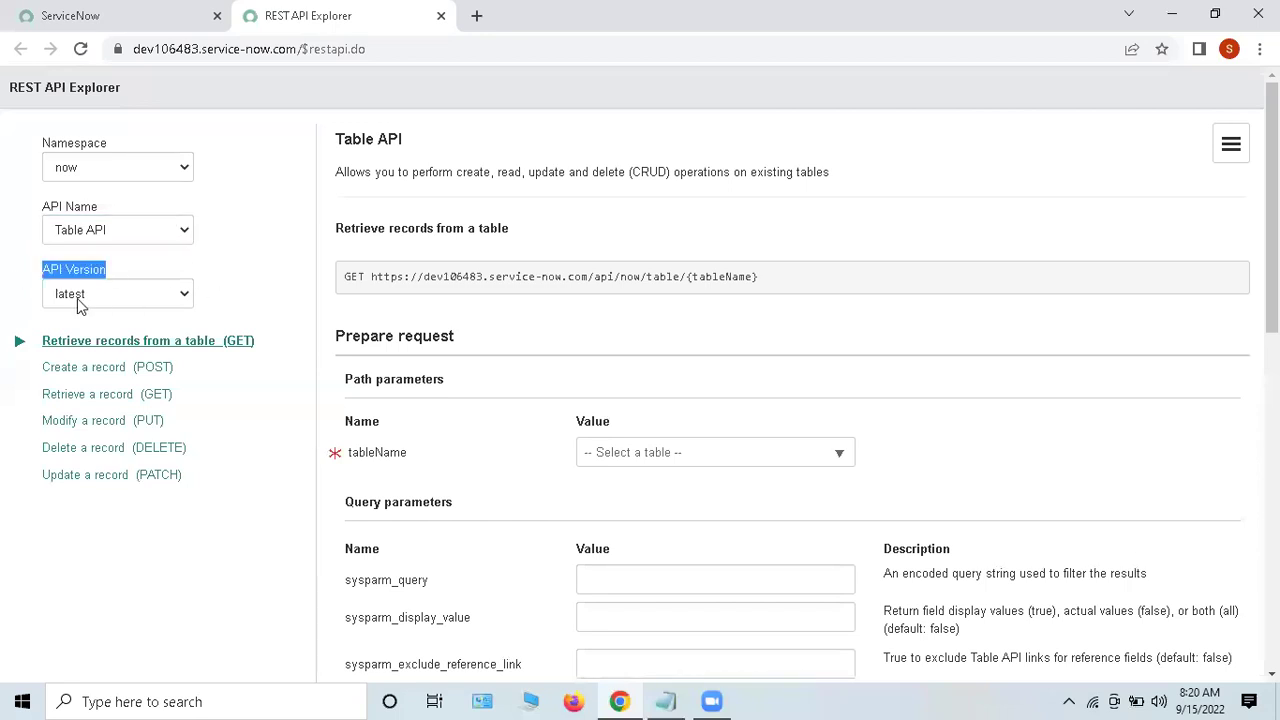
pyautogui.click(100, 300)
pyautogui.click(65, 317)
pyautogui.click(250, 265)
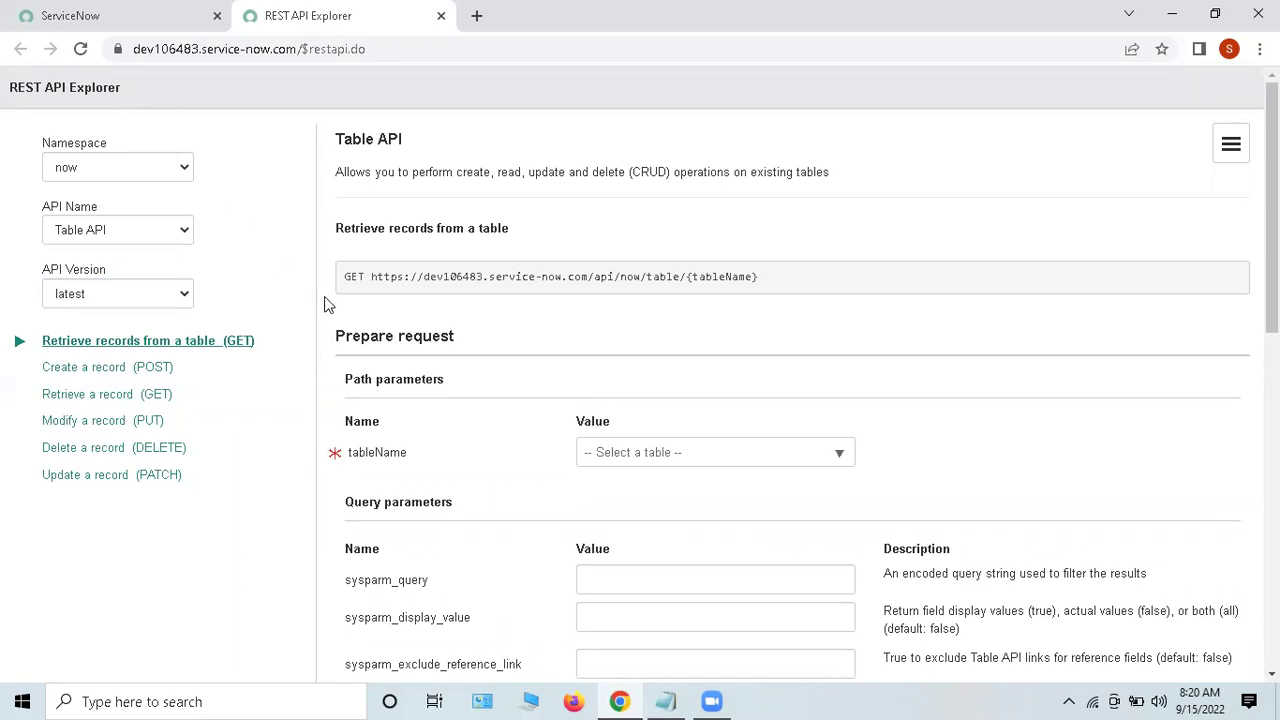
pyautogui.scroll(-1, 420, 327)
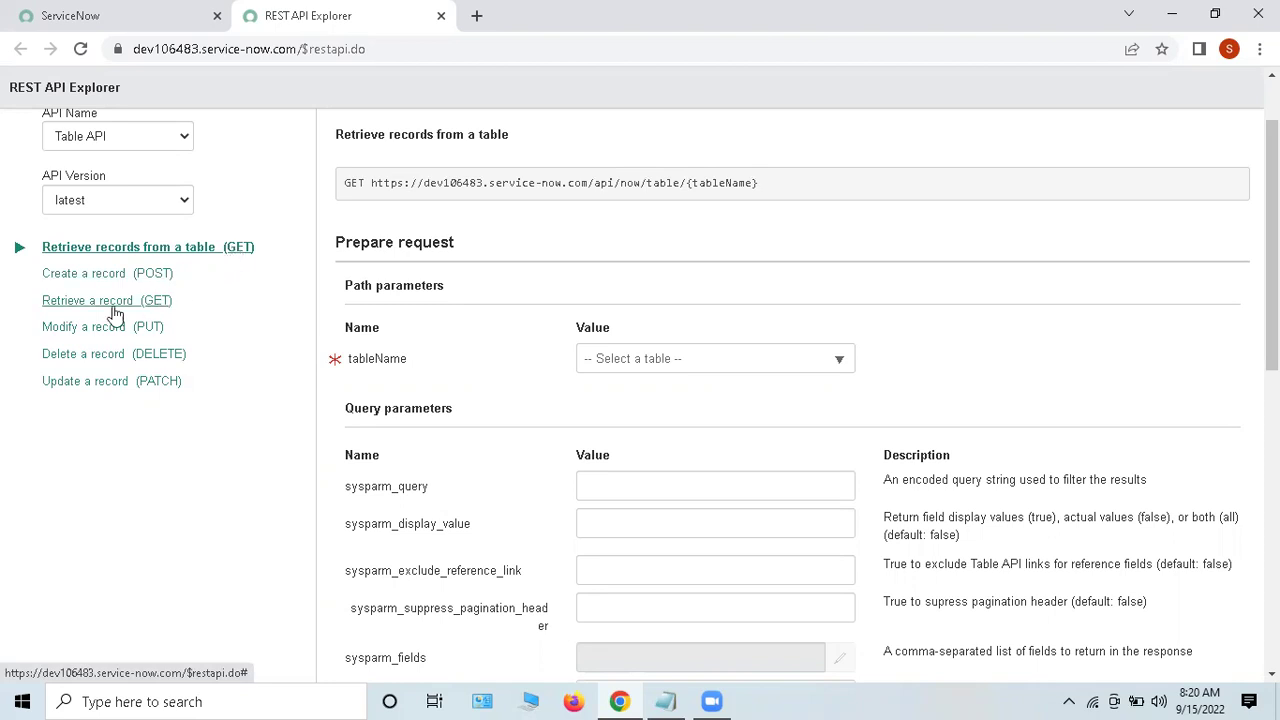
pyautogui.moveTo(50, 303); pyautogui.dragTo(163, 262)
pyautogui.moveTo(45, 248); pyautogui.dragTo(216, 366)
# Step: Open Create a record (POST) and review the Table API description and POST method
pyautogui.click(150, 275)
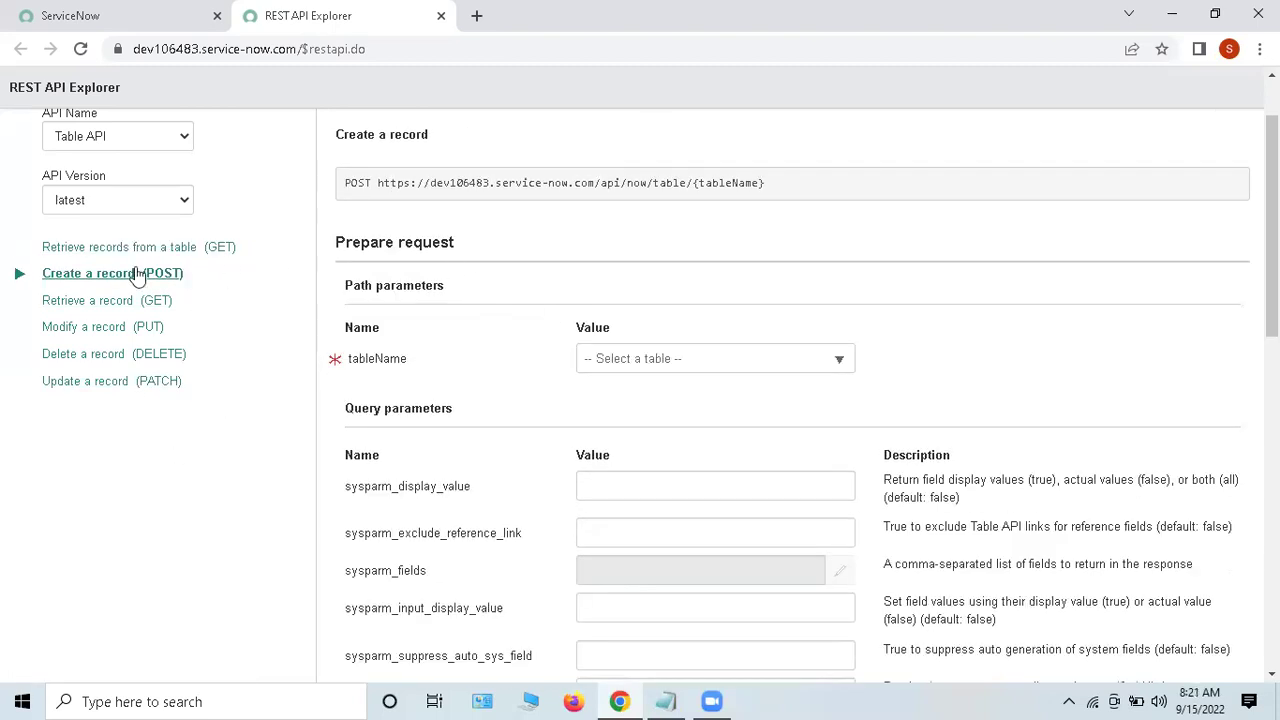
pyautogui.scroll(1, 622, 341)
pyautogui.moveTo(372, 274); pyautogui.dragTo(340, 287)
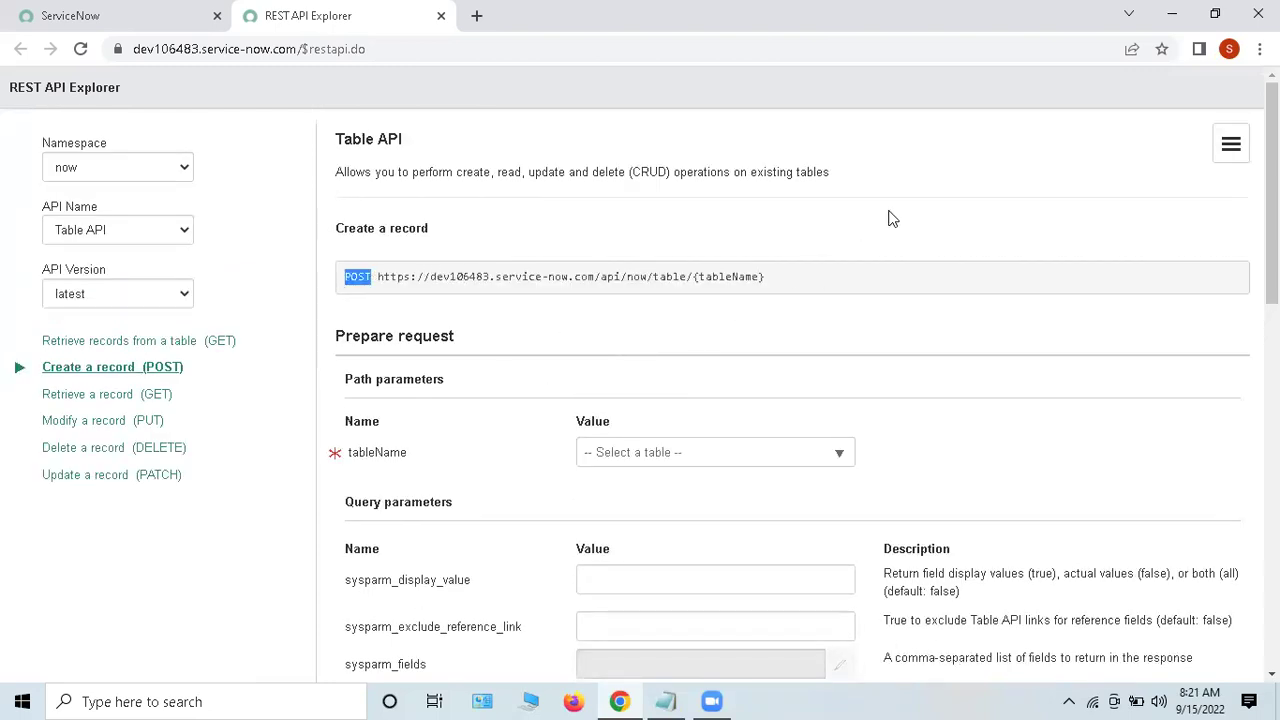
pyautogui.moveTo(371, 172); pyautogui.dragTo(792, 172)
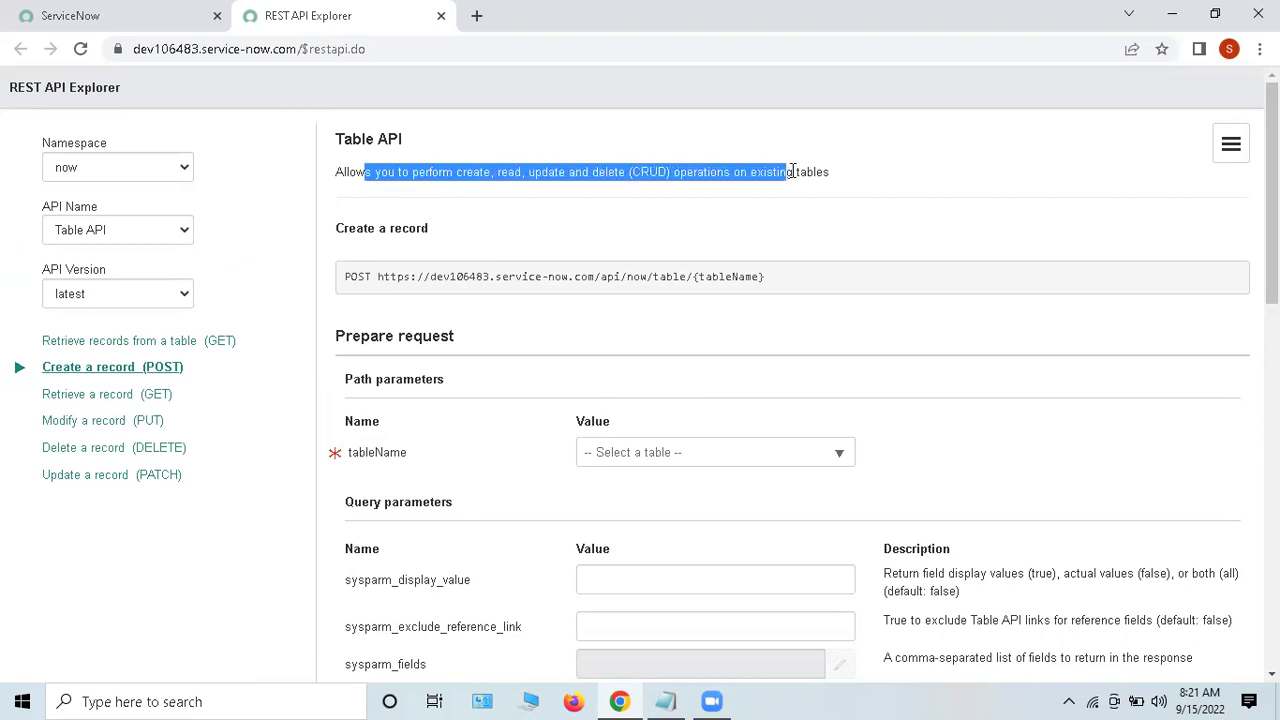
pyautogui.click(876, 179)
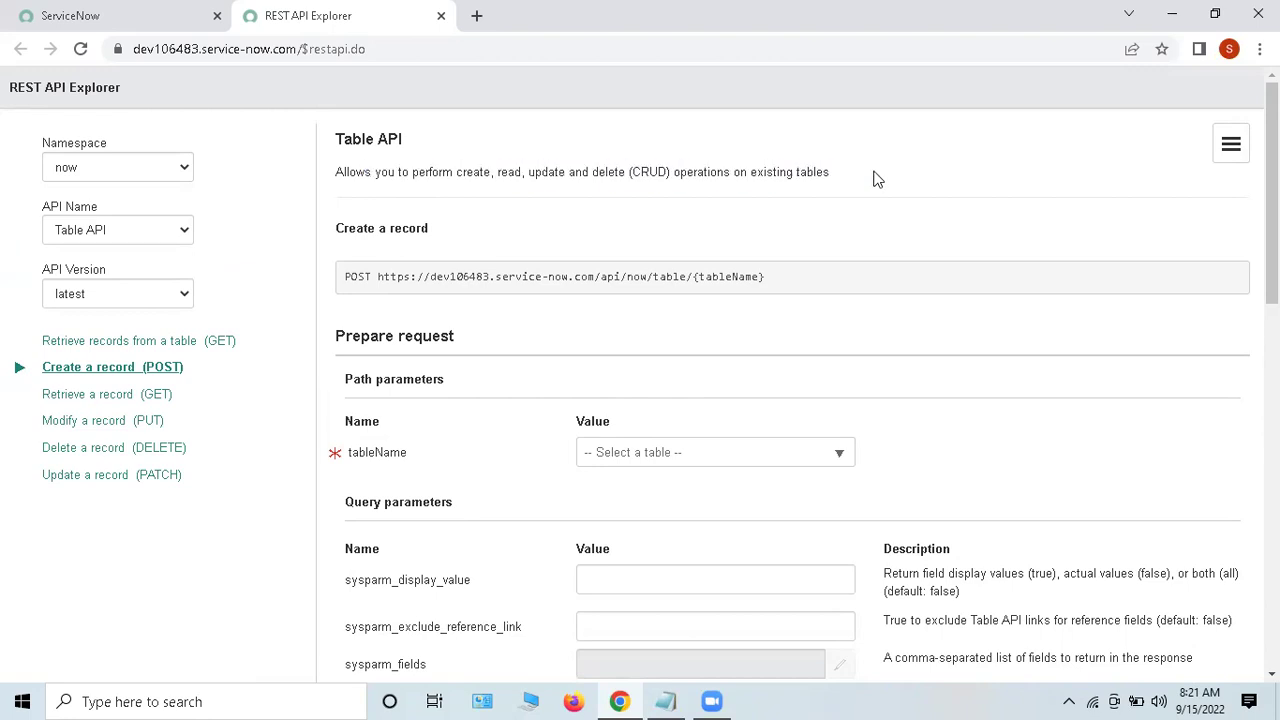
pyautogui.moveTo(873, 179); pyautogui.dragTo(337, 175)
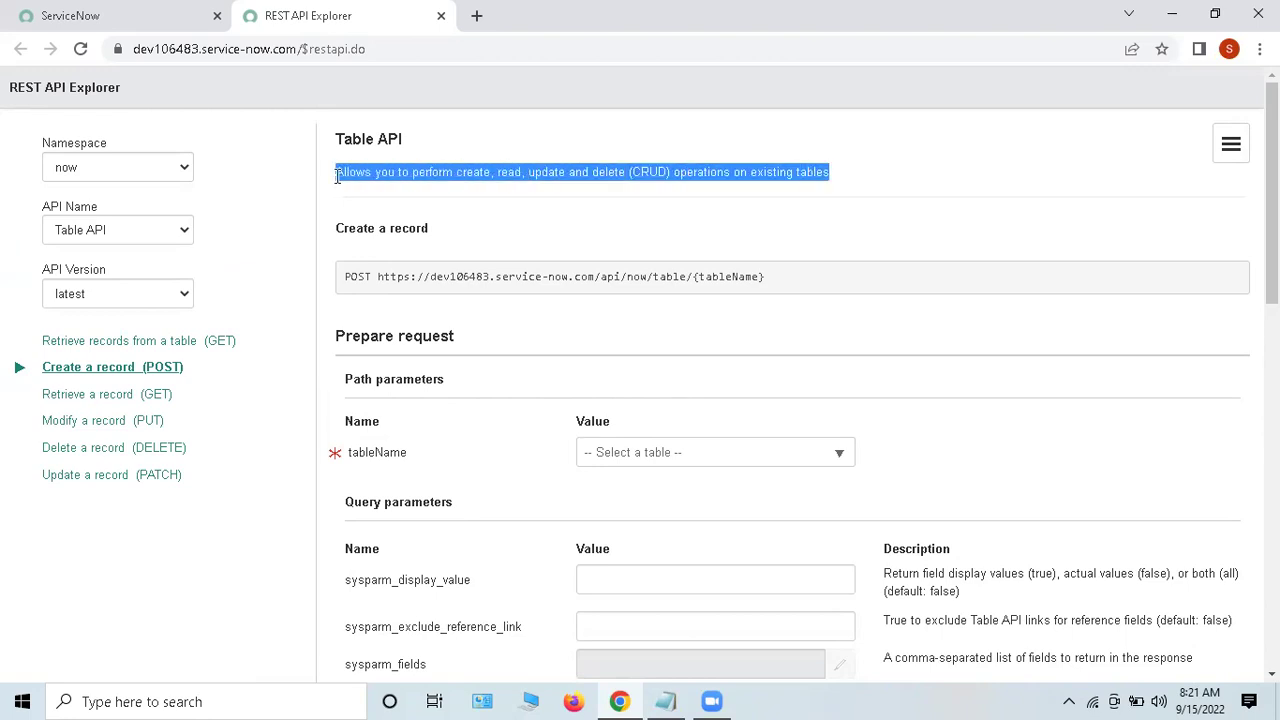
pyautogui.doubleClick(434, 172)
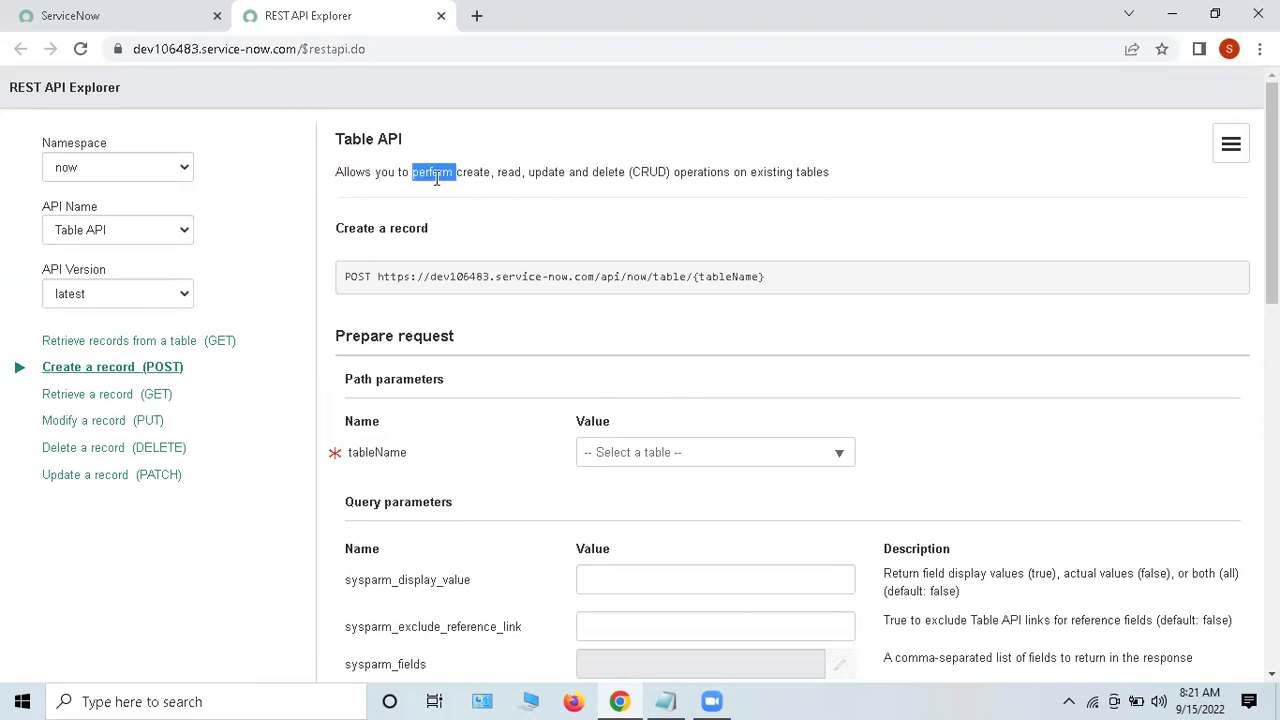
pyautogui.moveTo(440, 232); pyautogui.dragTo(334, 229)
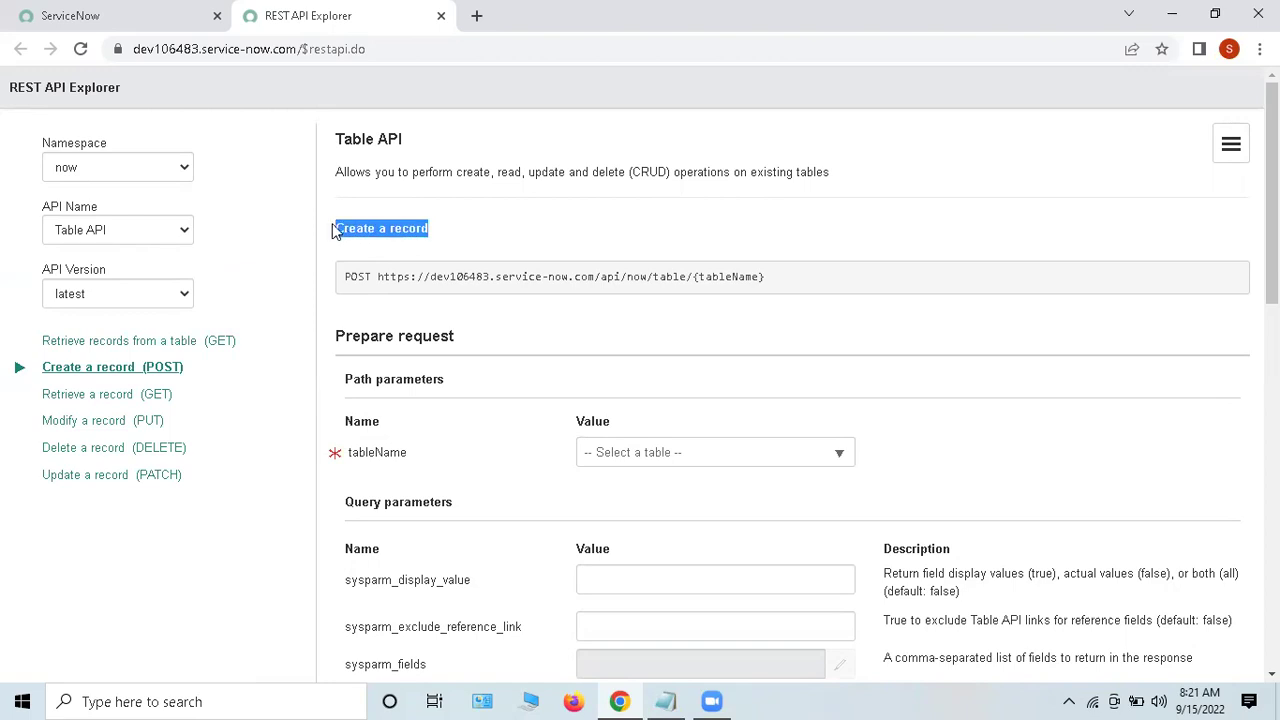
pyautogui.doubleClick(352, 276)
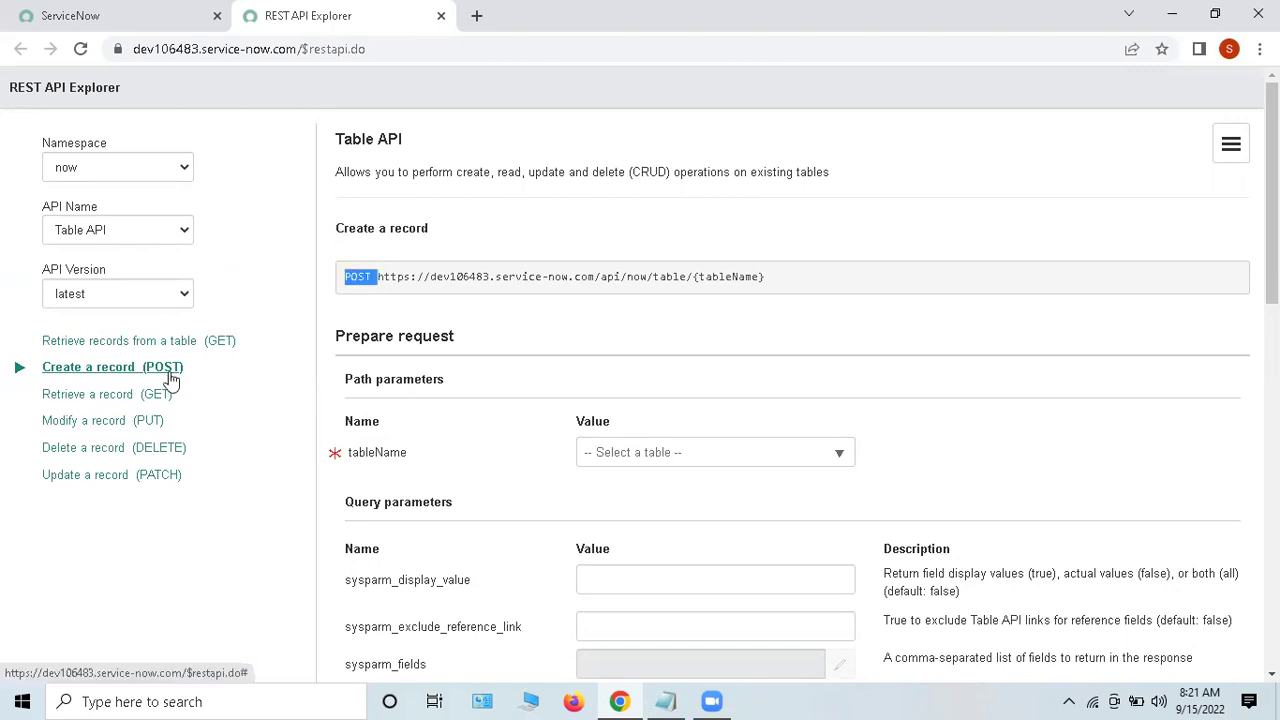
pyautogui.click(449, 297)
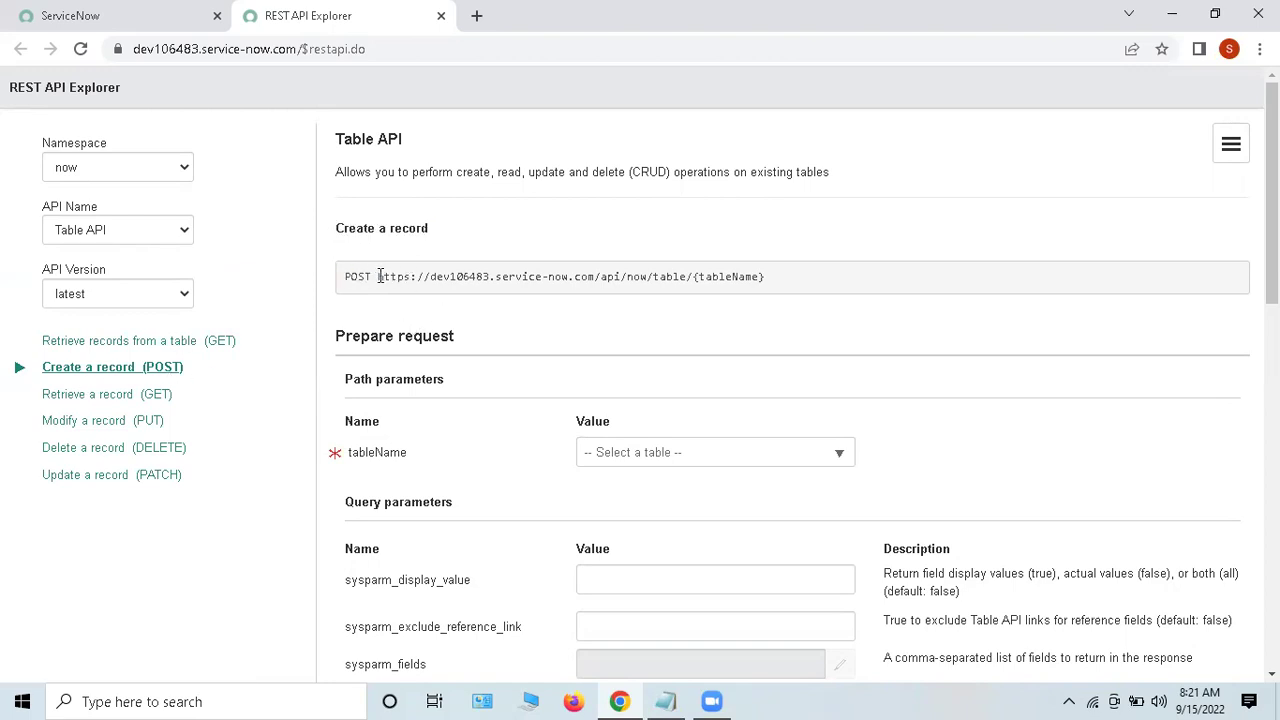
# Step: Inspect the request URL parts: instance address, api, table and {tableName}
pyautogui.moveTo(376, 277); pyautogui.dragTo(600, 282)
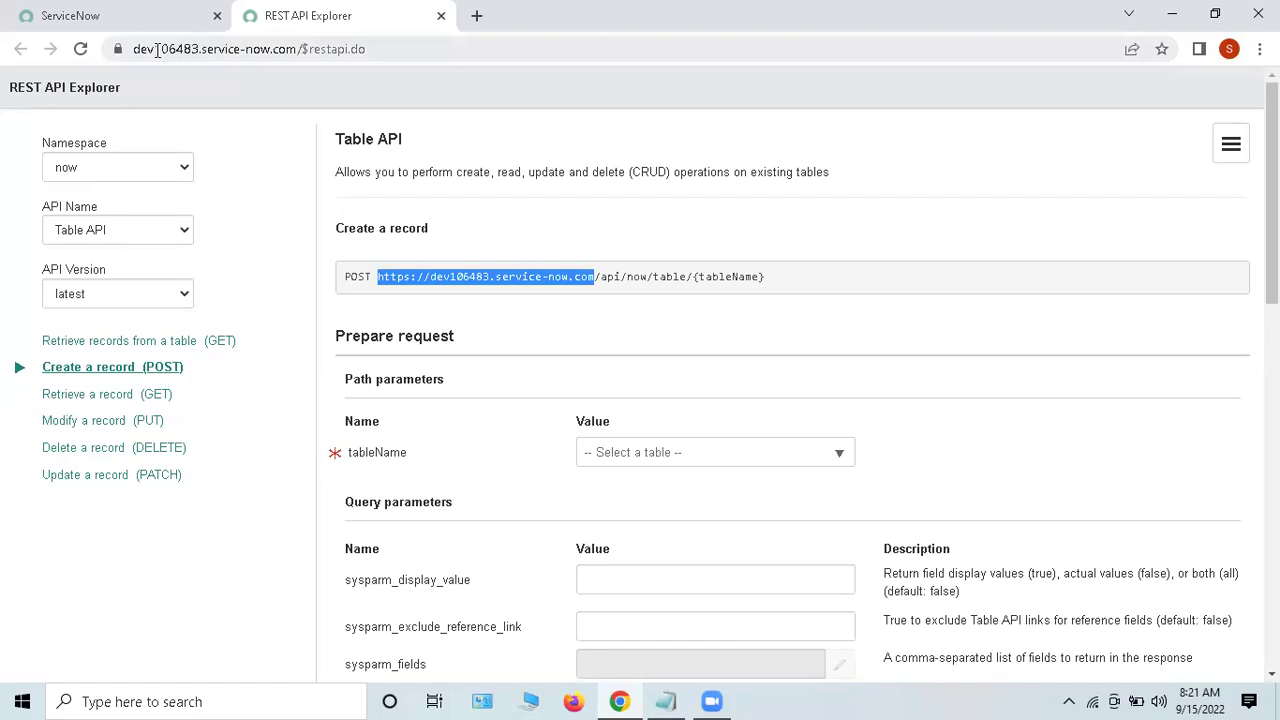
pyautogui.moveTo(157, 50); pyautogui.dragTo(372, 50)
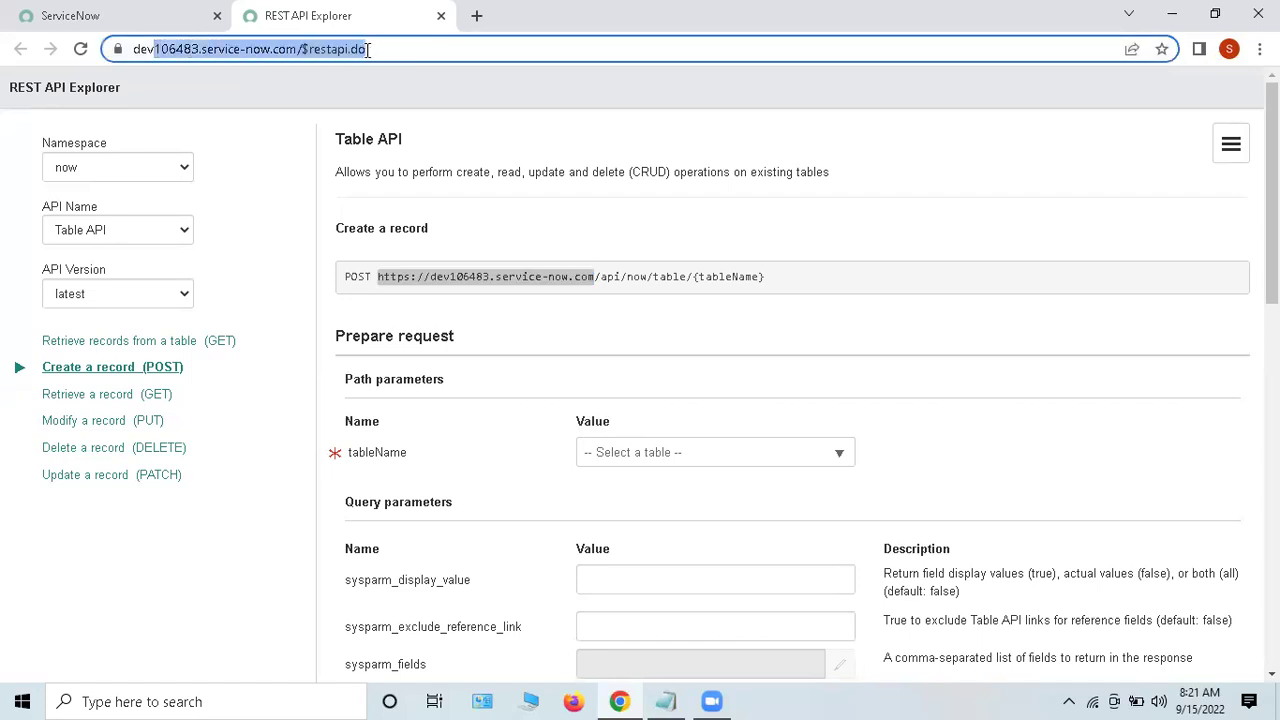
pyautogui.click(610, 272)
pyautogui.doubleClick(610, 276)
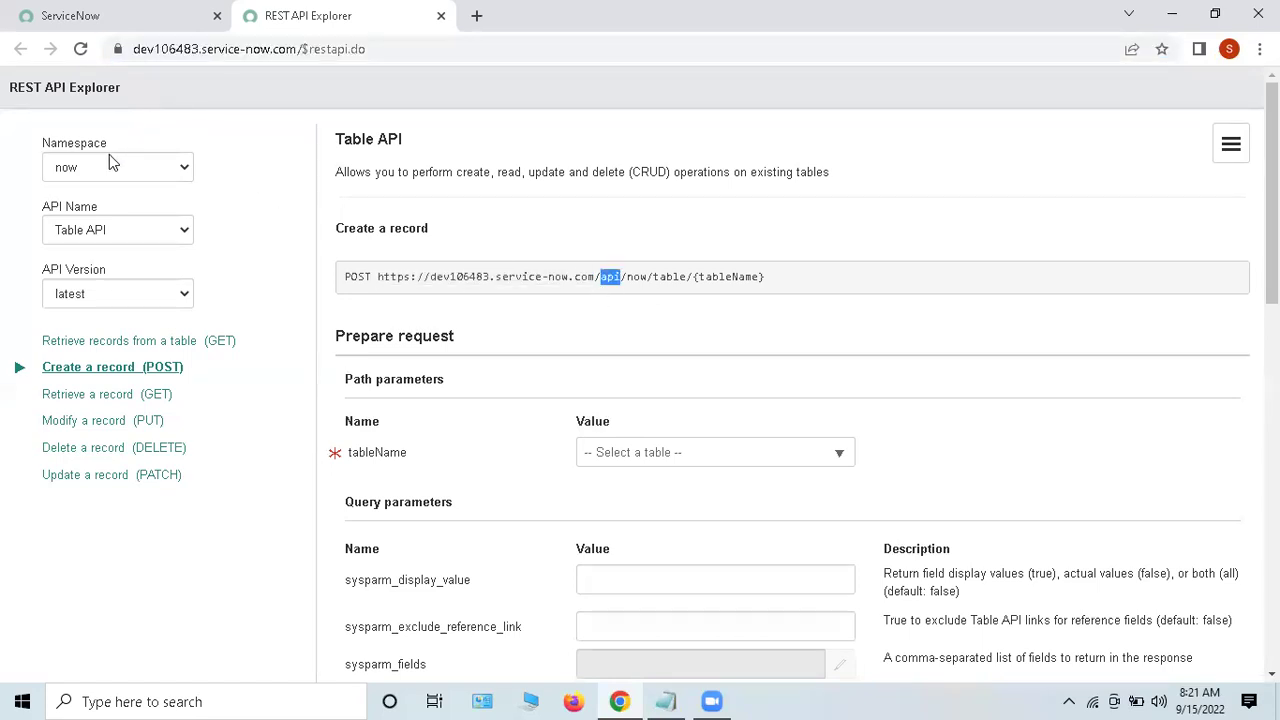
pyautogui.doubleClick(668, 276)
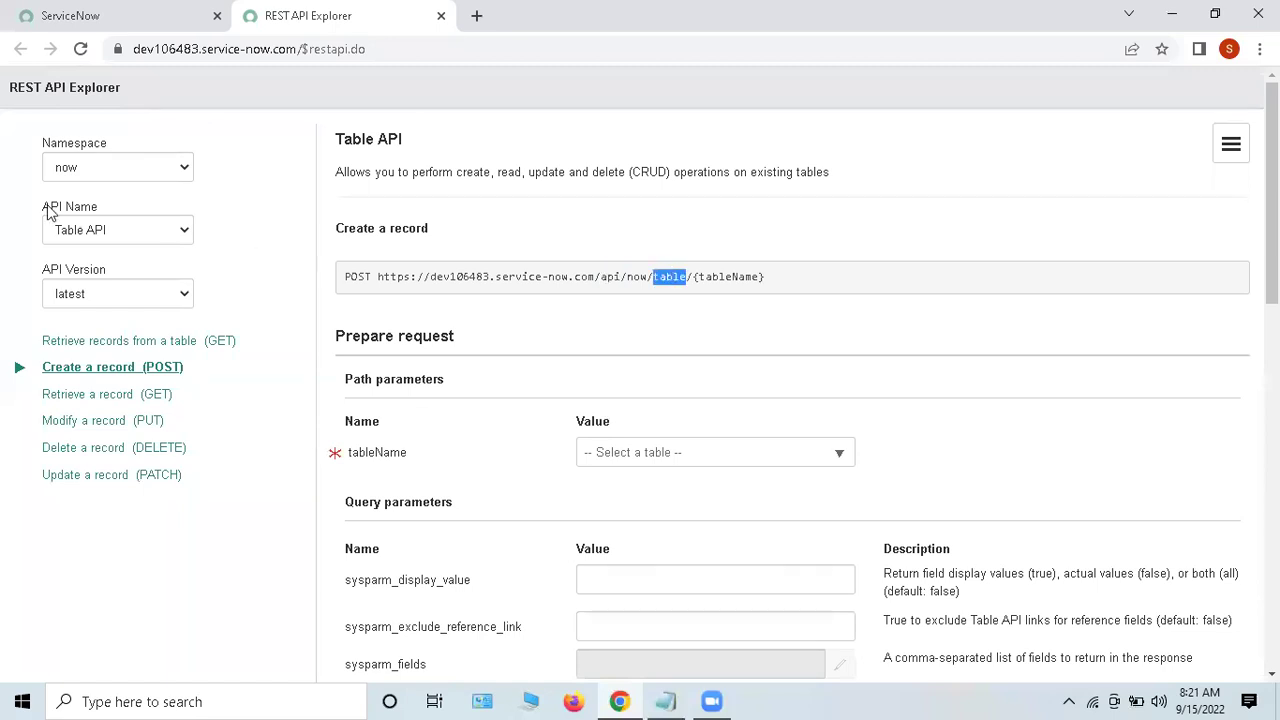
pyautogui.doubleClick(728, 277)
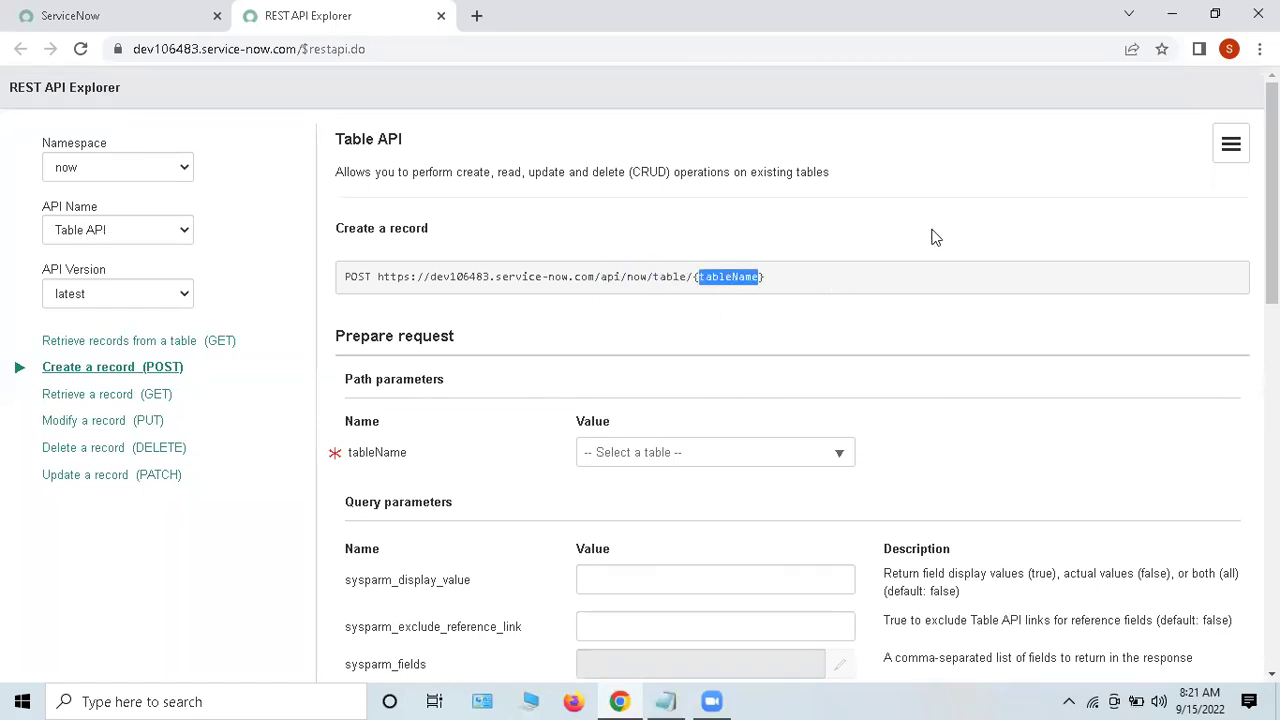
pyautogui.scroll(-1, 935, 237)
pyautogui.scroll(-1, 935, 243)
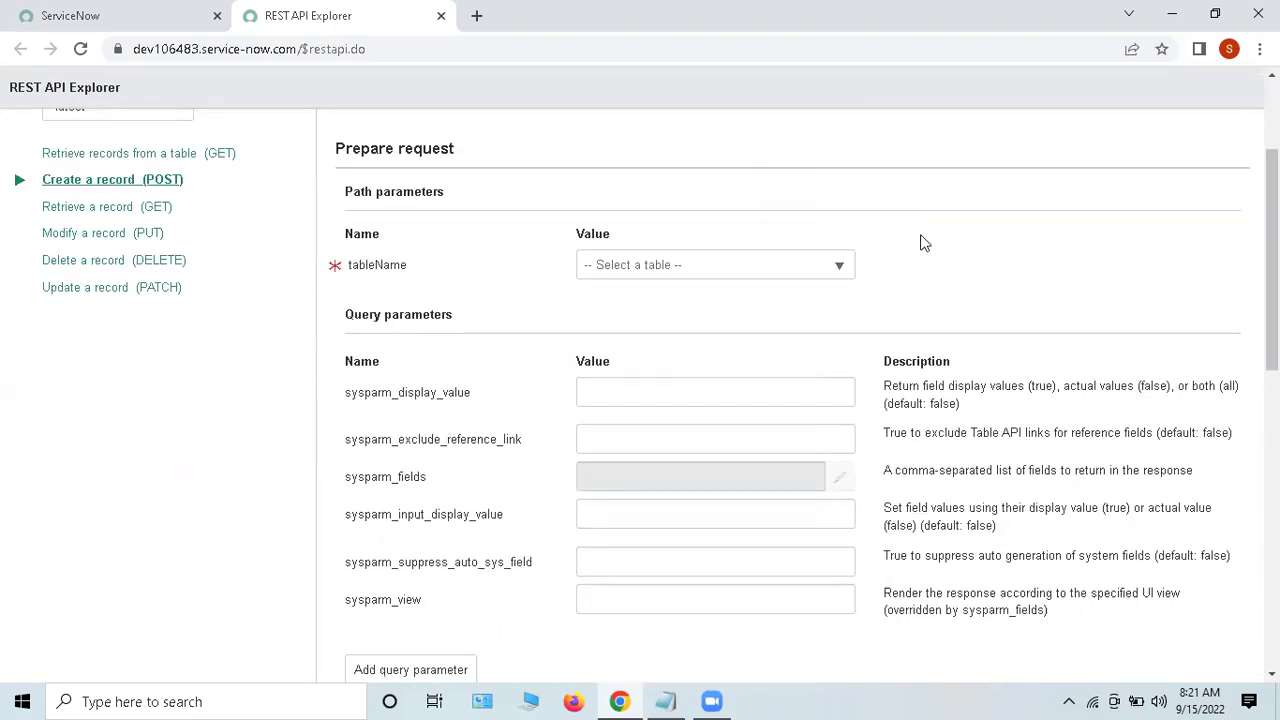
pyautogui.click(632, 279)
pyautogui.write('n')
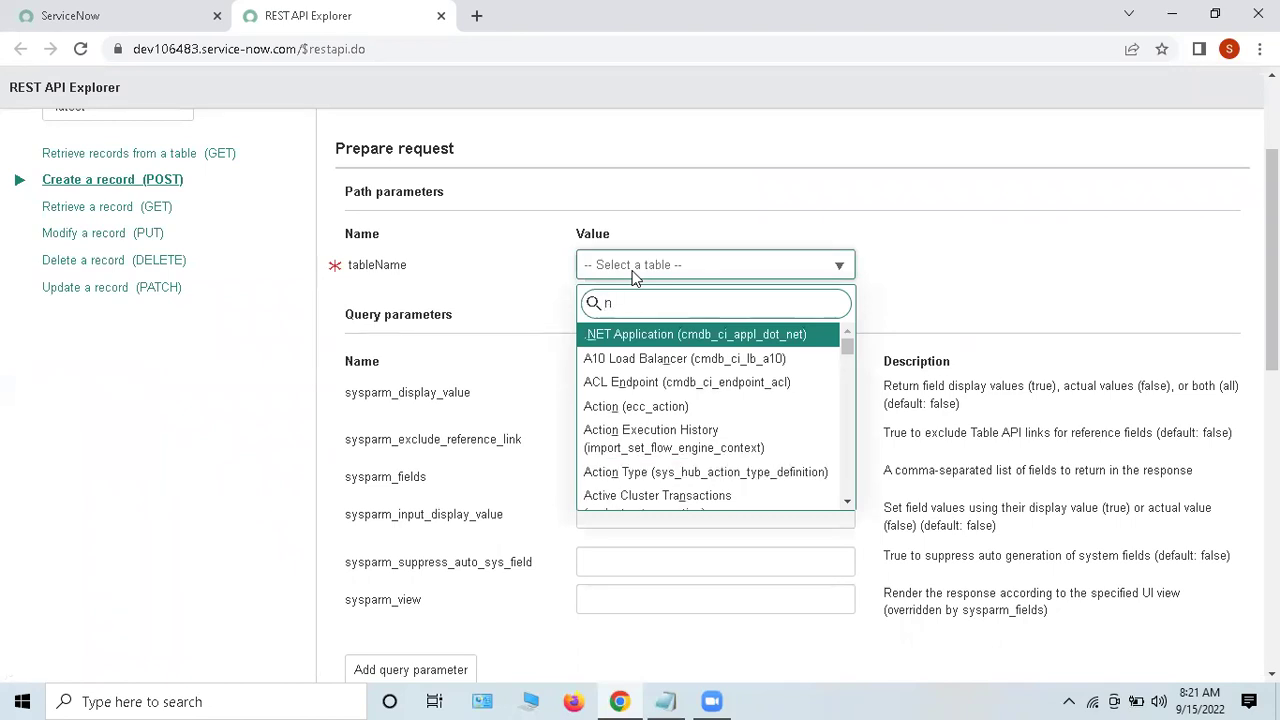
pyautogui.write('ciden')
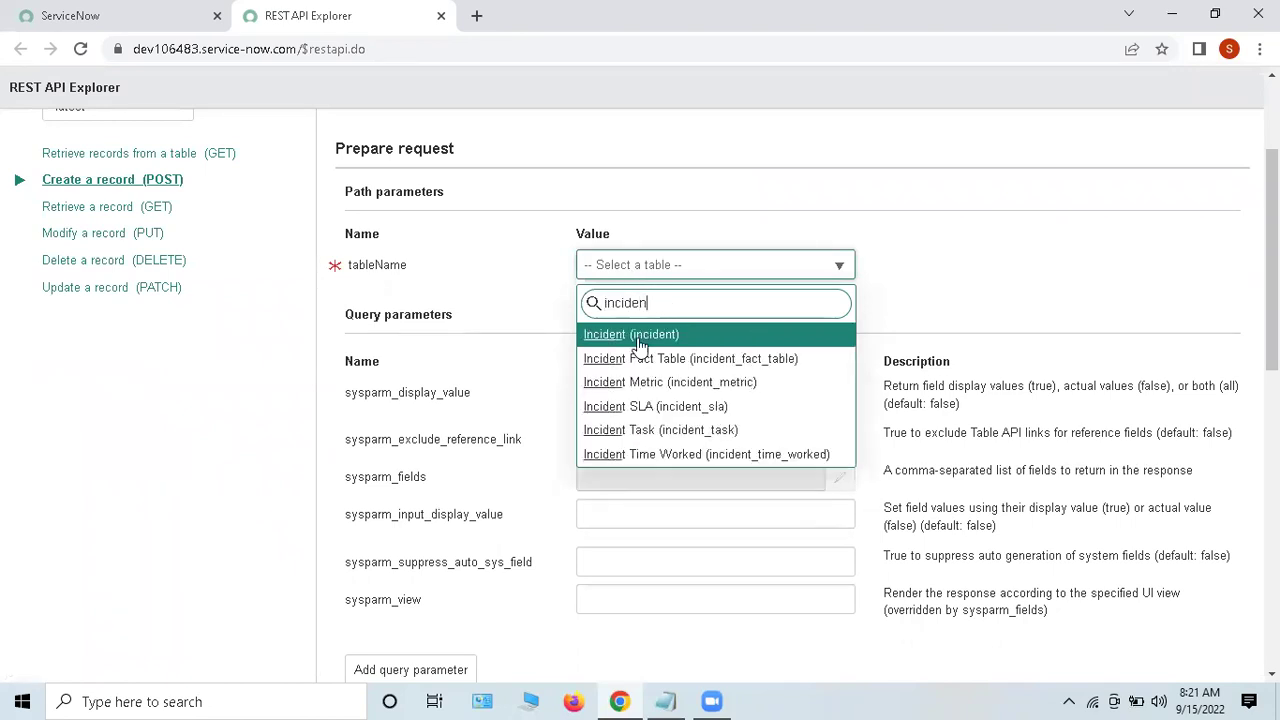
pyautogui.click(636, 340)
pyautogui.scroll(2, 825, 378)
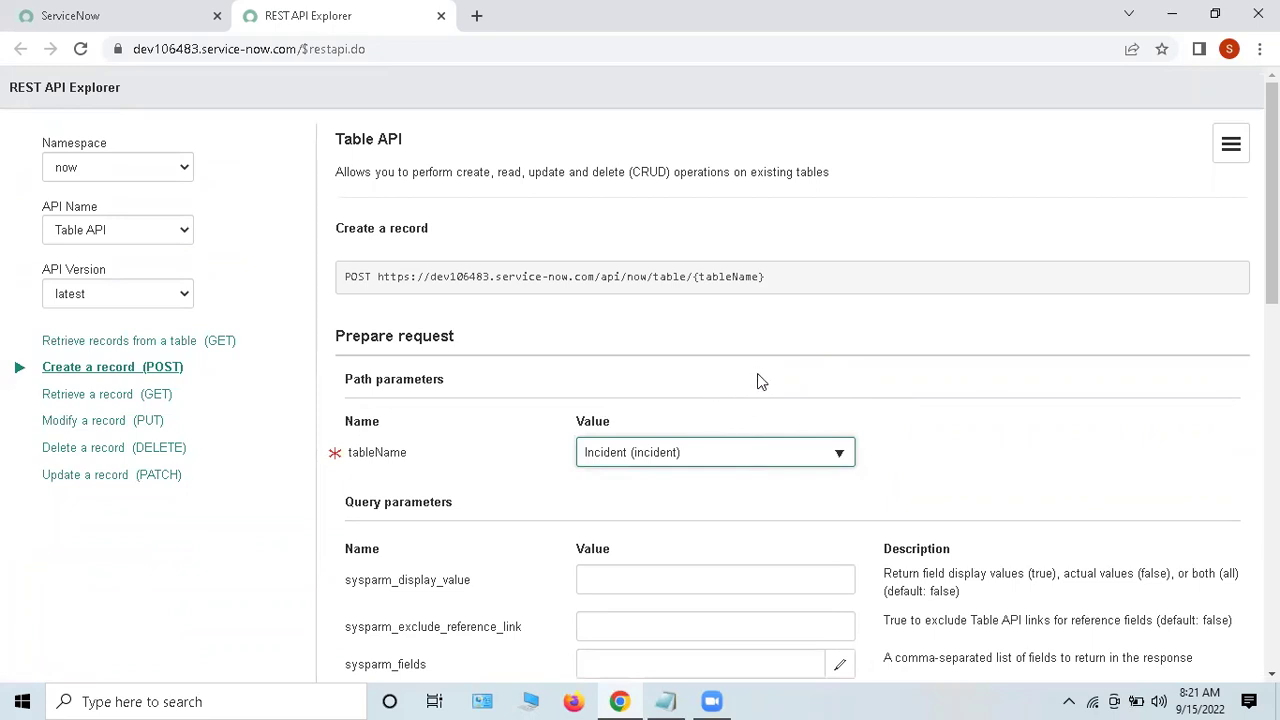
pyautogui.scroll(-1, 760, 380)
pyautogui.moveTo(698, 186); pyautogui.dragTo(760, 186)
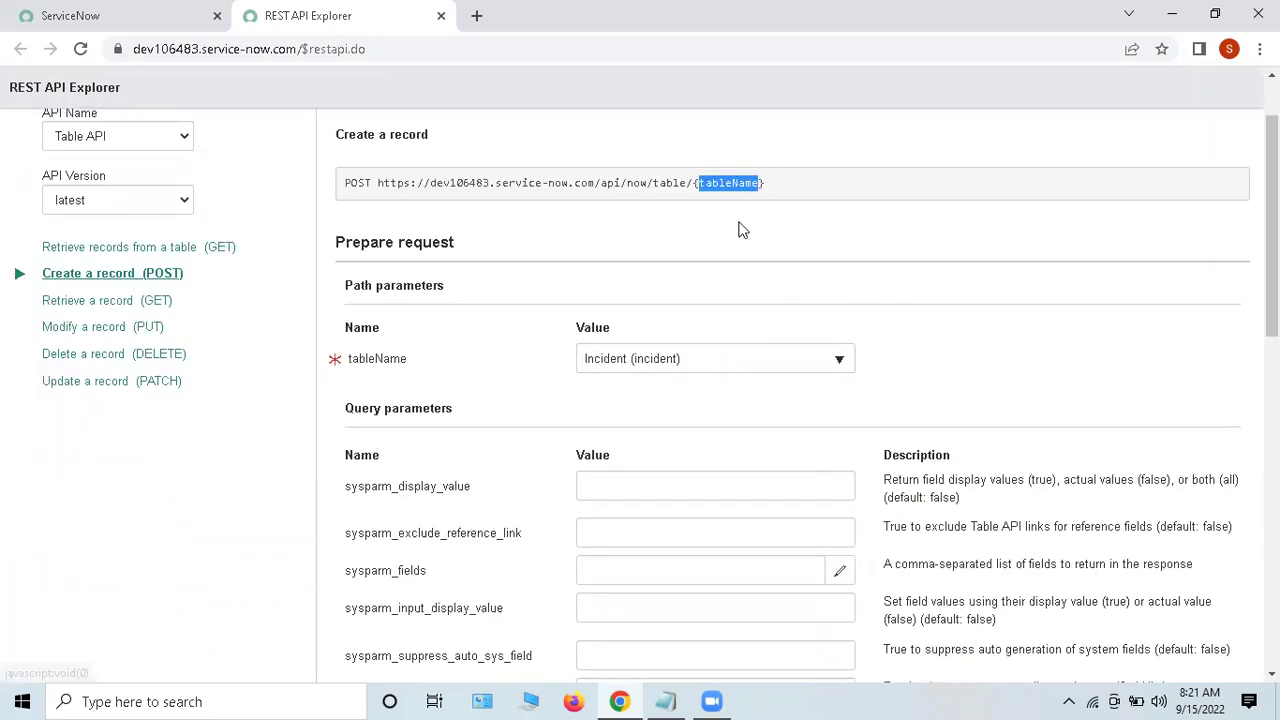
pyautogui.click(761, 223)
pyautogui.scroll(-1, 755, 345)
pyautogui.scroll(-1, 755, 345)
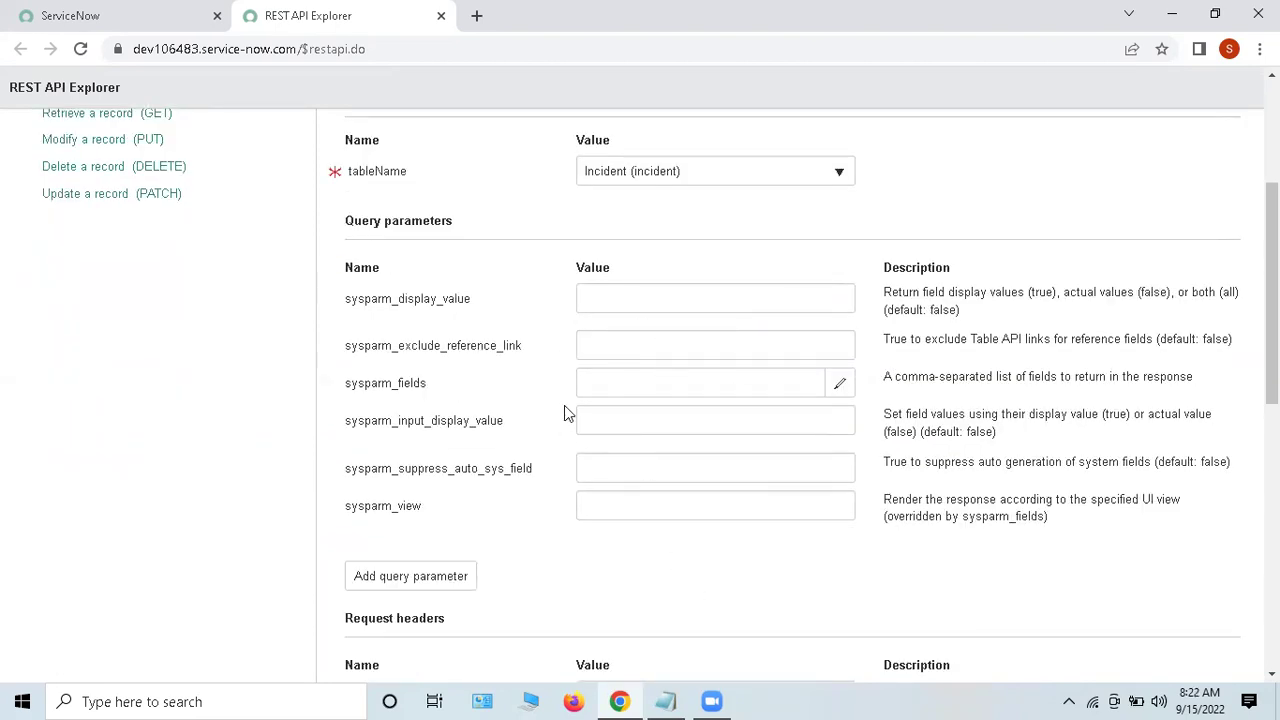
pyautogui.moveTo(338, 308); pyautogui.dragTo(490, 310)
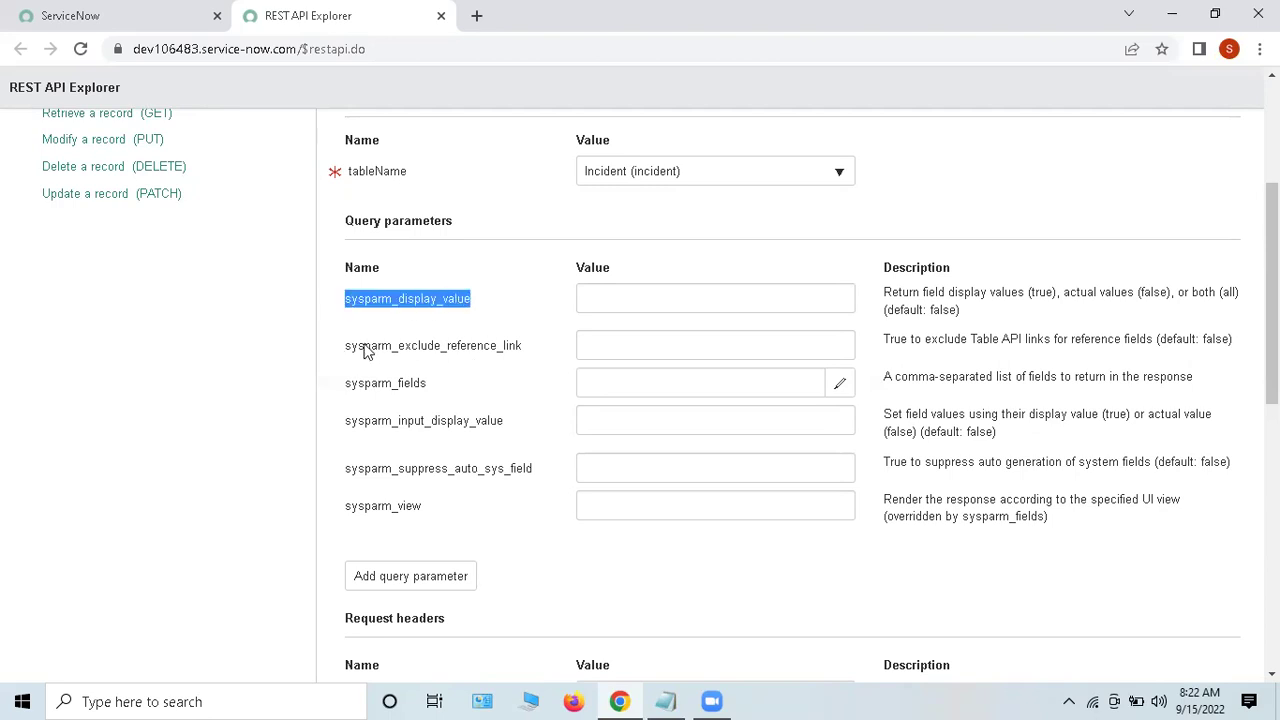
pyautogui.click(641, 292)
pyautogui.moveTo(343, 306); pyautogui.dragTo(472, 306)
pyautogui.moveTo(964, 313); pyautogui.dragTo(880, 289)
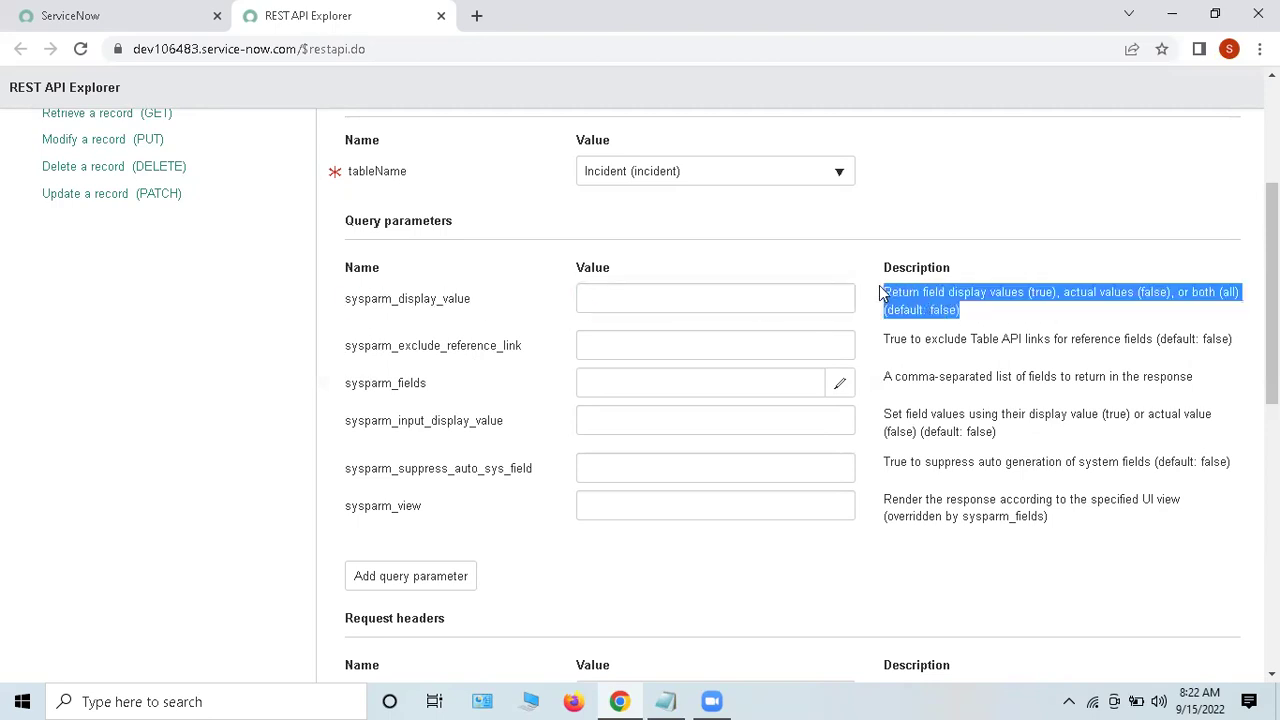
pyautogui.tripleClick(1032, 340)
pyautogui.doubleClick(1003, 378)
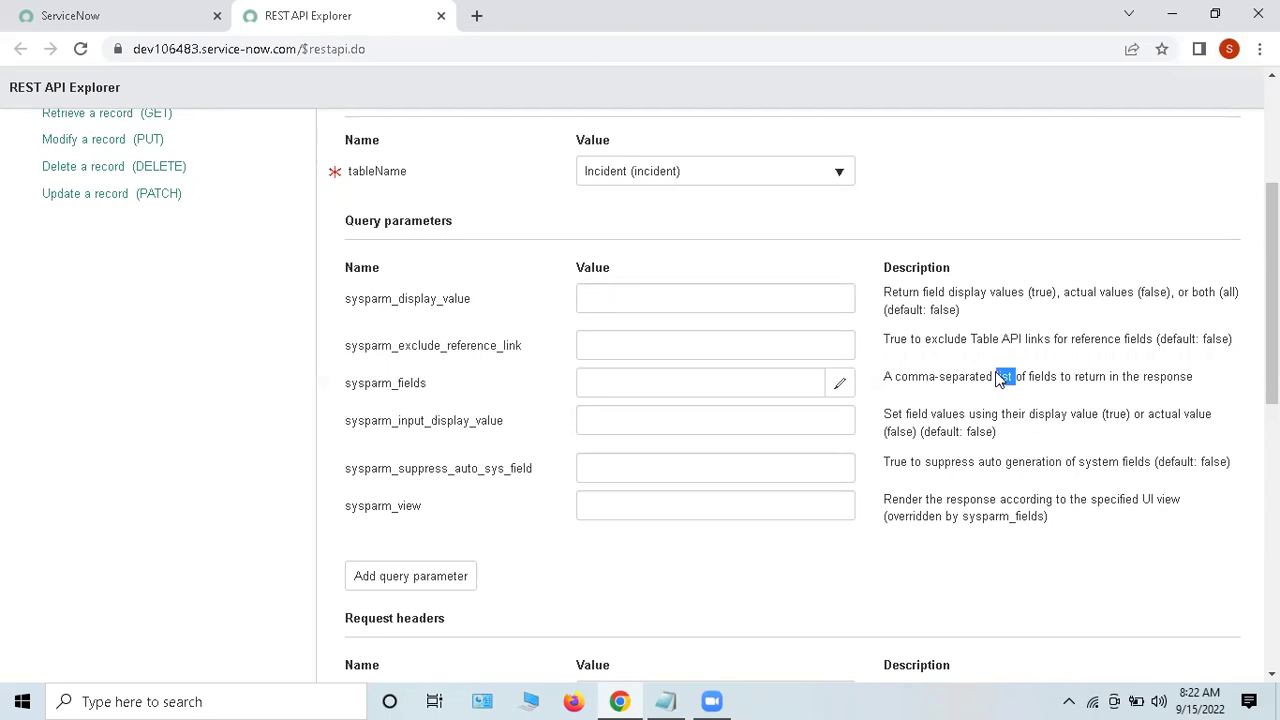
pyautogui.moveTo(340, 391); pyautogui.dragTo(458, 388)
pyautogui.moveTo(332, 428); pyautogui.dragTo(510, 428)
pyautogui.moveTo(367, 499); pyautogui.dragTo(440, 507)
pyautogui.moveTo(998, 385); pyautogui.dragTo(1030, 490)
pyautogui.click(1030, 398)
pyautogui.scroll(-1, 1024, 378)
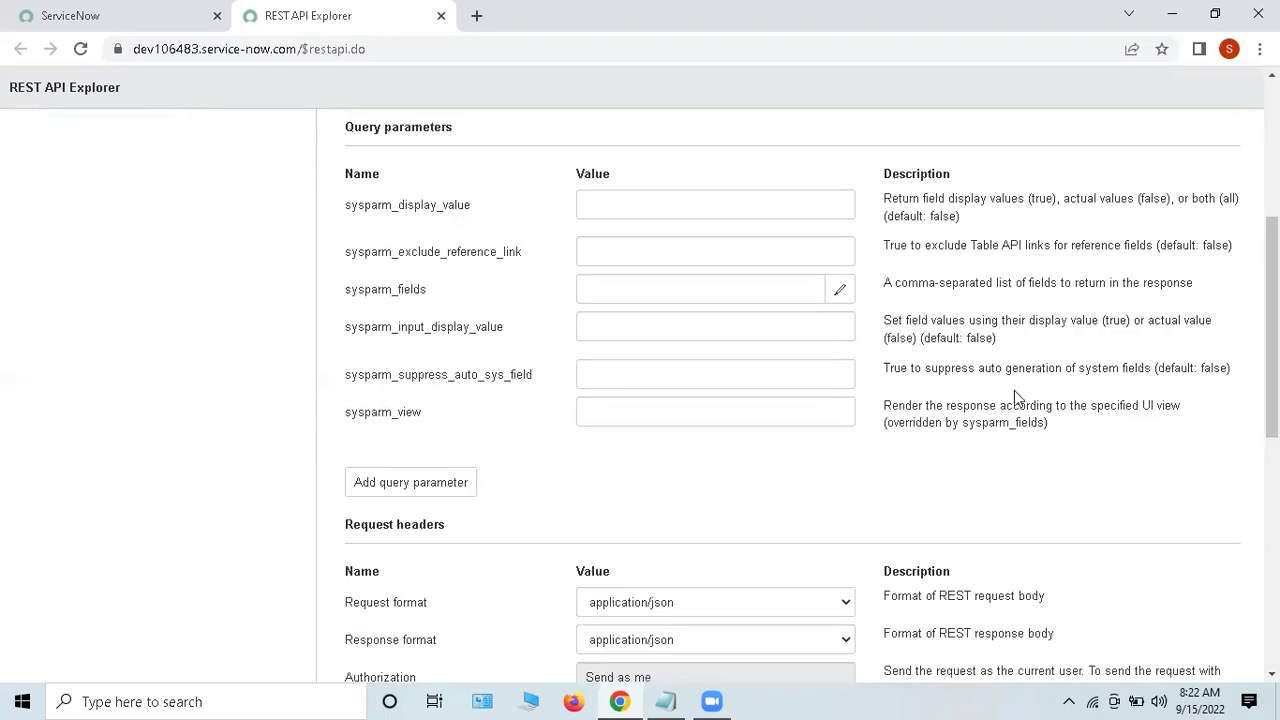
pyautogui.scroll(-4, 1036, 405)
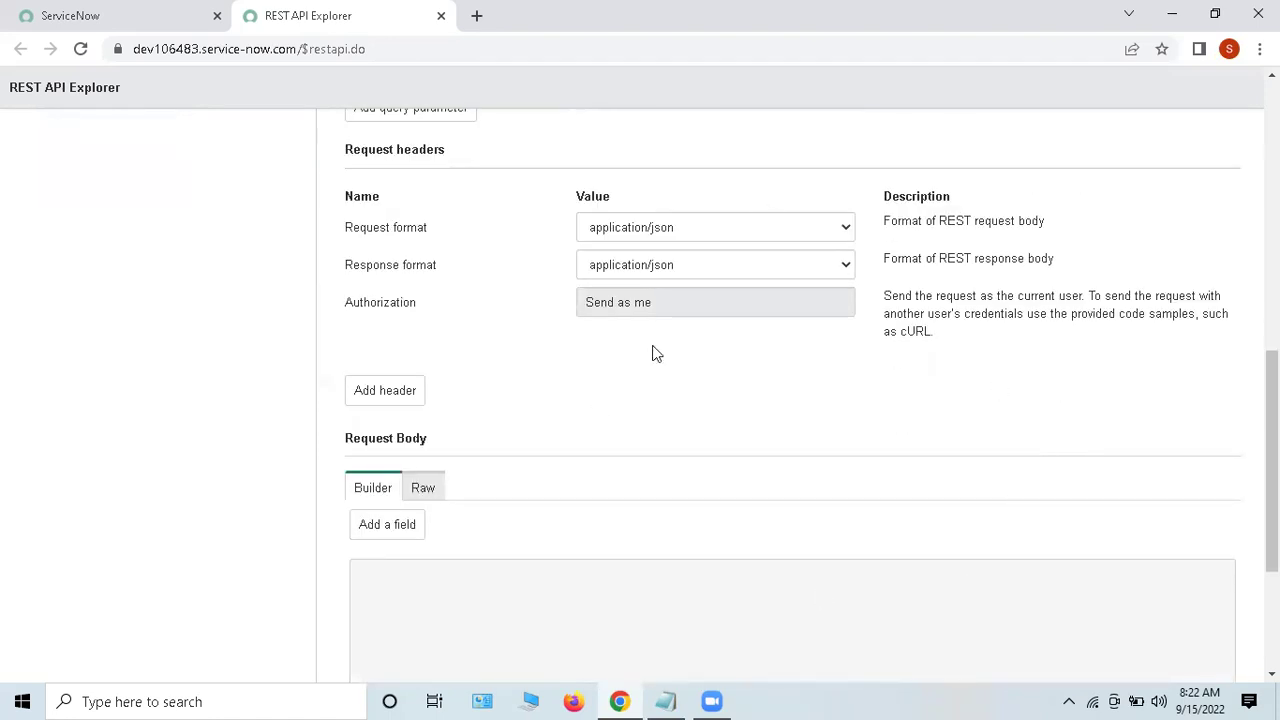
pyautogui.moveTo(355, 230); pyautogui.dragTo(432, 231)
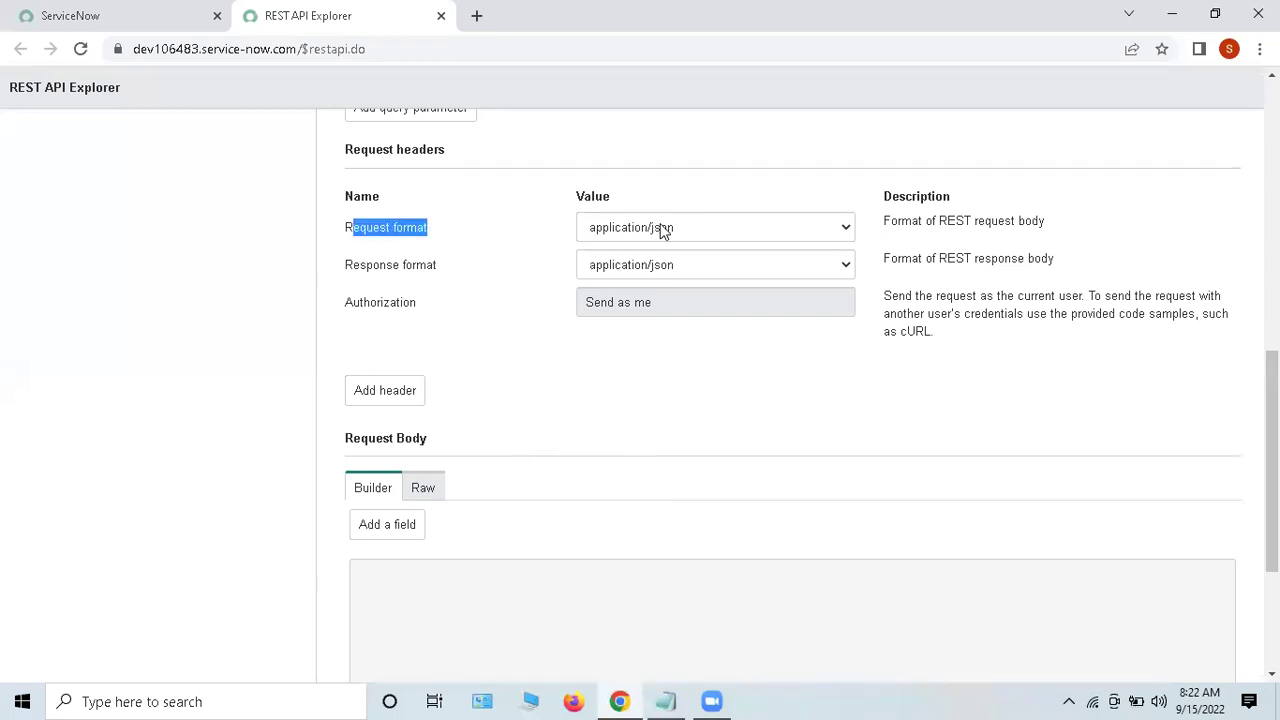
pyautogui.moveTo(347, 268); pyautogui.dragTo(483, 261)
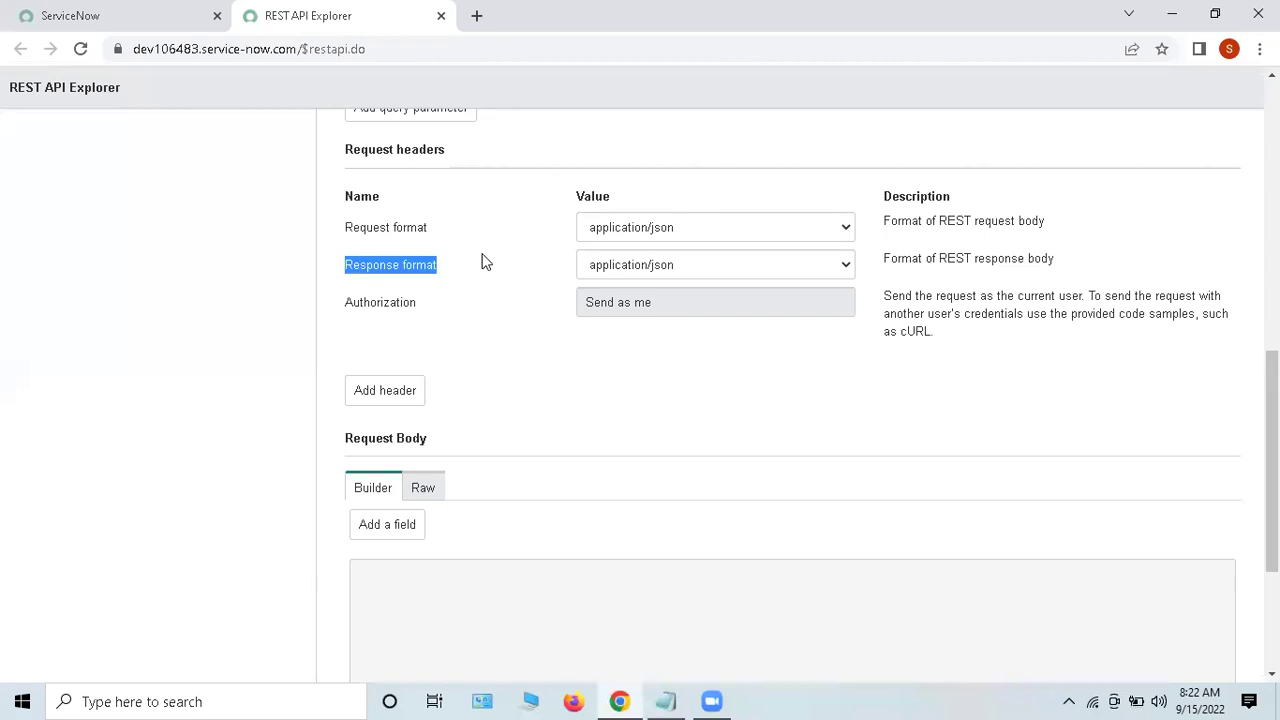
pyautogui.click(646, 238)
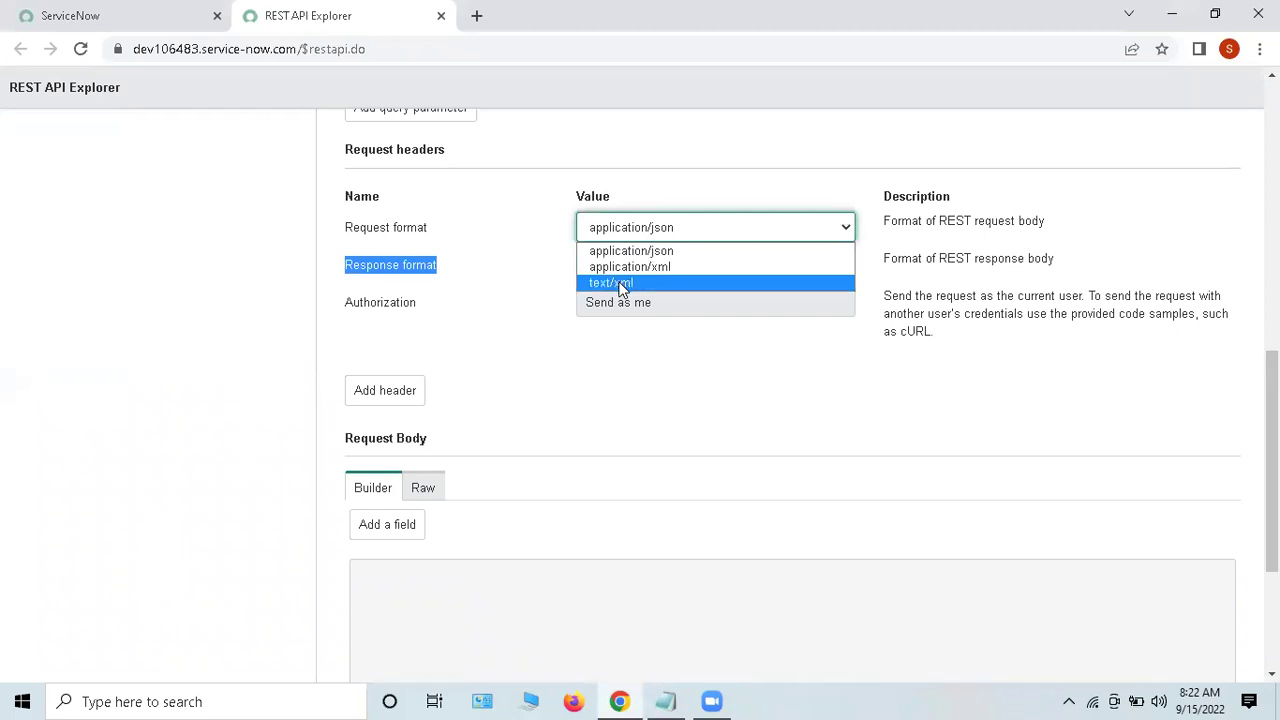
pyautogui.click(645, 365)
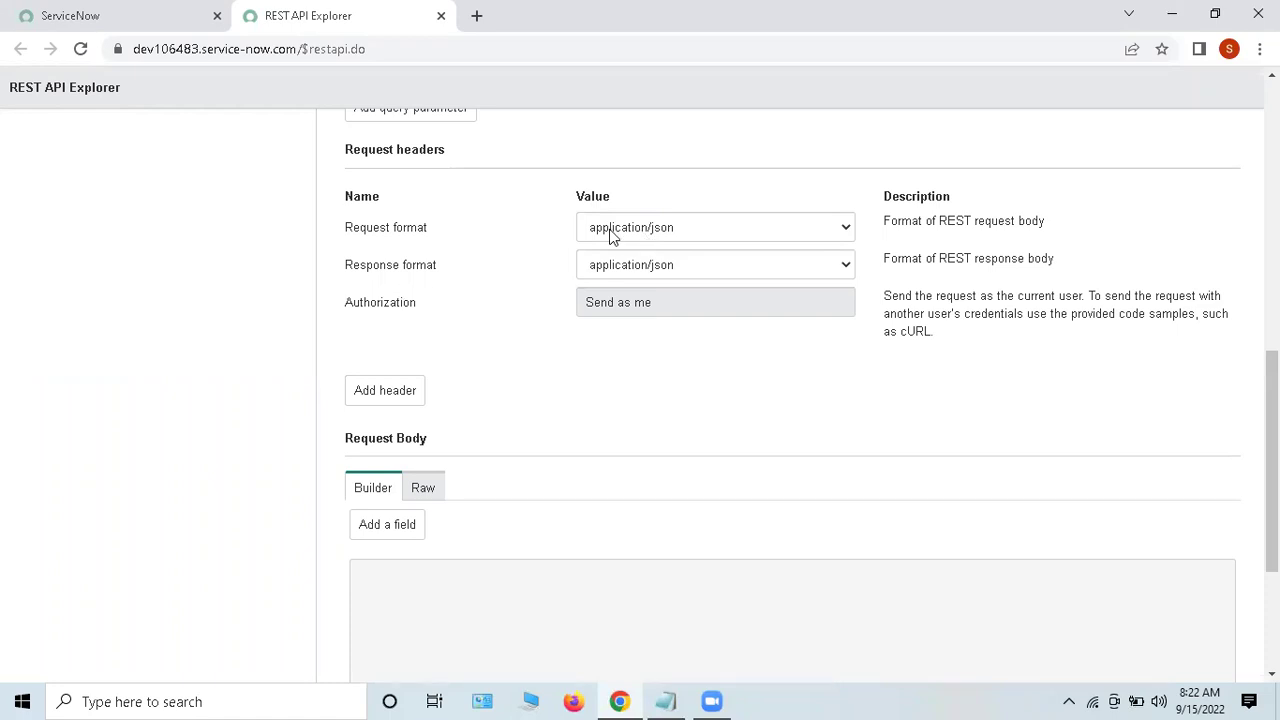
pyautogui.moveTo(910, 226); pyautogui.dragTo(1051, 222)
pyautogui.click(1053, 224)
pyautogui.click(685, 307)
pyautogui.click(685, 307)
pyautogui.click(685, 307)
pyautogui.click(619, 378)
pyautogui.moveTo(148, 50); pyautogui.dragTo(310, 52)
pyautogui.click(735, 378)
pyautogui.scroll(-1, 828, 393)
pyautogui.scroll(1, 821, 388)
pyautogui.moveTo(364, 152); pyautogui.dragTo(446, 151)
pyautogui.click(514, 377)
pyautogui.scroll(-3, 690, 347)
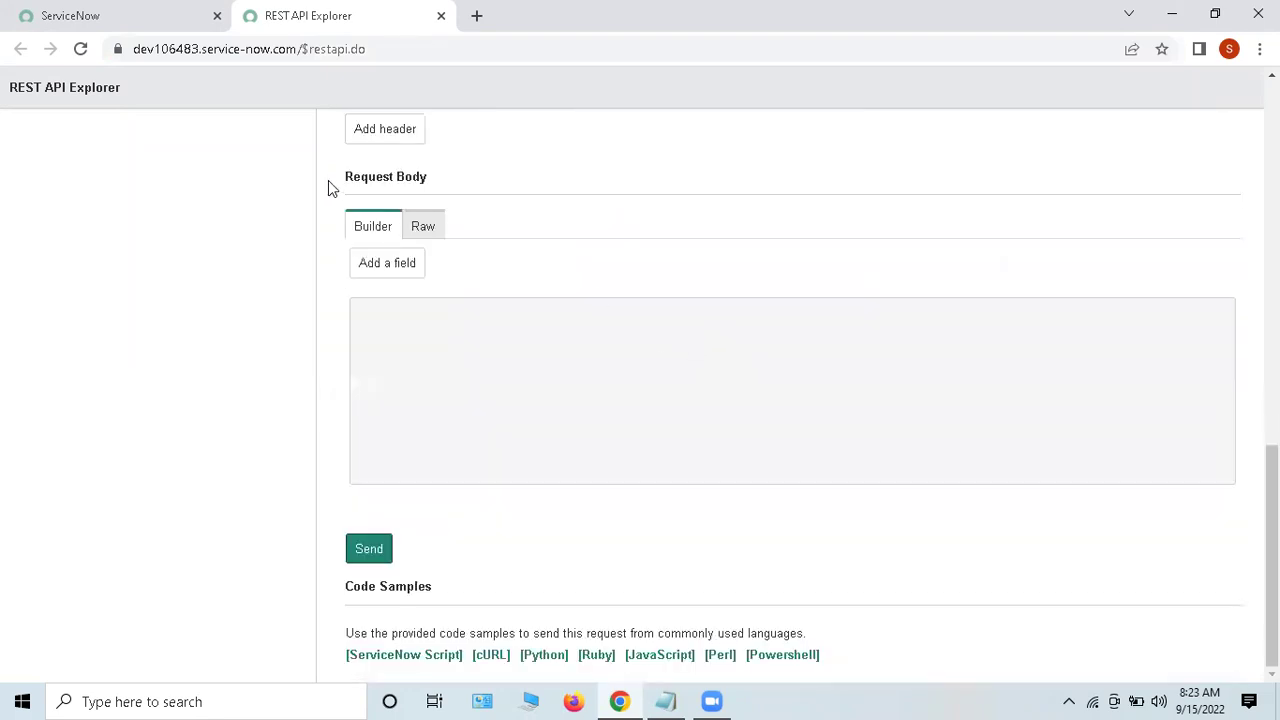
# Step: Look at the raw Request Body editor, then return to the field-by-field body builder
pyautogui.moveTo(328, 180); pyautogui.dragTo(451, 189)
pyautogui.click(564, 388)
pyautogui.click(421, 230)
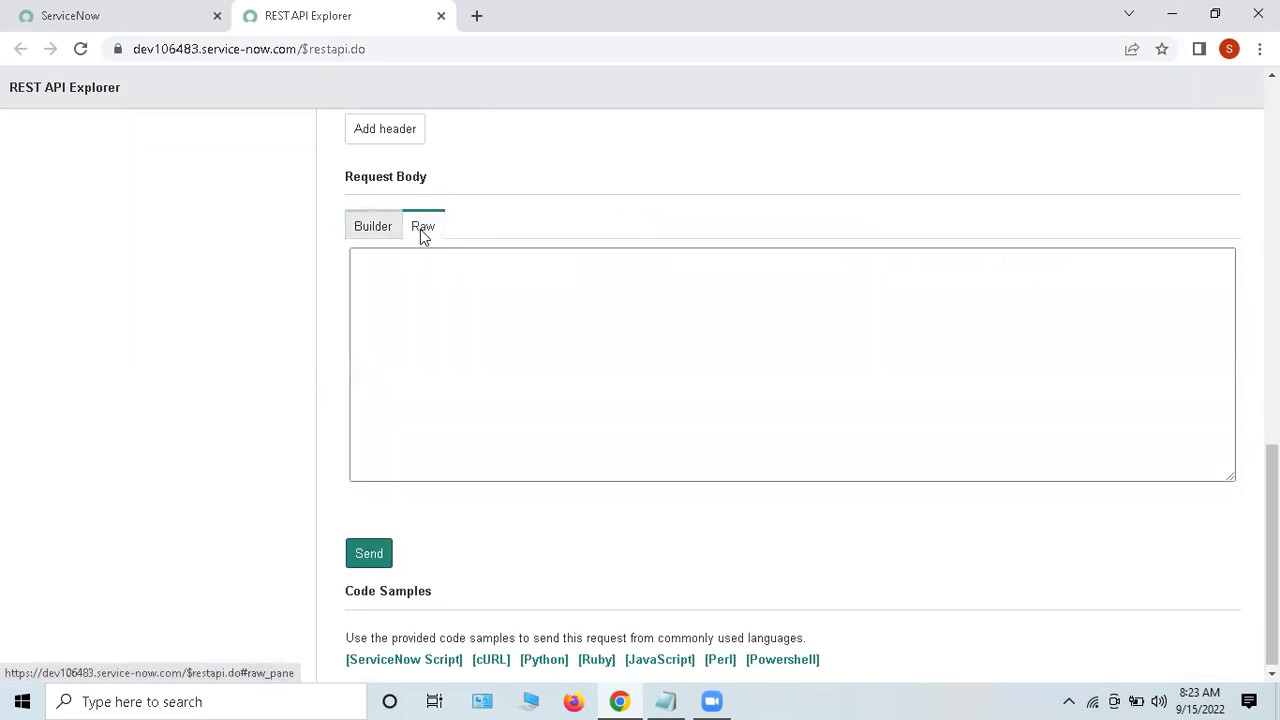
pyautogui.click(357, 258)
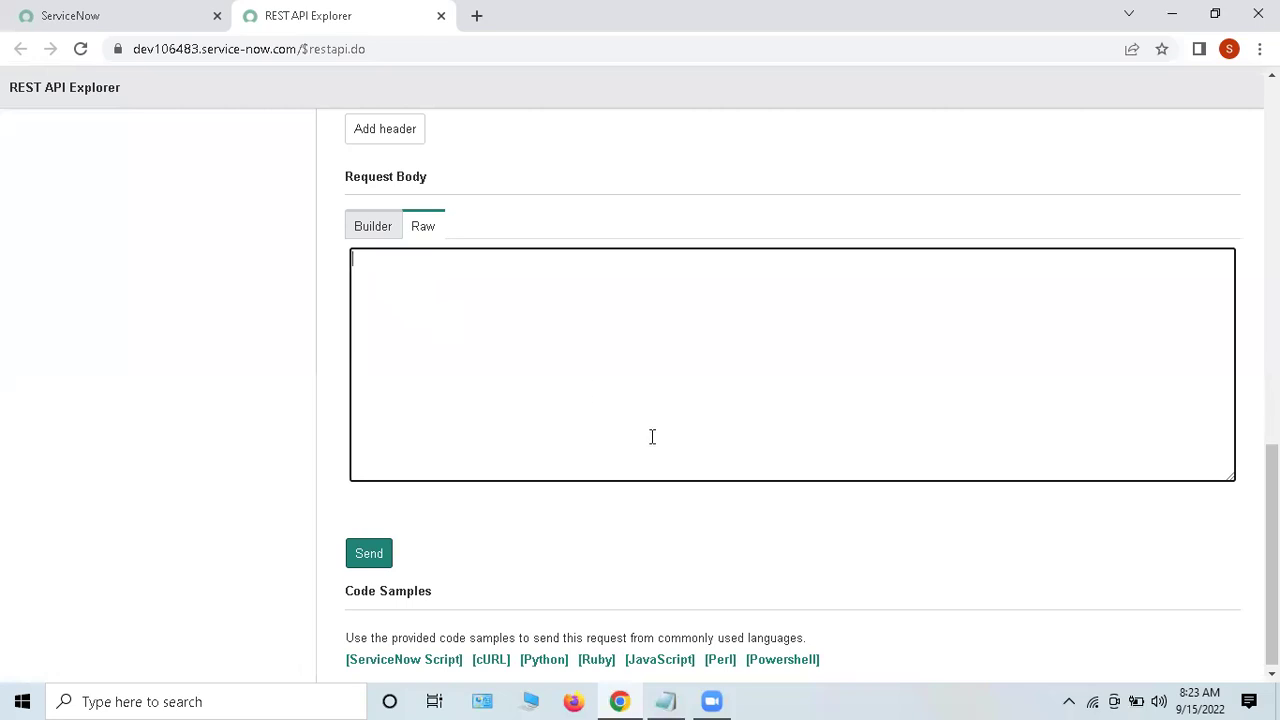
pyautogui.click(381, 236)
# Step: Add a Description field to the request body with value 'Testing REST API Explorer'
pyautogui.click(395, 270)
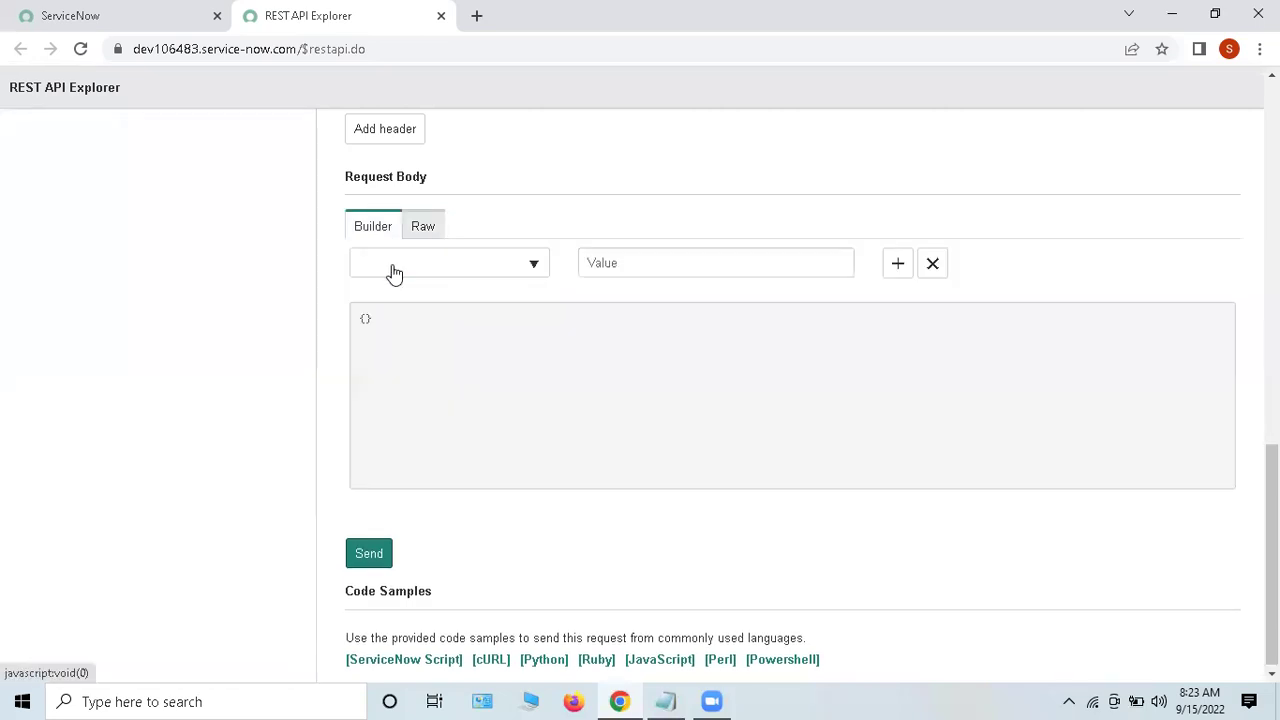
pyautogui.click(414, 268)
pyautogui.write('desc')
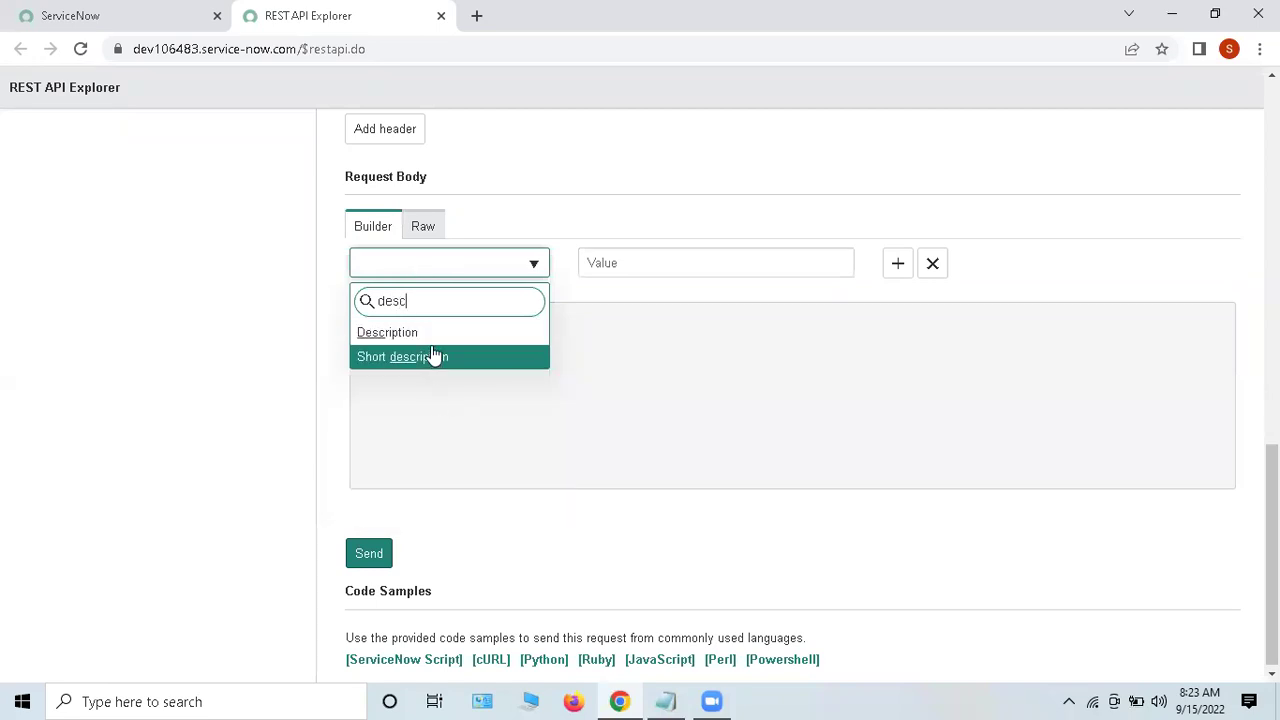
pyautogui.click(455, 335)
pyautogui.click(624, 261)
pyautogui.write('Te')
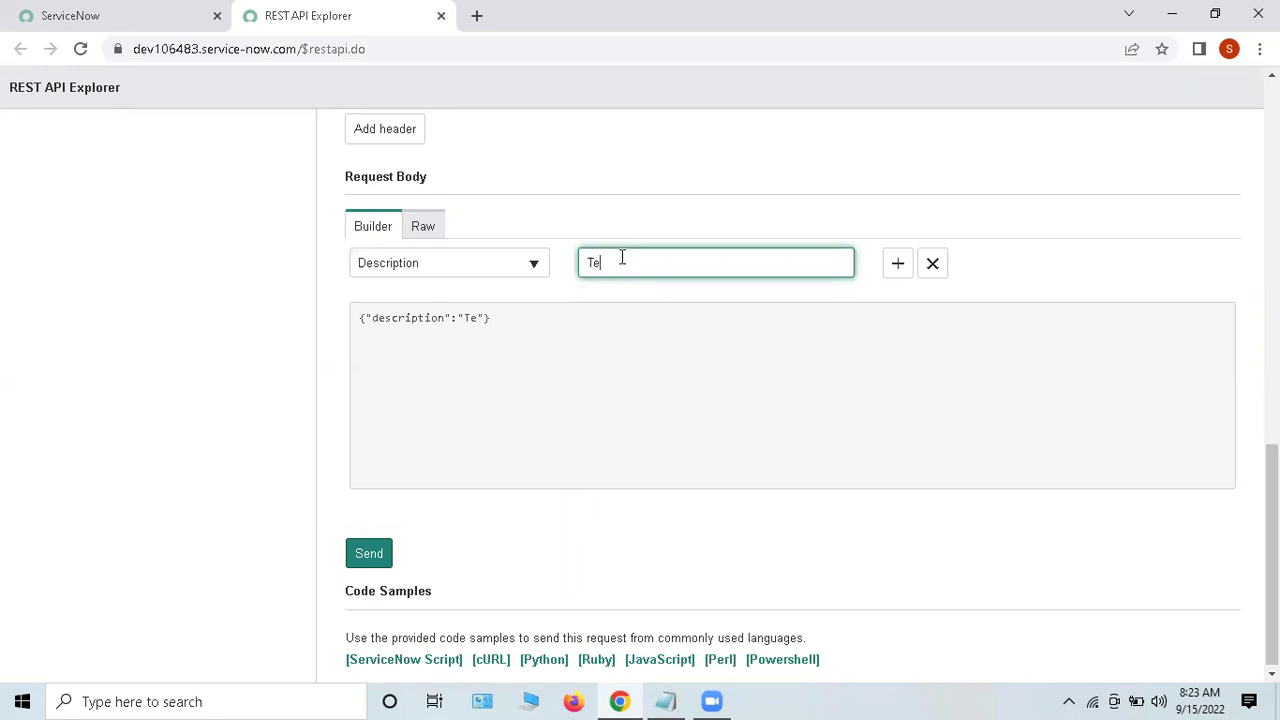
pyautogui.write('sting REST API Explorere')
pyautogui.press('BackSpace')
# Step: Add a second row setting Short description to 'Testing'
pyautogui.click(898, 266)
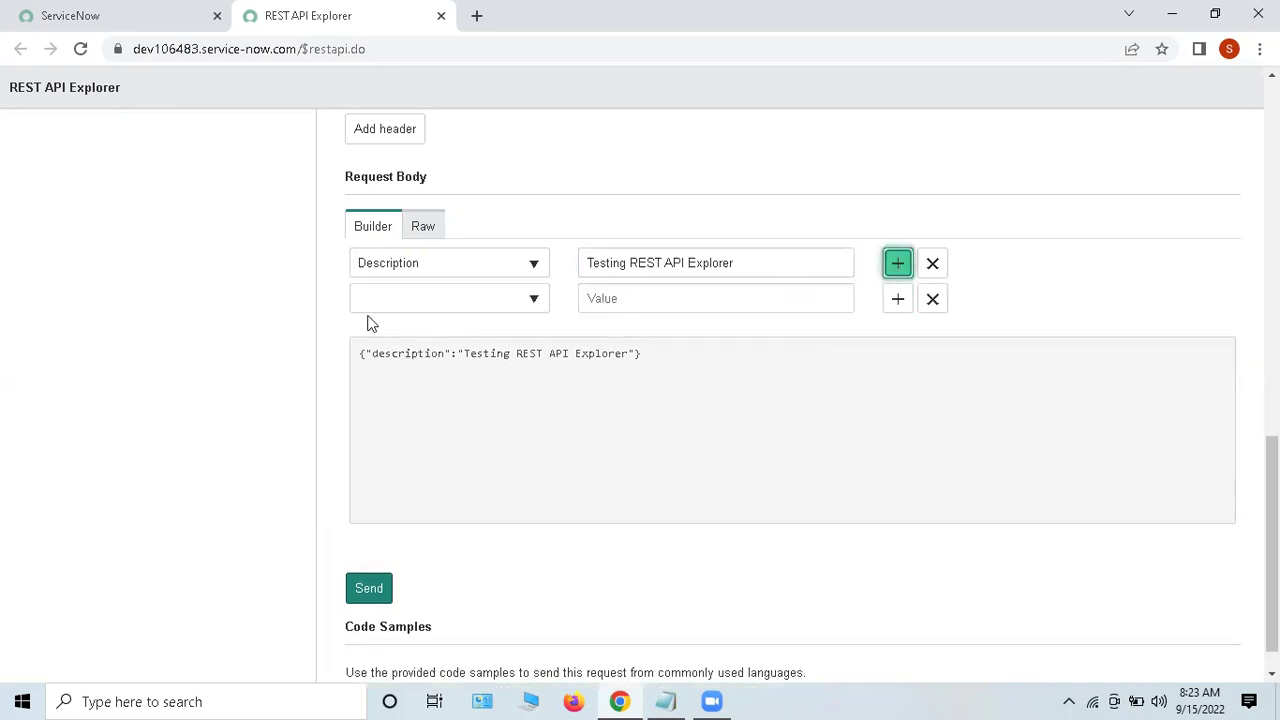
pyautogui.click(390, 299)
pyautogui.write('s')
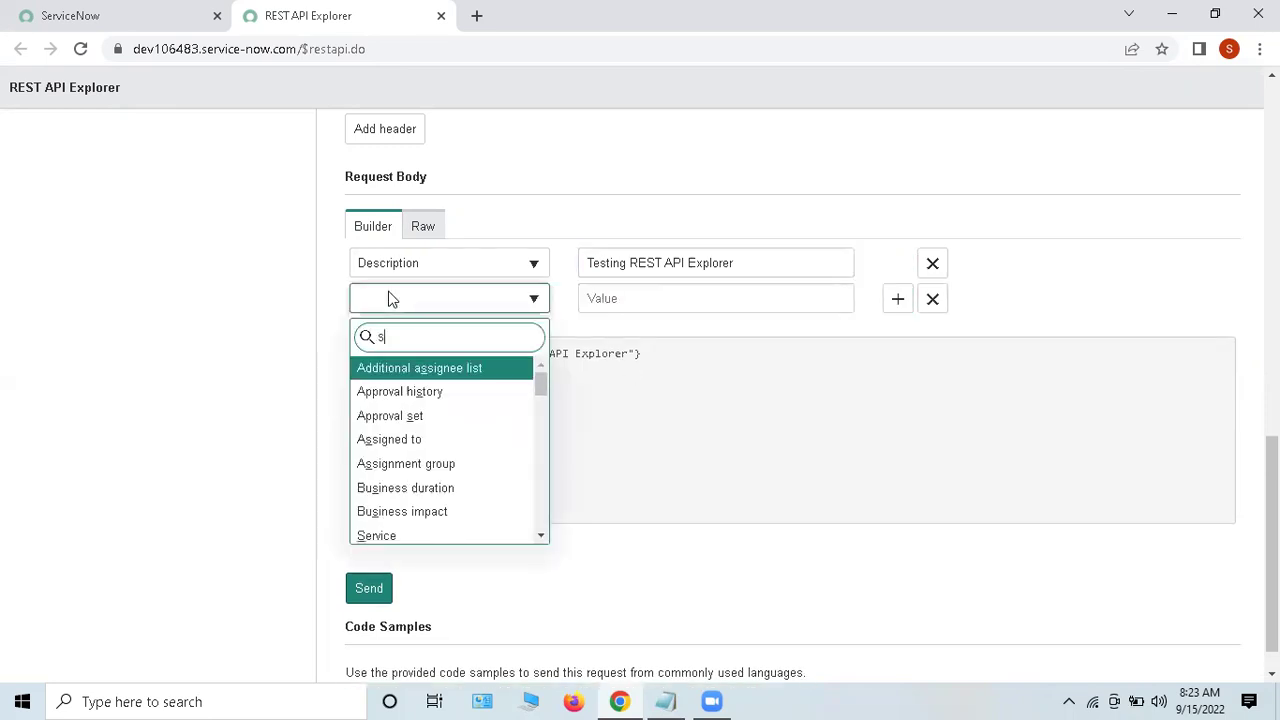
pyautogui.write('hort')
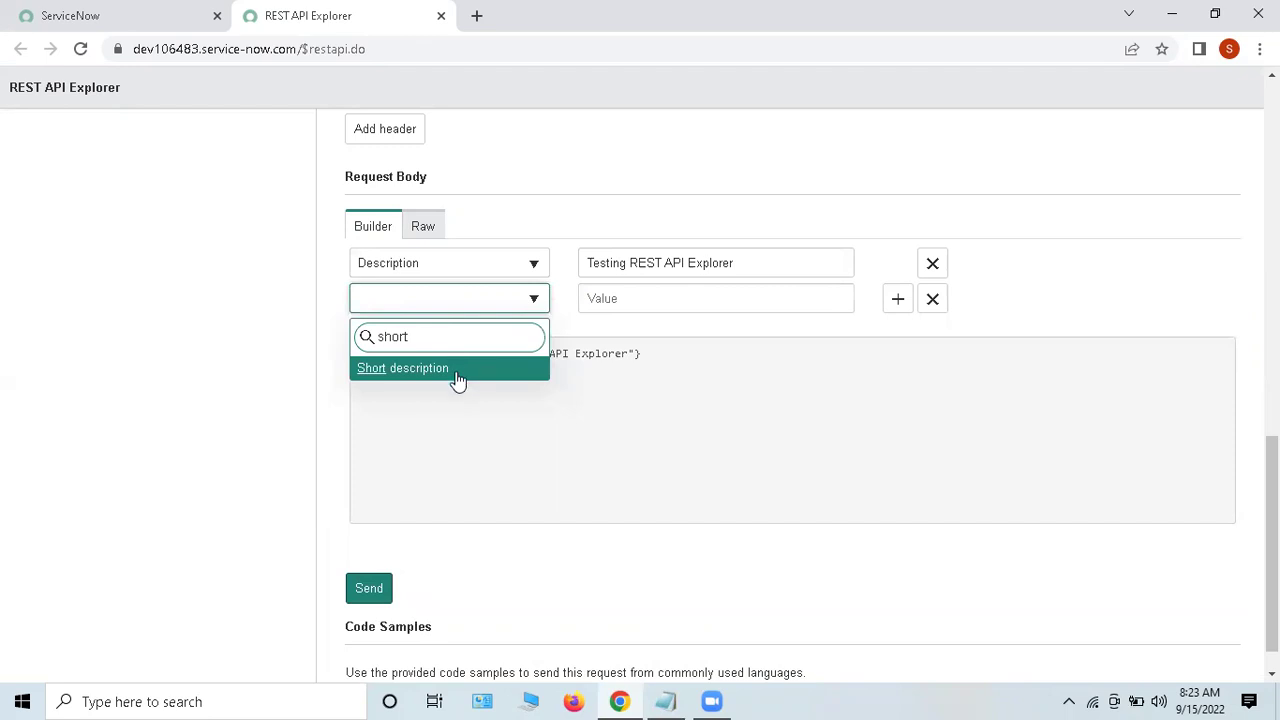
pyautogui.click(458, 372)
pyautogui.click(637, 297)
pyautogui.write('Testing')
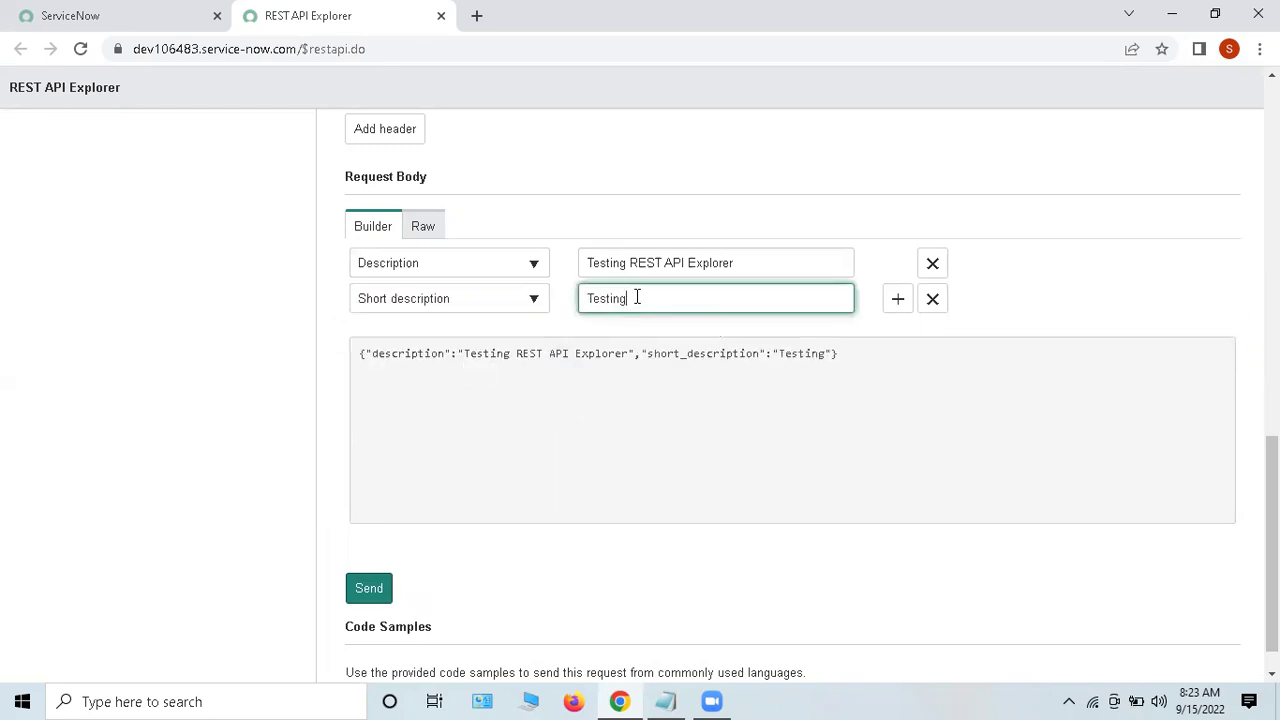
pyautogui.click(701, 414)
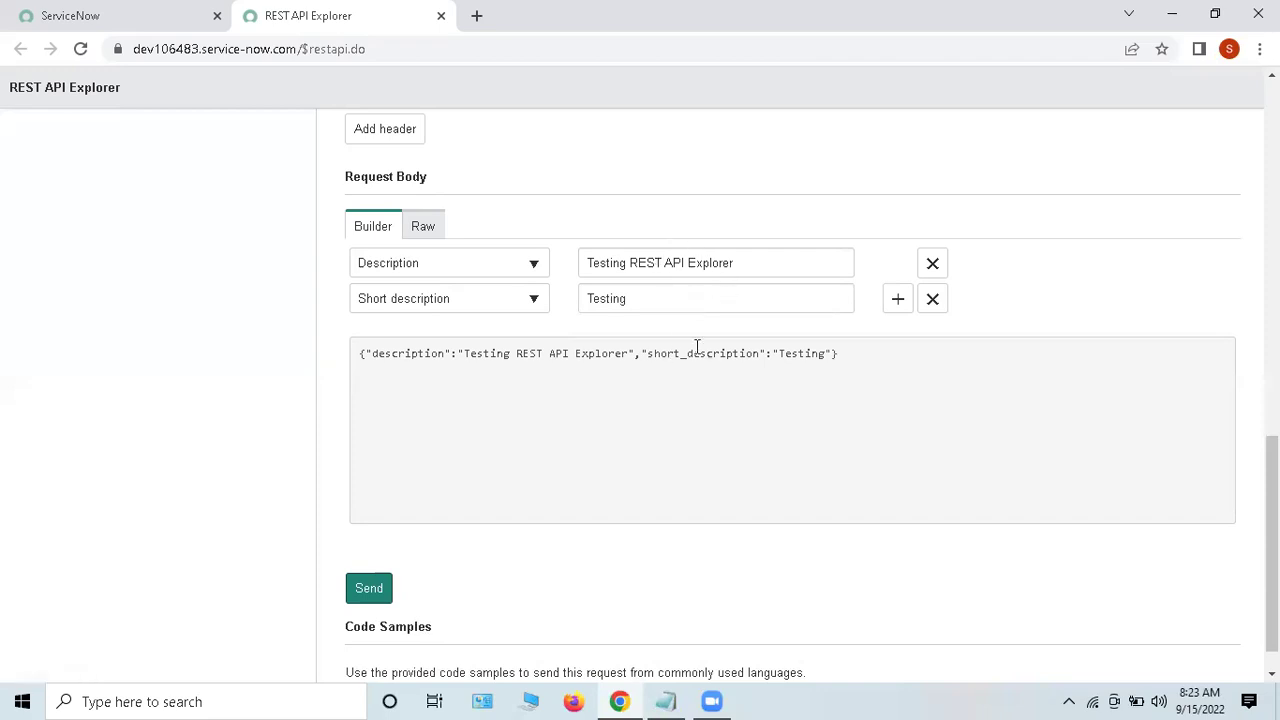
pyautogui.tripleClick(843, 360)
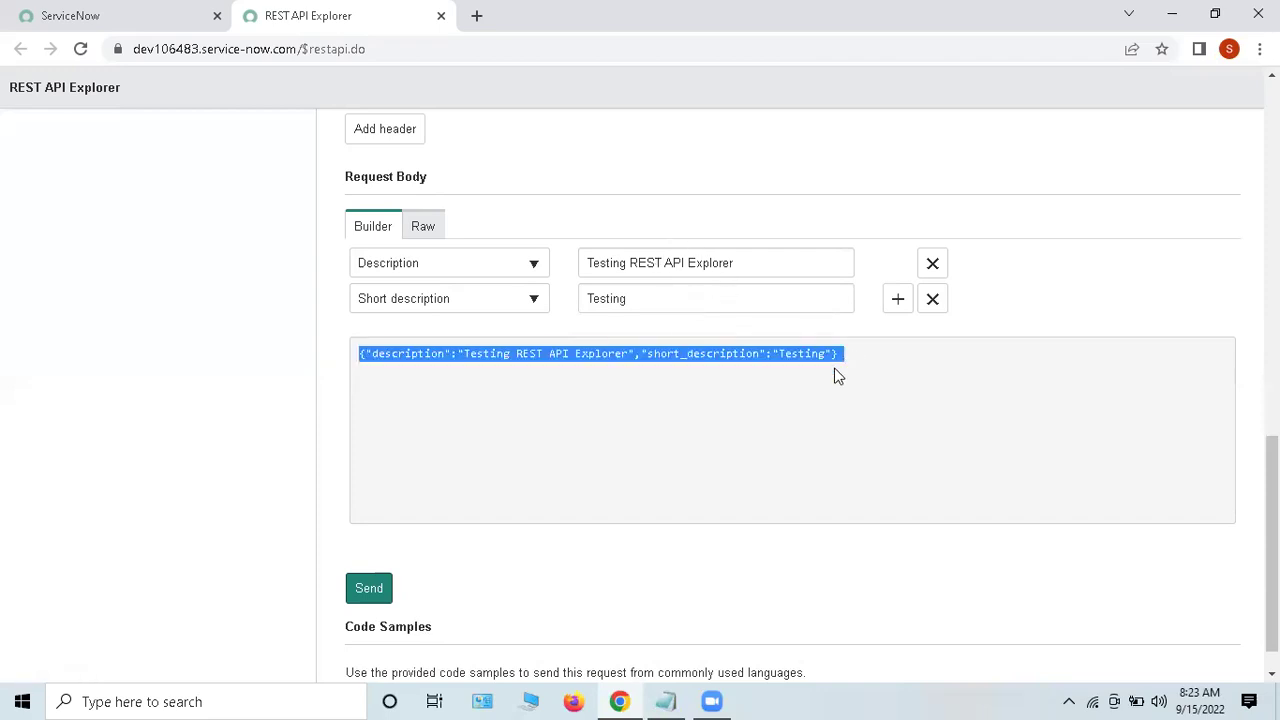
pyautogui.click(504, 451)
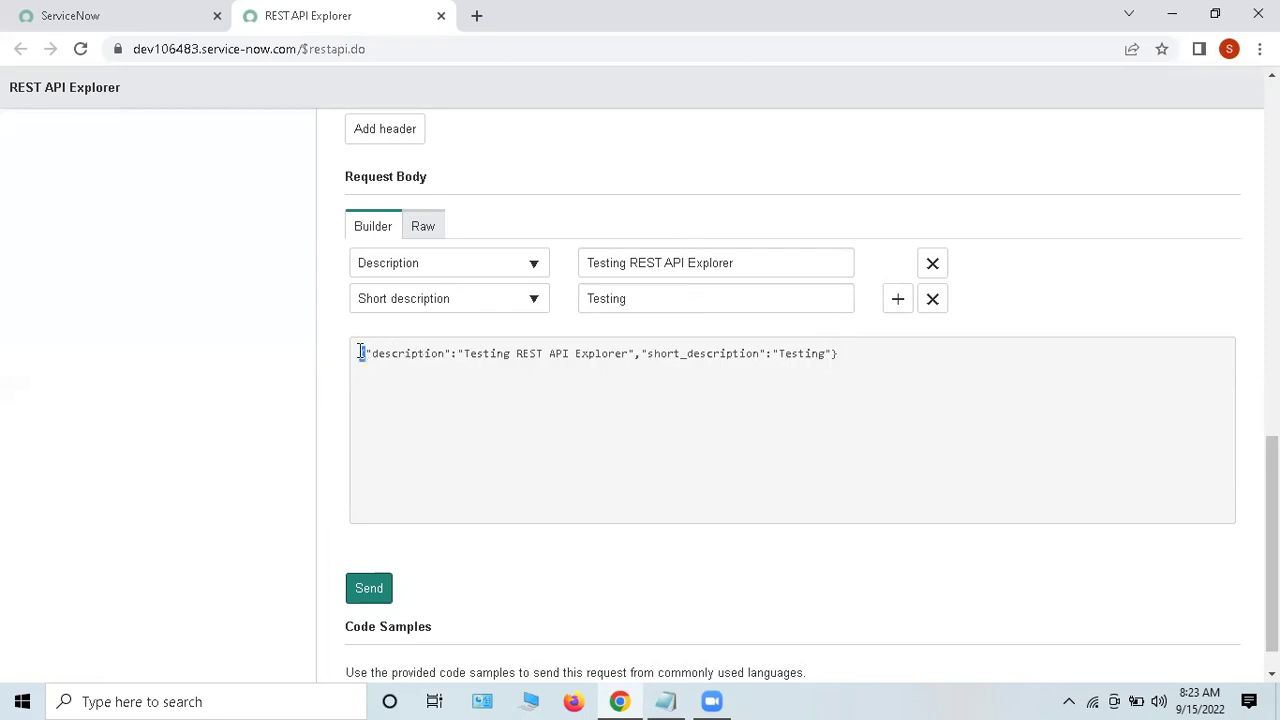
pyautogui.moveTo(846, 355); pyautogui.dragTo(828, 353)
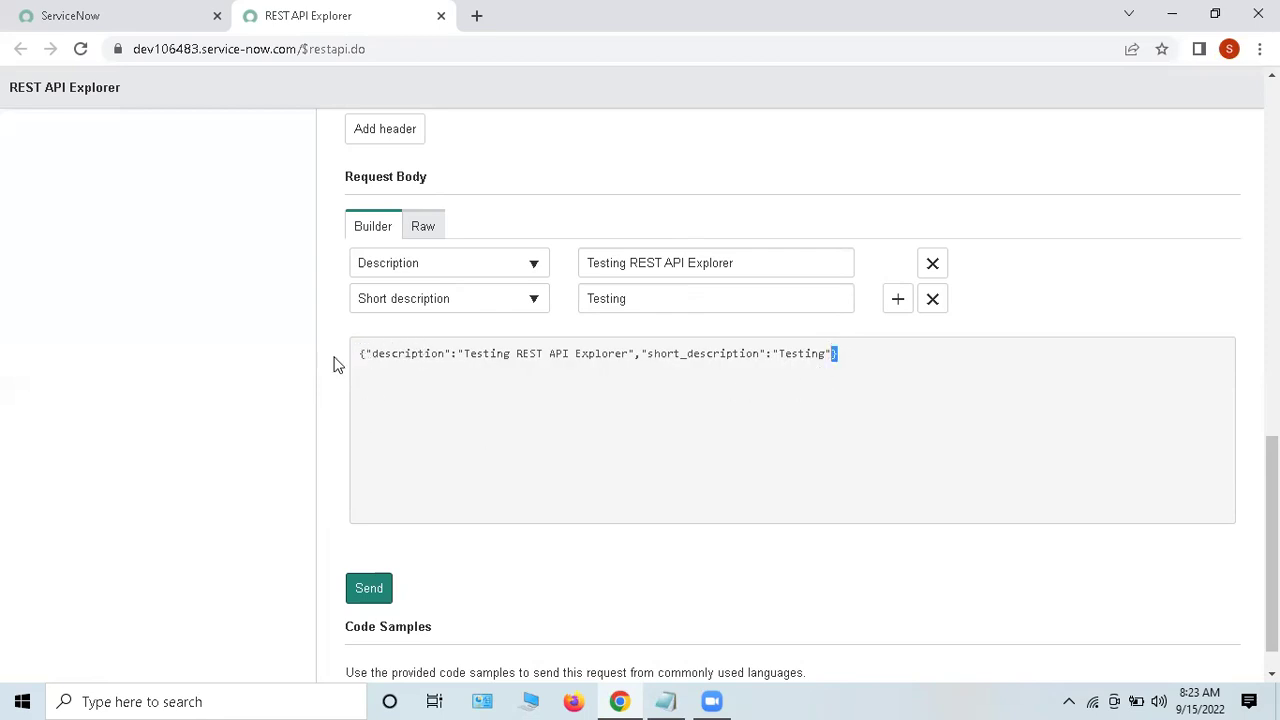
pyautogui.doubleClick(397, 353)
pyautogui.doubleClick(500, 354)
pyautogui.tripleClick(500, 354)
pyautogui.click(577, 441)
pyautogui.moveTo(652, 352); pyautogui.dragTo(871, 369)
pyautogui.click(873, 372)
pyautogui.scroll(-1, 872, 371)
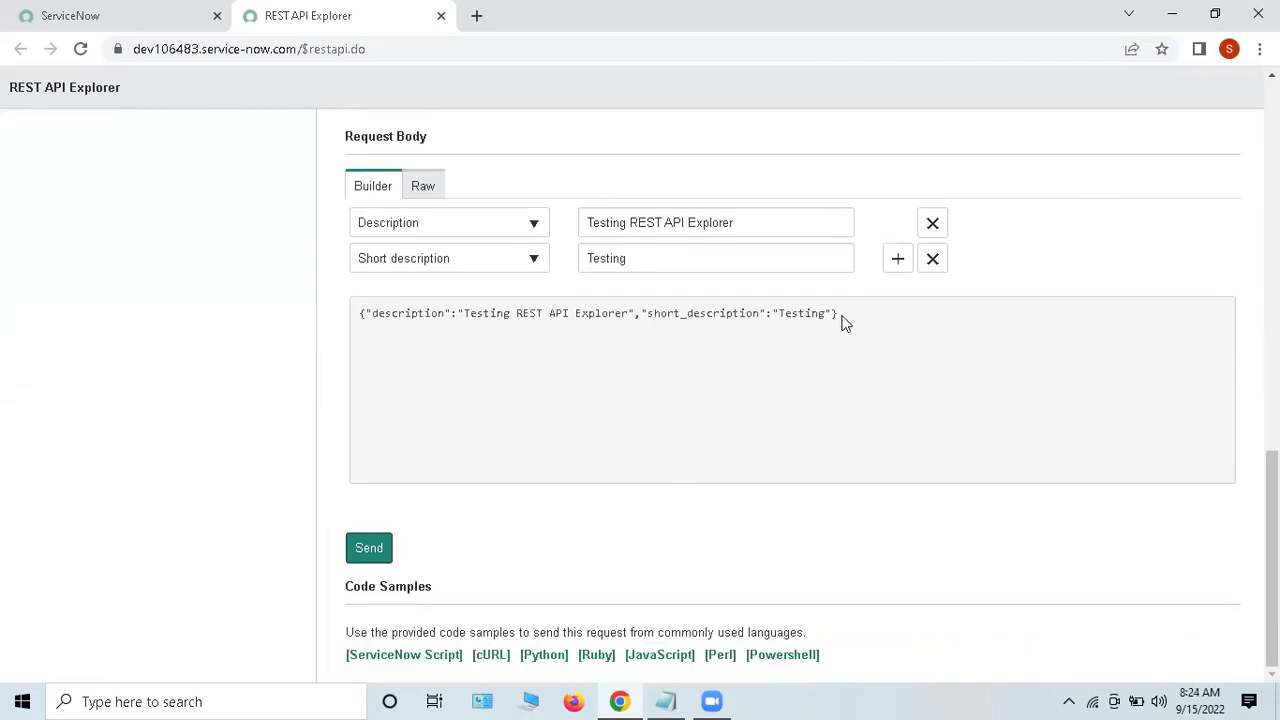
pyautogui.moveTo(842, 320); pyautogui.dragTo(371, 310)
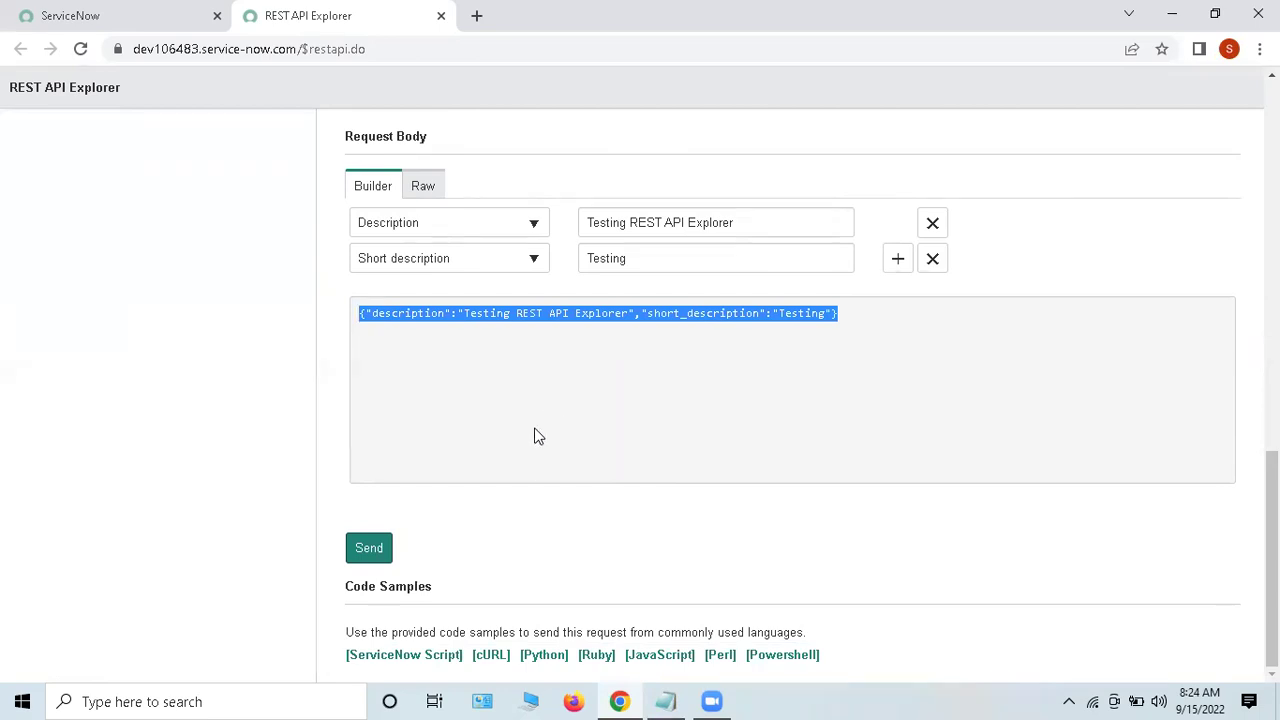
pyautogui.click(529, 534)
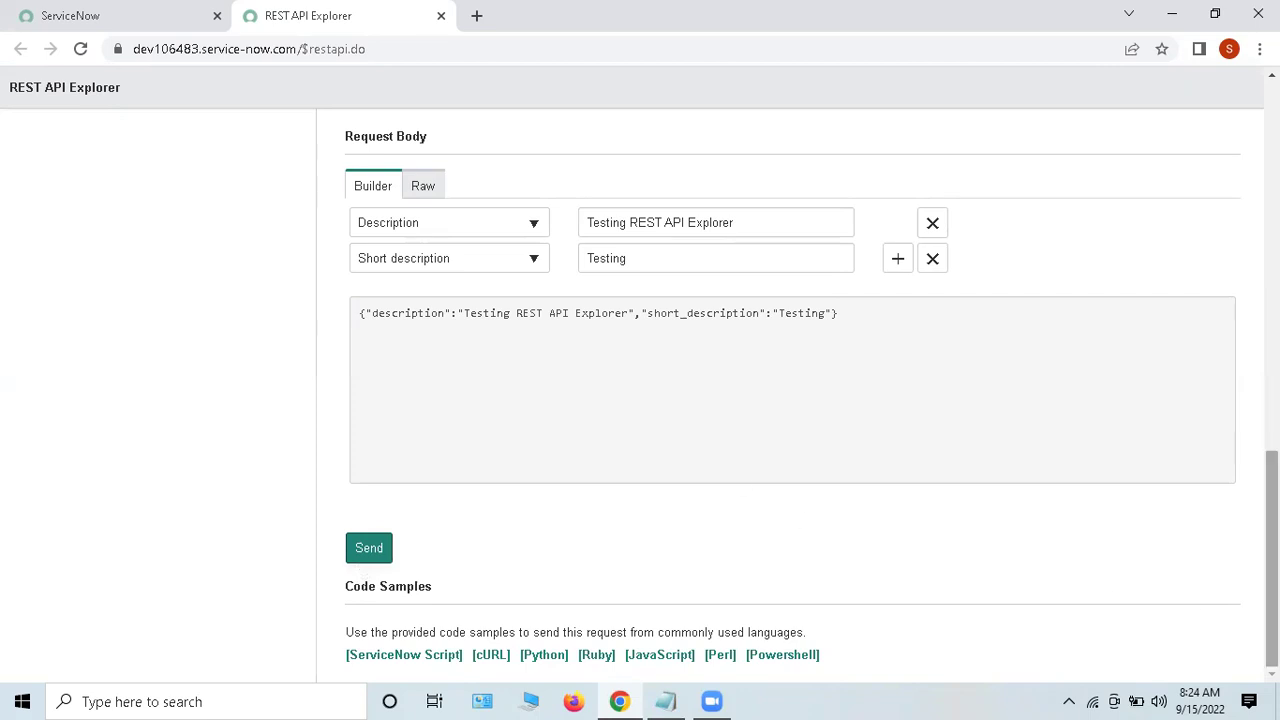
pyautogui.moveTo(346, 578); pyautogui.dragTo(449, 583)
pyautogui.click(641, 584)
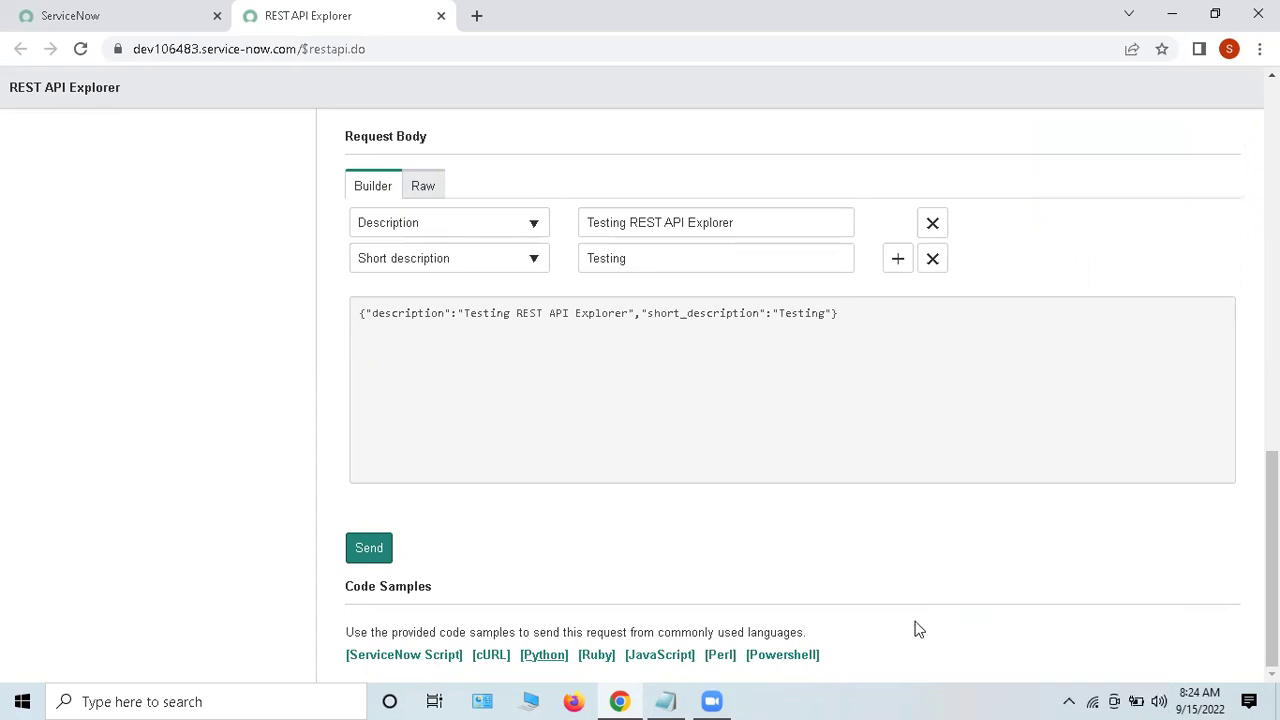
# Step: Review the JavaScript code sample's POST method, XMLHttpRequest client and authorization header lines
pyautogui.click(659, 655)
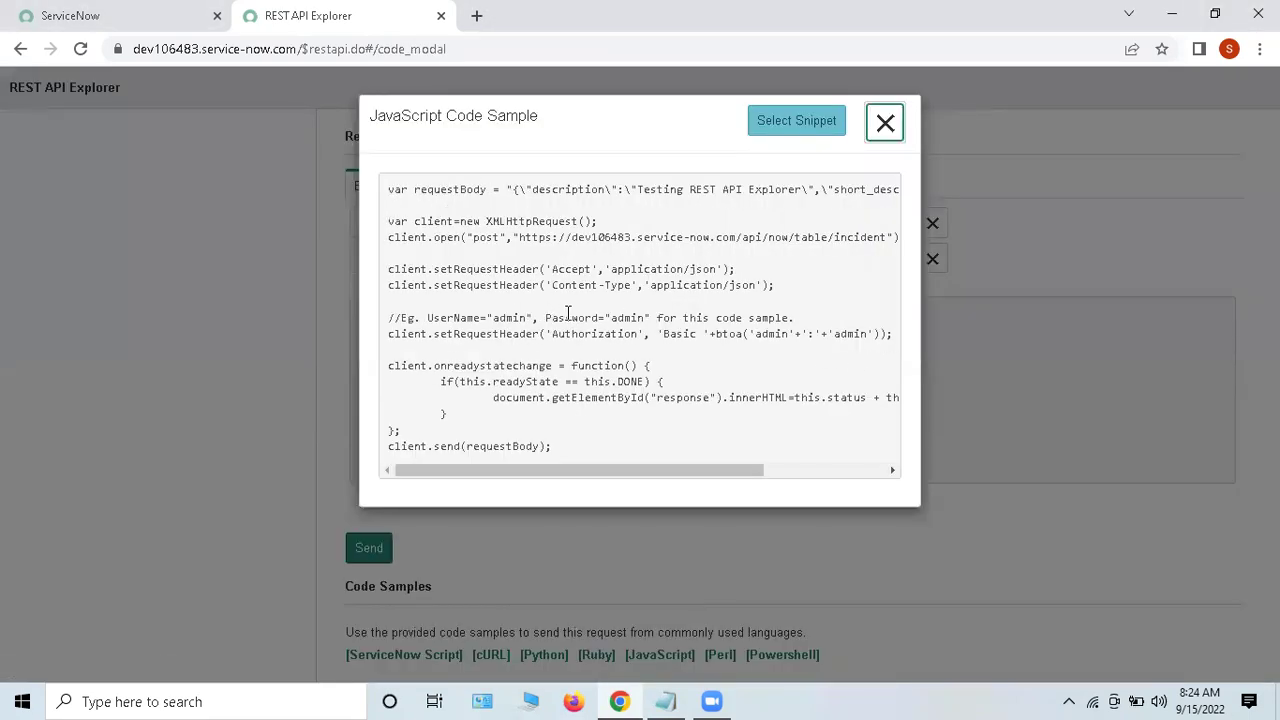
pyautogui.moveTo(487, 222); pyautogui.dragTo(712, 405)
pyautogui.click(525, 255)
pyautogui.doubleClick(491, 238)
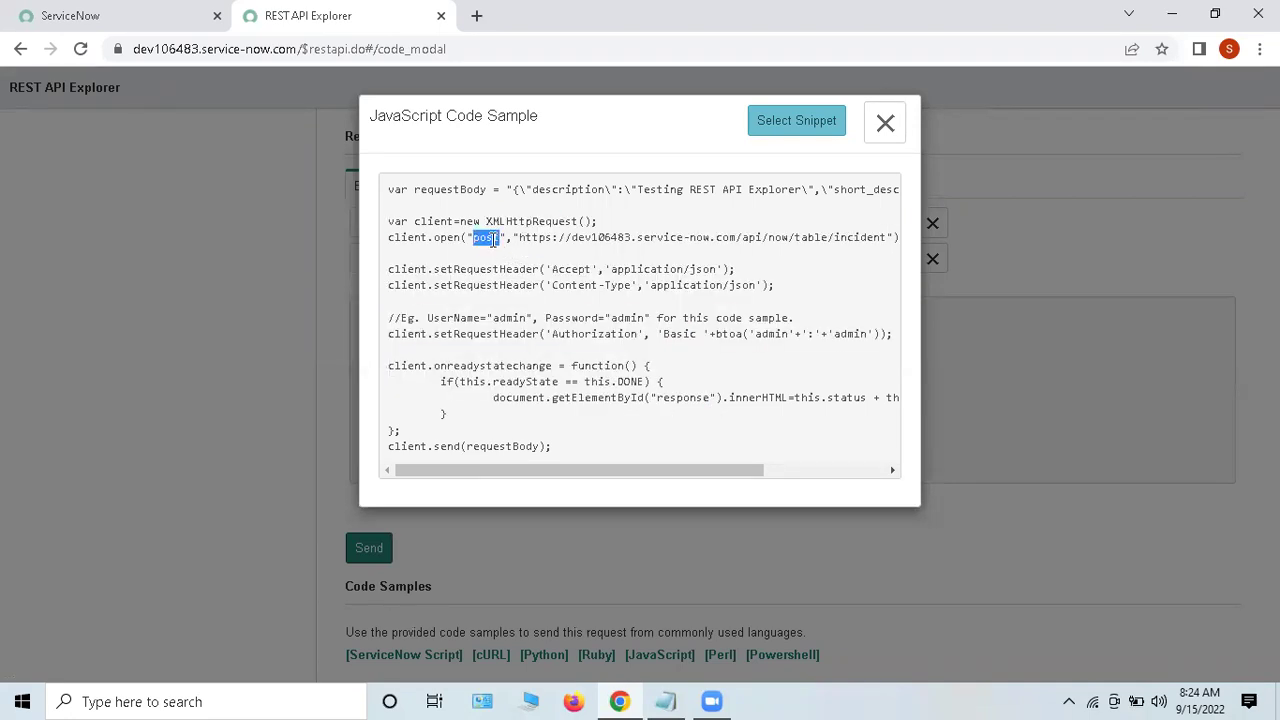
pyautogui.tripleClick(582, 222)
pyautogui.moveTo(834, 240); pyautogui.dragTo(895, 245)
pyautogui.moveTo(709, 470); pyautogui.dragTo(529, 474)
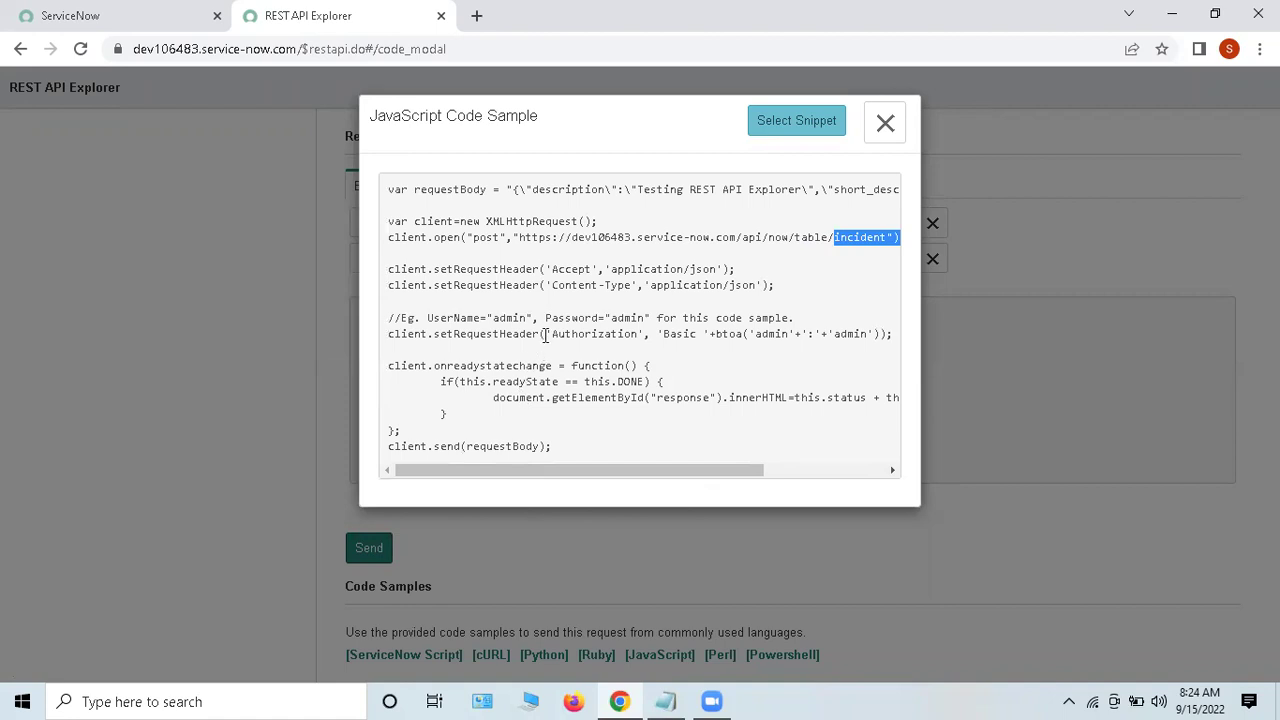
pyautogui.moveTo(551, 322); pyautogui.dragTo(668, 387)
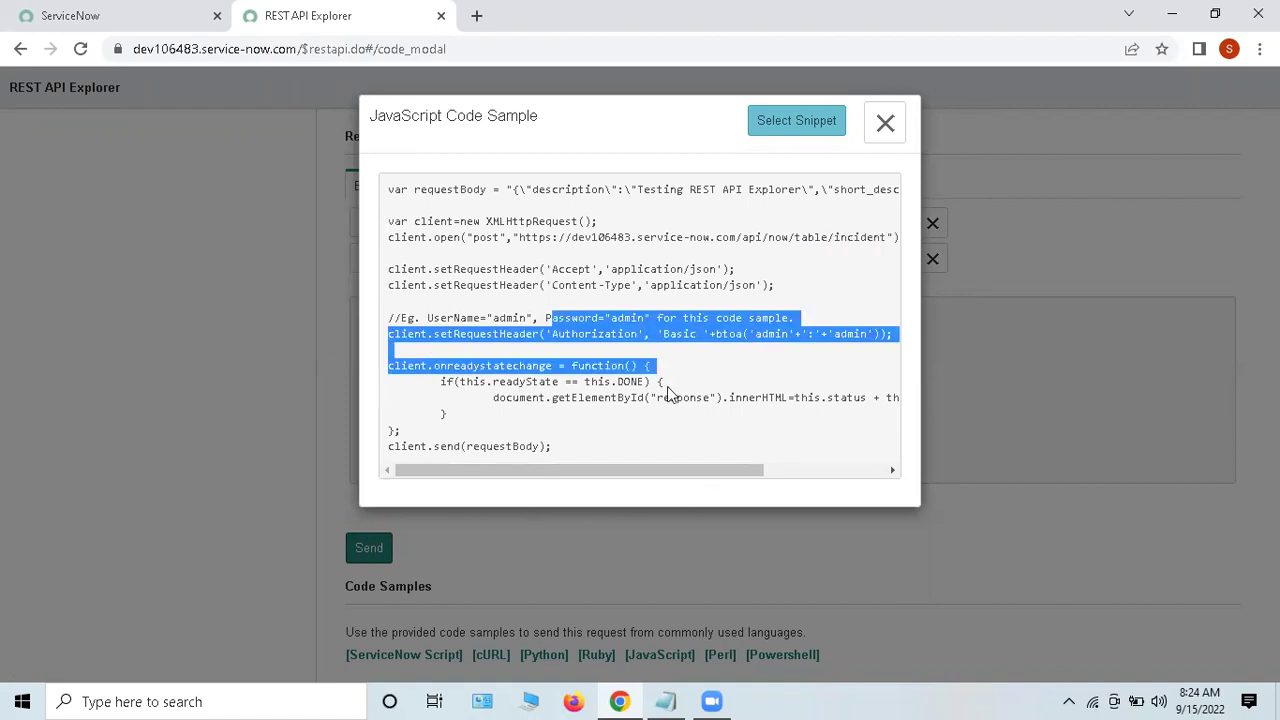
pyautogui.click(667, 386)
pyautogui.click(886, 124)
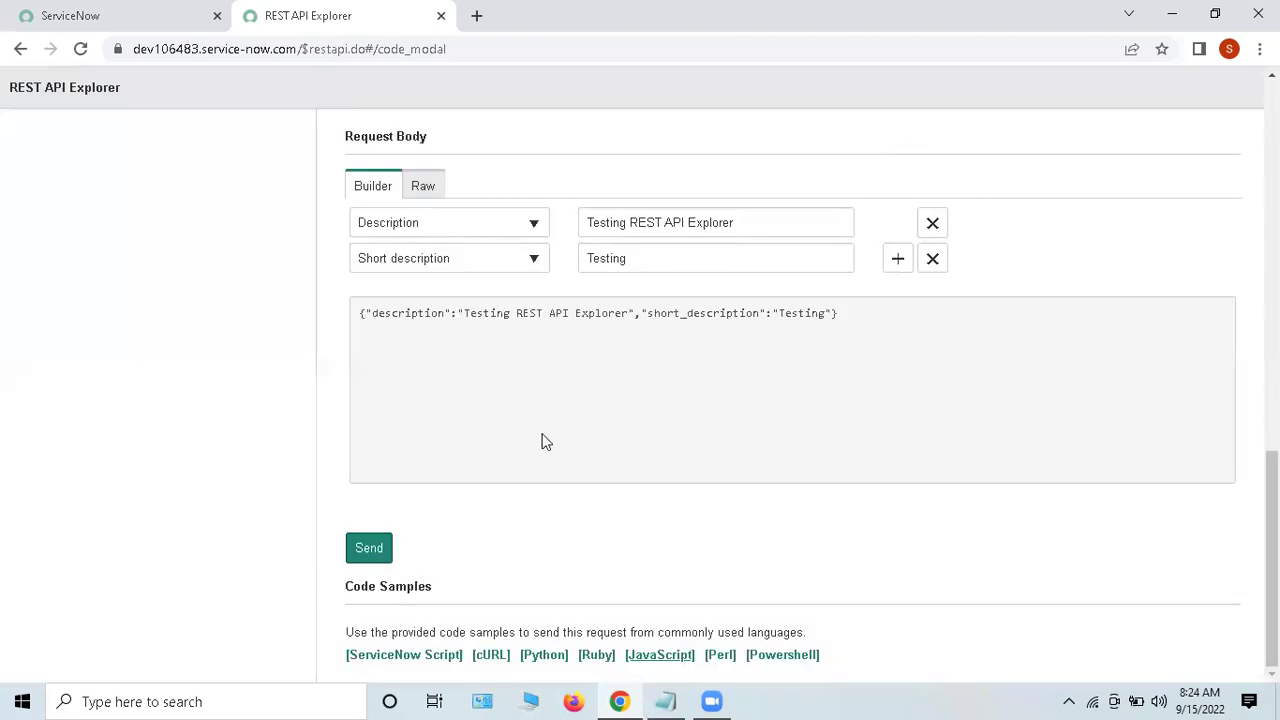
# Step: Review the ServiceNow Script sample's RESTMessageV2 constructor, endpoint and user/password lines
pyautogui.click(410, 655)
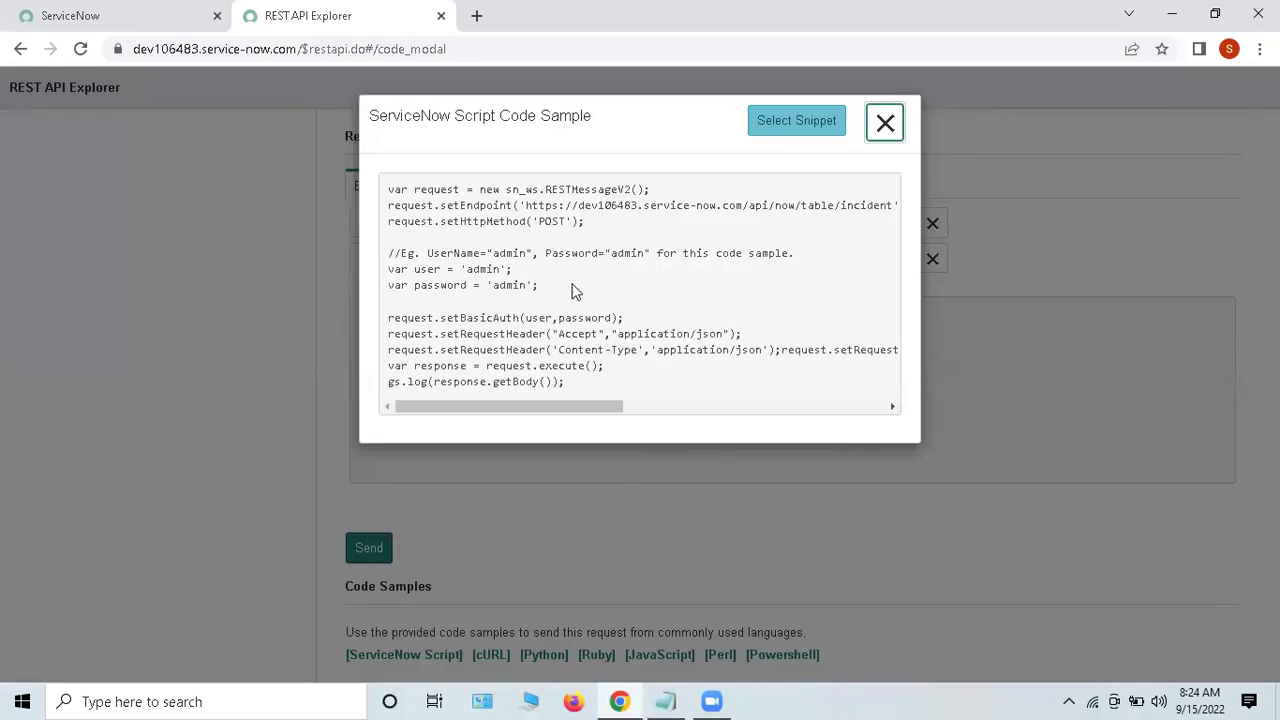
pyautogui.moveTo(500, 190); pyautogui.dragTo(668, 190)
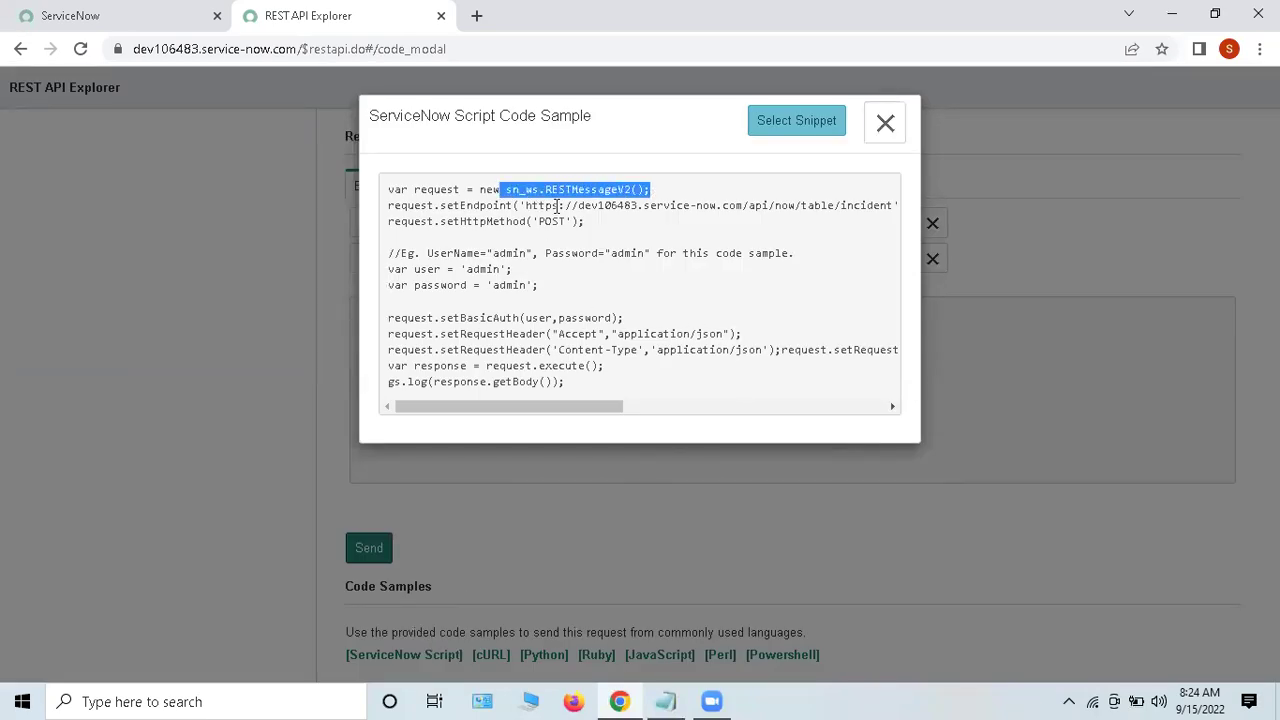
pyautogui.moveTo(446, 207); pyautogui.dragTo(586, 221)
pyautogui.moveTo(410, 270); pyautogui.dragTo(452, 270)
pyautogui.click(607, 340)
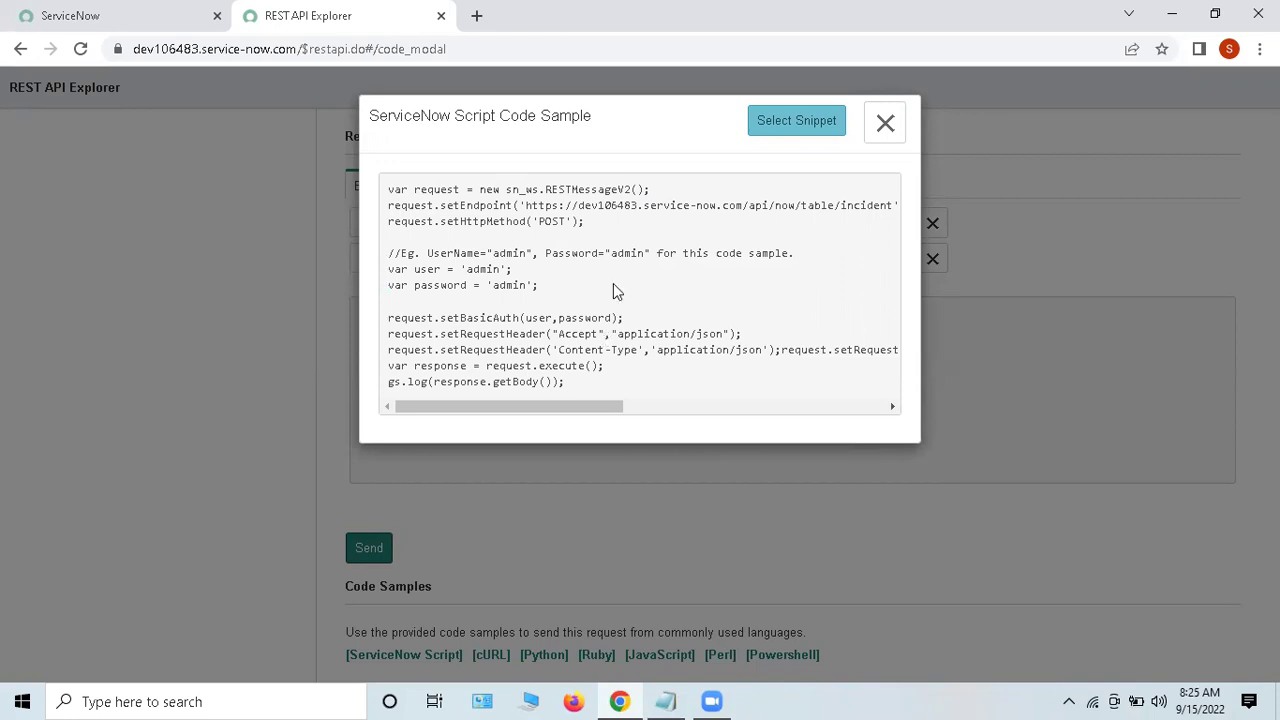
pyautogui.click(883, 126)
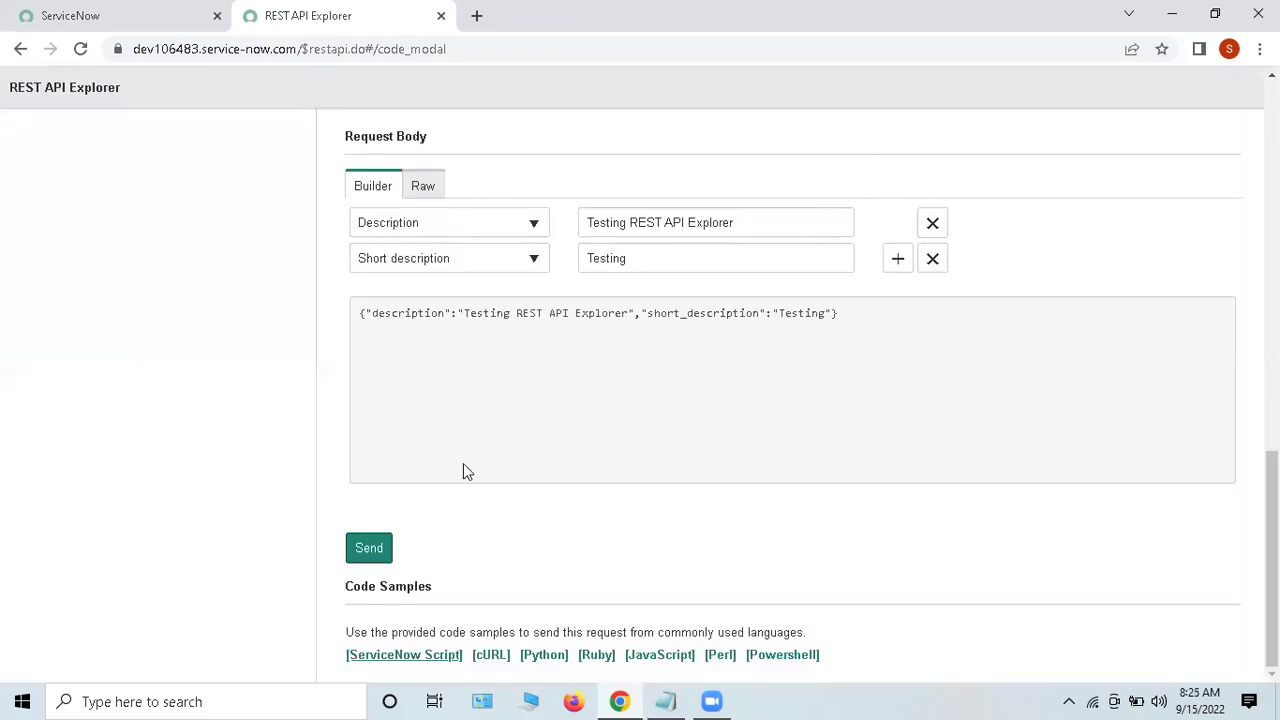
# Step: Send the incident POST request and confirm the 'Modifying data' warning
pyautogui.click(370, 552)
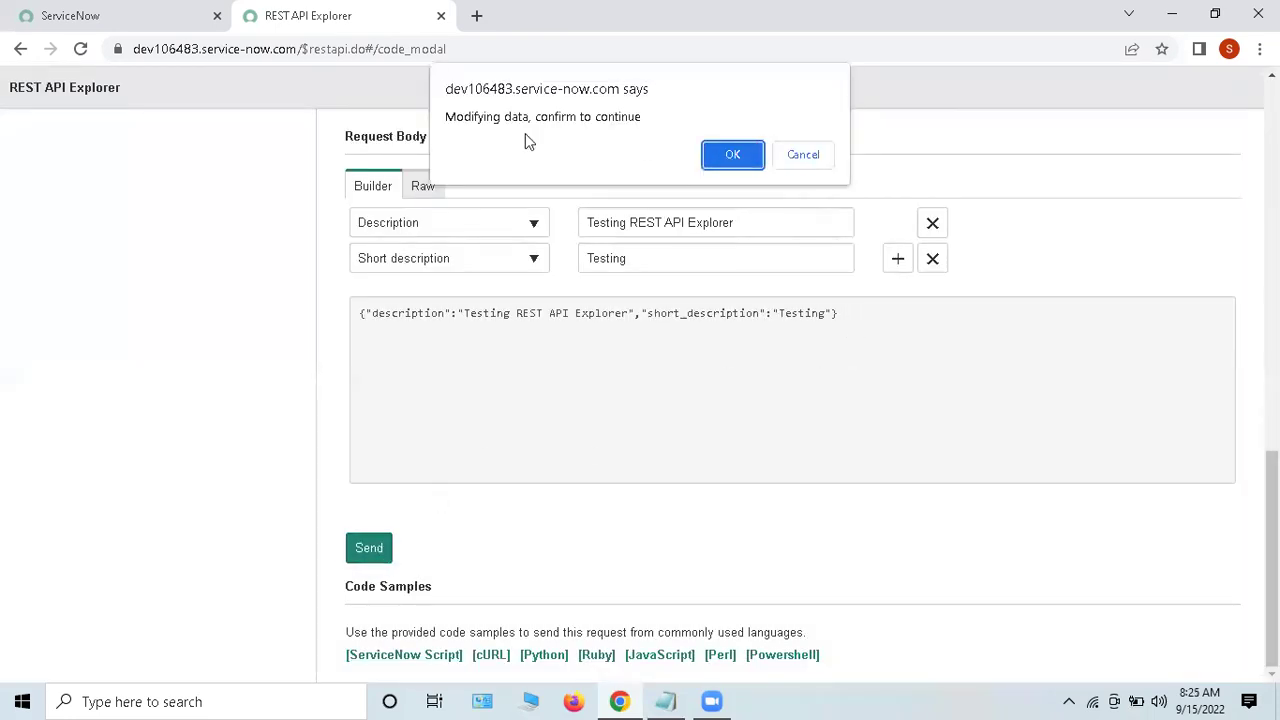
pyautogui.moveTo(460, 116); pyautogui.dragTo(729, 160)
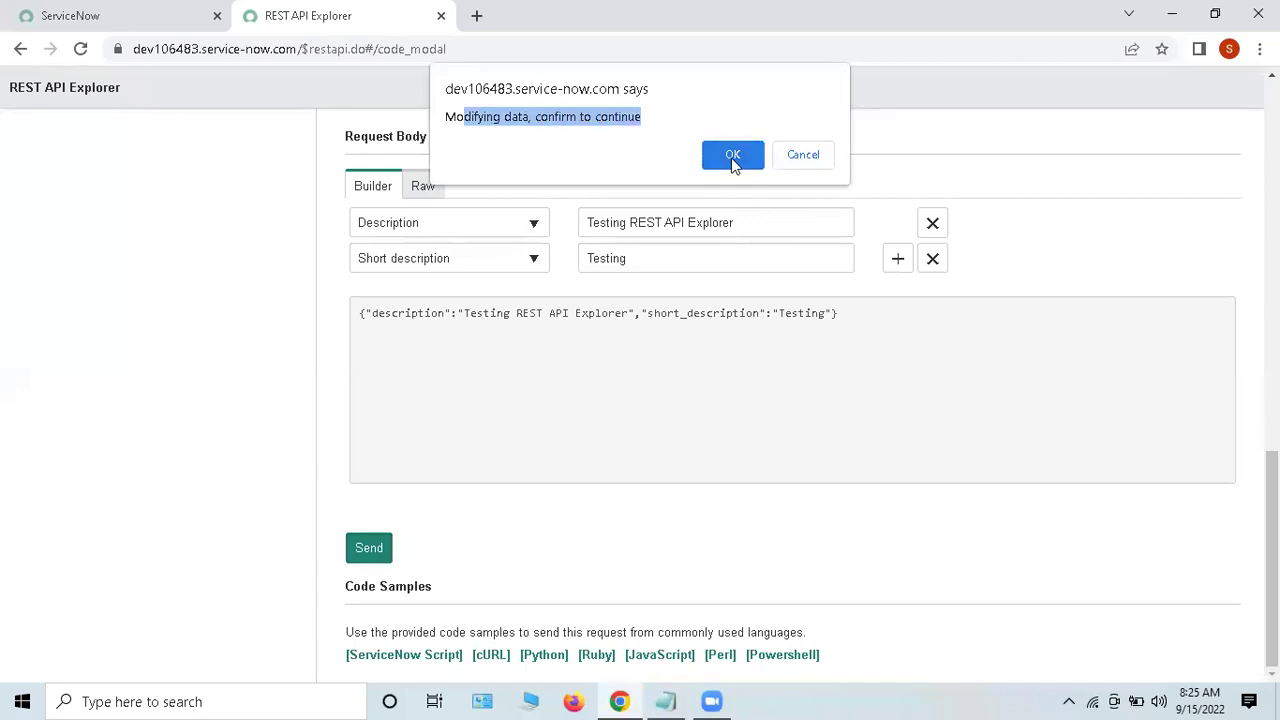
pyautogui.click(732, 158)
# Step: Review the sent request's POST method, incident table URI, Content-Type and user token headers
pyautogui.scroll(-6, 729, 374)
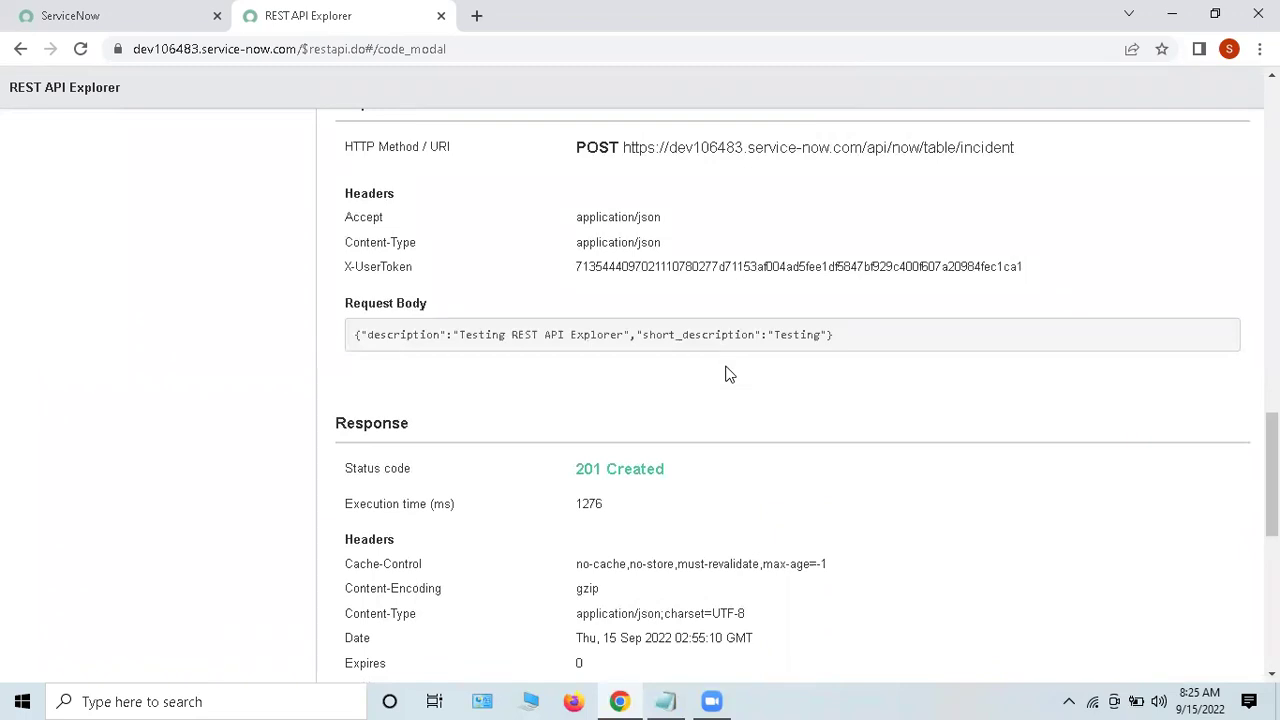
pyautogui.moveTo(340, 158); pyautogui.dragTo(531, 154)
pyautogui.click(607, 147)
pyautogui.doubleClick(608, 147)
pyautogui.click(625, 148)
pyautogui.moveTo(625, 148); pyautogui.dragTo(1072, 156)
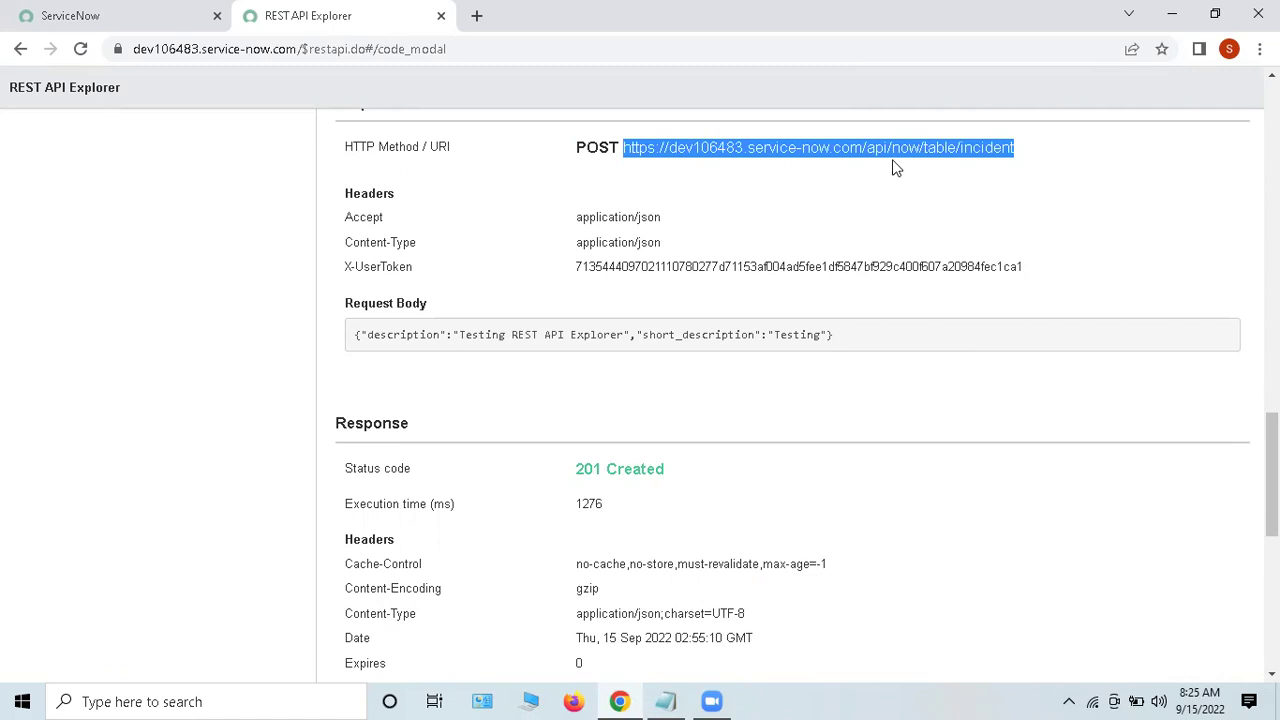
pyautogui.click(894, 166)
pyautogui.moveTo(336, 224); pyautogui.dragTo(472, 255)
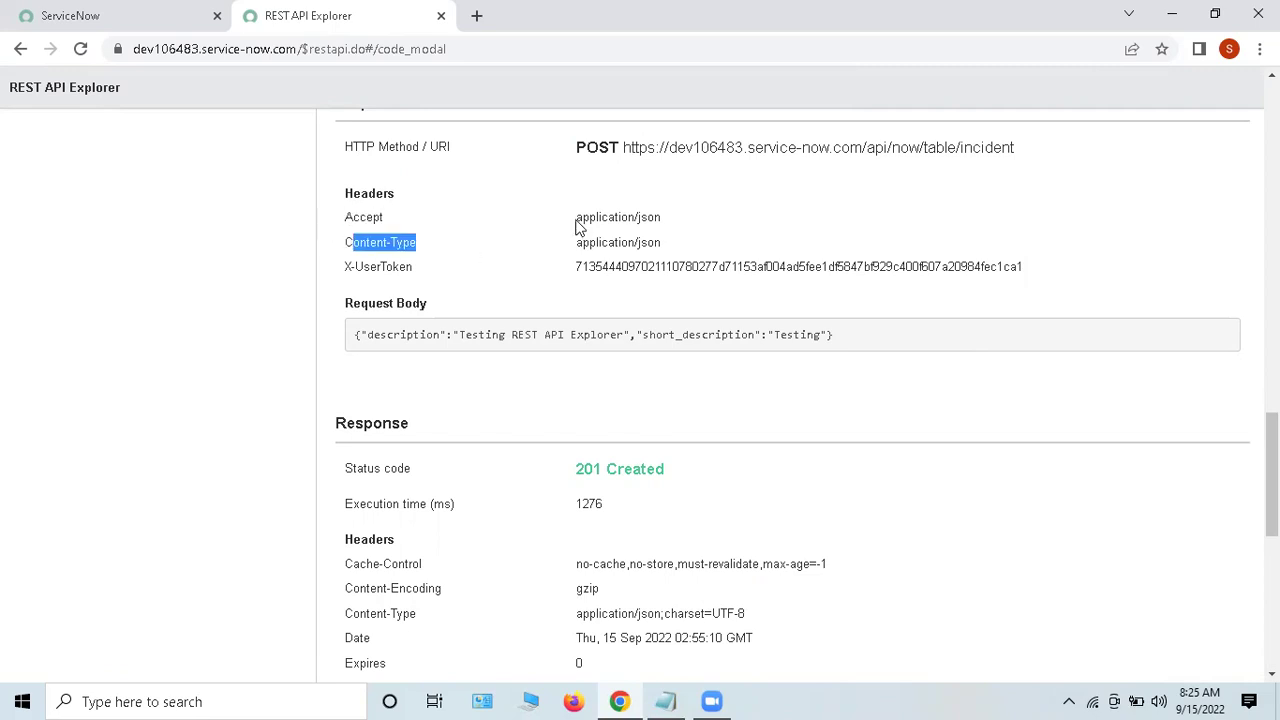
pyautogui.moveTo(576, 219); pyautogui.dragTo(667, 226)
pyautogui.moveTo(531, 239); pyautogui.dragTo(749, 226)
pyautogui.click(504, 301)
pyautogui.moveTo(375, 272); pyautogui.dragTo(741, 258)
pyautogui.click(741, 258)
# Step: Review the JSON request body and the 201 Created response status
pyautogui.scroll(-1, 746, 260)
pyautogui.moveTo(357, 241); pyautogui.dragTo(954, 270)
pyautogui.click(913, 312)
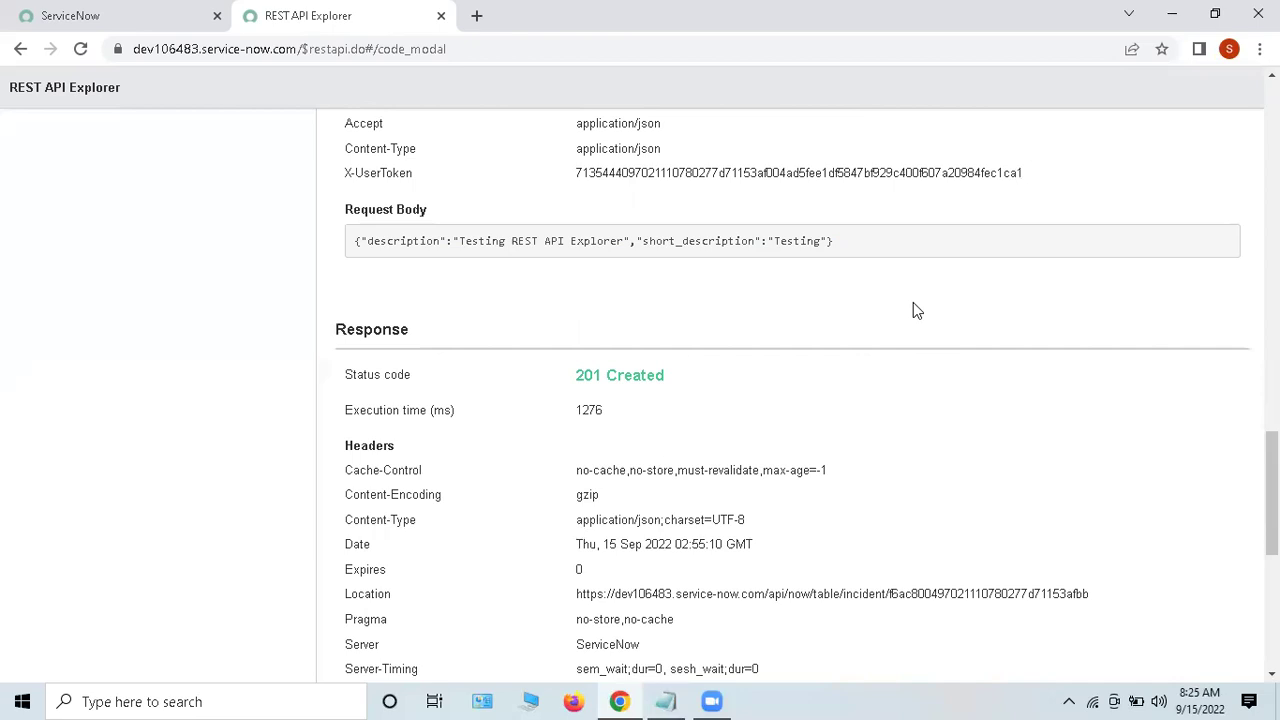
pyautogui.scroll(-2, 913, 310)
pyautogui.moveTo(343, 190); pyautogui.dragTo(688, 203)
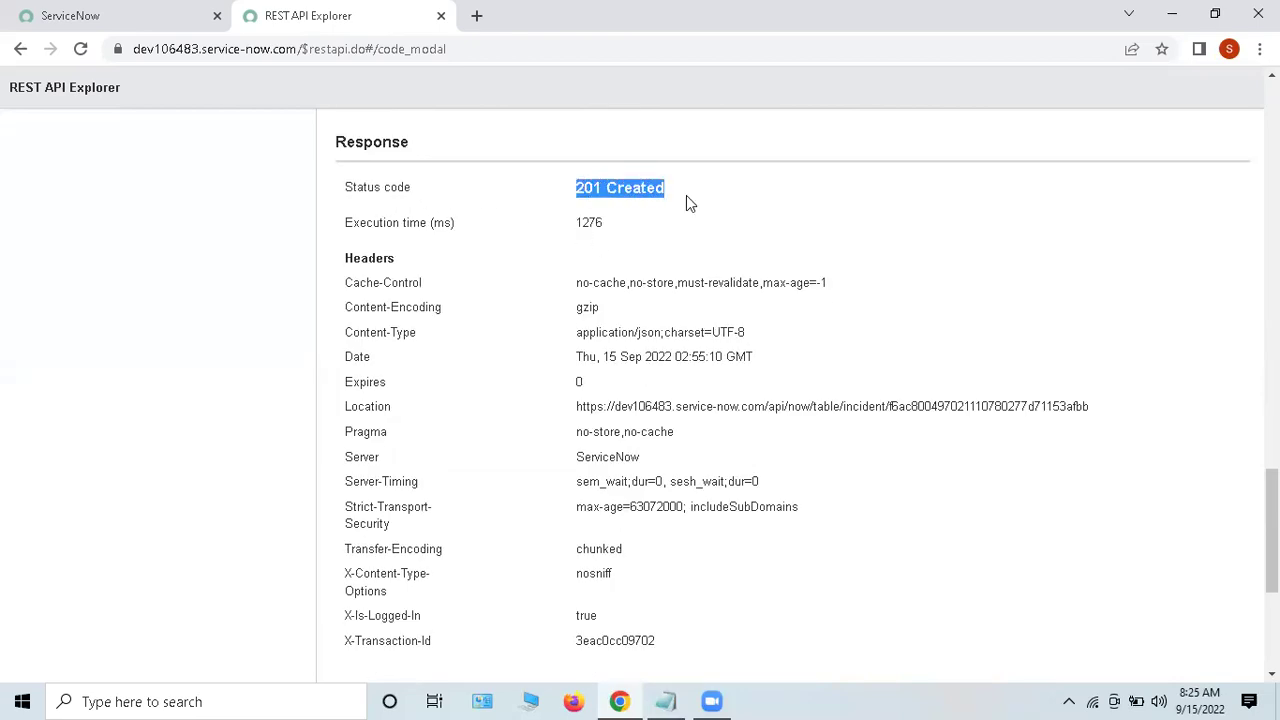
pyautogui.click(700, 198)
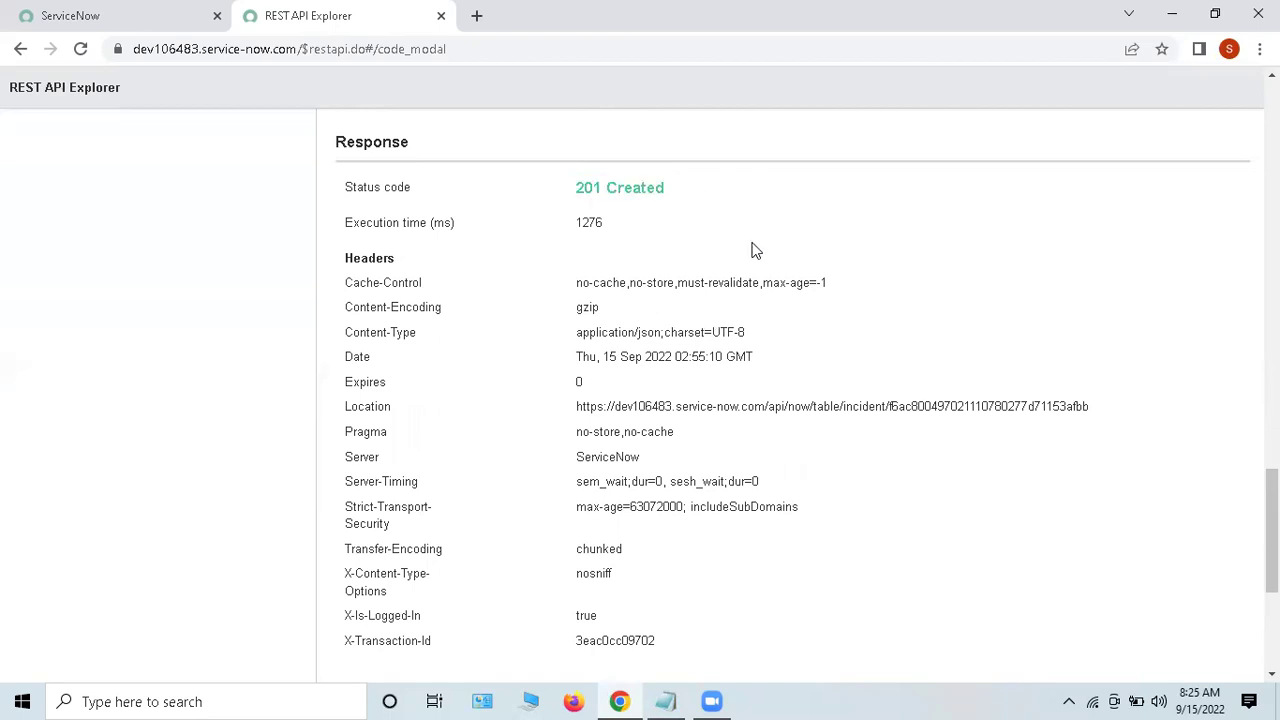
pyautogui.scroll(-1, 420, 283)
pyautogui.moveTo(418, 238); pyautogui.dragTo(737, 500)
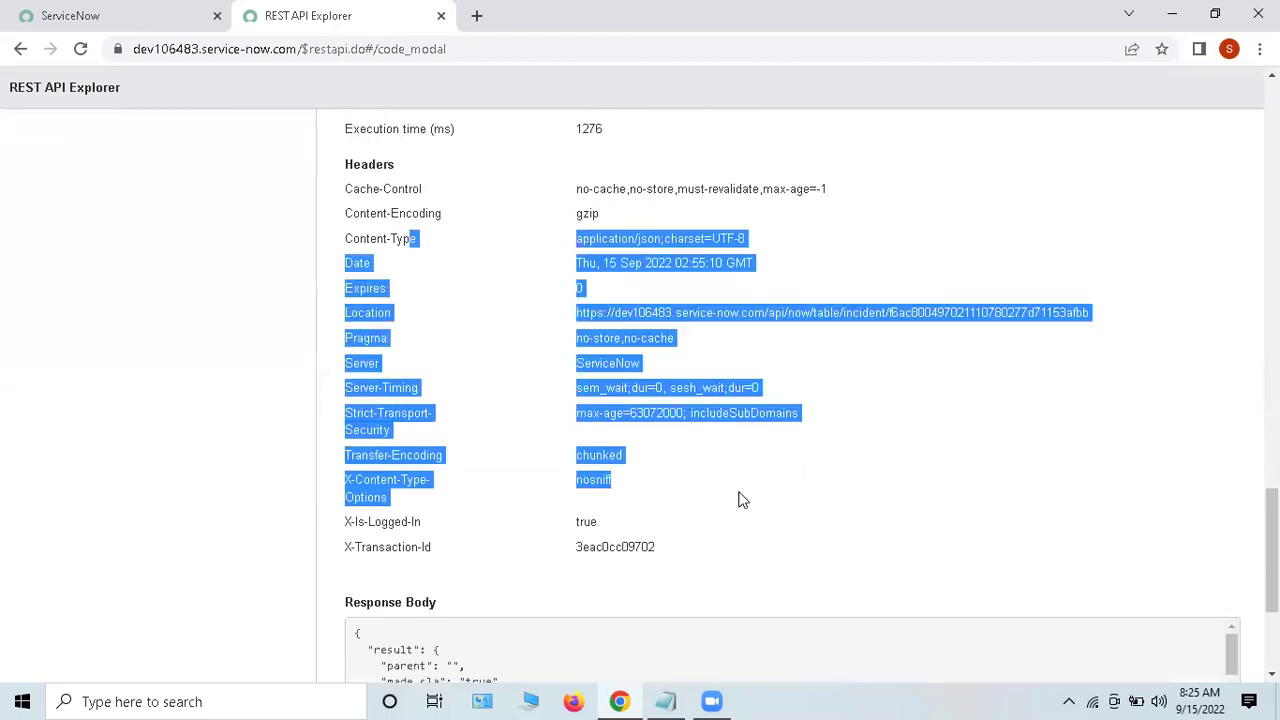
# Step: Scroll the response body, noting new incident INC0010055 with category inquiry, priority 5, state 1
pyautogui.scroll(-2, 743, 426)
pyautogui.scroll(-1, 755, 410)
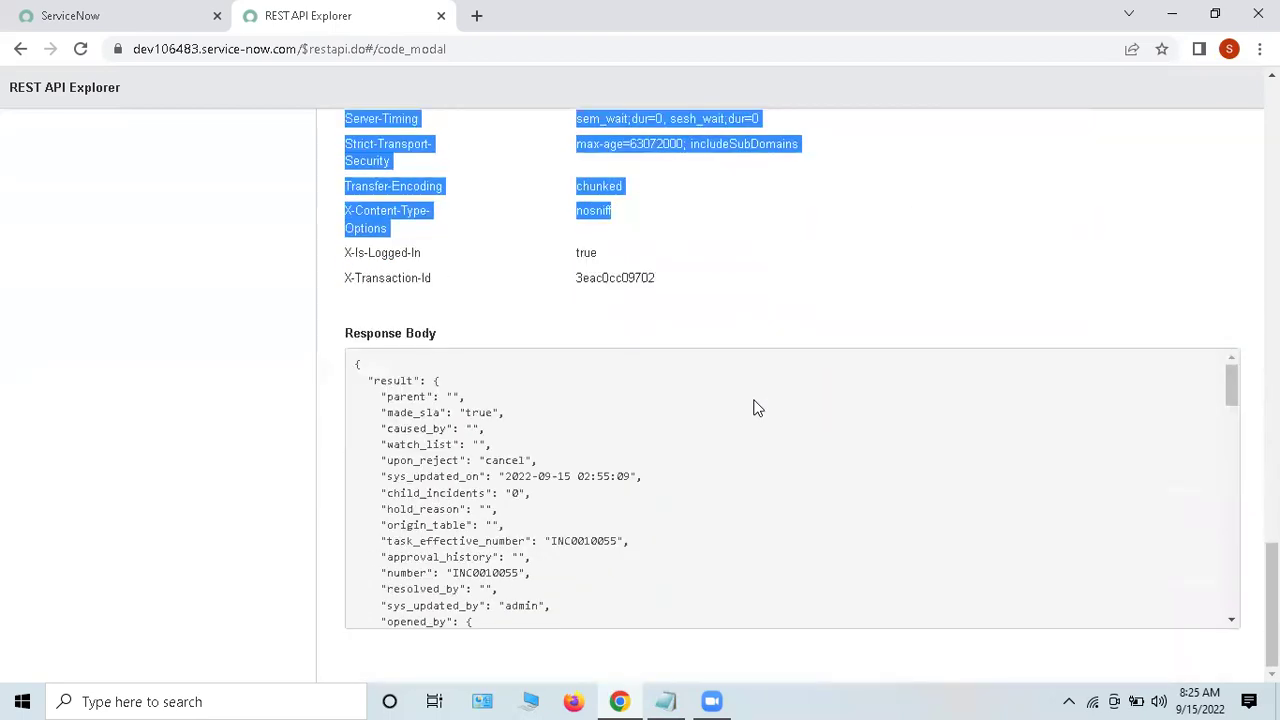
pyautogui.click(558, 467)
pyautogui.scroll(-1, 728, 400)
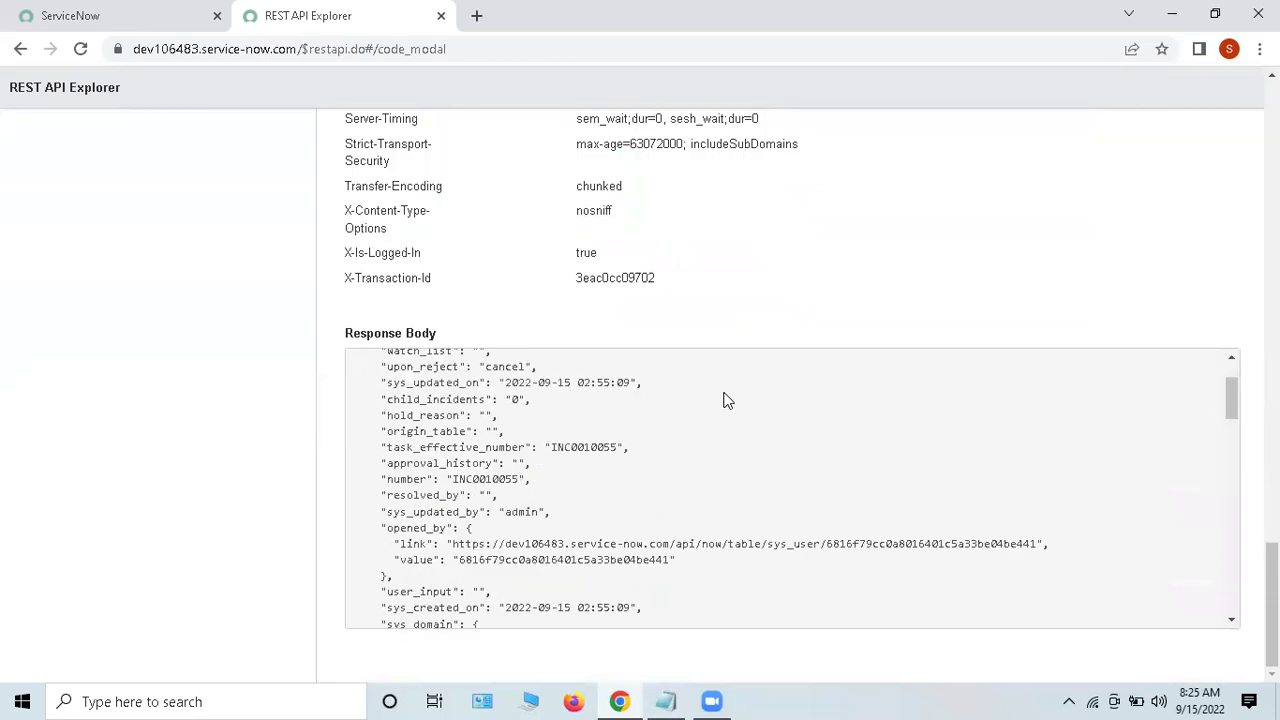
pyautogui.doubleClick(576, 447)
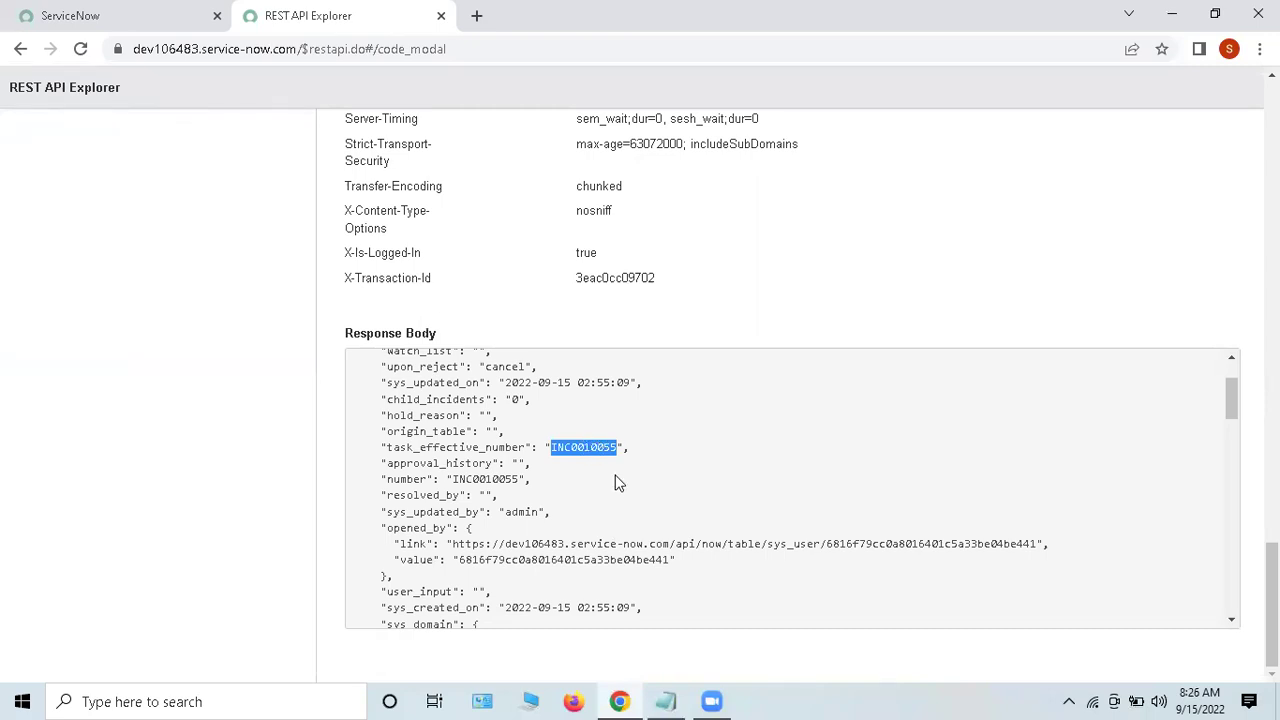
pyautogui.click(625, 507)
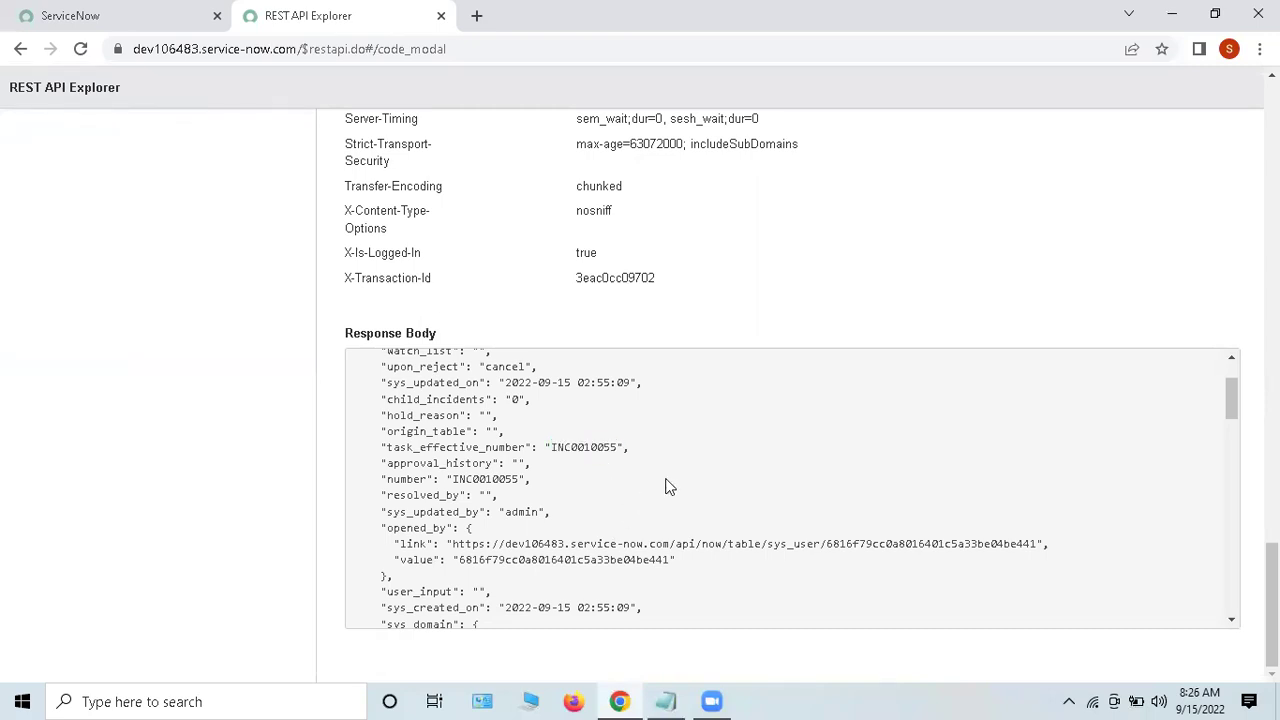
pyautogui.scroll(-1, 655, 490)
pyautogui.moveTo(456, 450); pyautogui.dragTo(778, 475)
pyautogui.scroll(-3, 740, 497)
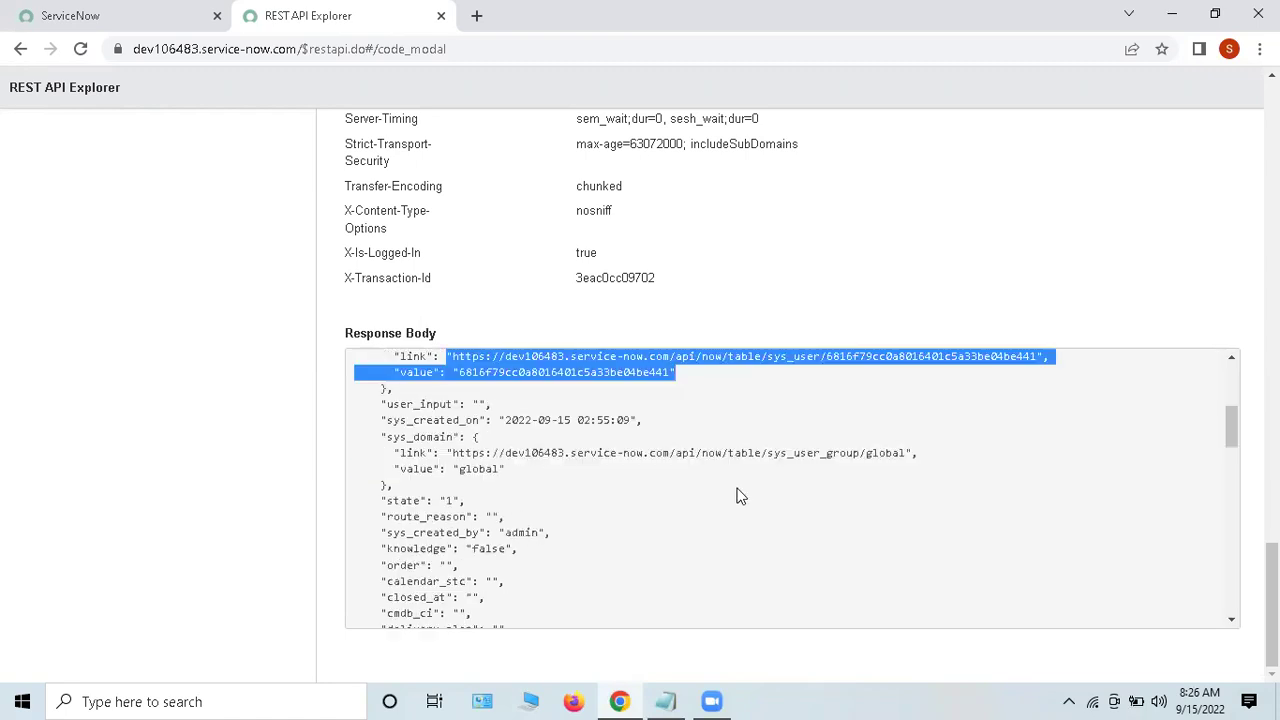
pyautogui.scroll(-5, 722, 495)
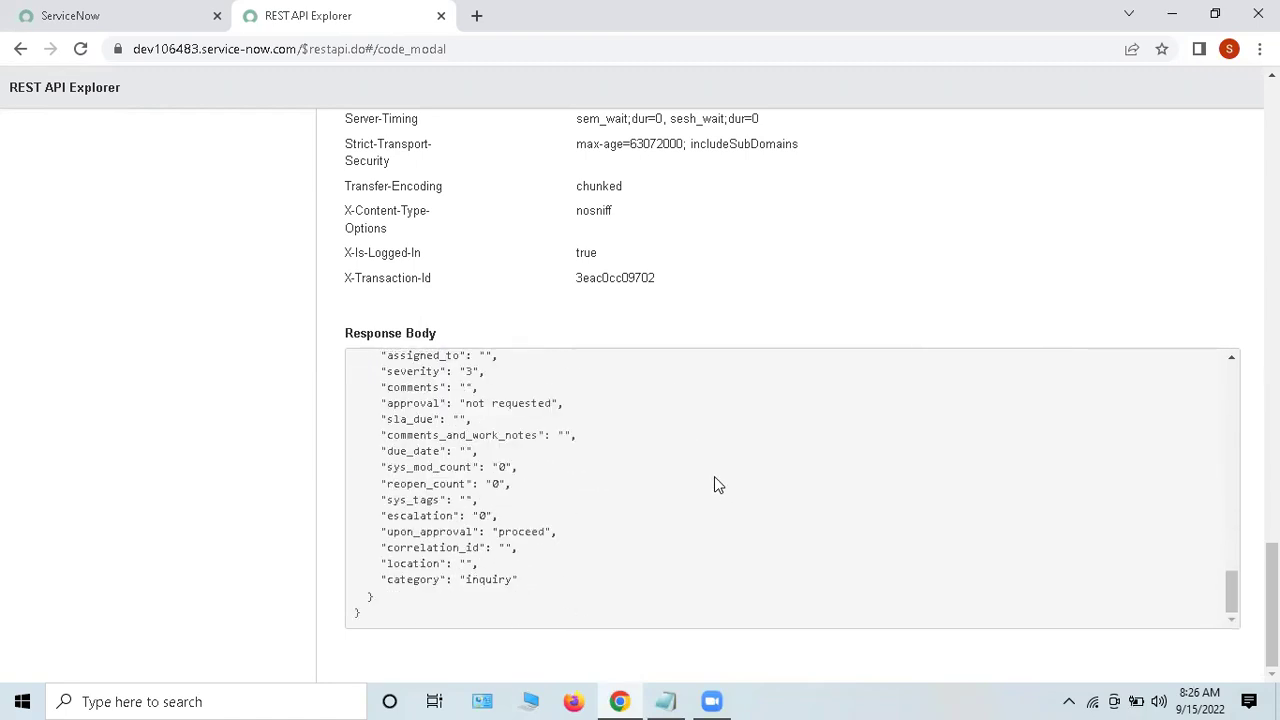
pyautogui.scroll(15, 727, 474)
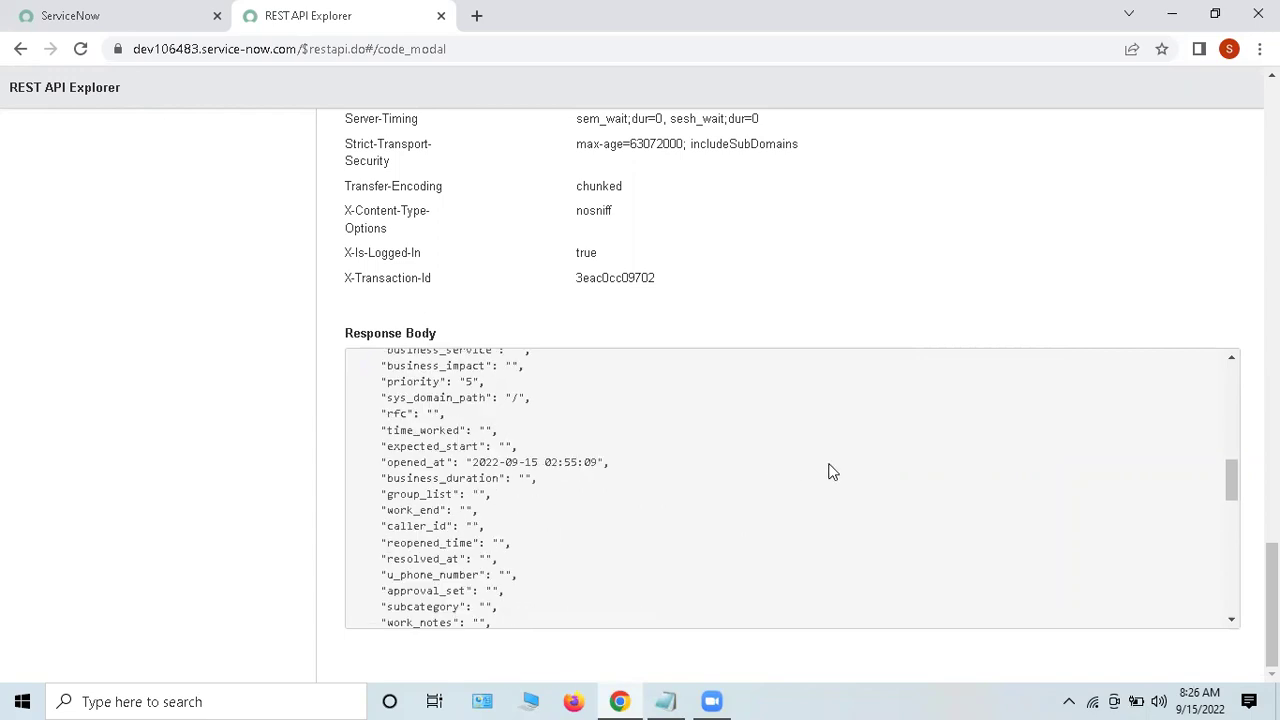
pyautogui.scroll(6, 800, 470)
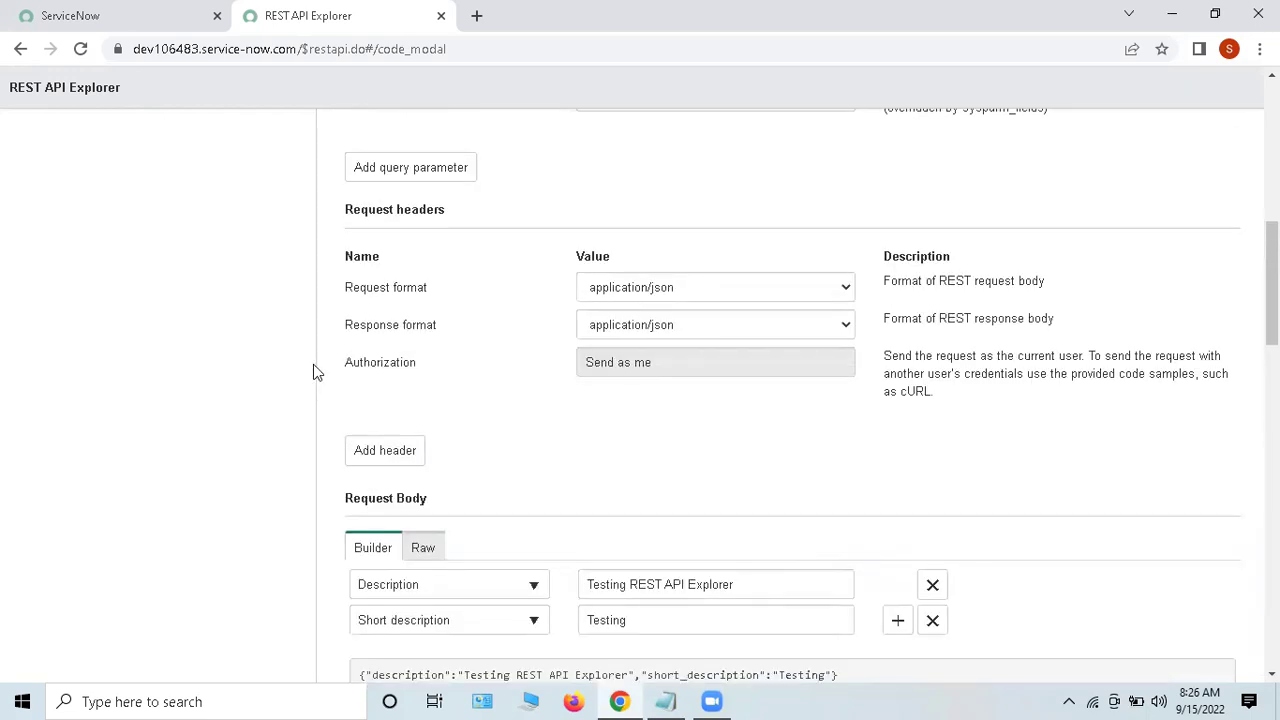
pyautogui.scroll(-1, 630, 368)
pyautogui.scroll(-6, 630, 368)
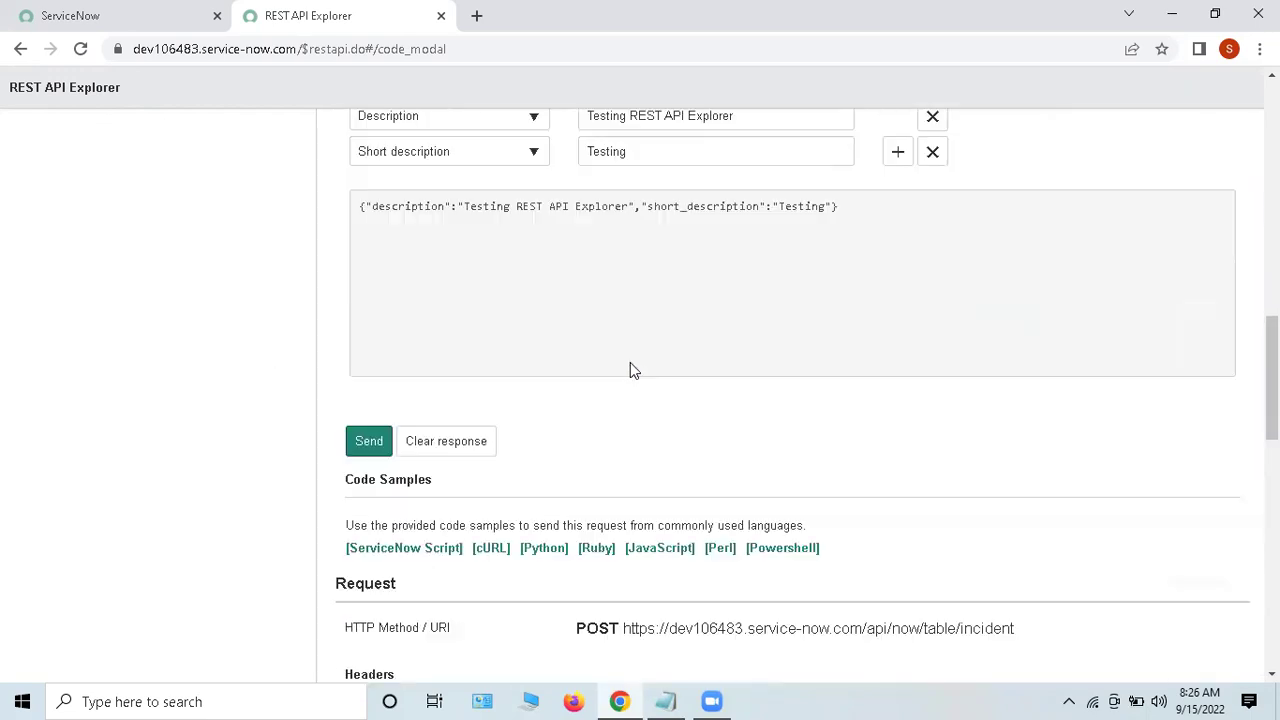
pyautogui.moveTo(624, 350); pyautogui.dragTo(1080, 357)
pyautogui.click(1030, 432)
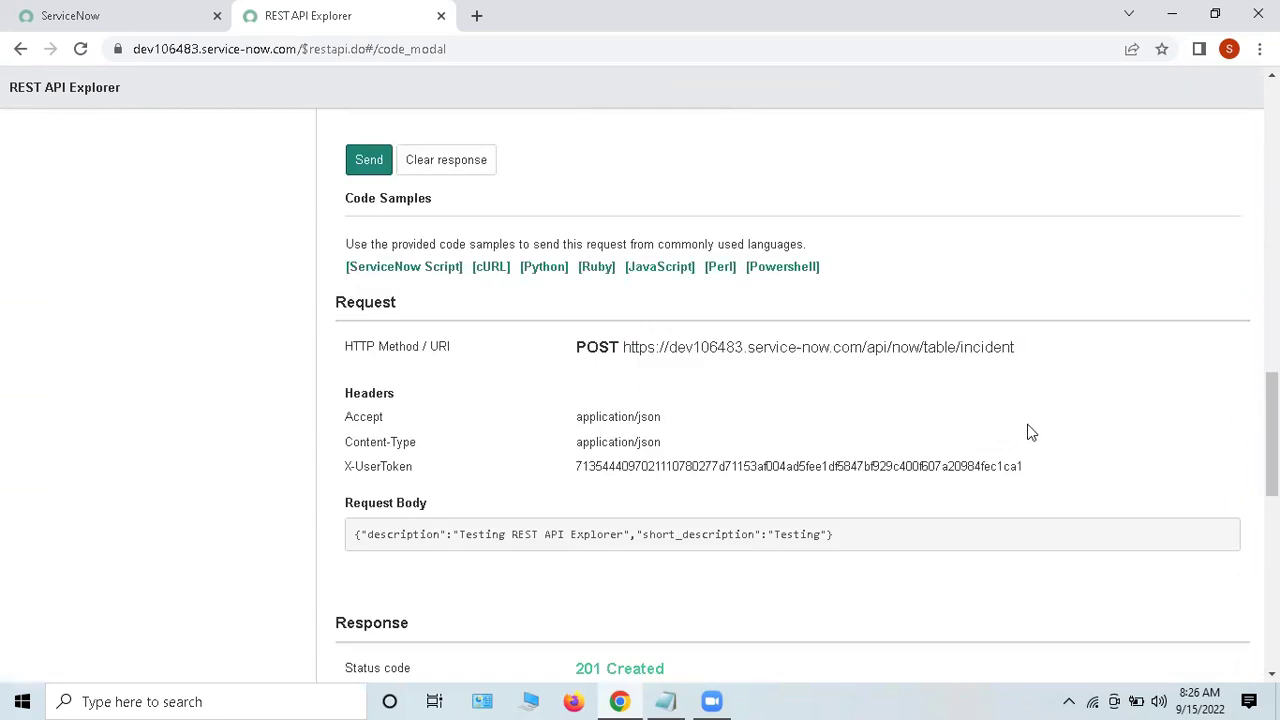
pyautogui.doubleClick(980, 341)
pyautogui.scroll(12, 1005, 400)
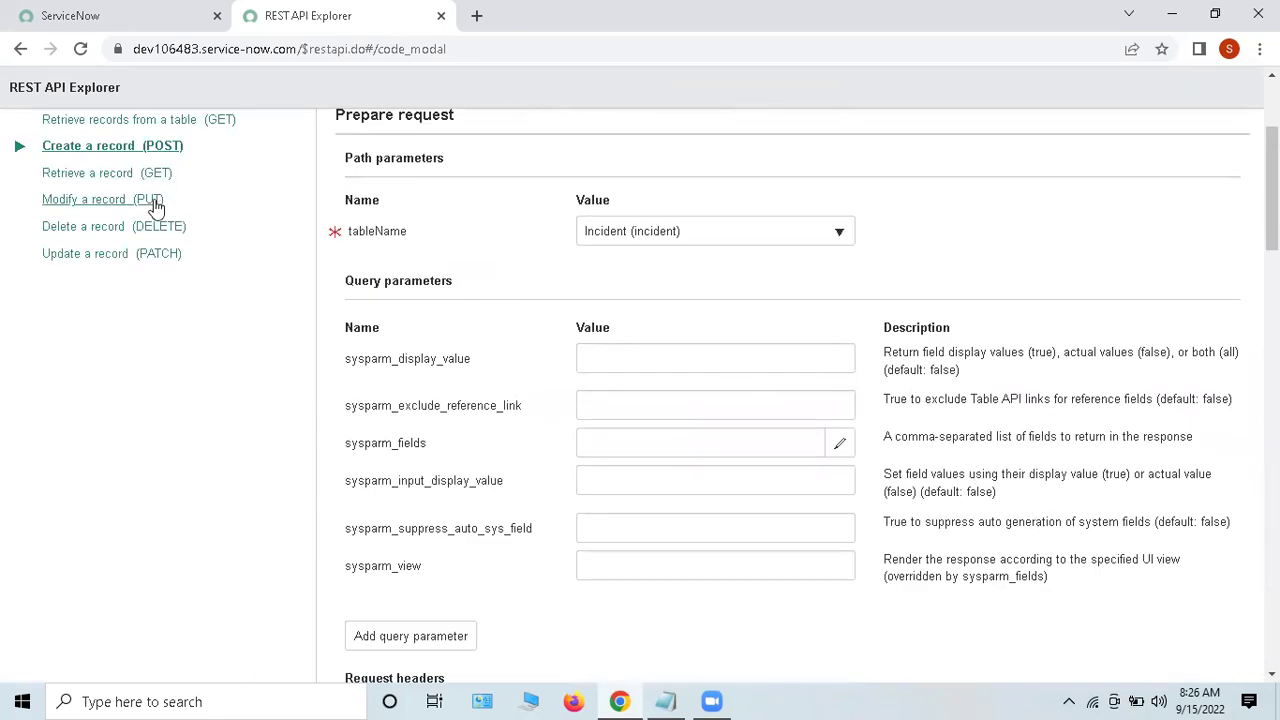
# Step: Switch to Modify a record (PUT) and inspect the empty tableName list and sys_id field
pyautogui.click(151, 203)
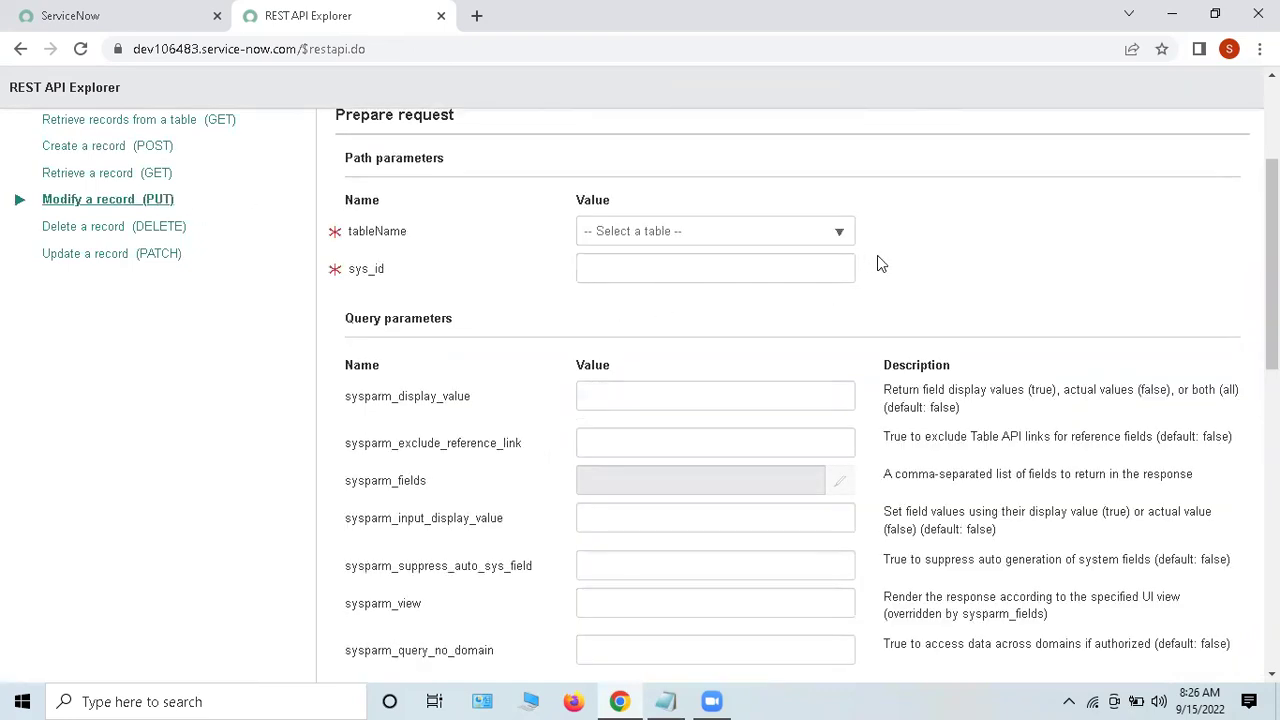
pyautogui.scroll(1, 870, 262)
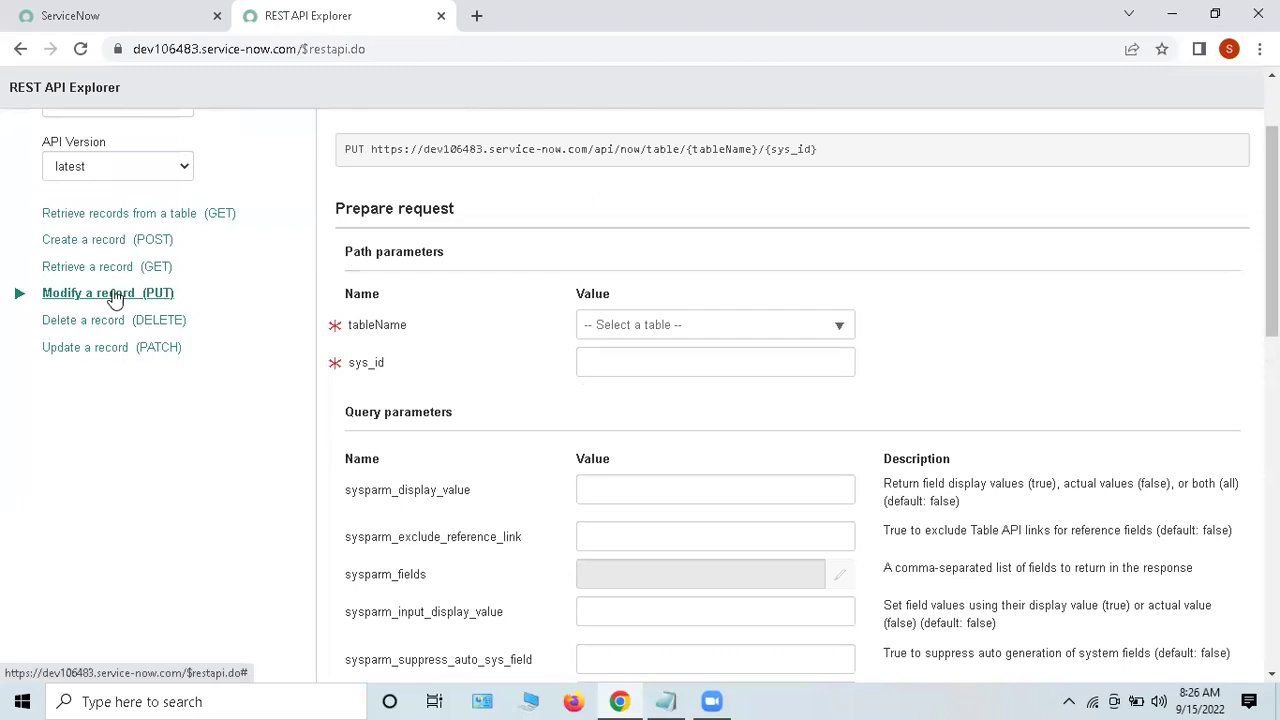
pyautogui.click(651, 333)
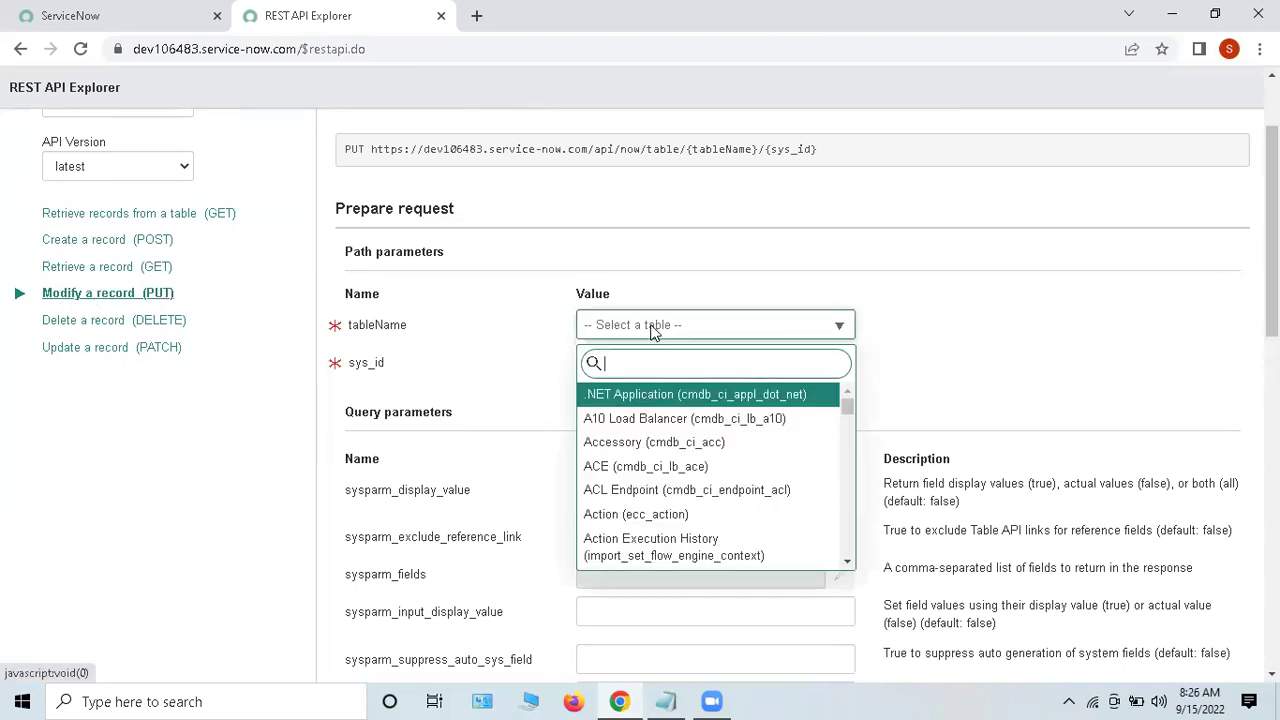
pyautogui.click(935, 353)
pyautogui.click(694, 357)
pyautogui.moveTo(397, 371); pyautogui.dragTo(330, 368)
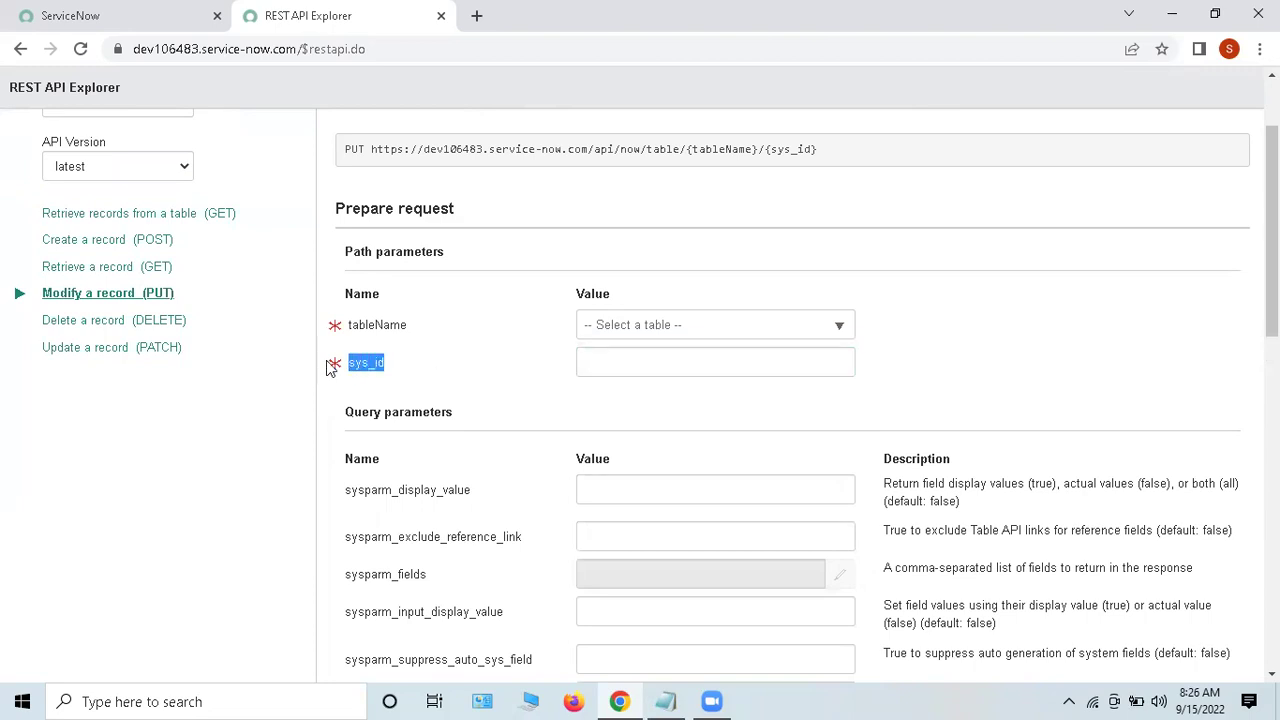
pyautogui.click(252, 447)
# Step: Check the record's sys_id in the main tab's address, then return to the PUT form
pyautogui.click(132, 14)
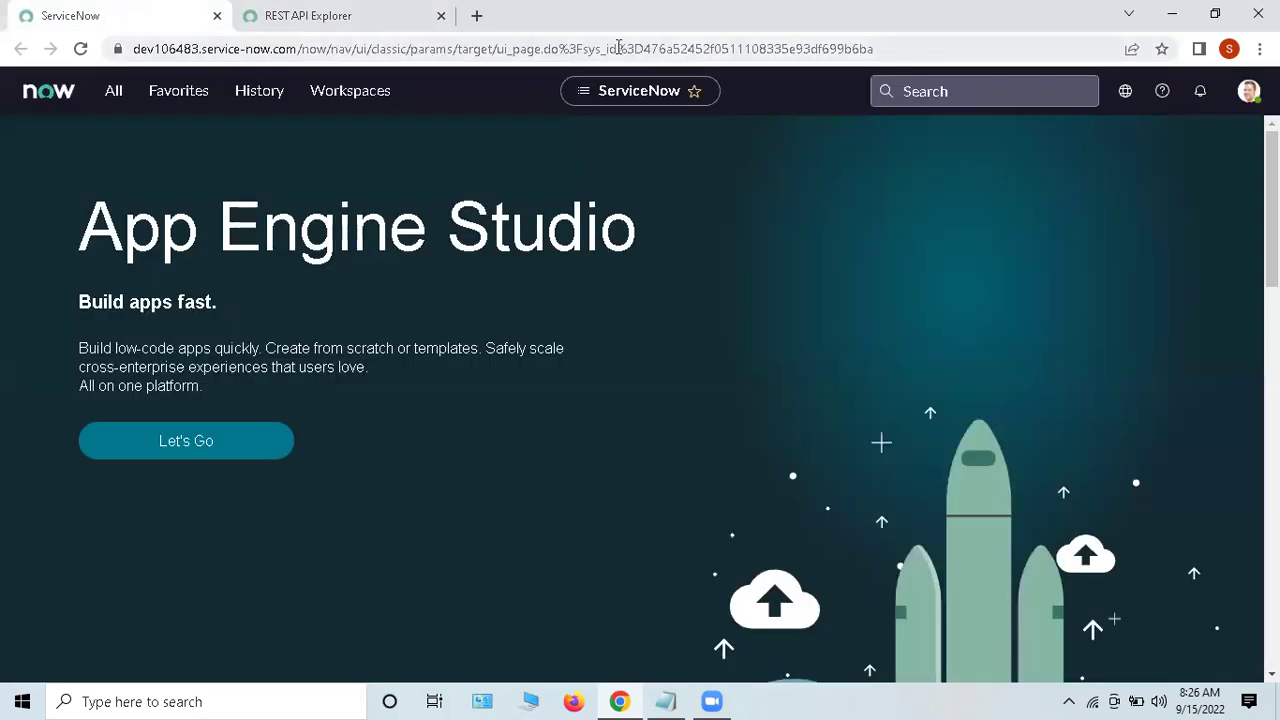
pyautogui.doubleClick(672, 48)
pyautogui.click(722, 48)
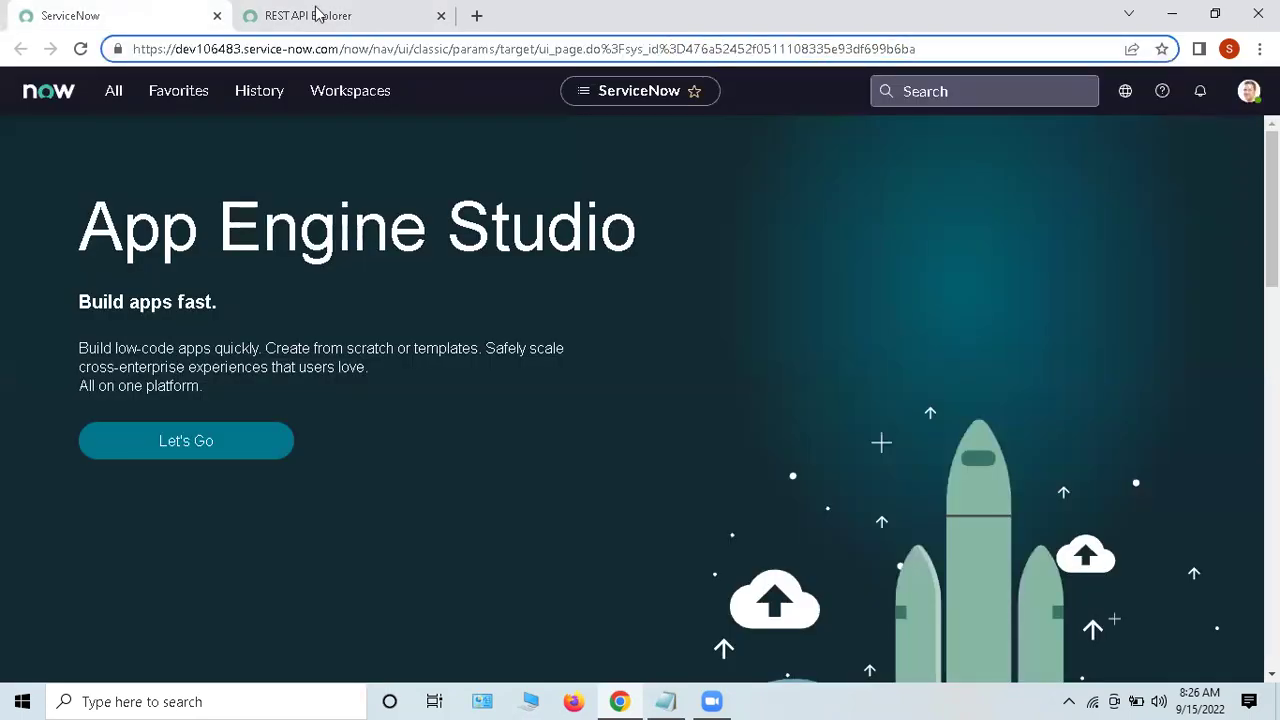
pyautogui.click(322, 15)
pyautogui.scroll(-10, 600, 486)
pyautogui.scroll(-1, 638, 500)
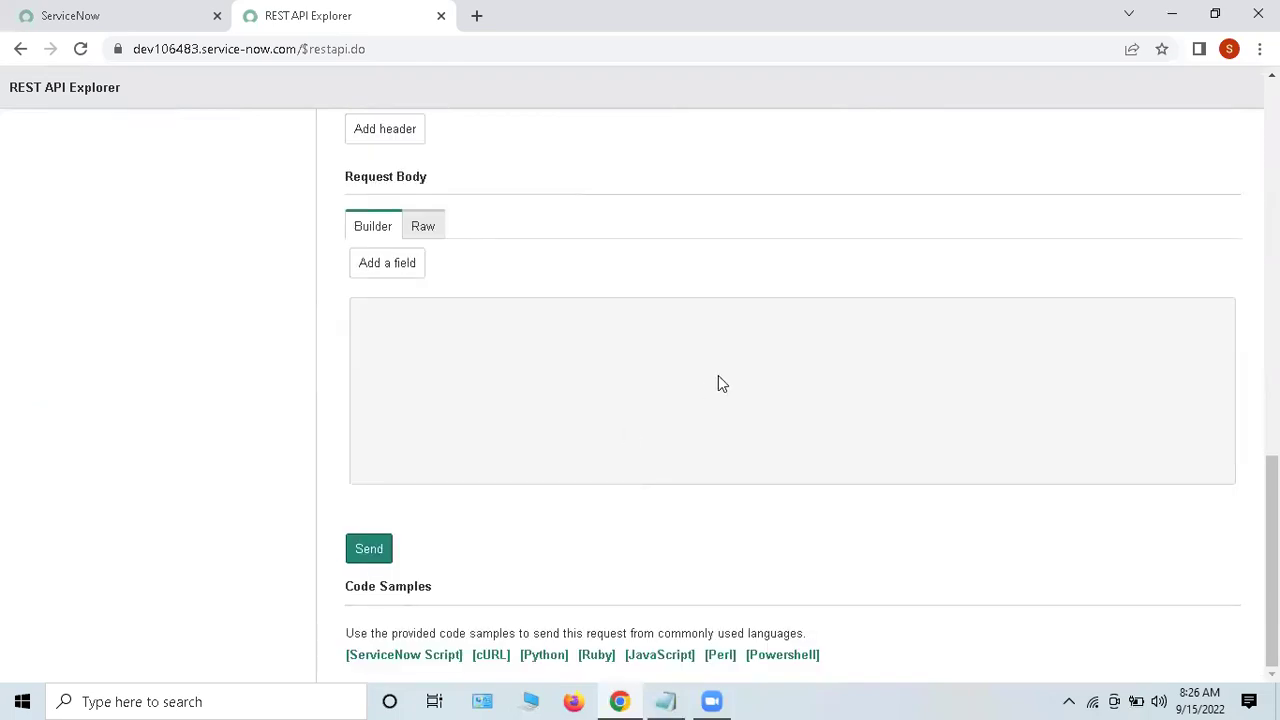
pyautogui.scroll(15, 705, 400)
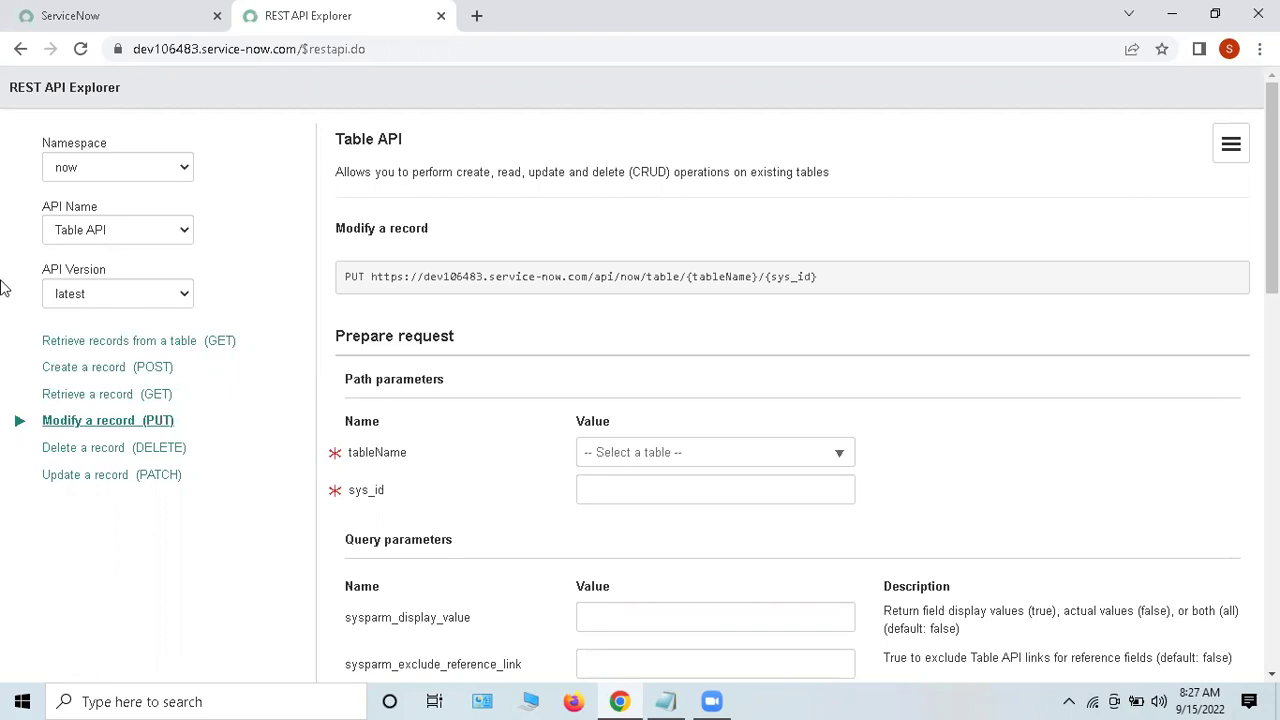
# Step: Open SOAP Message via 'soap message' navigator filter, close REST API Explorer, open the Amazon record
pyautogui.click(79, 30)
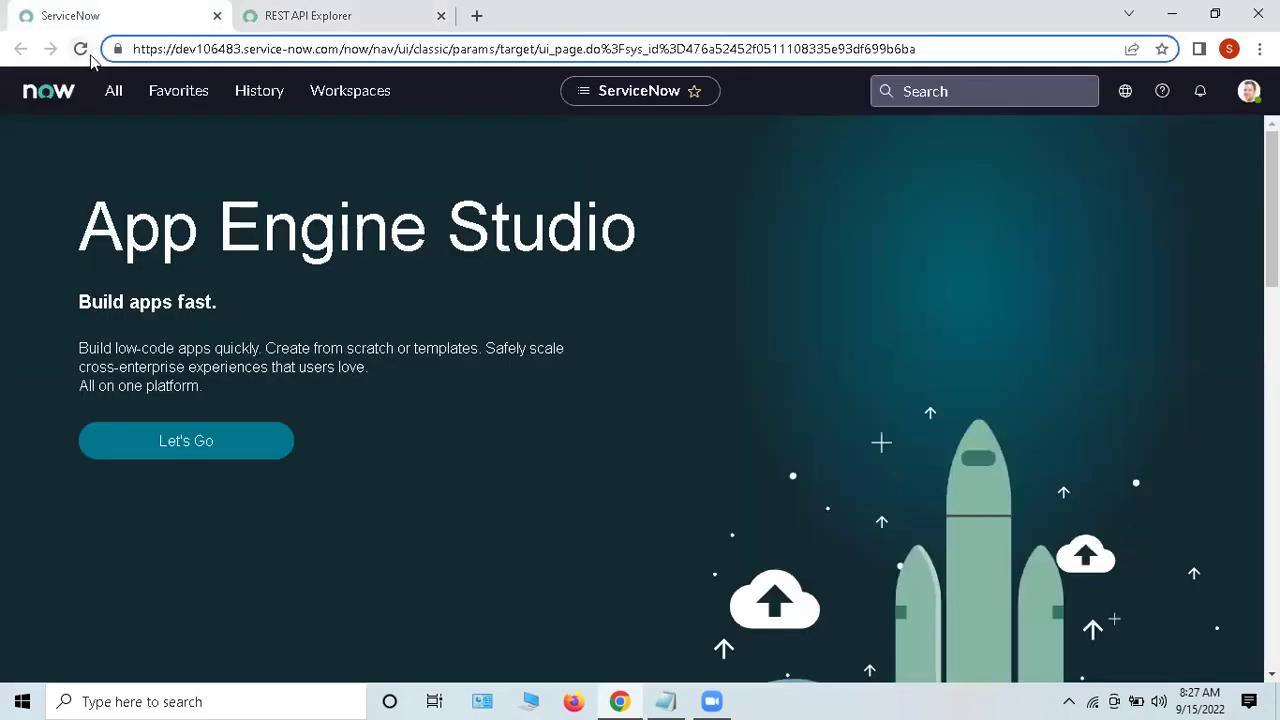
pyautogui.click(117, 98)
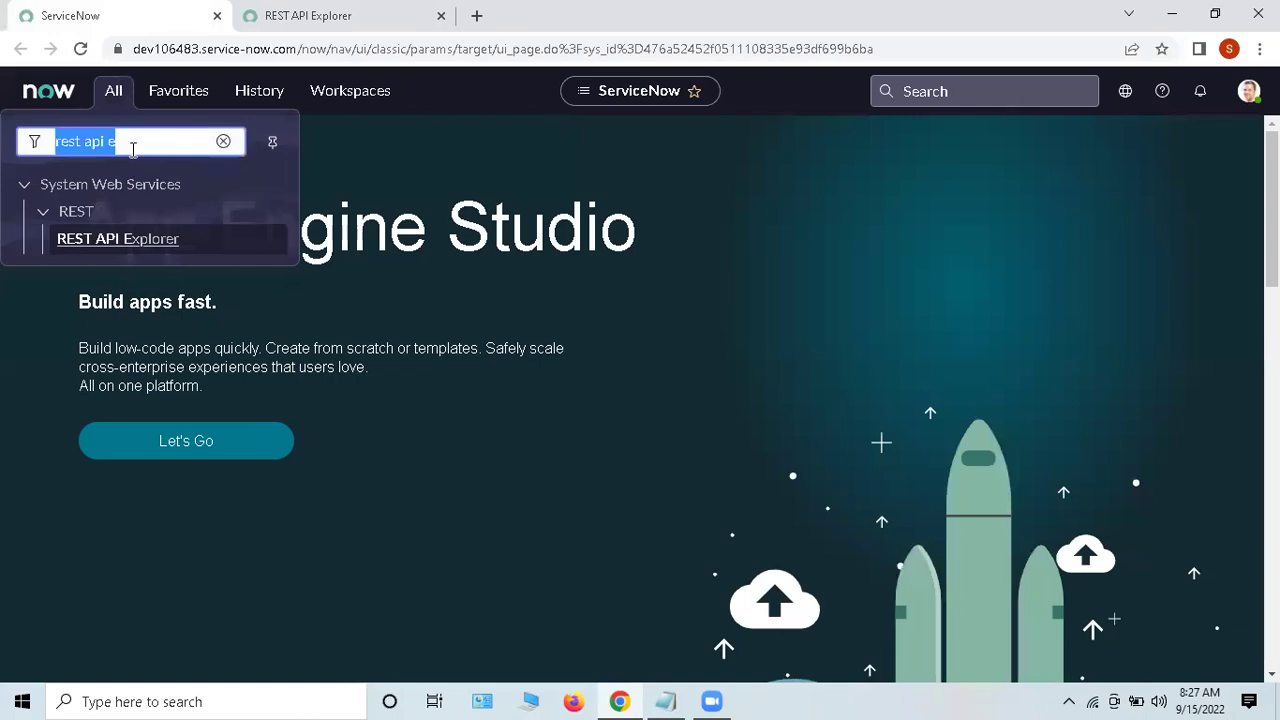
pyautogui.write('soap me')
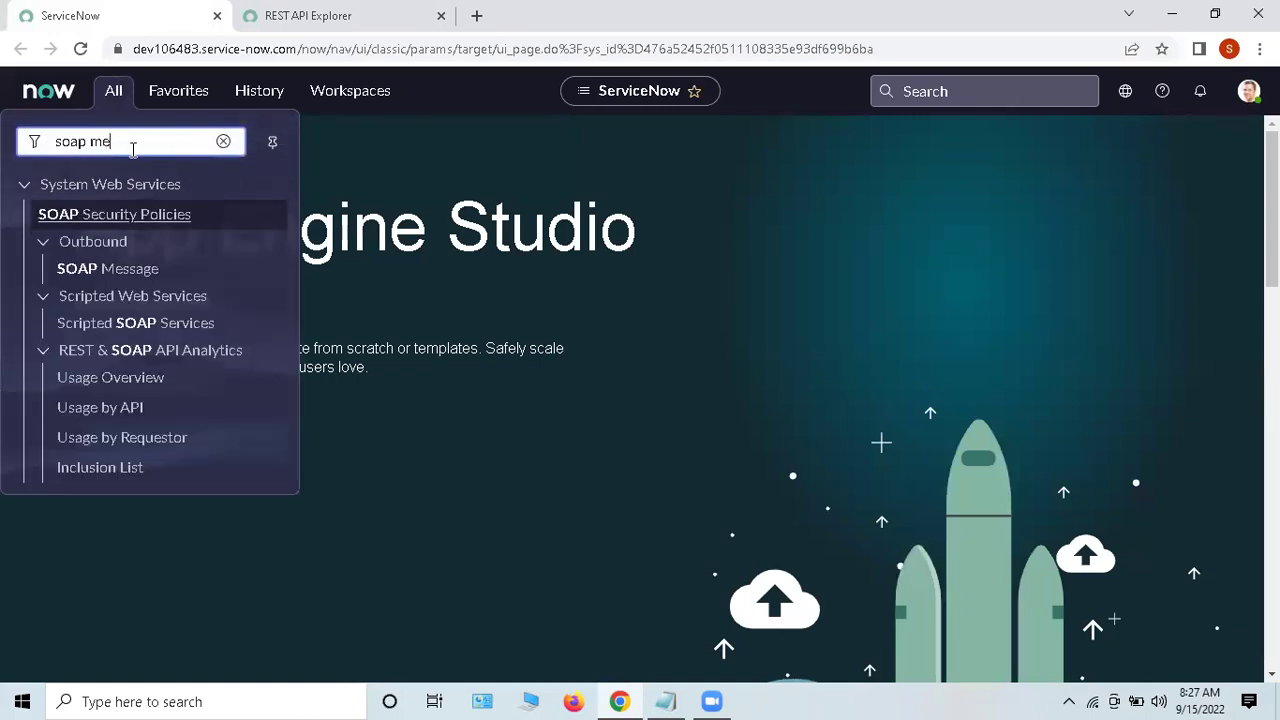
pyautogui.write('ssage')
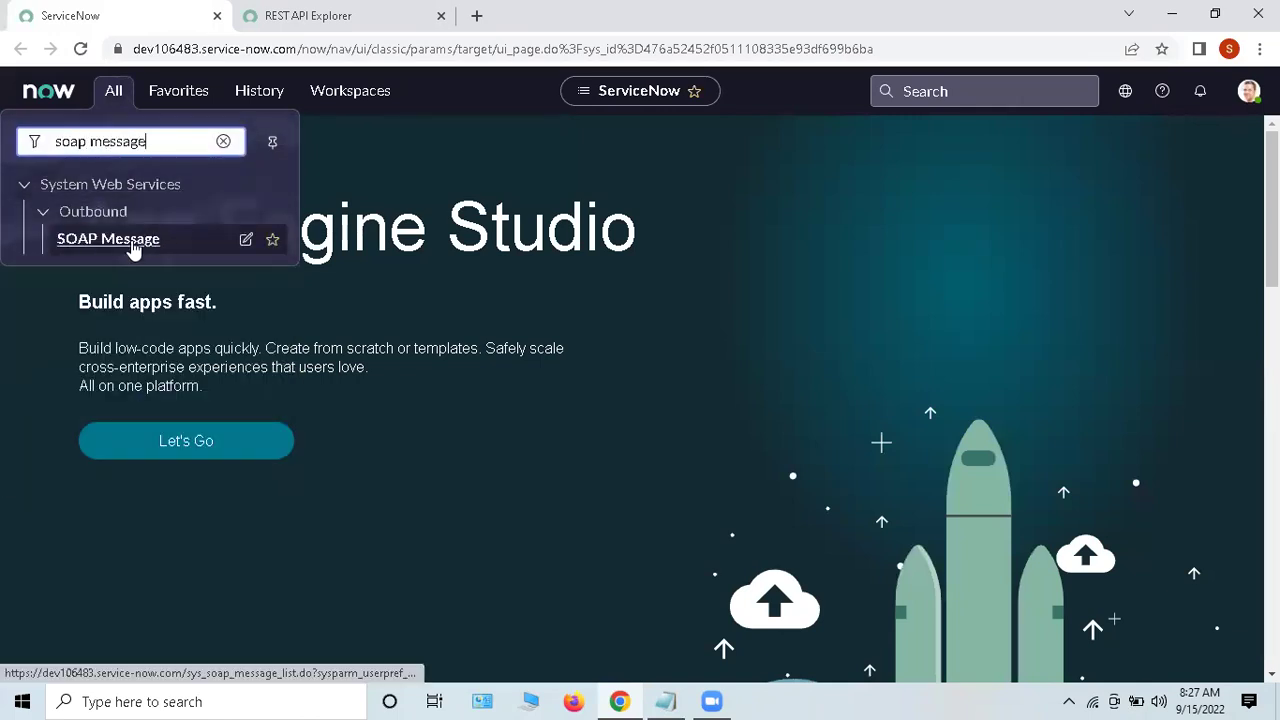
pyautogui.keyDown('ctrl'); pyautogui.click(131, 240); pyautogui.keyUp('ctrl')
pyautogui.click(582, 18)
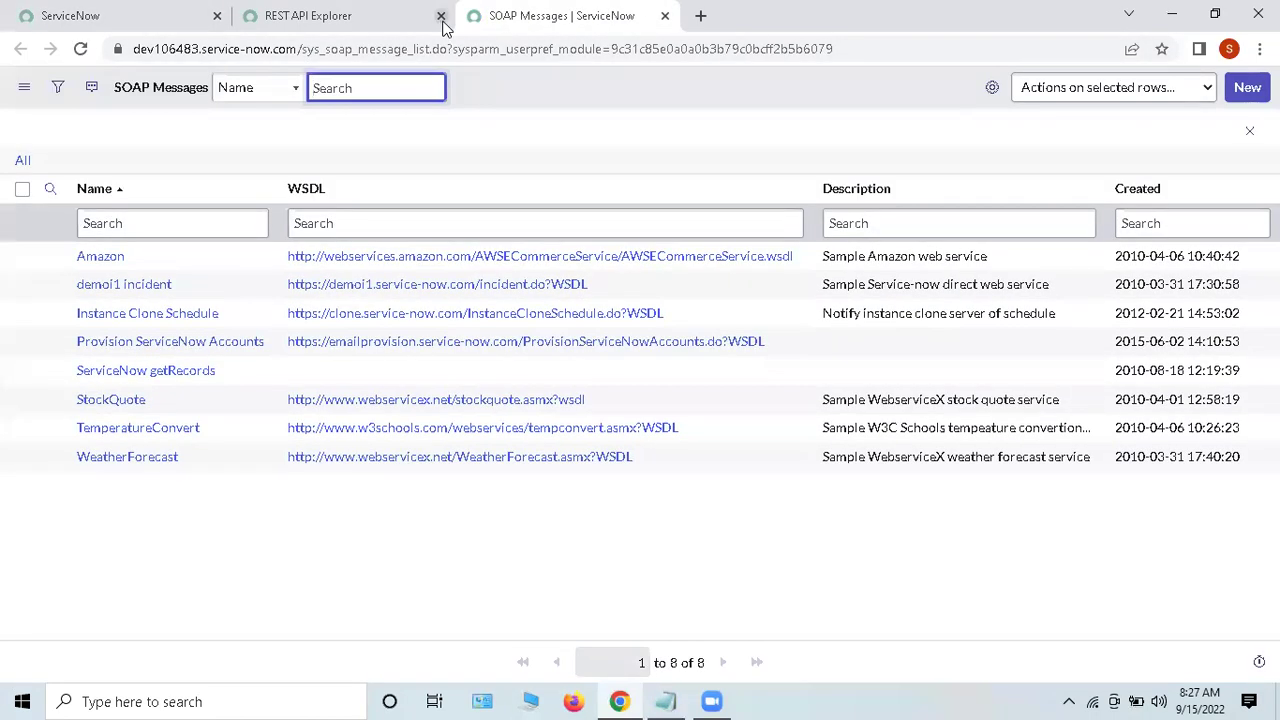
pyautogui.click(441, 16)
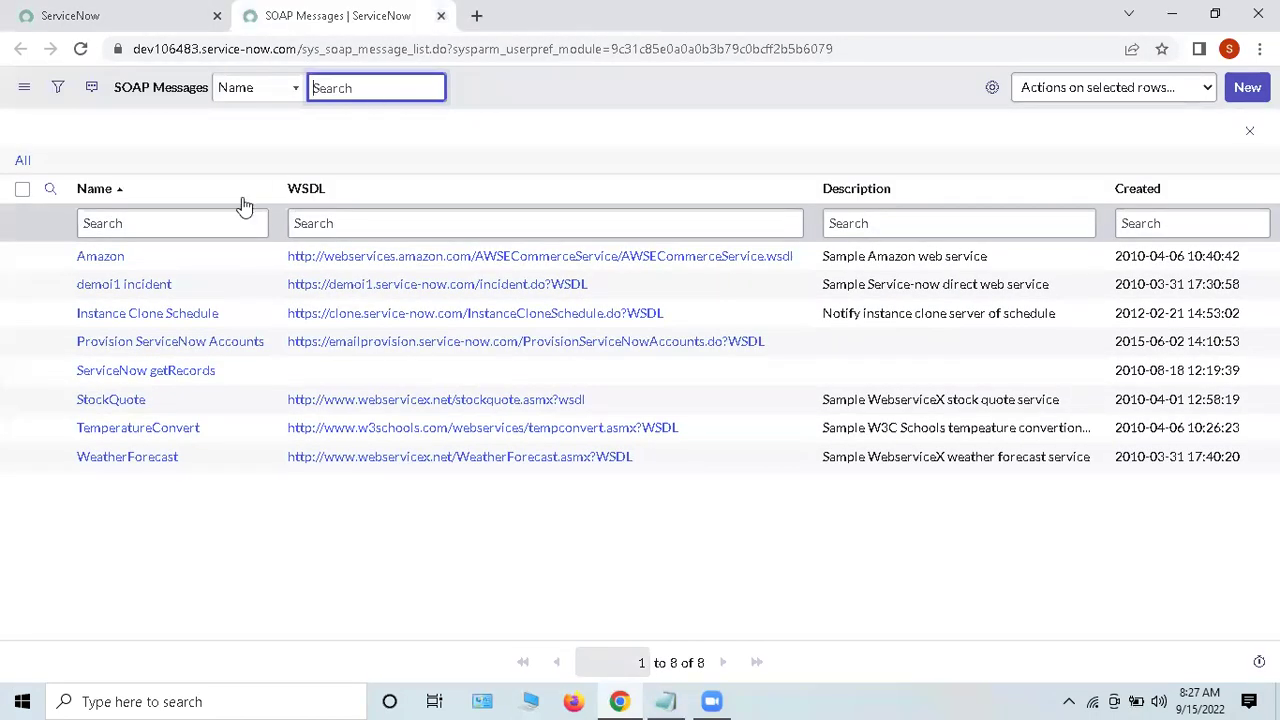
pyautogui.keyDown('ctrl'); pyautogui.click(101, 257); pyautogui.keyUp('ctrl')
pyautogui.click(640, 16)
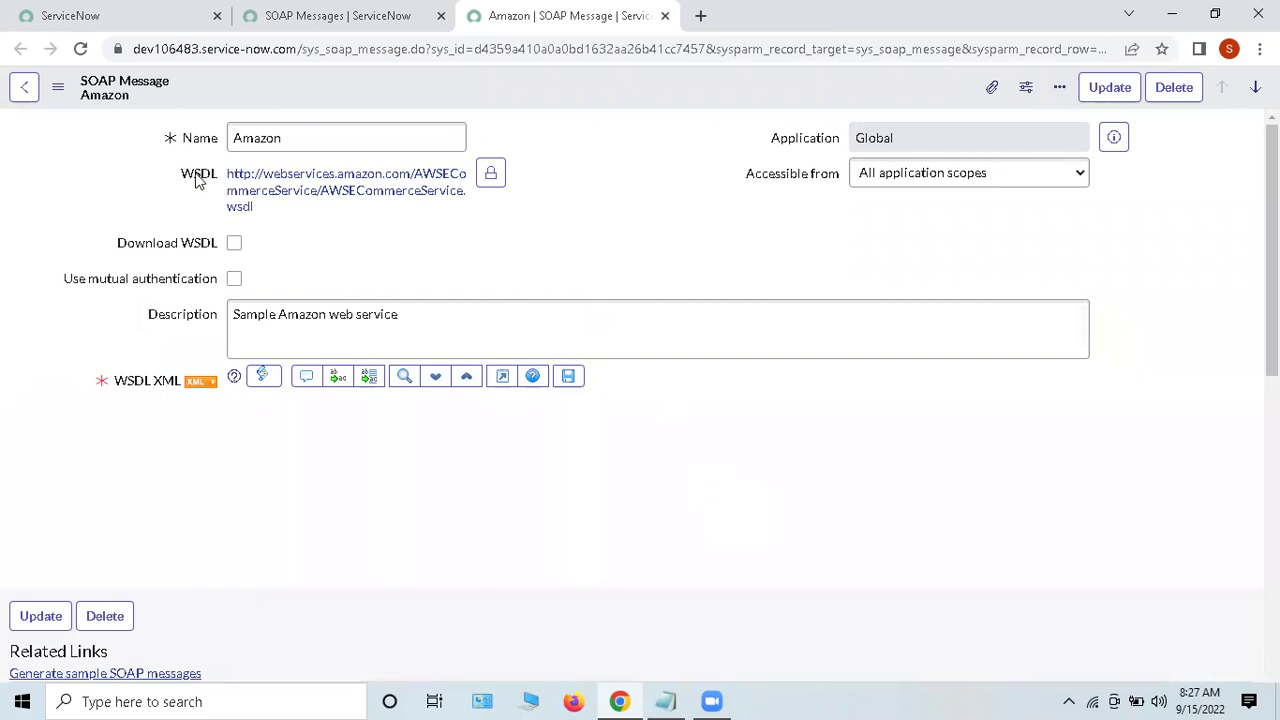
# Step: Browse the Amazon record's 23 SOAP Message Functions and open CustomerContentSearch in a background tab
pyautogui.moveTo(171, 175); pyautogui.dragTo(218, 177)
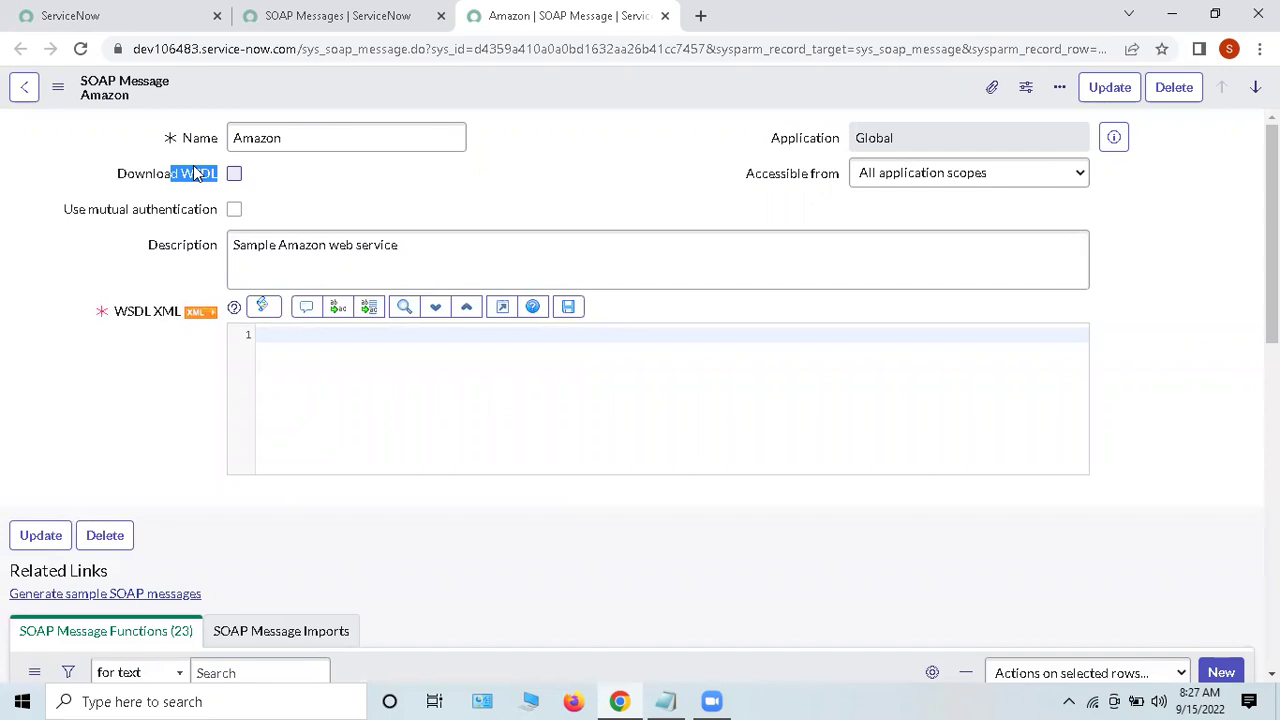
pyautogui.click(384, 212)
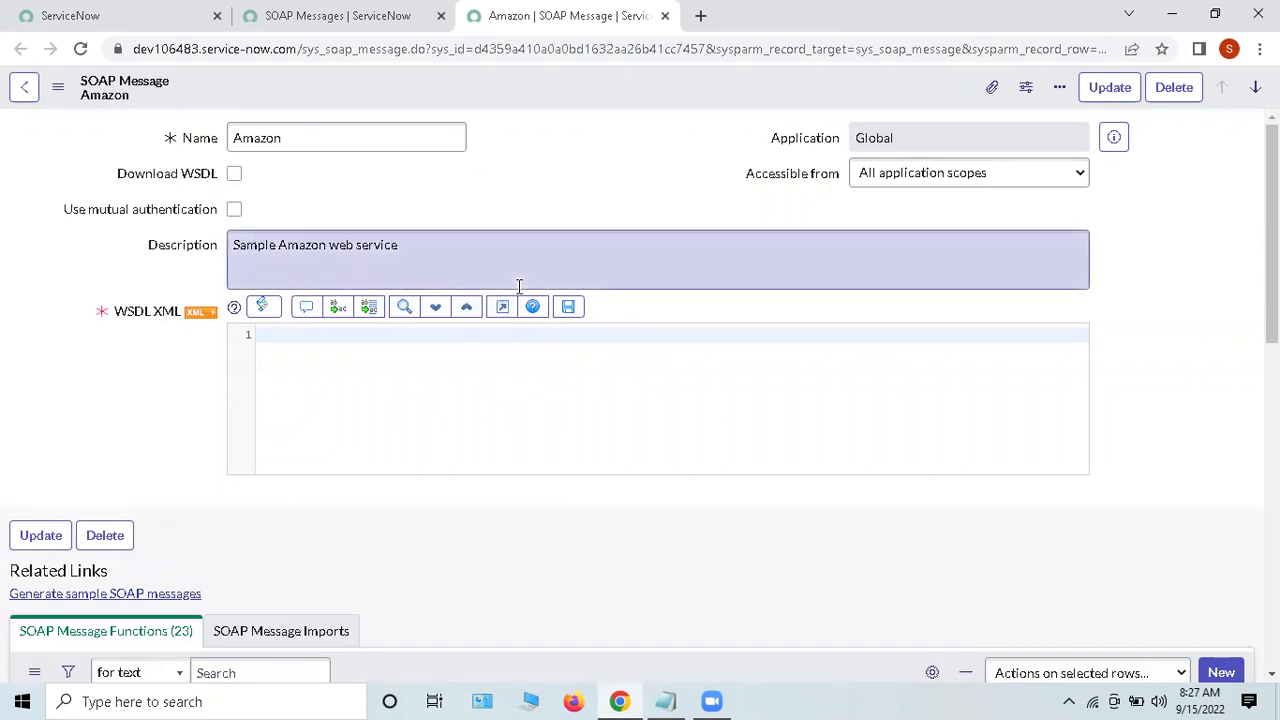
pyautogui.scroll(-5, 538, 306)
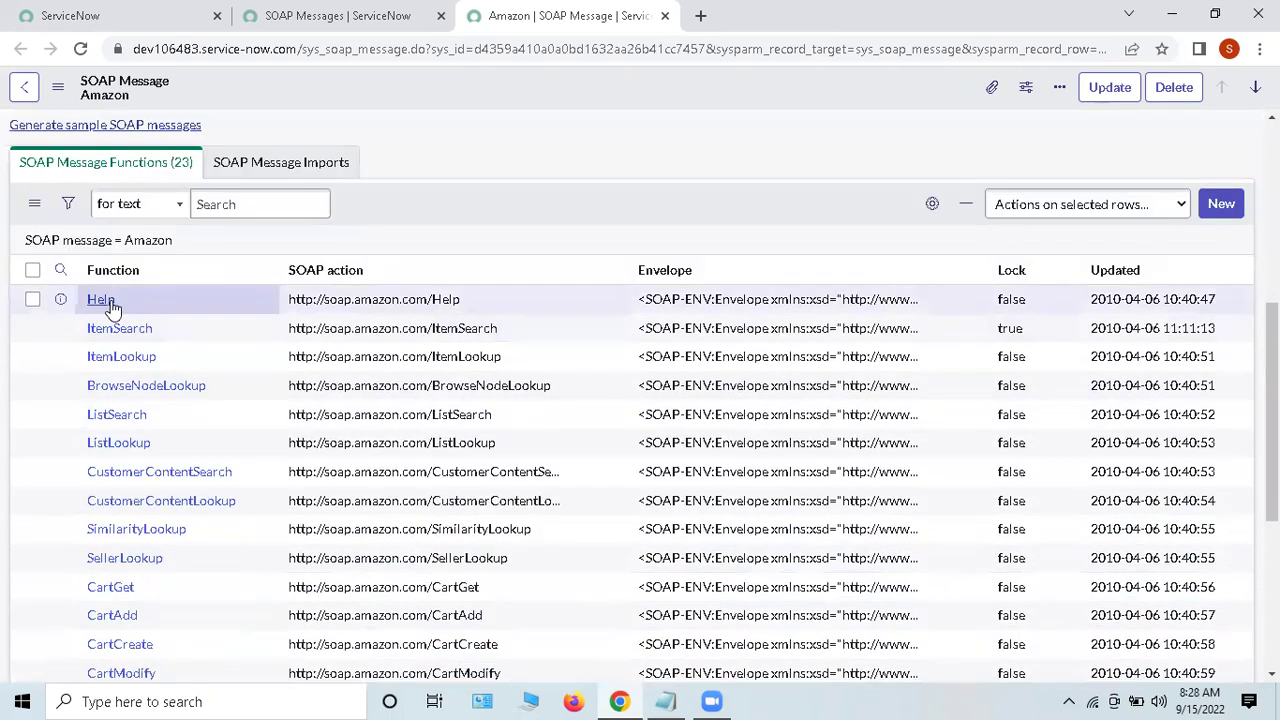
pyautogui.moveTo(85, 274); pyautogui.dragTo(143, 272)
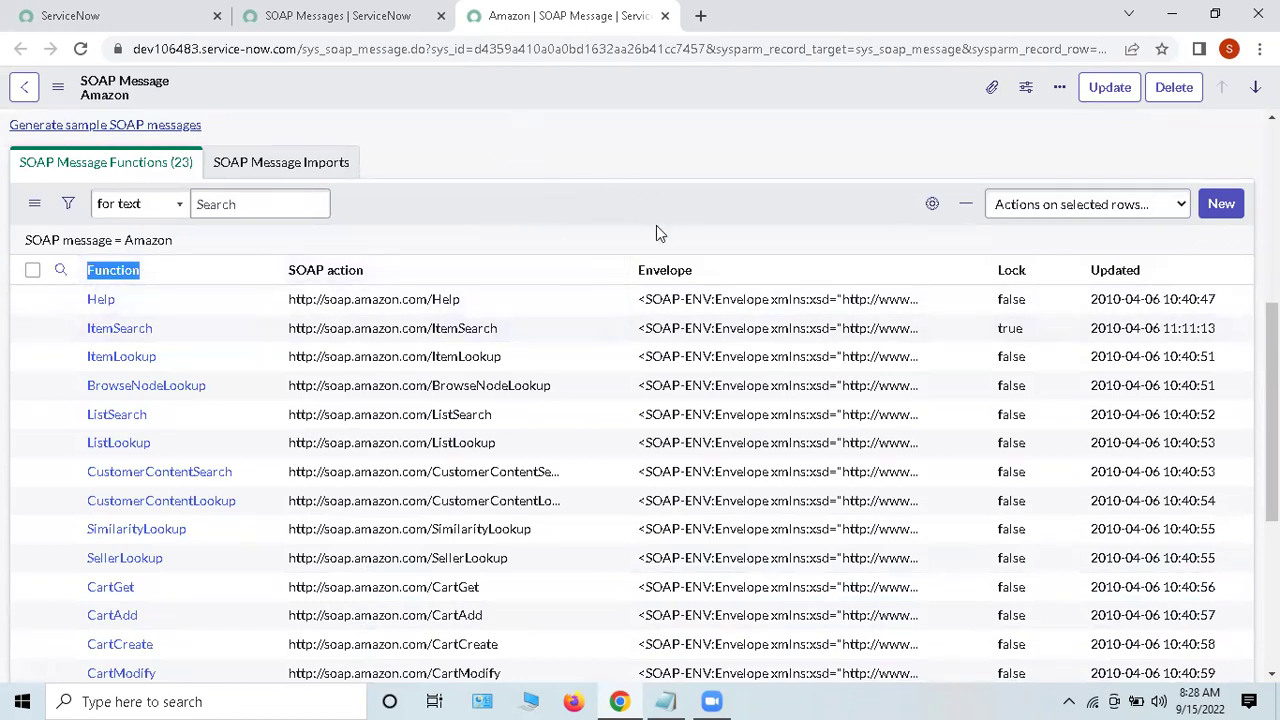
pyautogui.scroll(5, 656, 225)
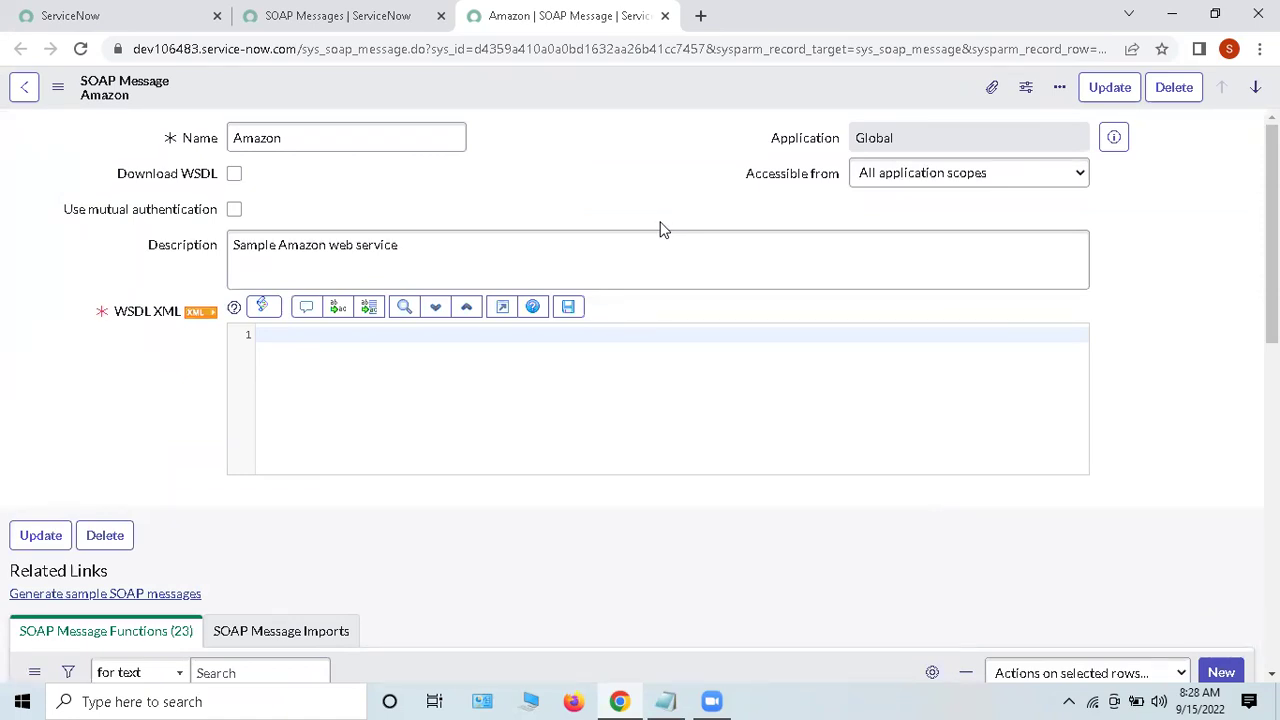
pyautogui.scroll(-5, 270, 371)
pyautogui.keyDown('ctrl'); pyautogui.click(125, 380); pyautogui.keyUp('ctrl')
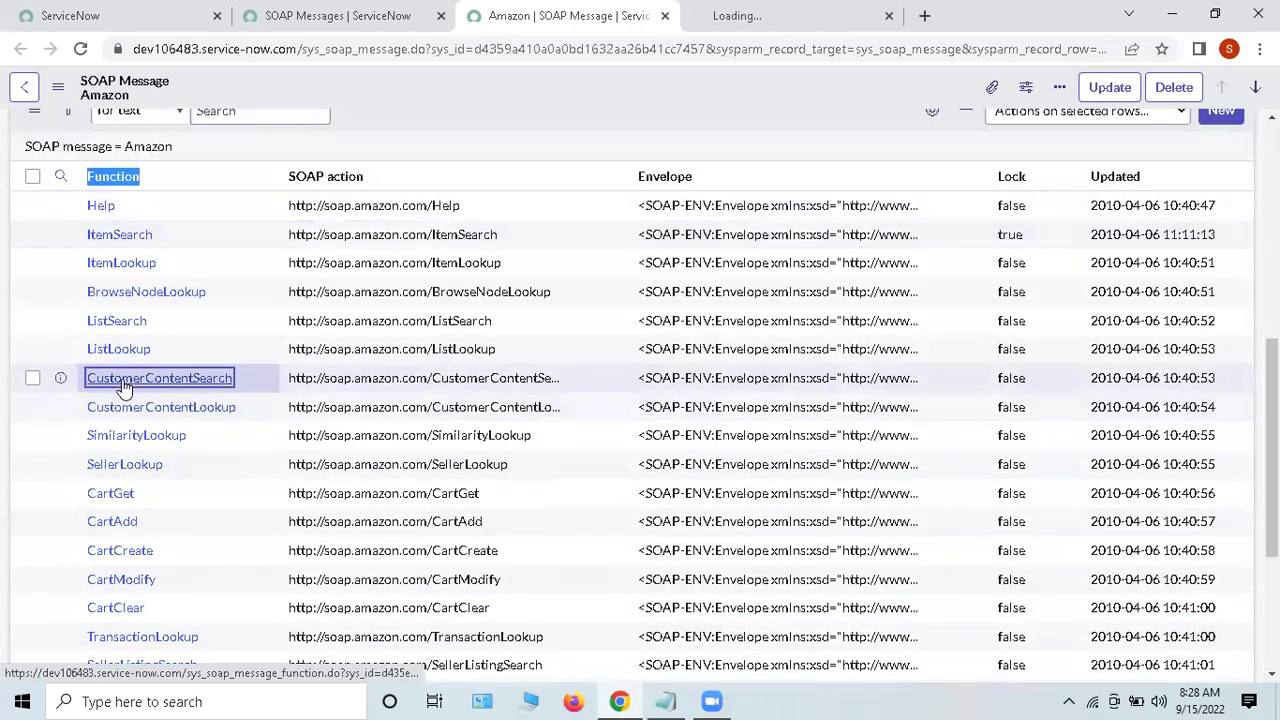
pyautogui.scroll(5, 705, 321)
pyautogui.click(820, 15)
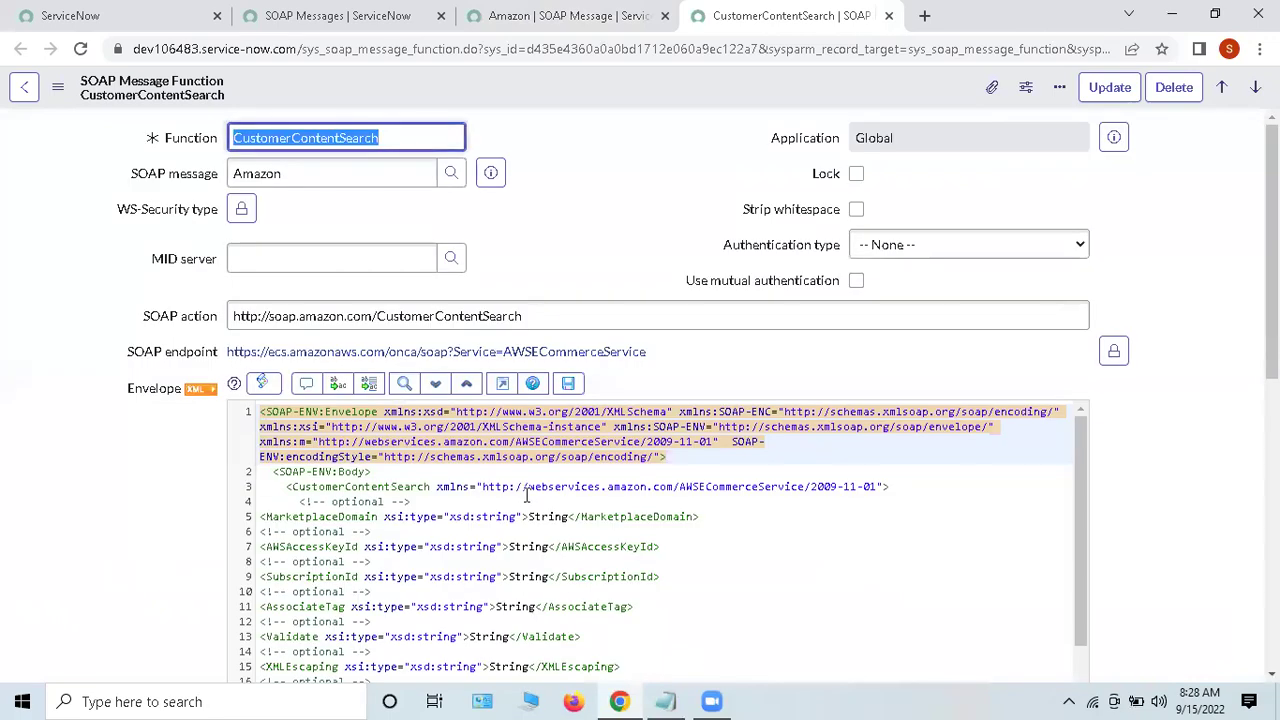
pyautogui.click(590, 183)
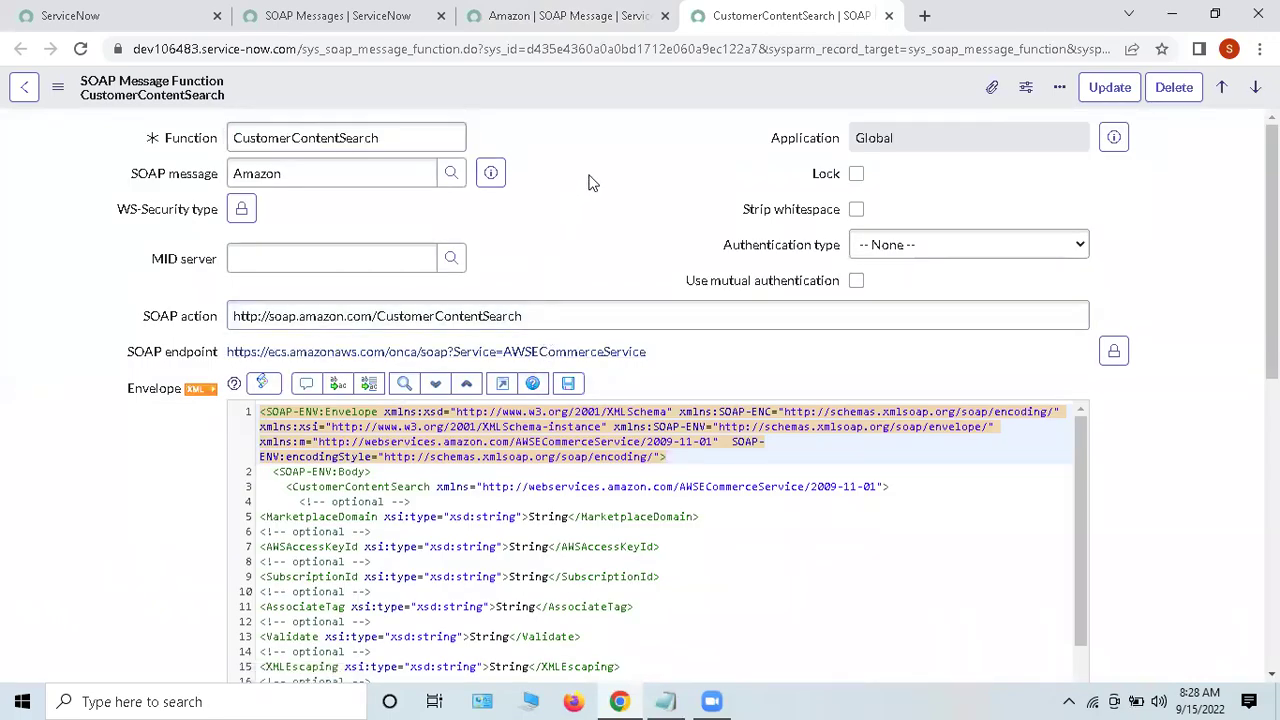
pyautogui.moveTo(134, 139); pyautogui.dragTo(358, 134)
pyautogui.doubleClick(358, 134)
pyautogui.click(578, 148)
pyautogui.moveTo(126, 174); pyautogui.dragTo(314, 171)
pyautogui.click(322, 176)
pyautogui.doubleClick(322, 176)
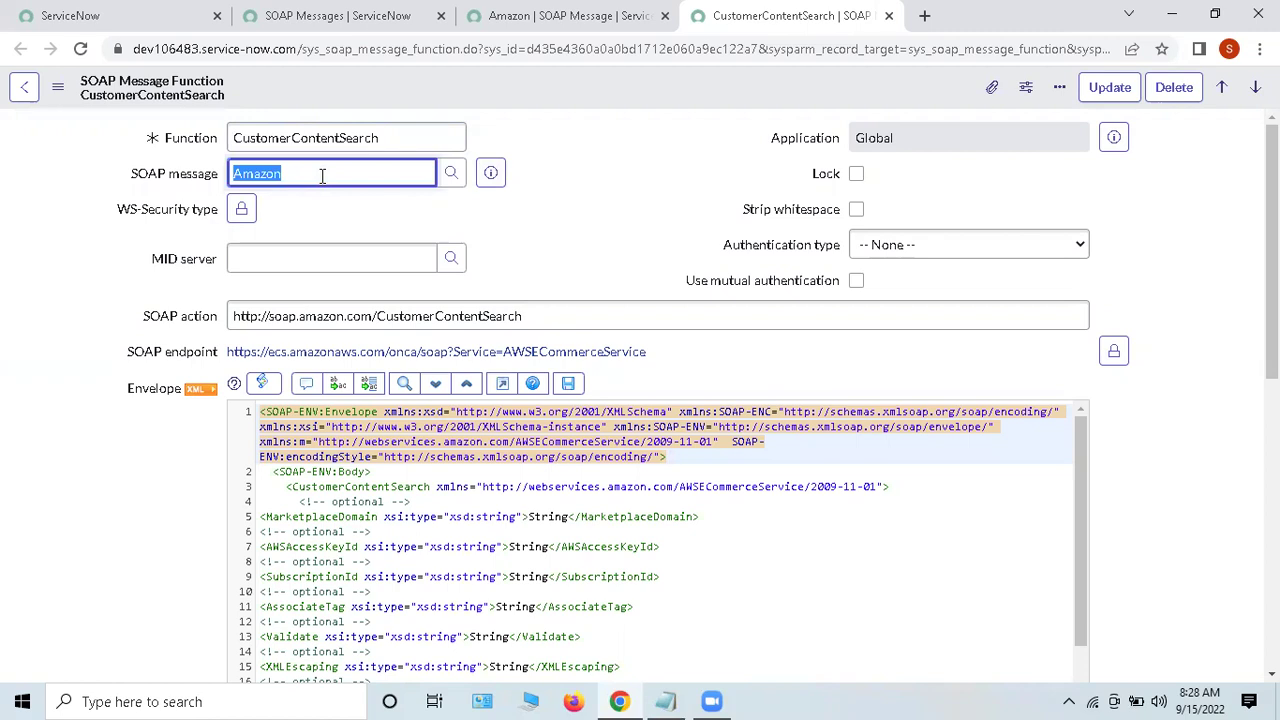
pyautogui.click(315, 216)
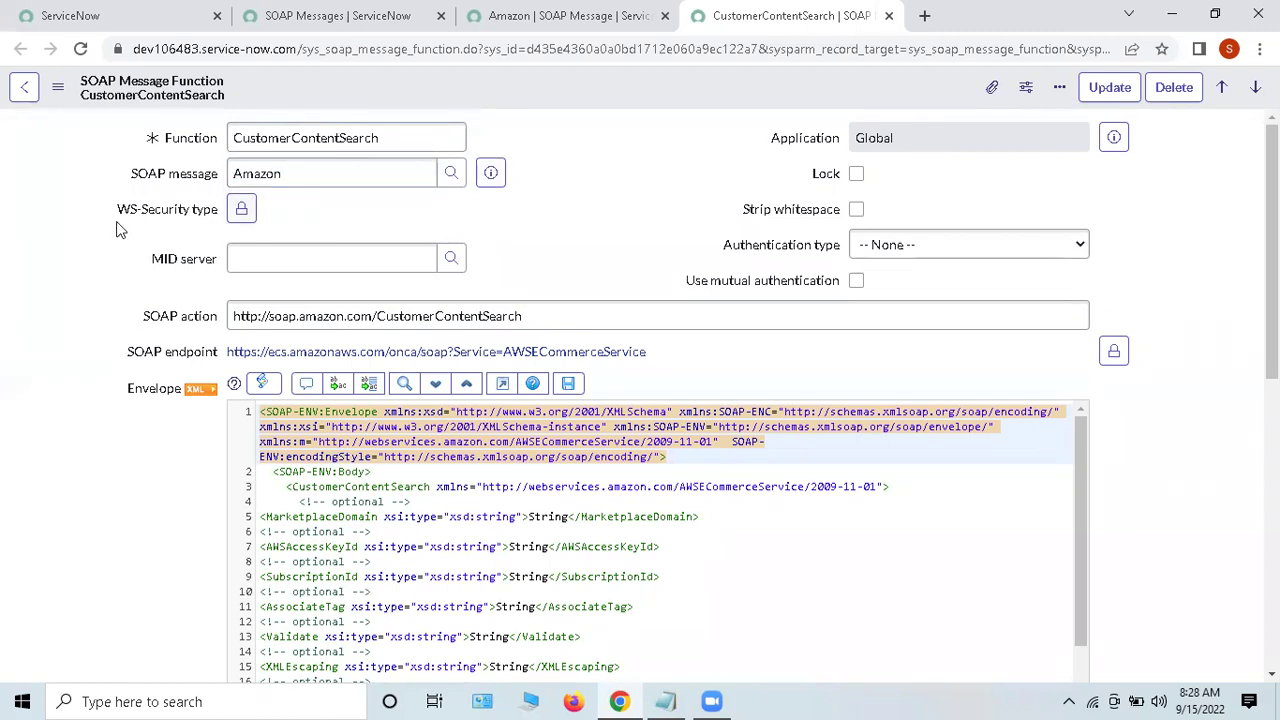
pyautogui.moveTo(92, 219); pyautogui.dragTo(223, 212)
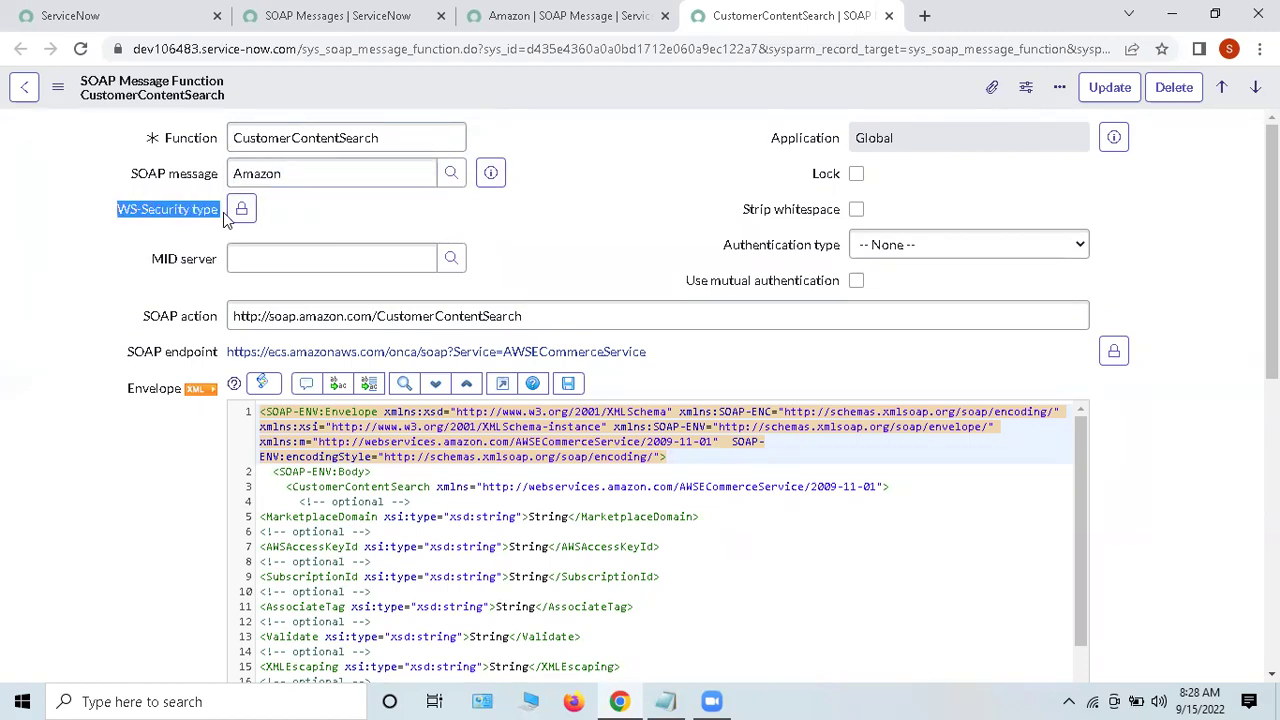
pyautogui.click(570, 222)
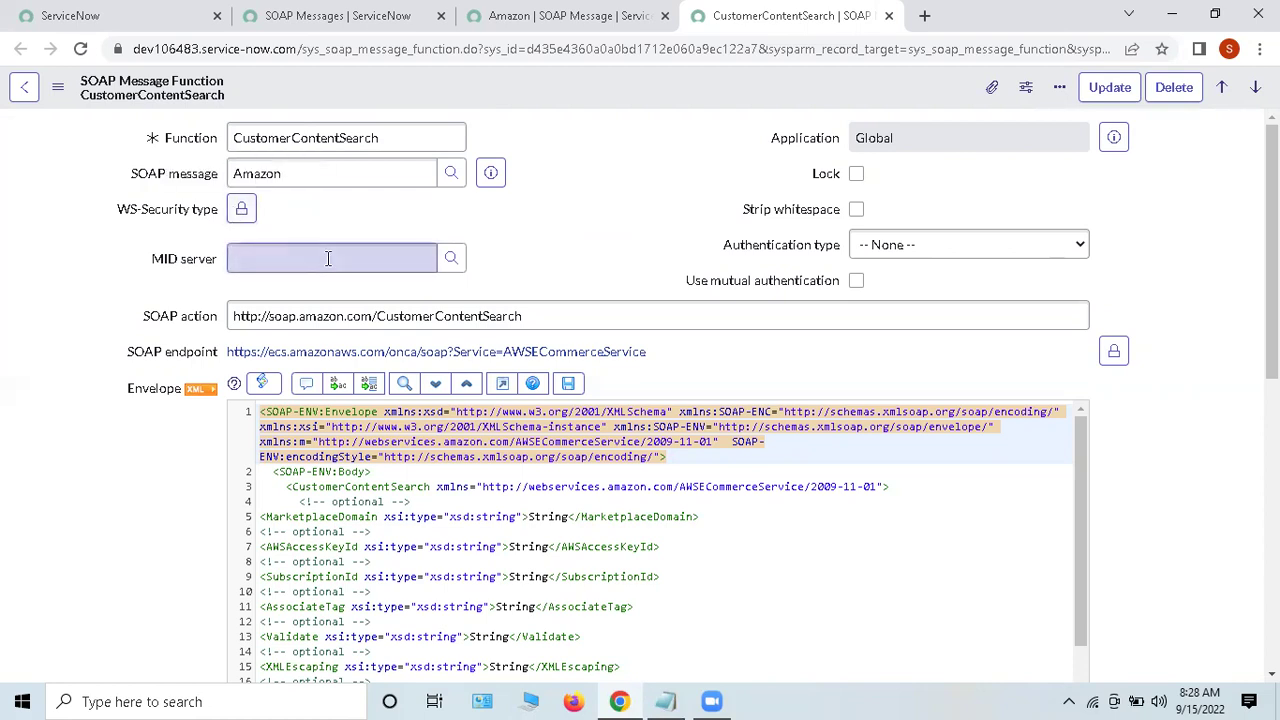
pyautogui.click(341, 318)
pyautogui.hotkey('ctrl', 'a')
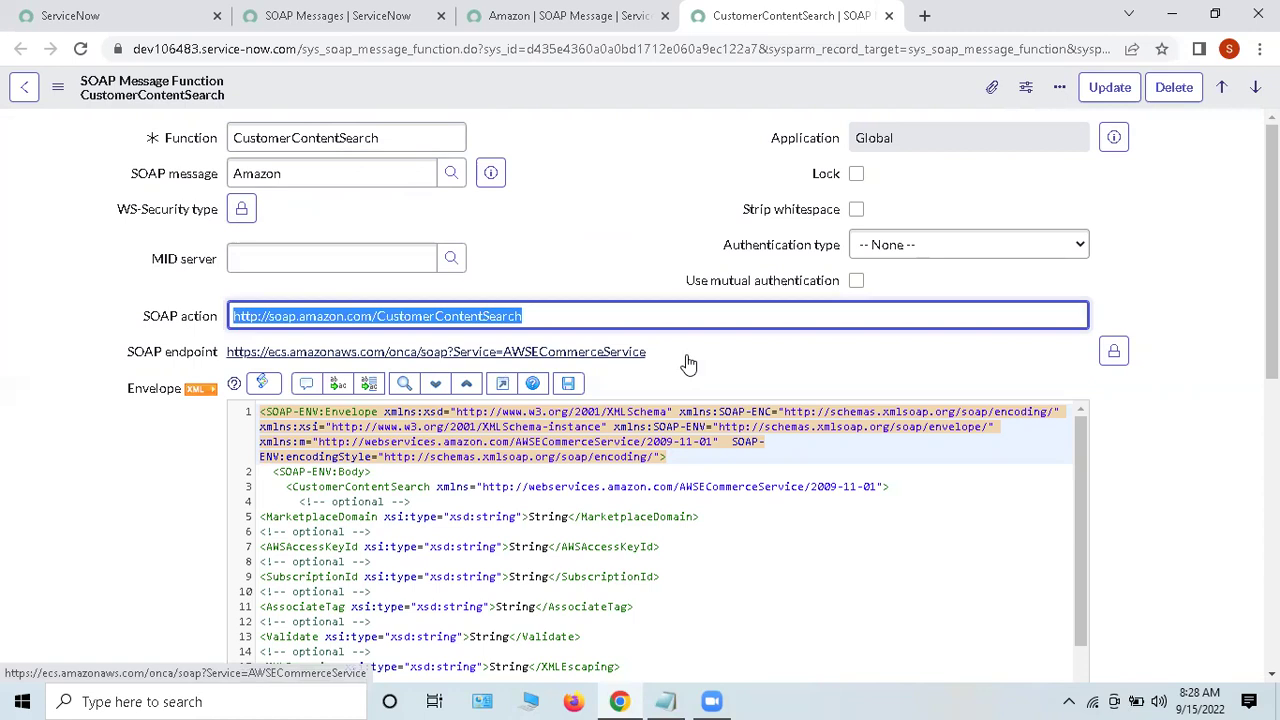
pyautogui.scroll(-3, 703, 355)
pyautogui.scroll(2, 700, 394)
pyautogui.moveTo(104, 295); pyautogui.dragTo(223, 301)
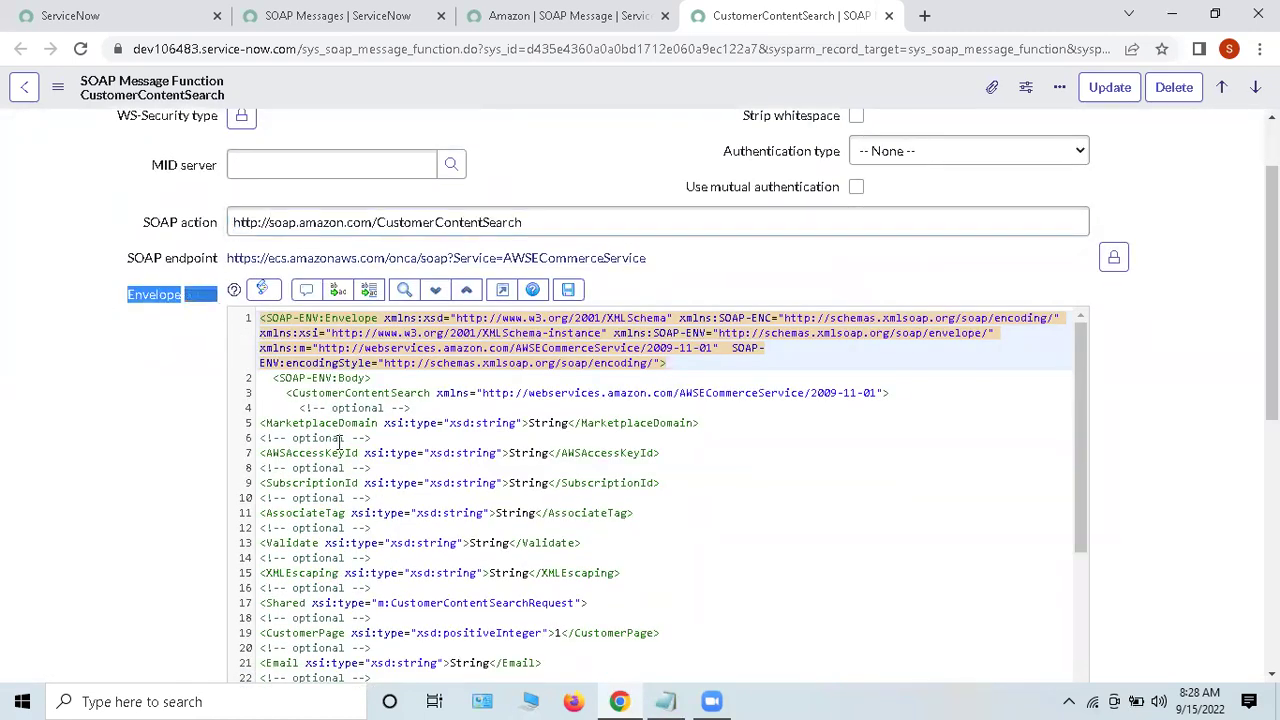
pyautogui.click(354, 318)
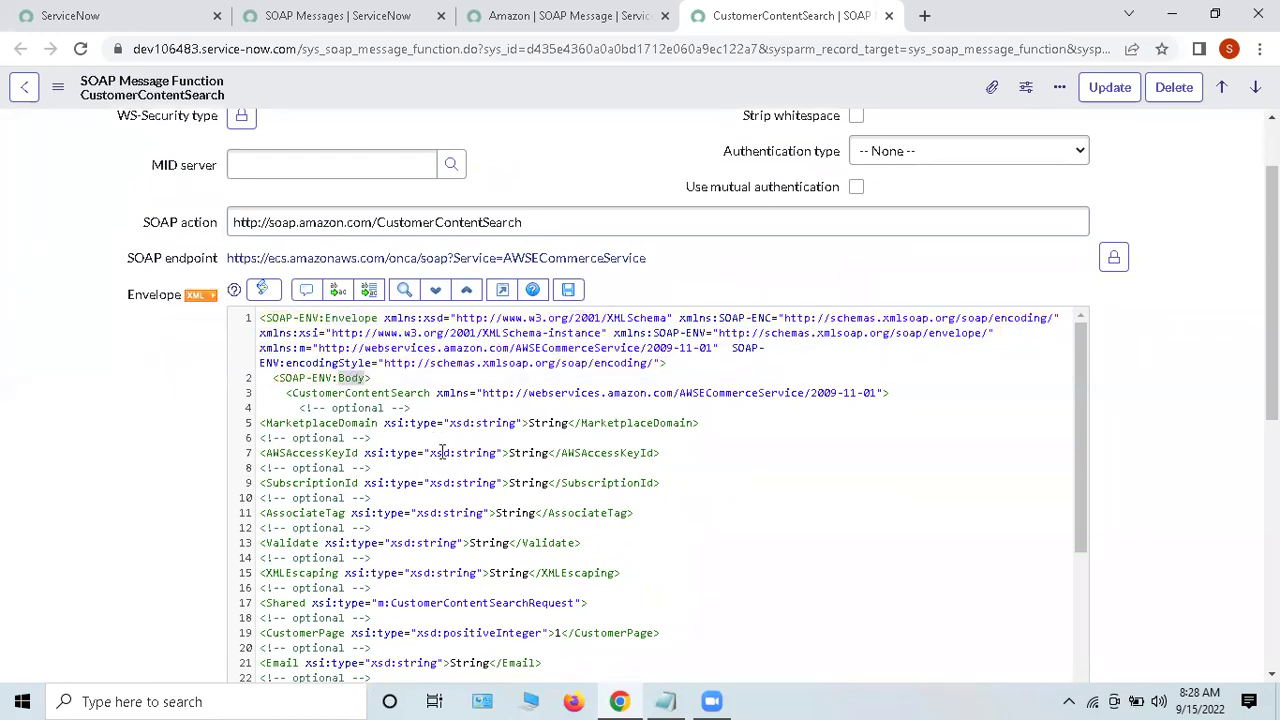
pyautogui.scroll(-1, 442, 459)
pyautogui.scroll(-4, 442, 459)
pyautogui.scroll(-5, 442, 460)
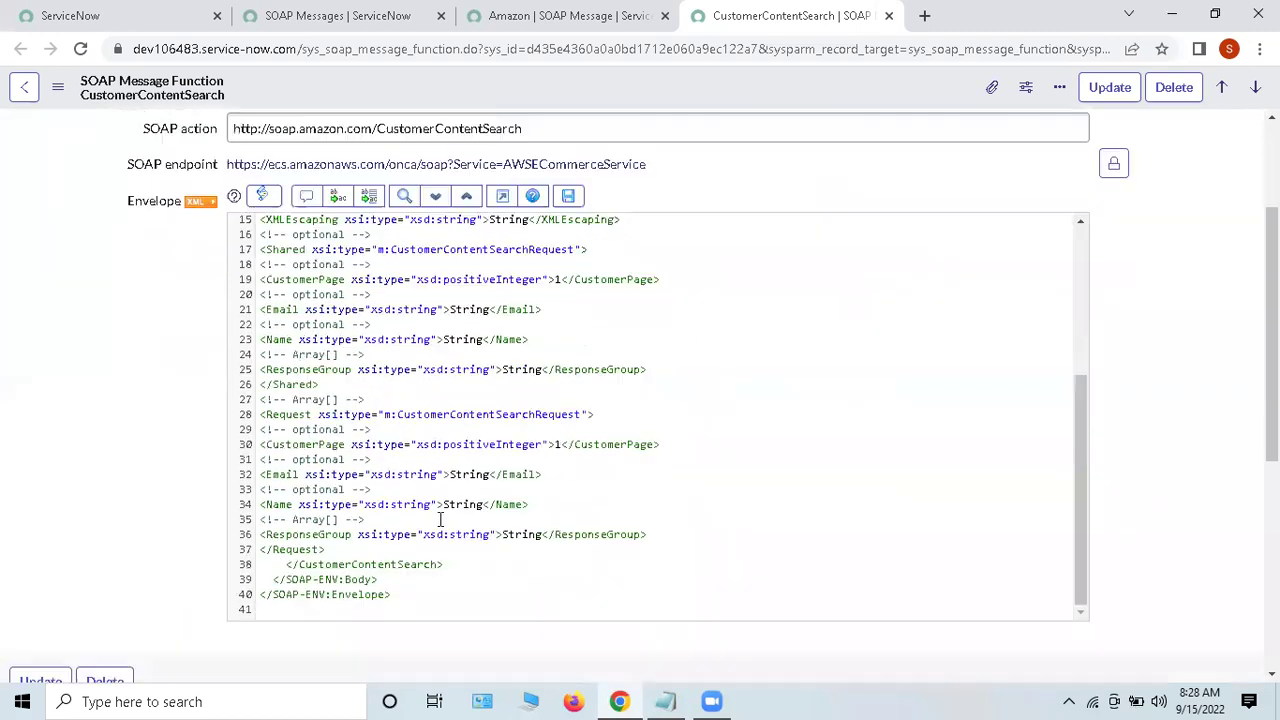
pyautogui.scroll(2, 570, 548)
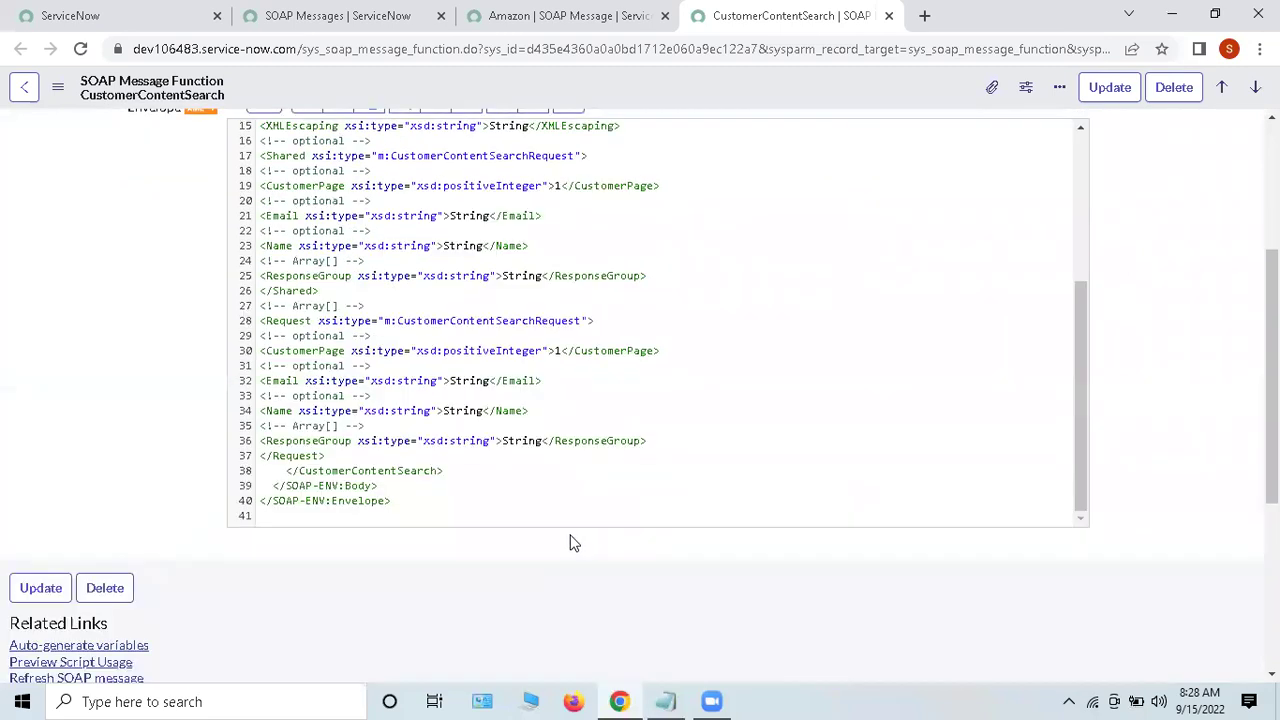
pyautogui.moveTo(345, 234); pyautogui.dragTo(605, 465)
pyautogui.click(652, 444)
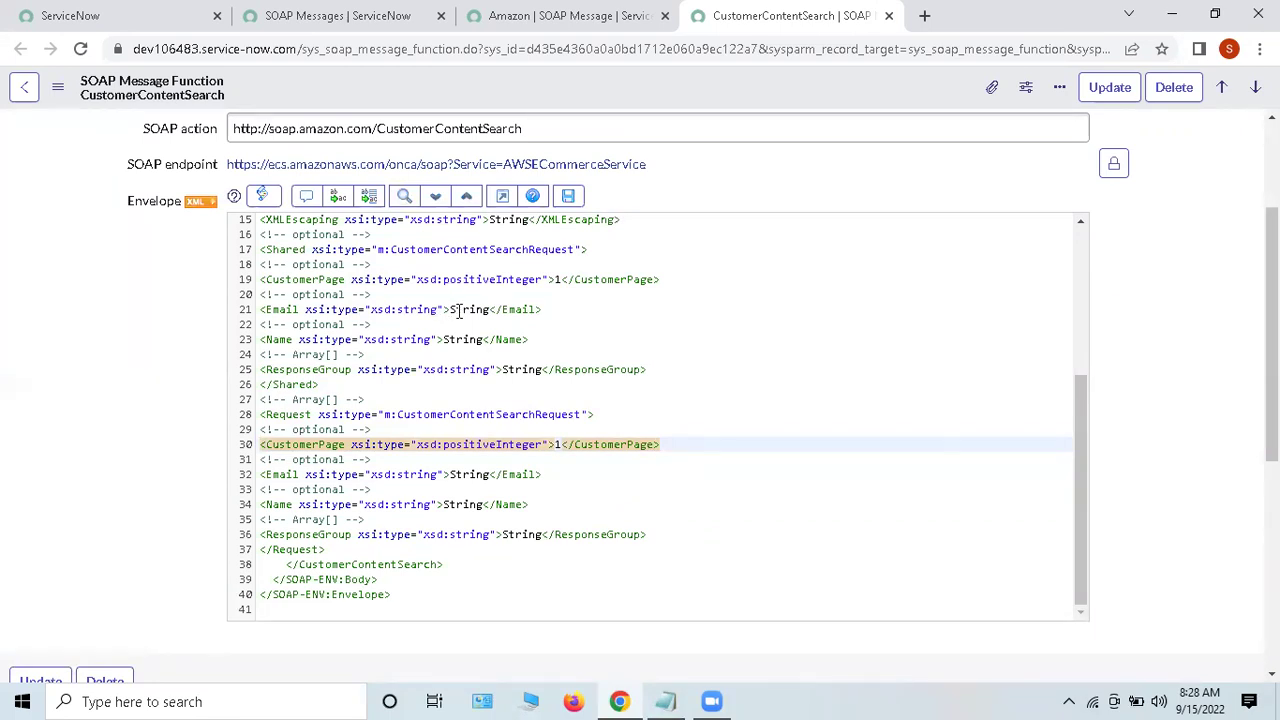
pyautogui.click(459, 310)
pyautogui.scroll(-3, 654, 429)
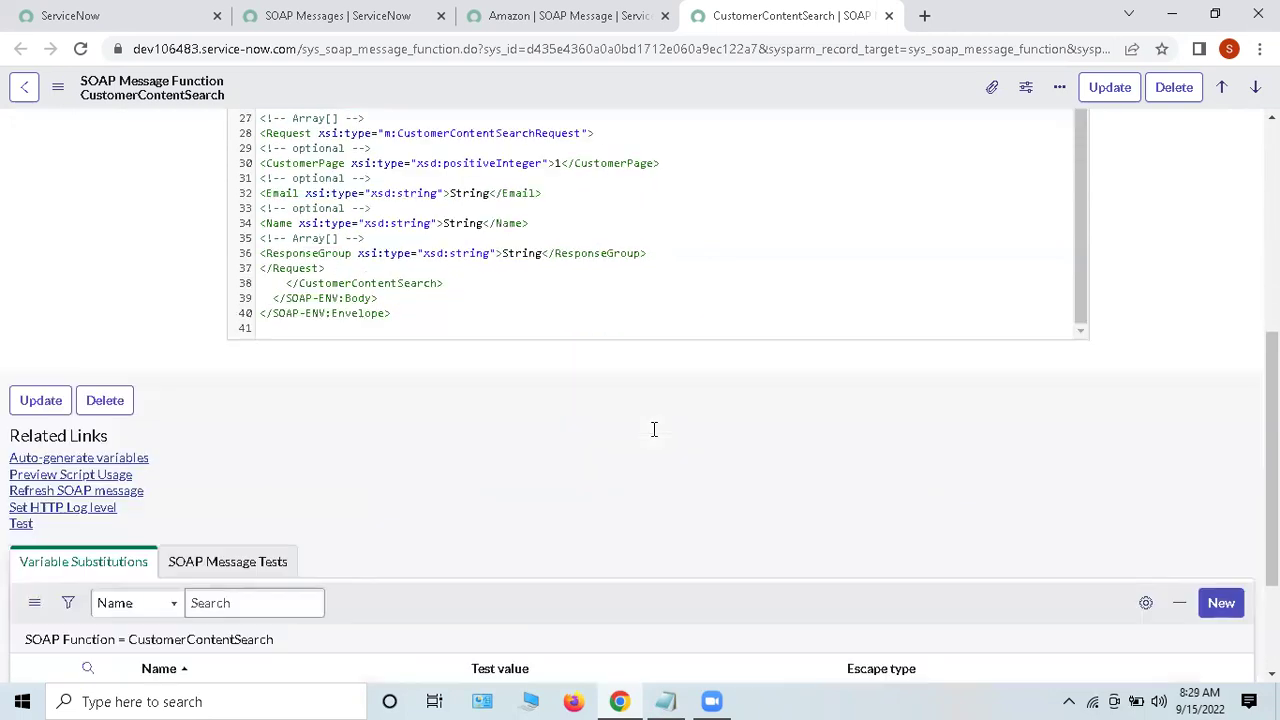
pyautogui.moveTo(8, 458); pyautogui.dragTo(183, 467)
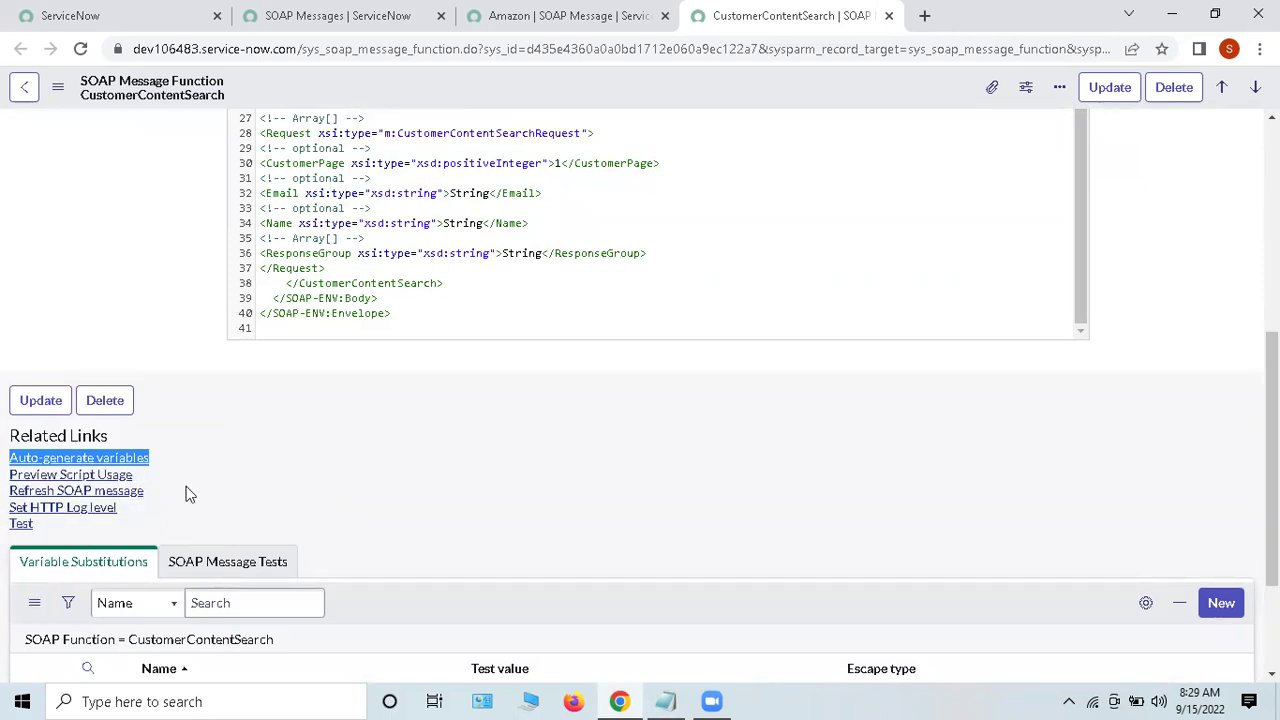
pyautogui.click(302, 456)
pyautogui.click(21, 524)
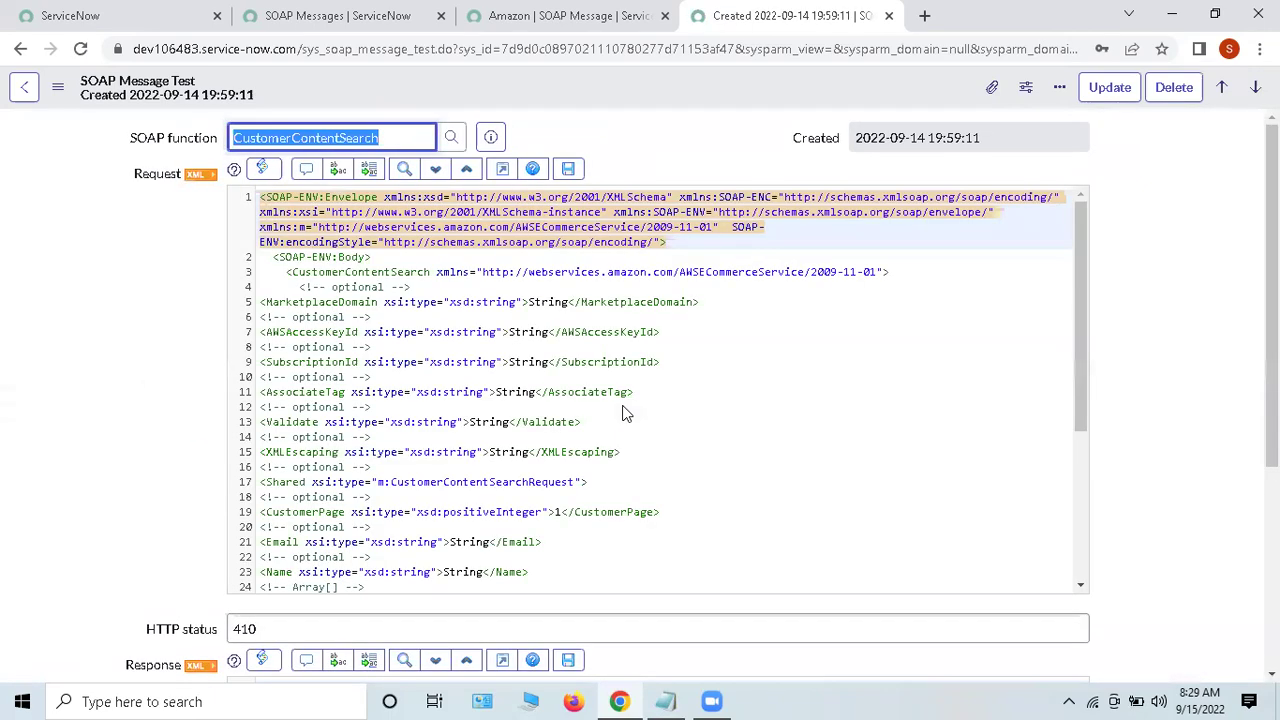
pyautogui.moveTo(298, 242); pyautogui.dragTo(571, 570)
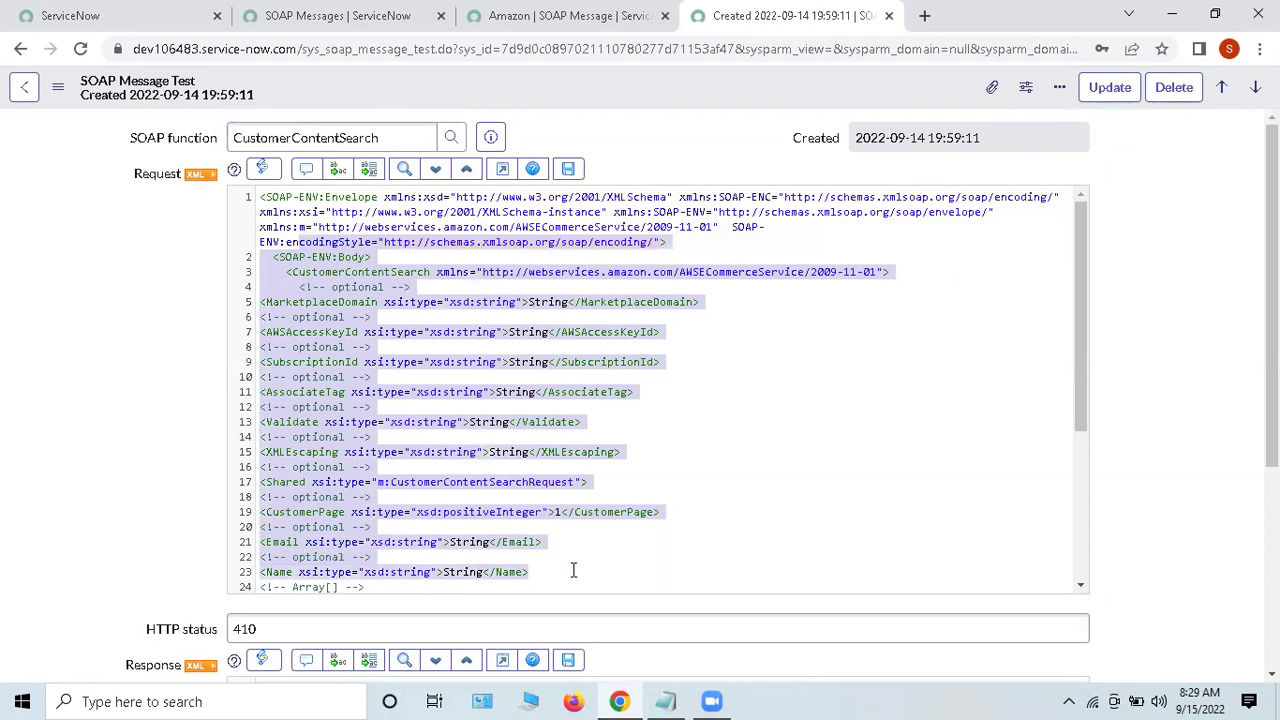
pyautogui.click(573, 570)
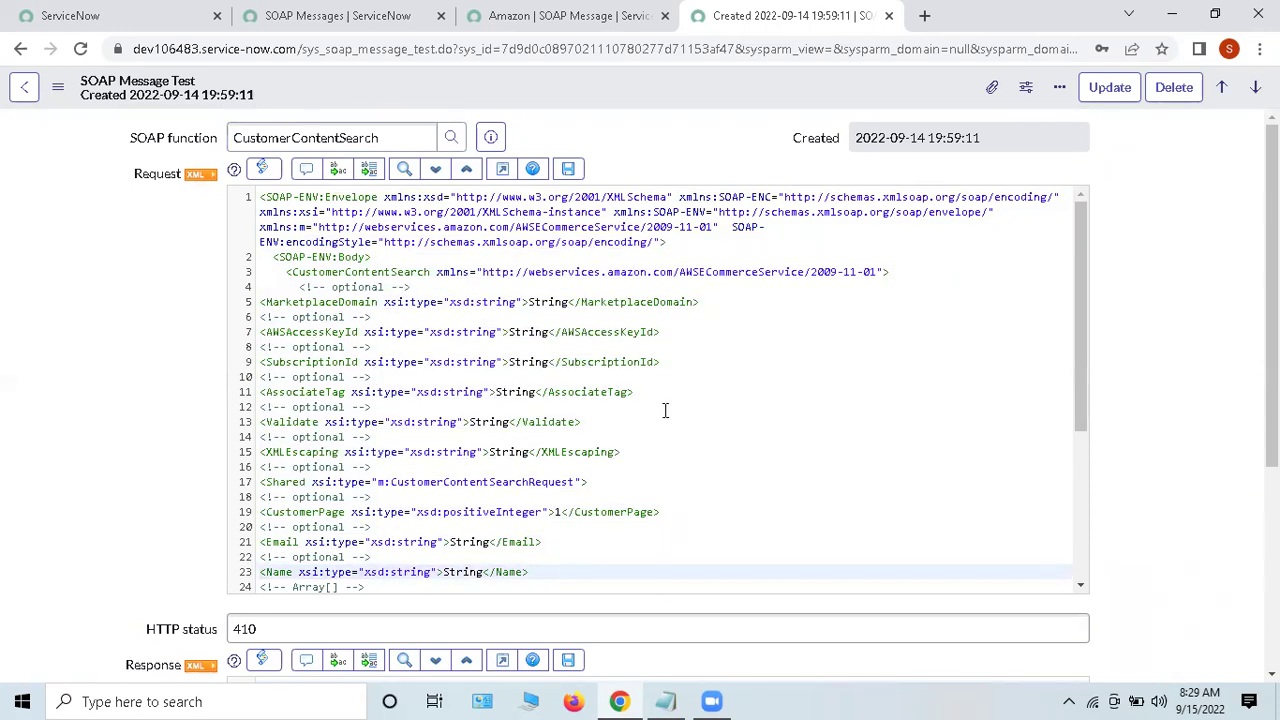
pyautogui.tripleClick(328, 232)
pyautogui.moveTo(324, 229); pyautogui.dragTo(336, 243)
pyautogui.click(24, 87)
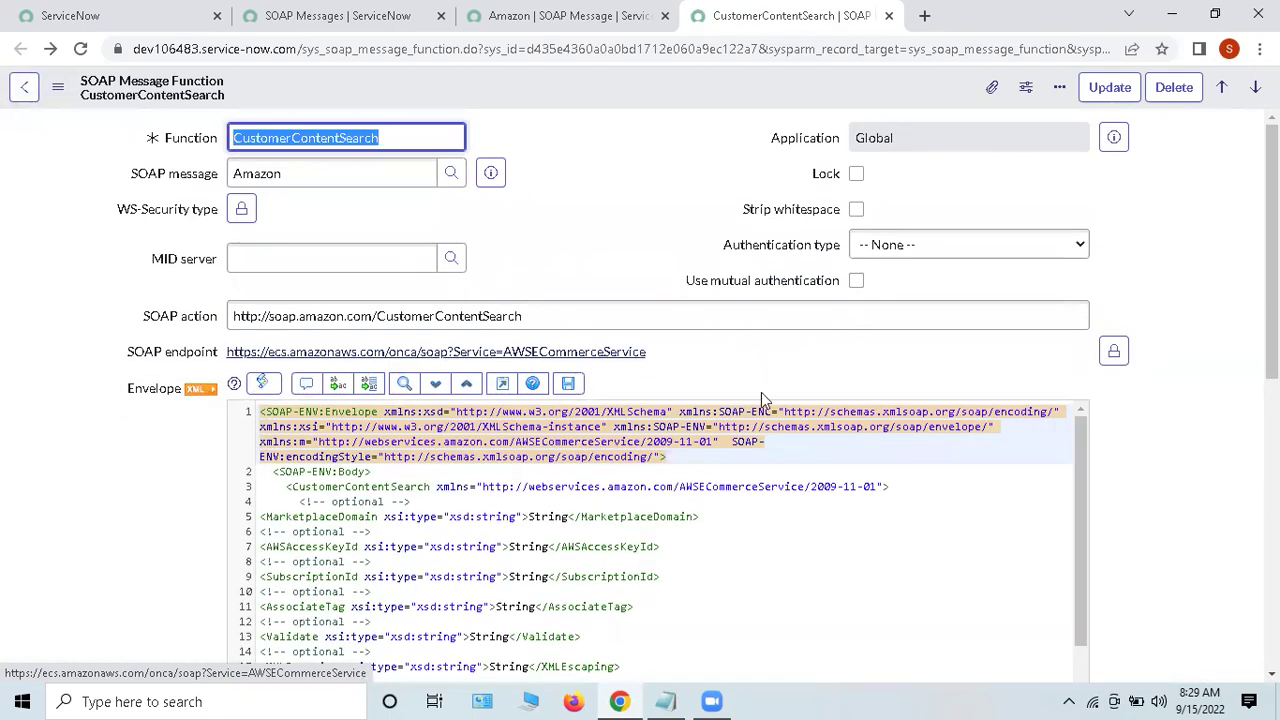
# Step: Leave the authentication type as None, then look over the Amazon record's functions
pyautogui.click(933, 247)
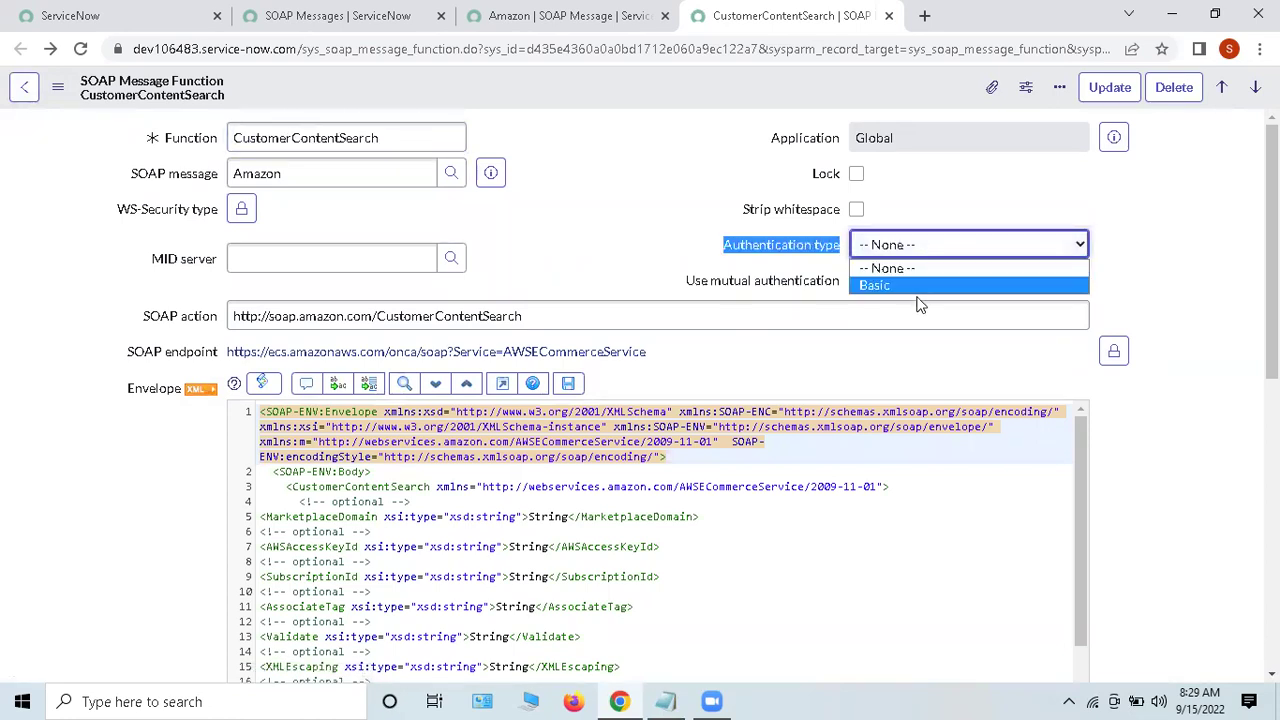
pyautogui.click(587, 224)
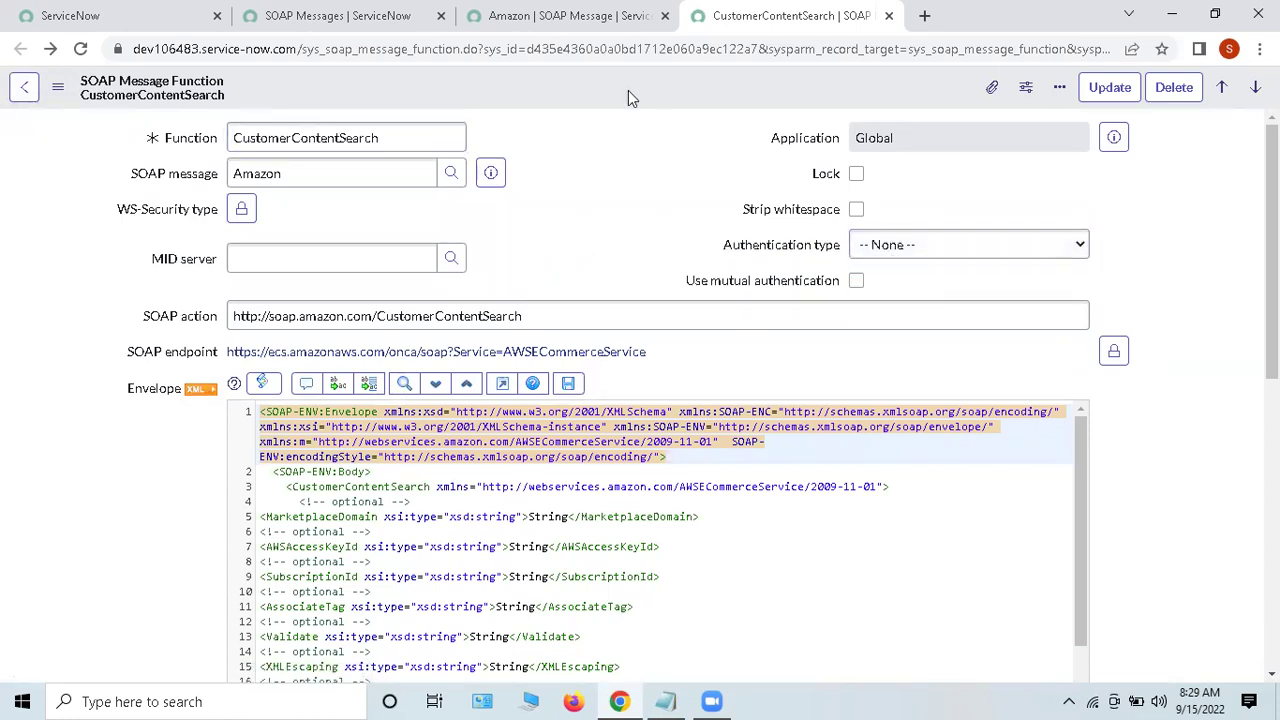
pyautogui.click(545, 12)
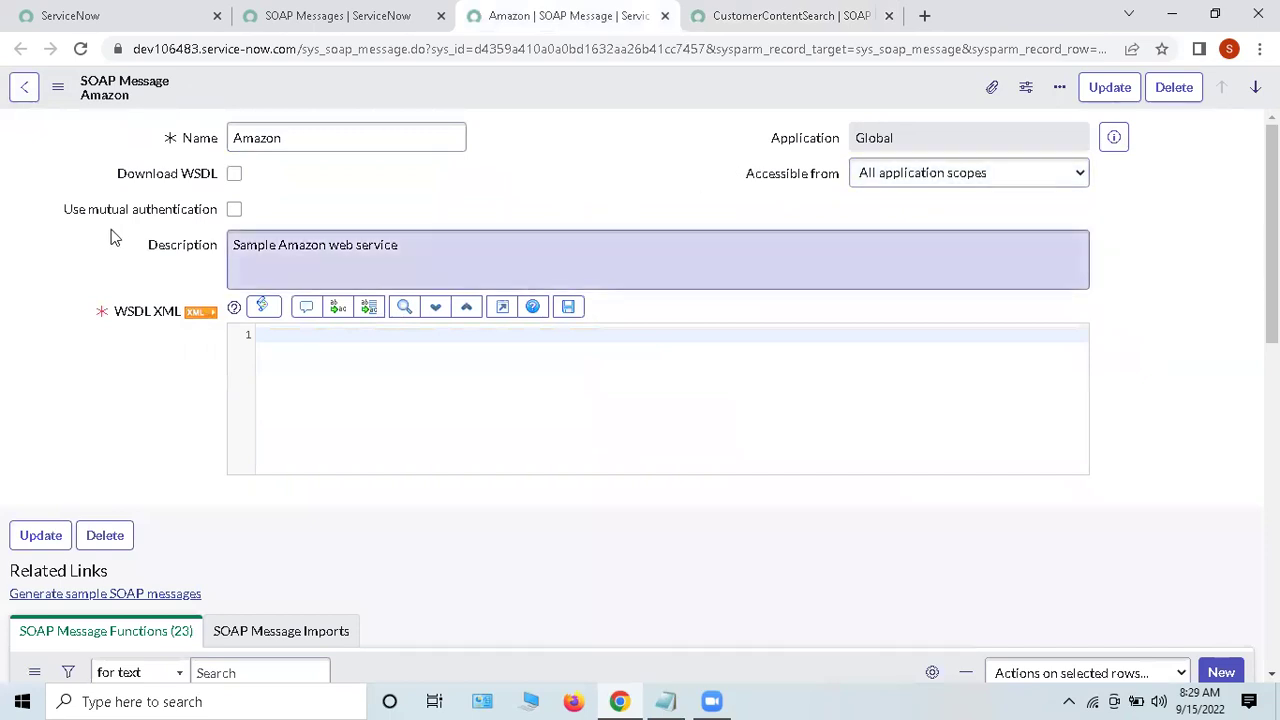
pyautogui.scroll(-2, 566, 352)
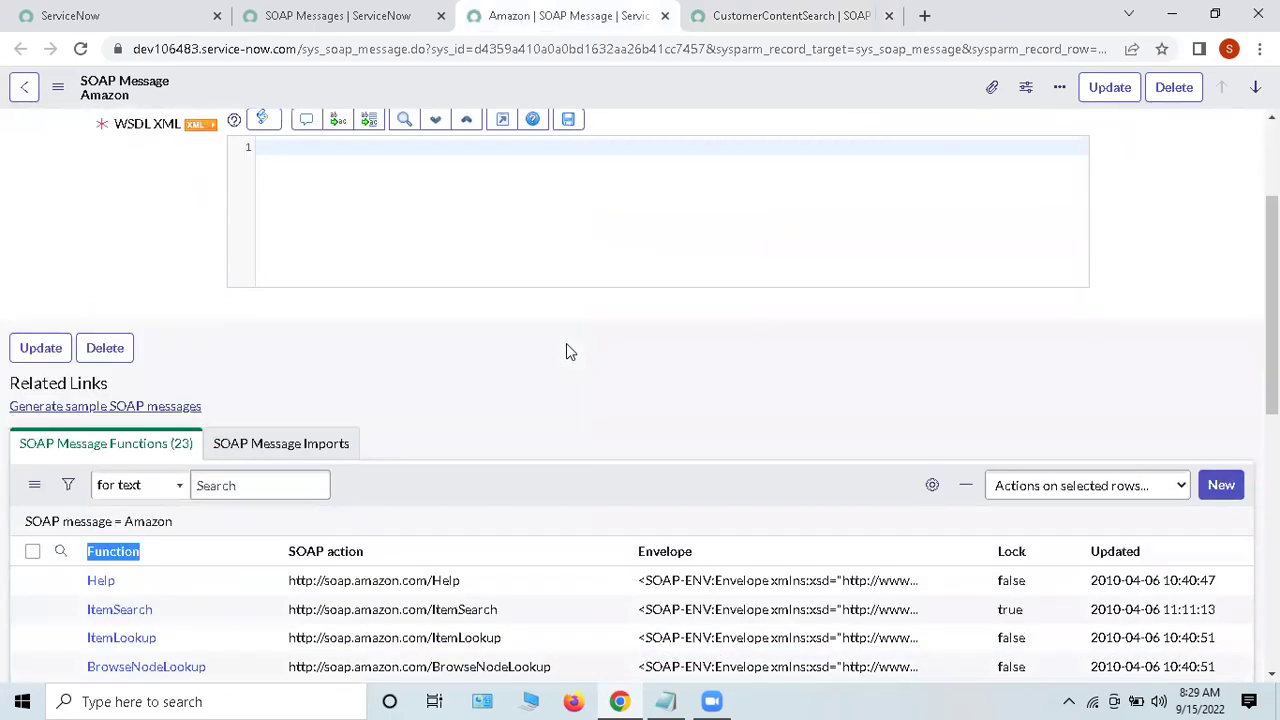
pyautogui.scroll(-7, 566, 348)
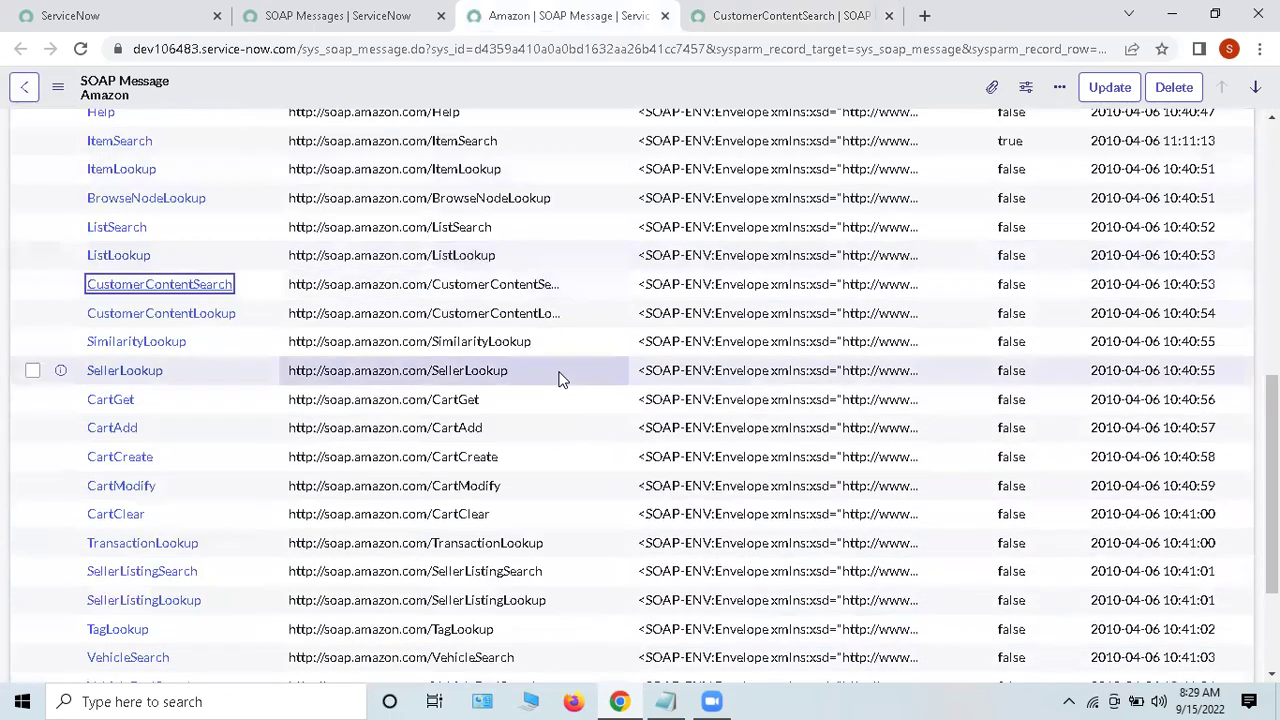
pyautogui.scroll(10, 562, 400)
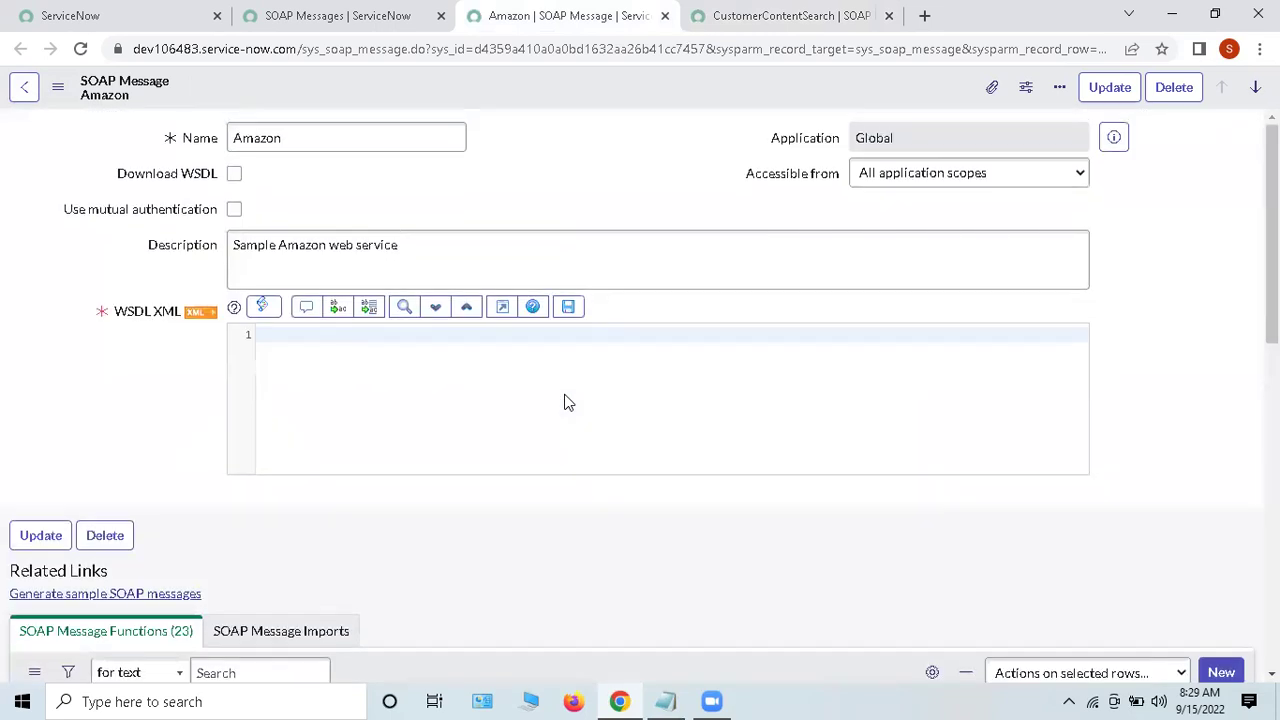
pyautogui.click(480, 700)
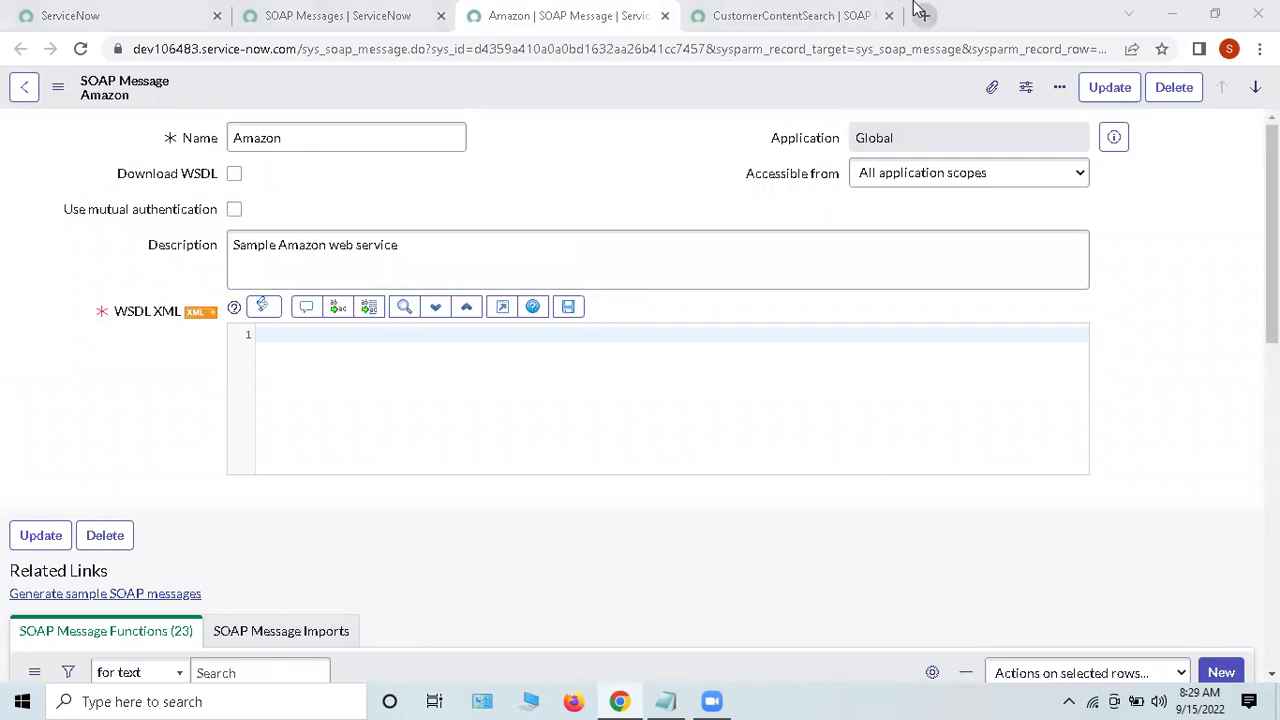
# Step: Return to the CustomerContentSearch function record and close its tab
pyautogui.click(826, 17)
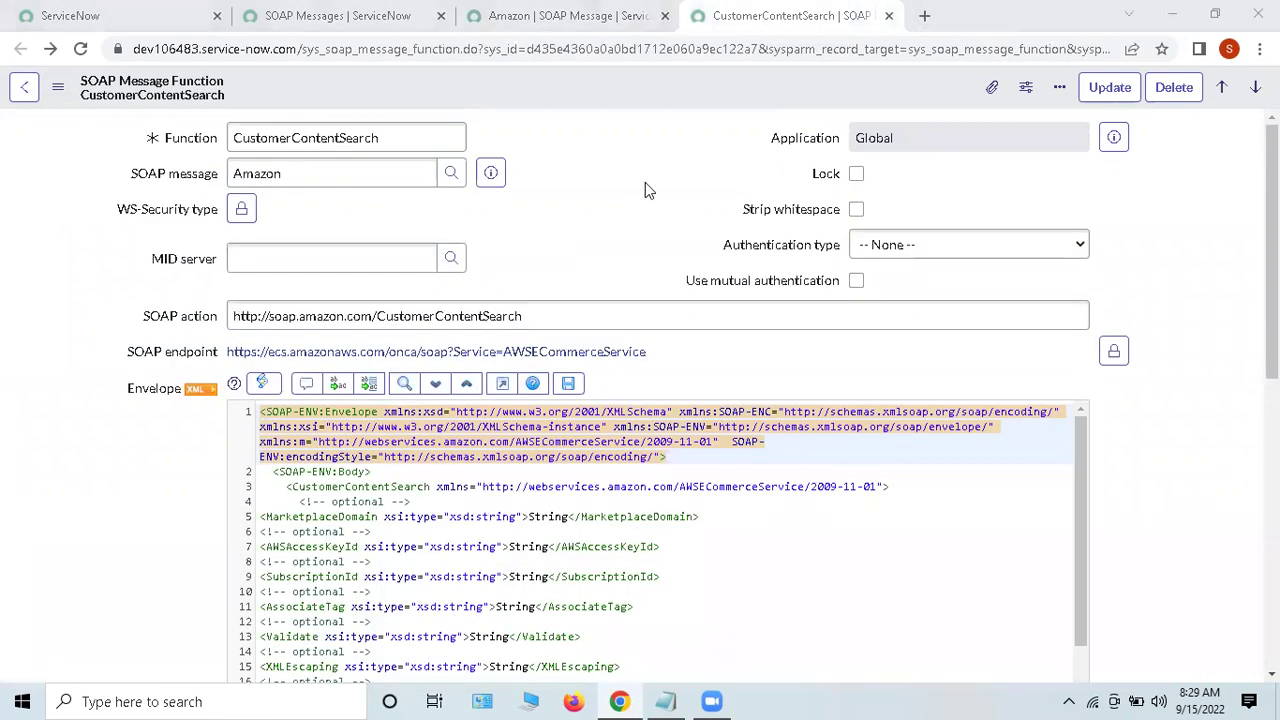
pyautogui.scroll(-2, 662, 403)
pyautogui.scroll(-2, 662, 403)
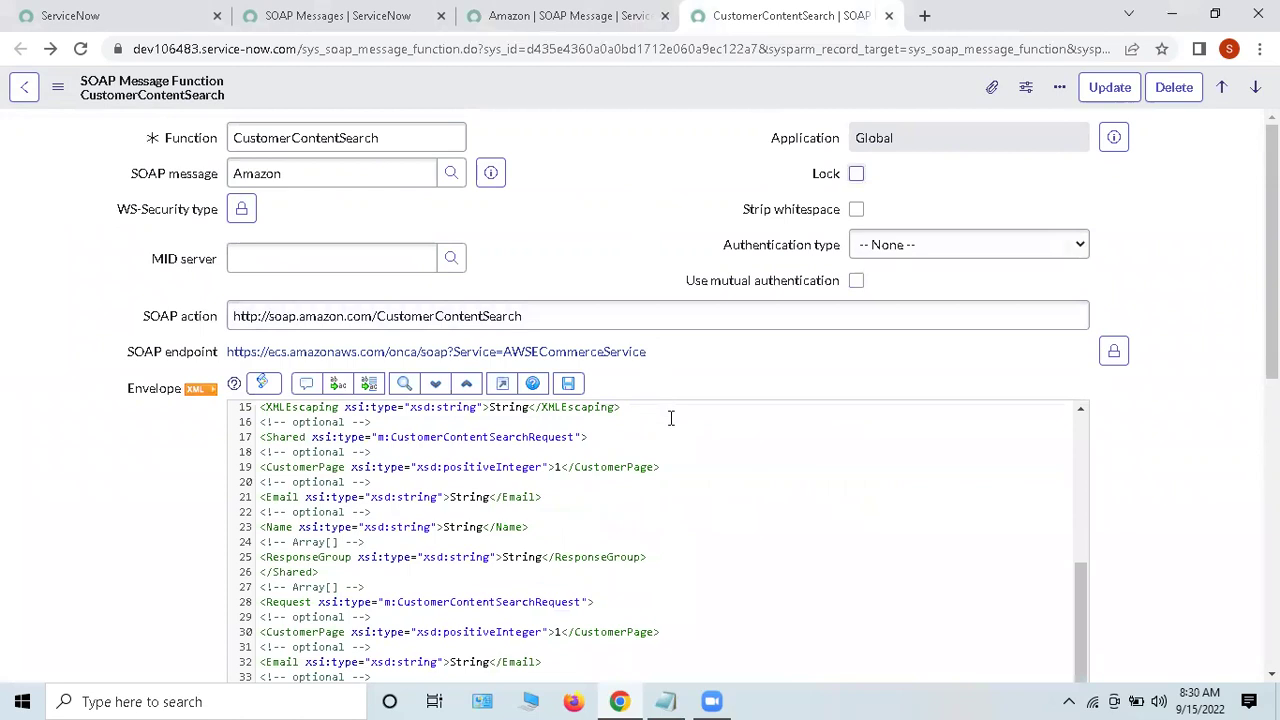
pyautogui.scroll(3, 671, 417)
pyautogui.click(888, 17)
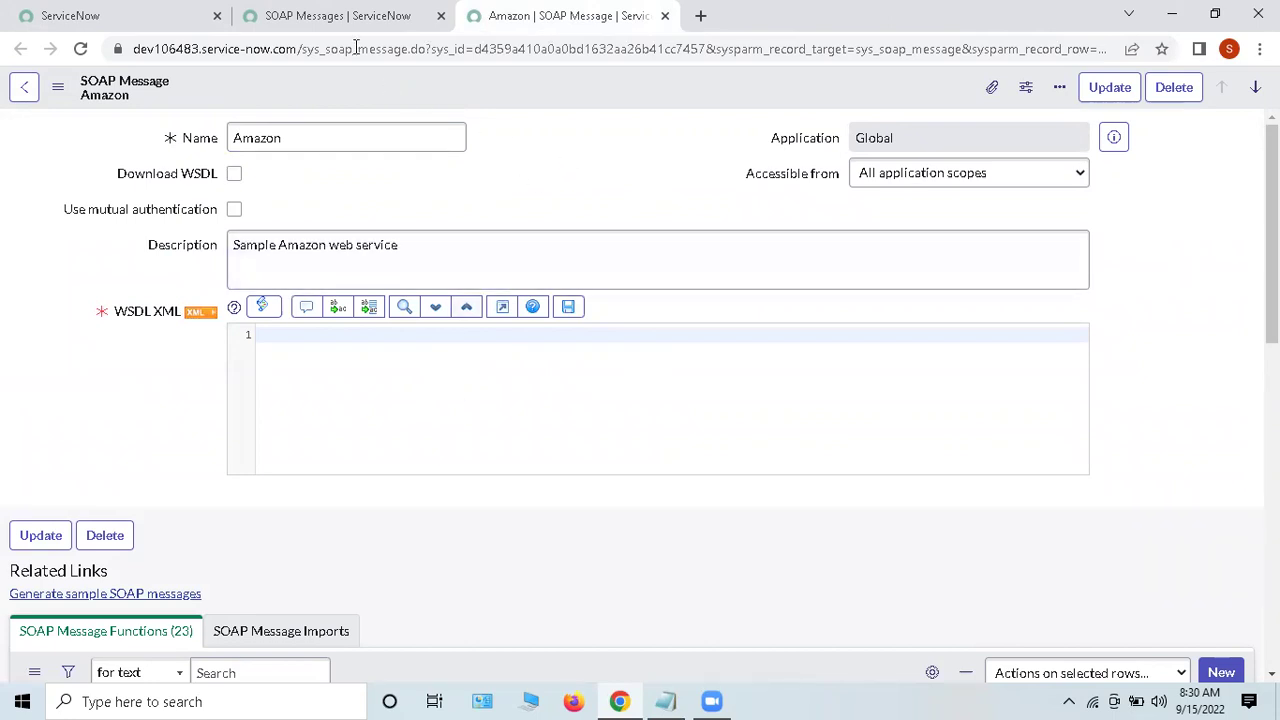
# Step: View the SOAP Messages list of 8 records, including Amazon, StockQuote and WeatherForecast
pyautogui.click(336, 16)
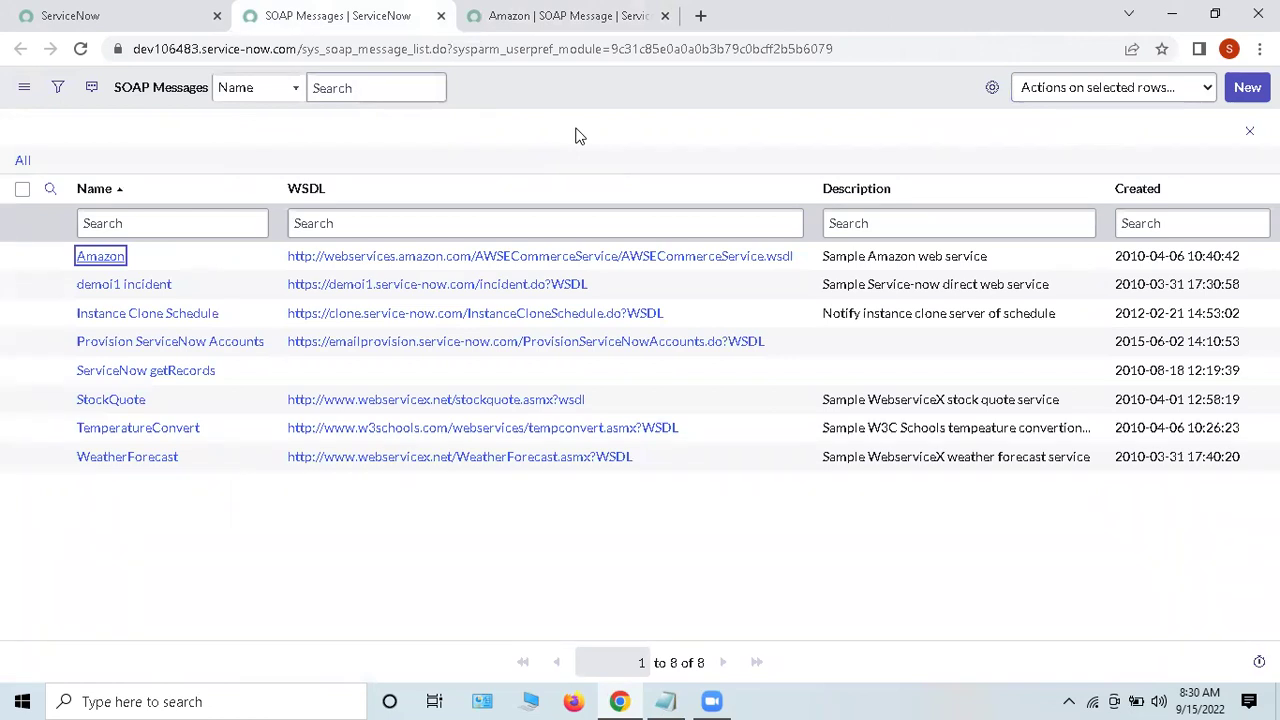
pyautogui.click(816, 512)
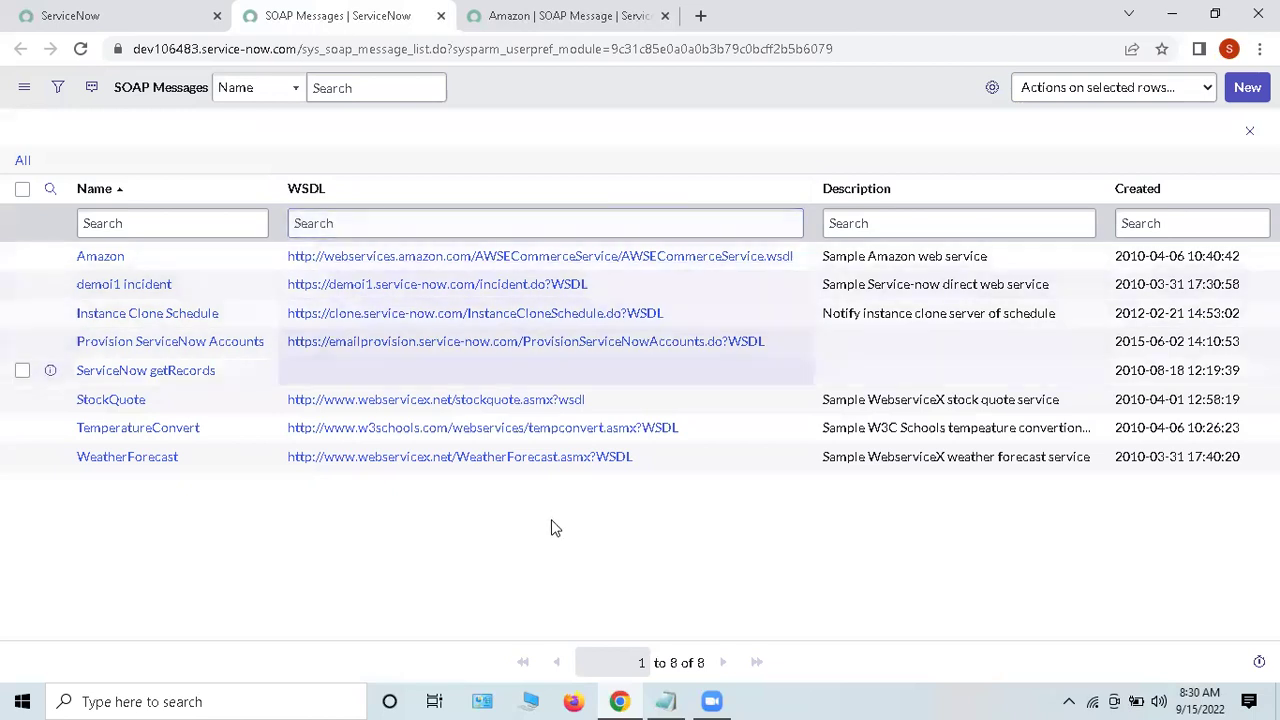
# Step: Close the SOAP Messages and Amazon tabs and dismiss the navigation menu on the home page
pyautogui.click(130, 12)
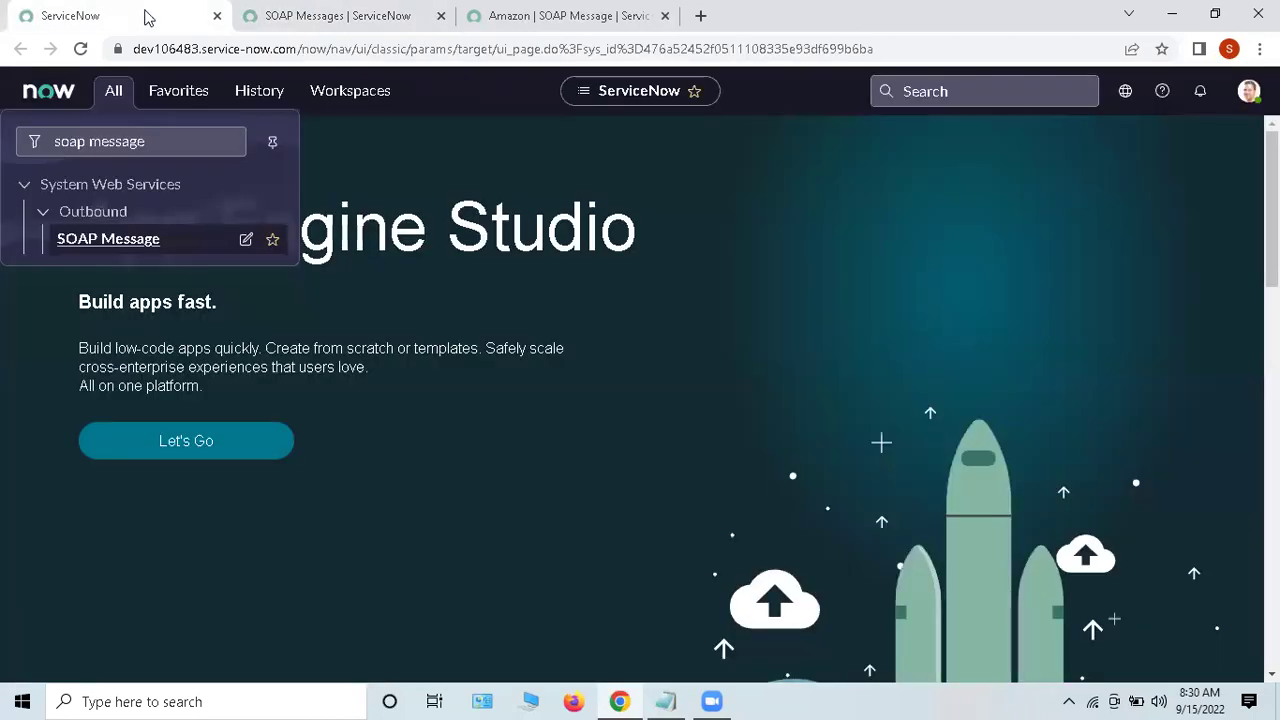
pyautogui.click(441, 17)
pyautogui.click(441, 17)
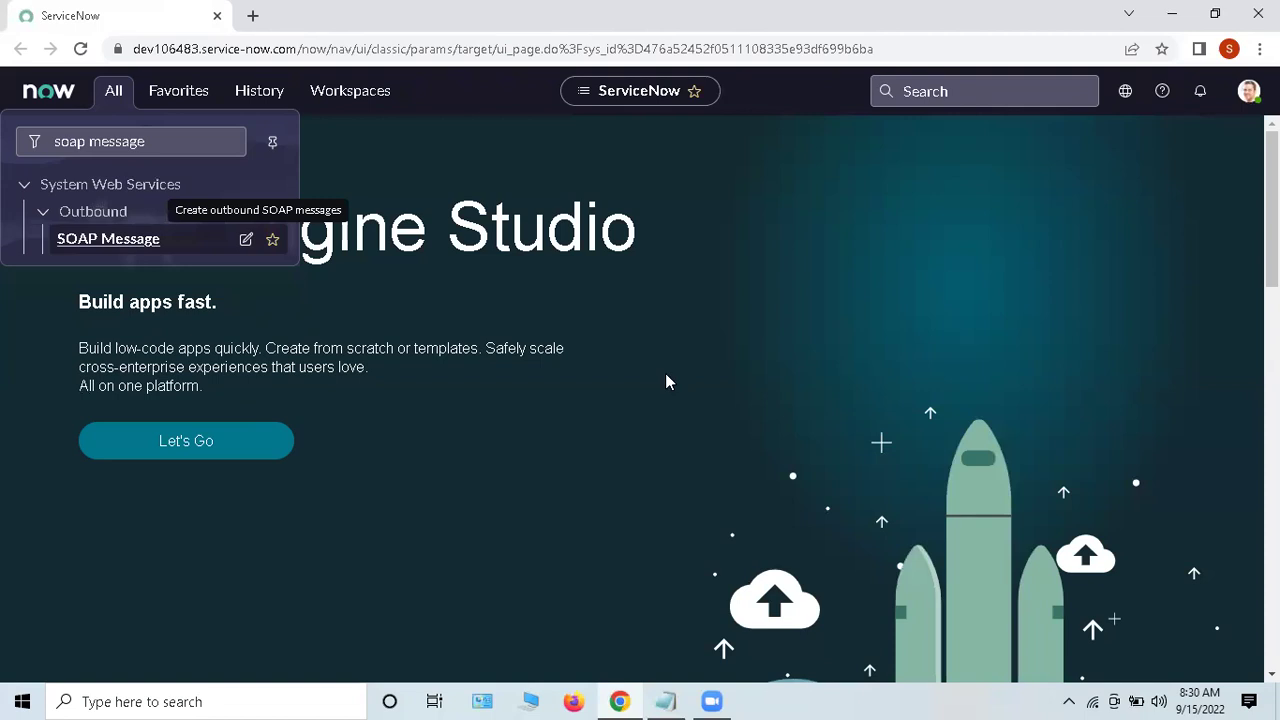
pyautogui.click(720, 325)
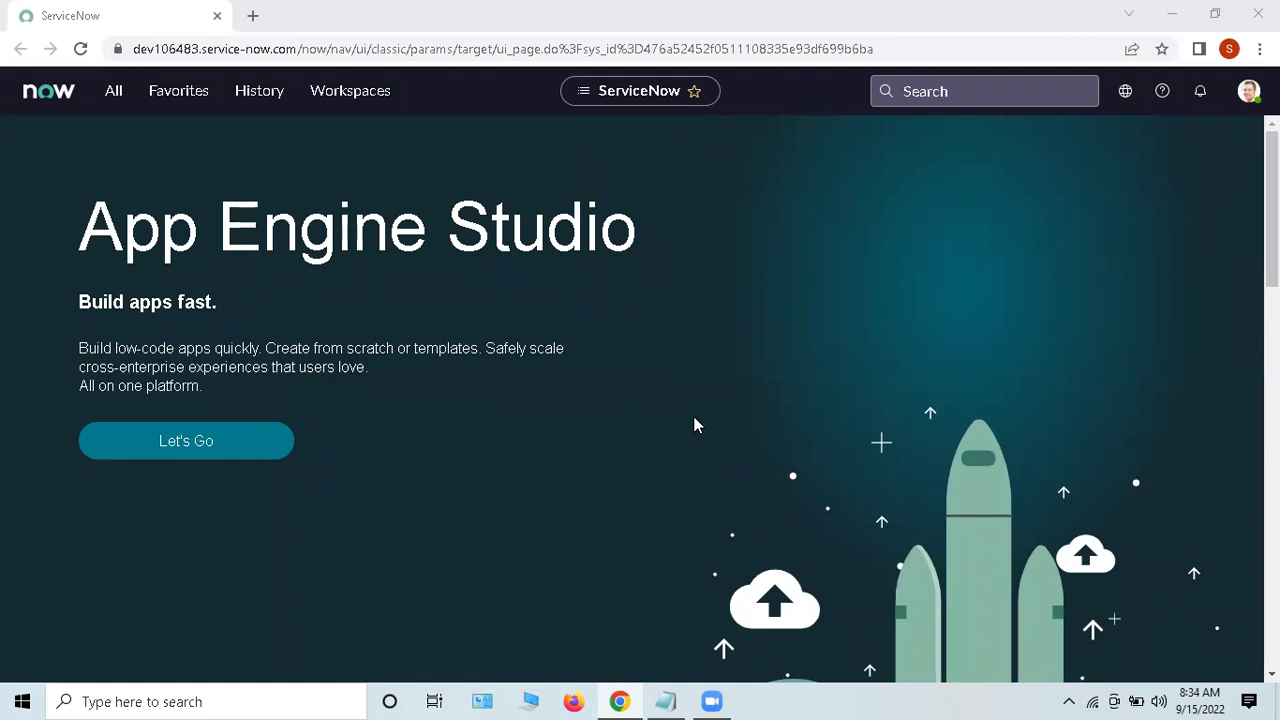
# Step: In a new tab, search 'docs.ser' for docs.servicenow and open the Product Documentation result
pyautogui.click(256, 22)
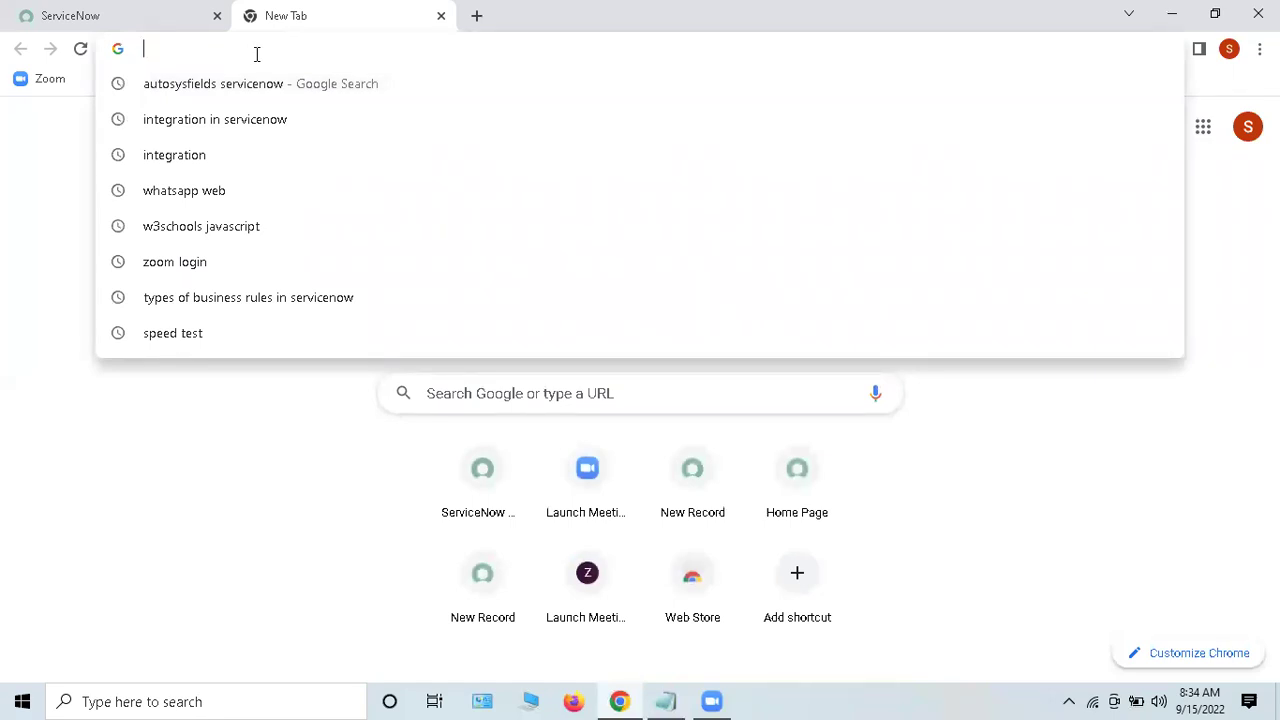
pyautogui.write('doc')
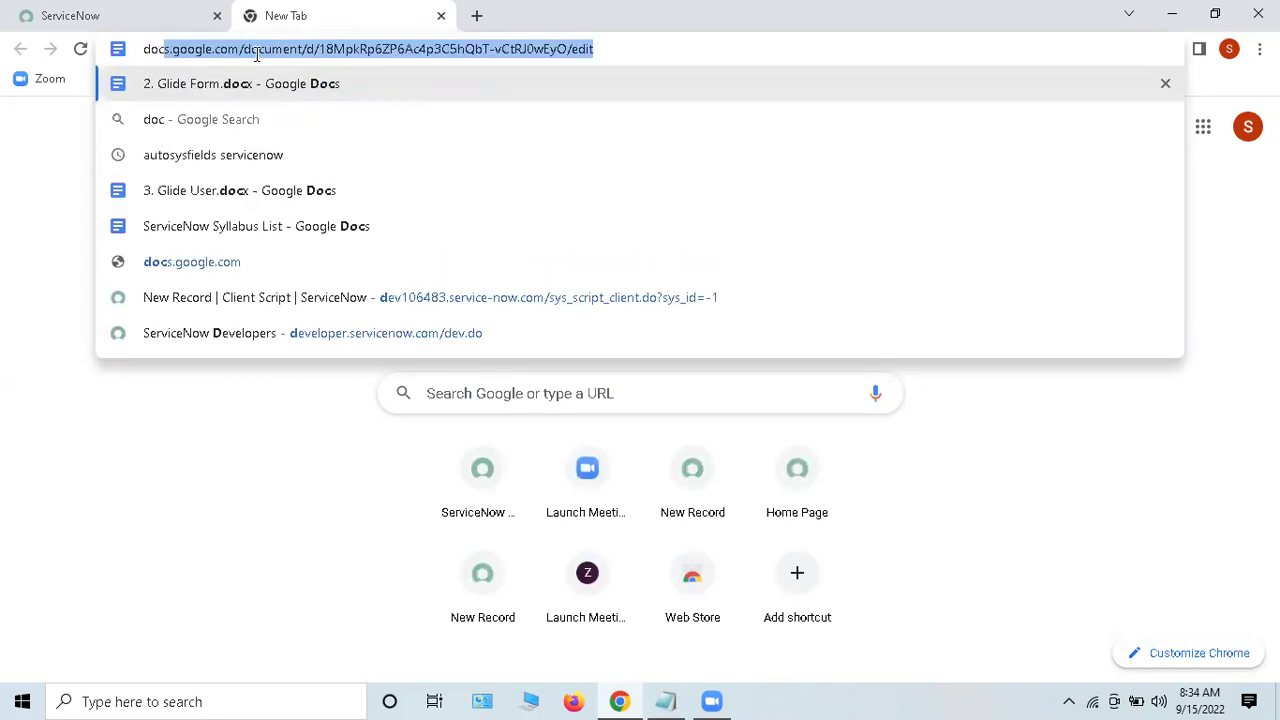
pyautogui.write('s.ser')
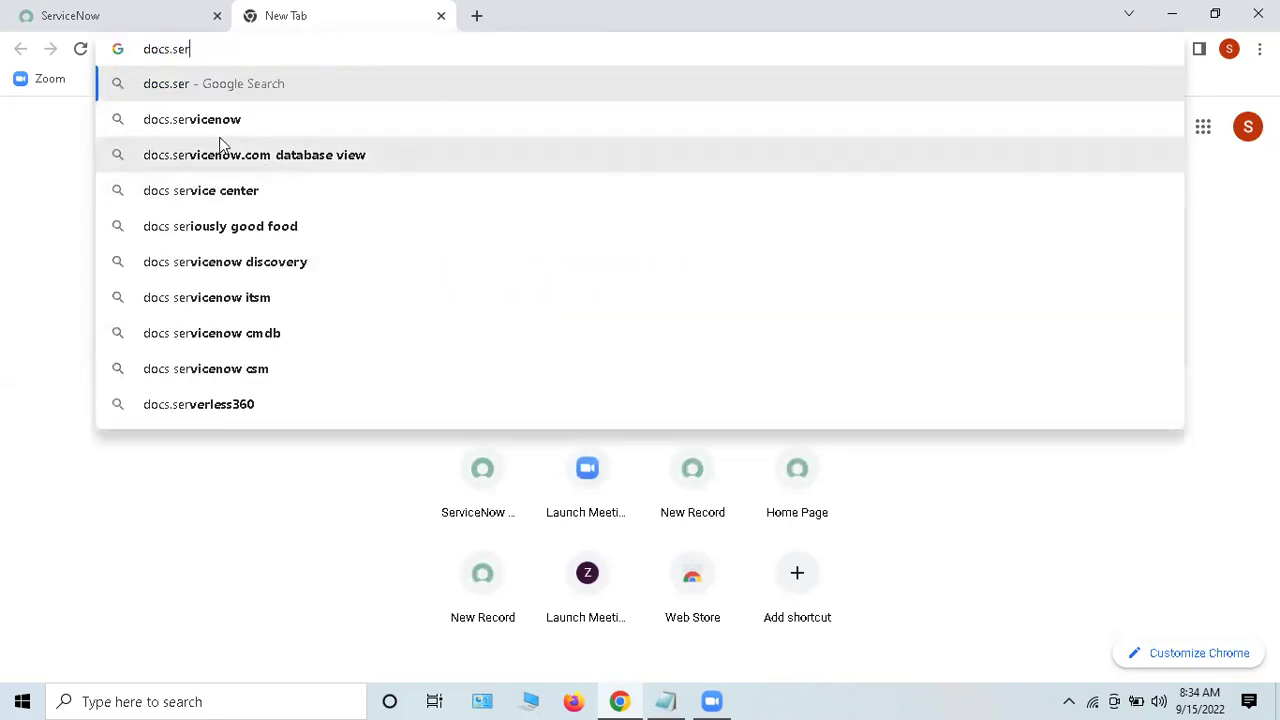
pyautogui.click(214, 120)
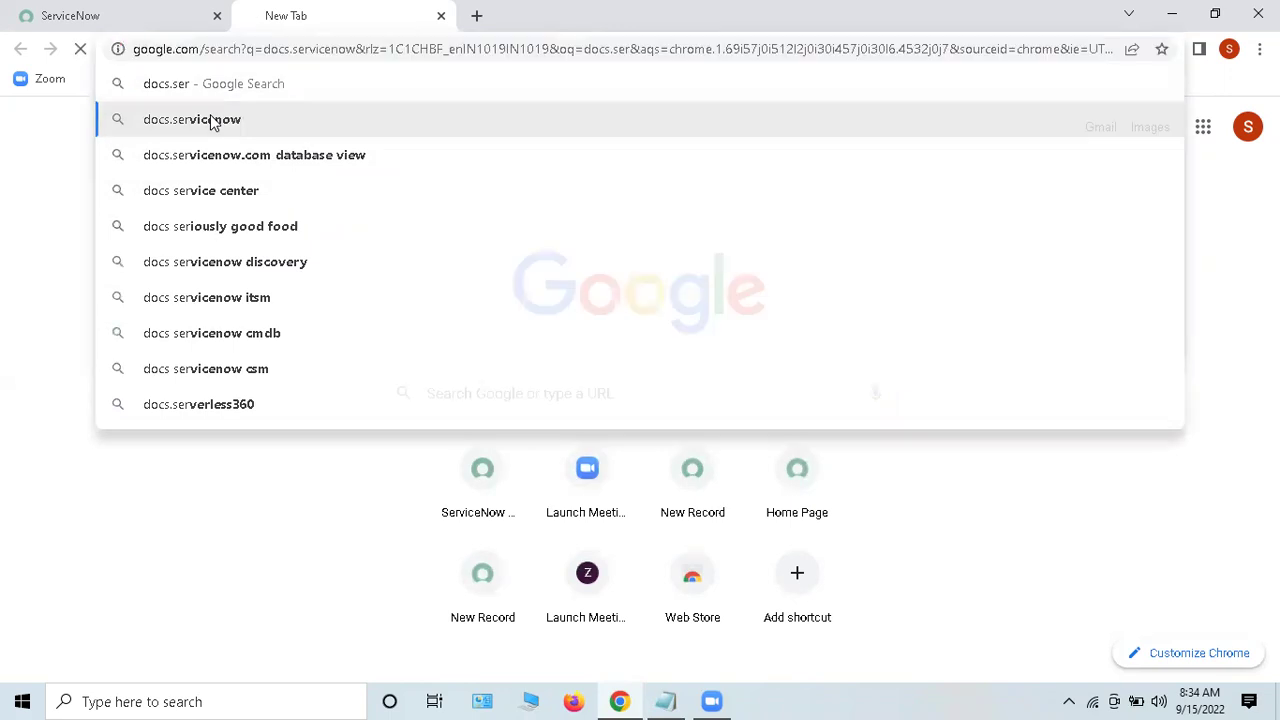
pyautogui.click(277, 279)
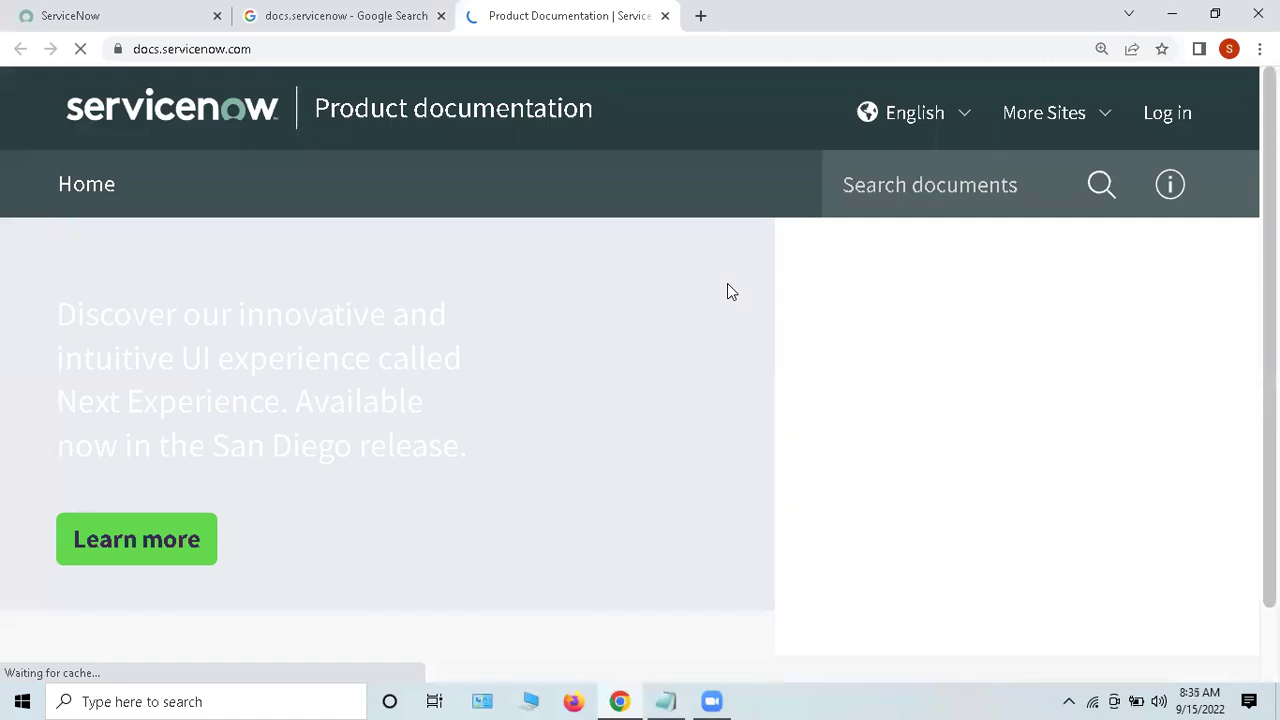
# Step: Reset the page zoom to 100%, dismiss the login prompt, and open the San Diego release notes
pyautogui.click(1102, 52)
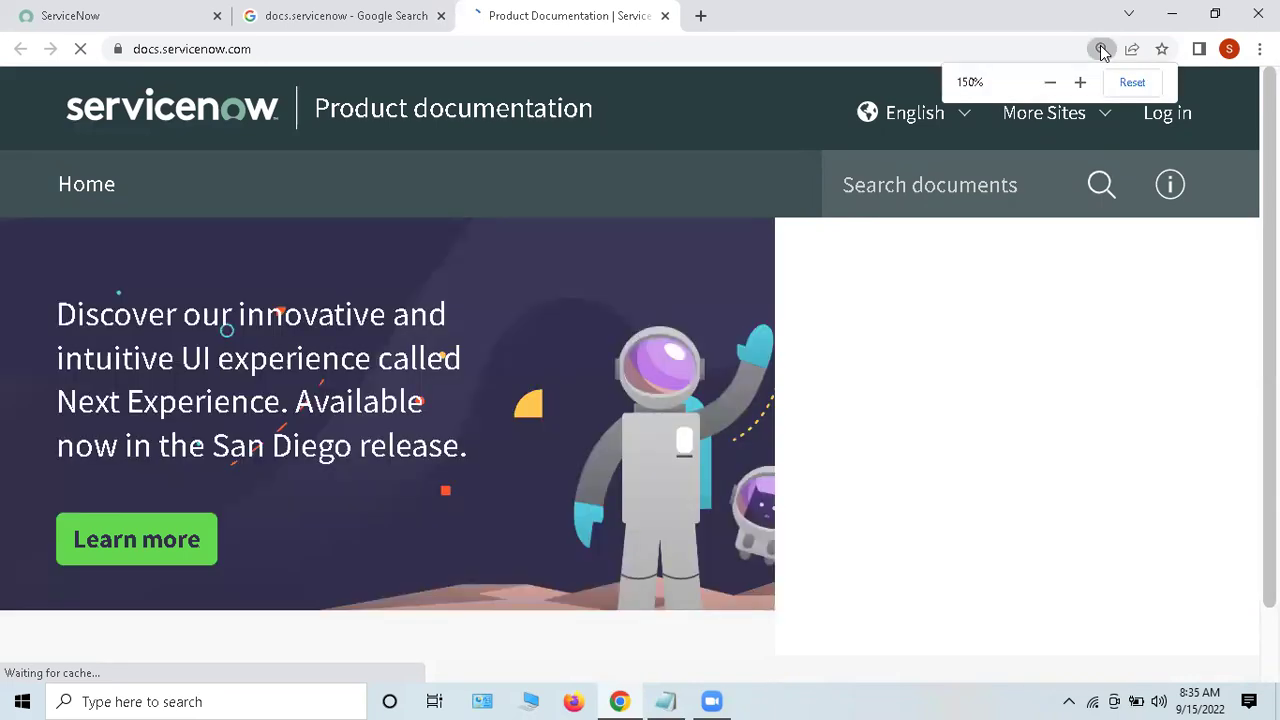
pyautogui.click(1132, 85)
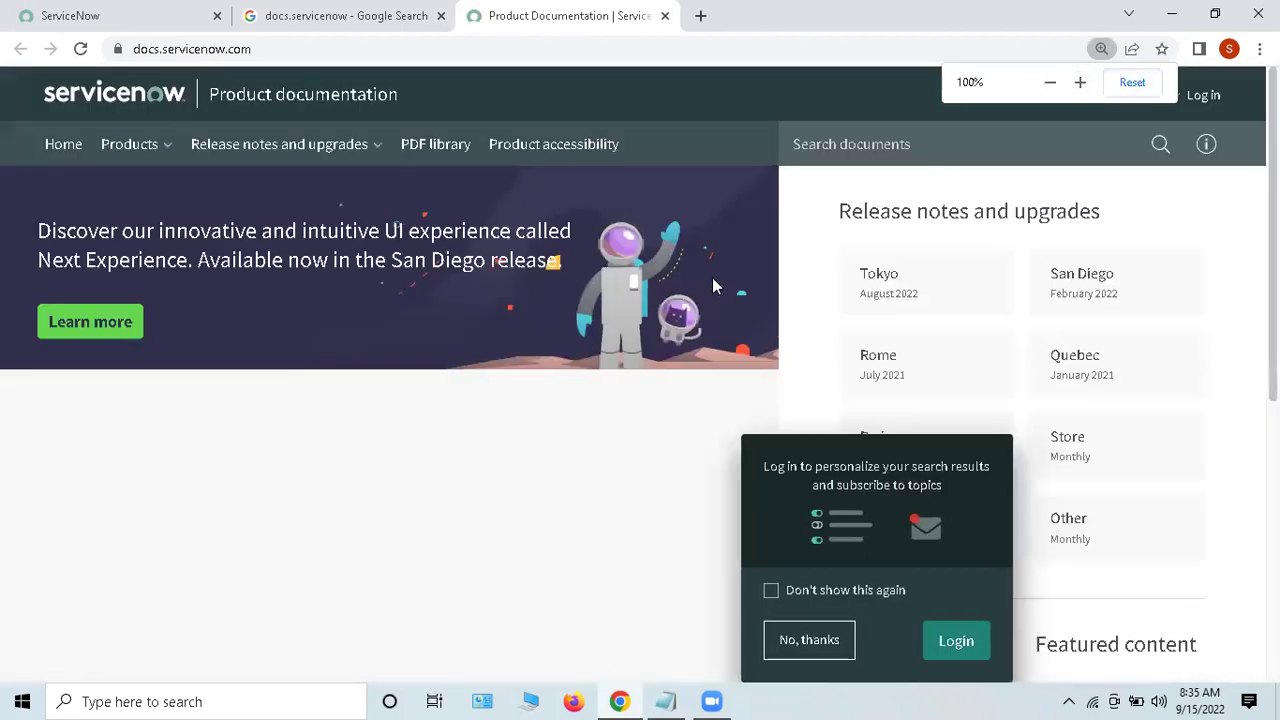
pyautogui.click(815, 640)
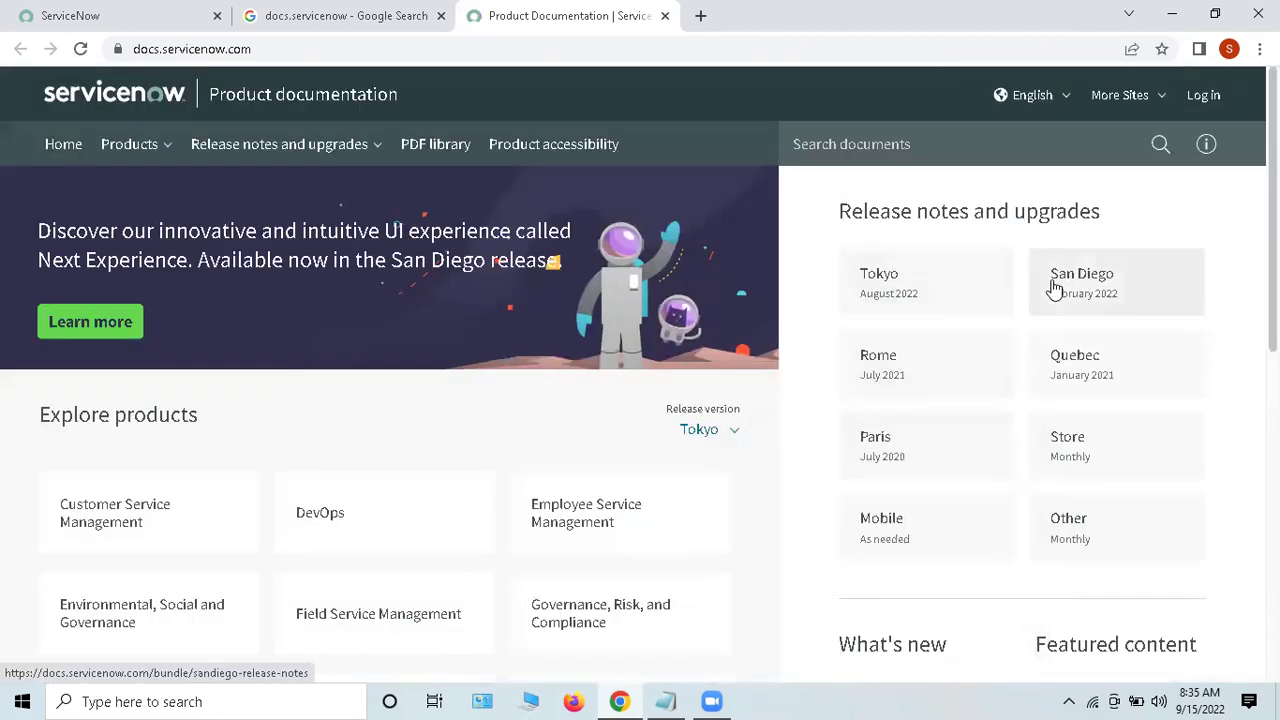
pyautogui.click(1054, 289)
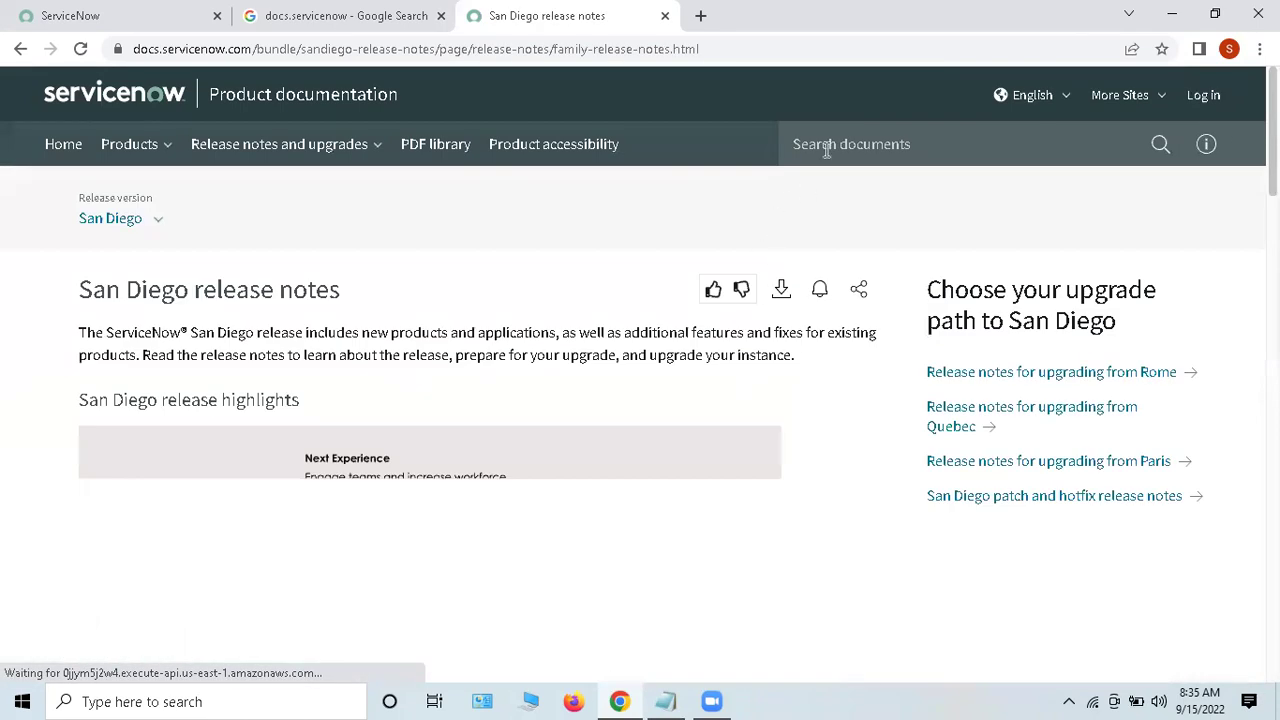
pyautogui.click(820, 148)
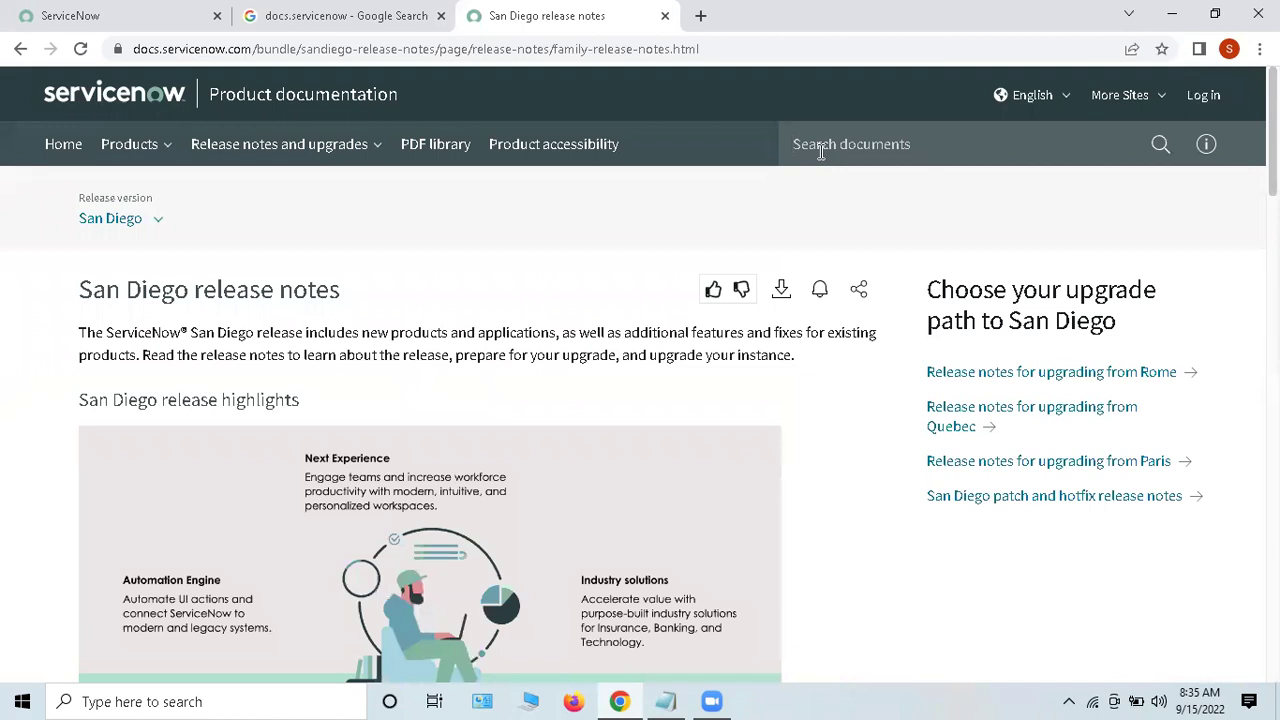
# Step: Search the docs for 'import sets', filter to San Diego, and open the Import sets page
pyautogui.write('import sets')
pyautogui.press('Return')
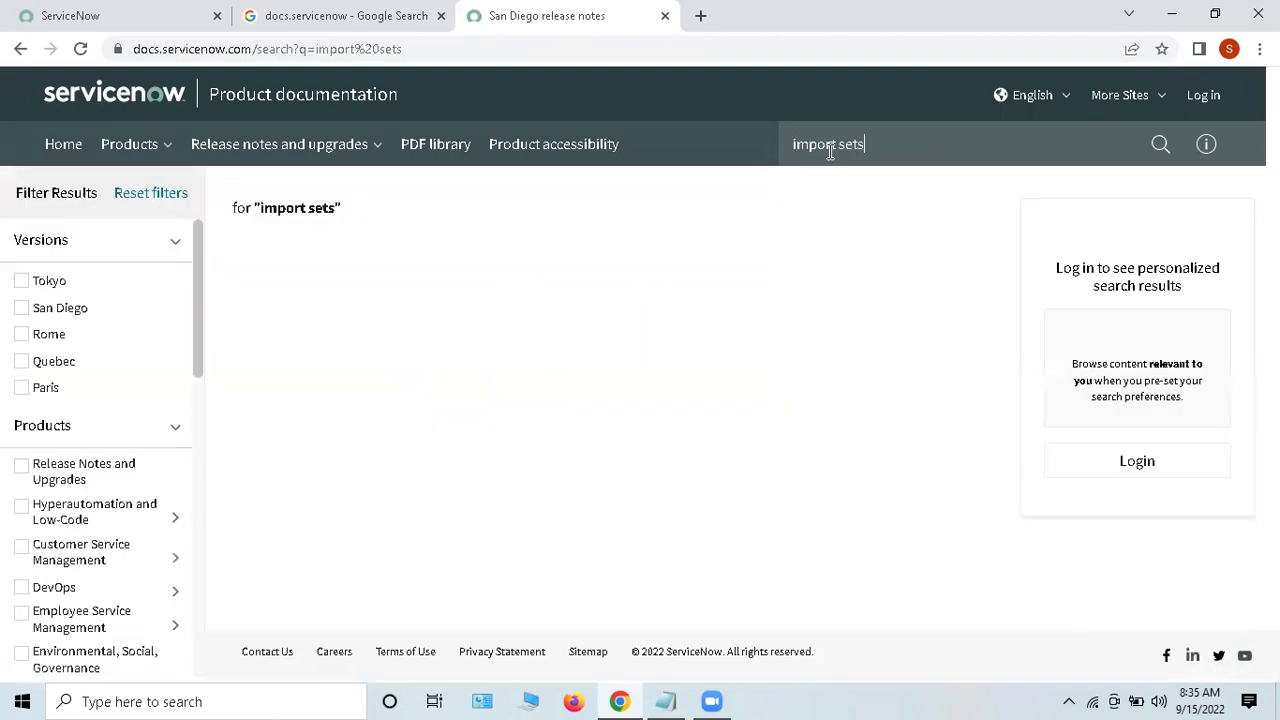
pyautogui.click(58, 311)
pyautogui.click(517, 265)
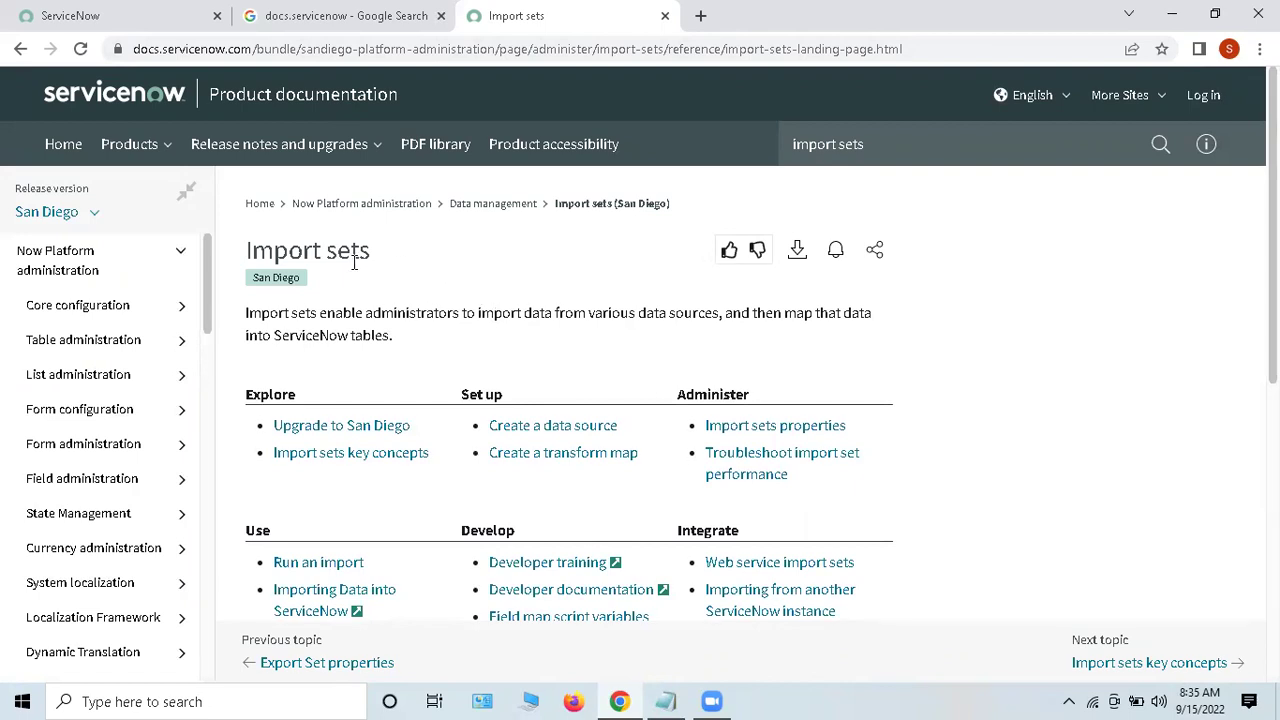
# Step: Select the docs.servicenow.com domain in the page's address bar
pyautogui.click(172, 50)
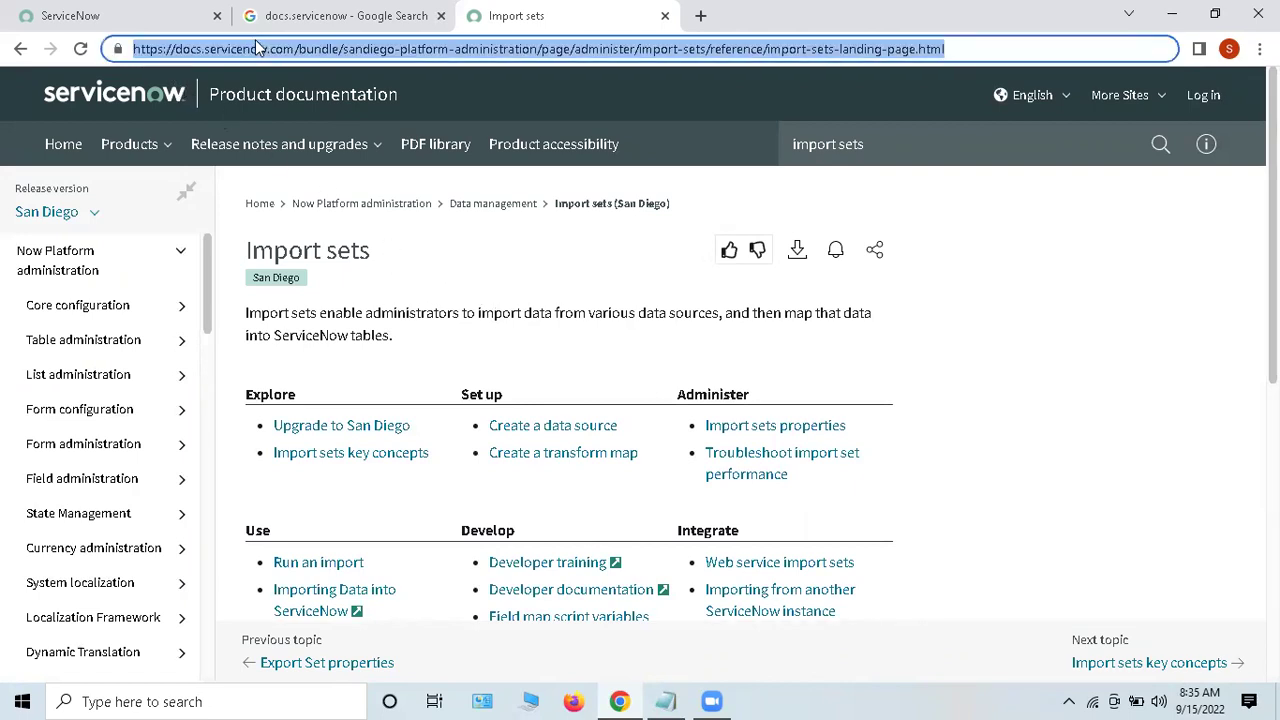
pyautogui.click(286, 48)
pyautogui.moveTo(286, 48); pyautogui.dragTo(132, 49)
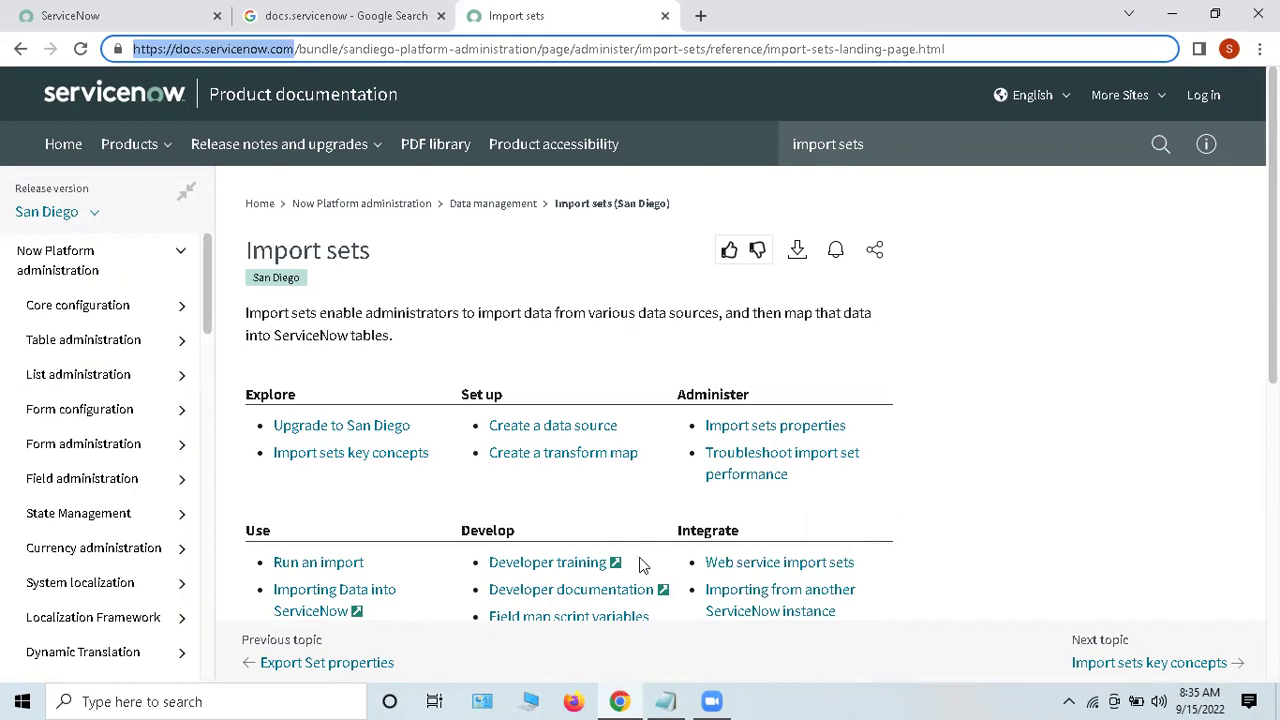
pyautogui.hotkey('alt', 'Tab')
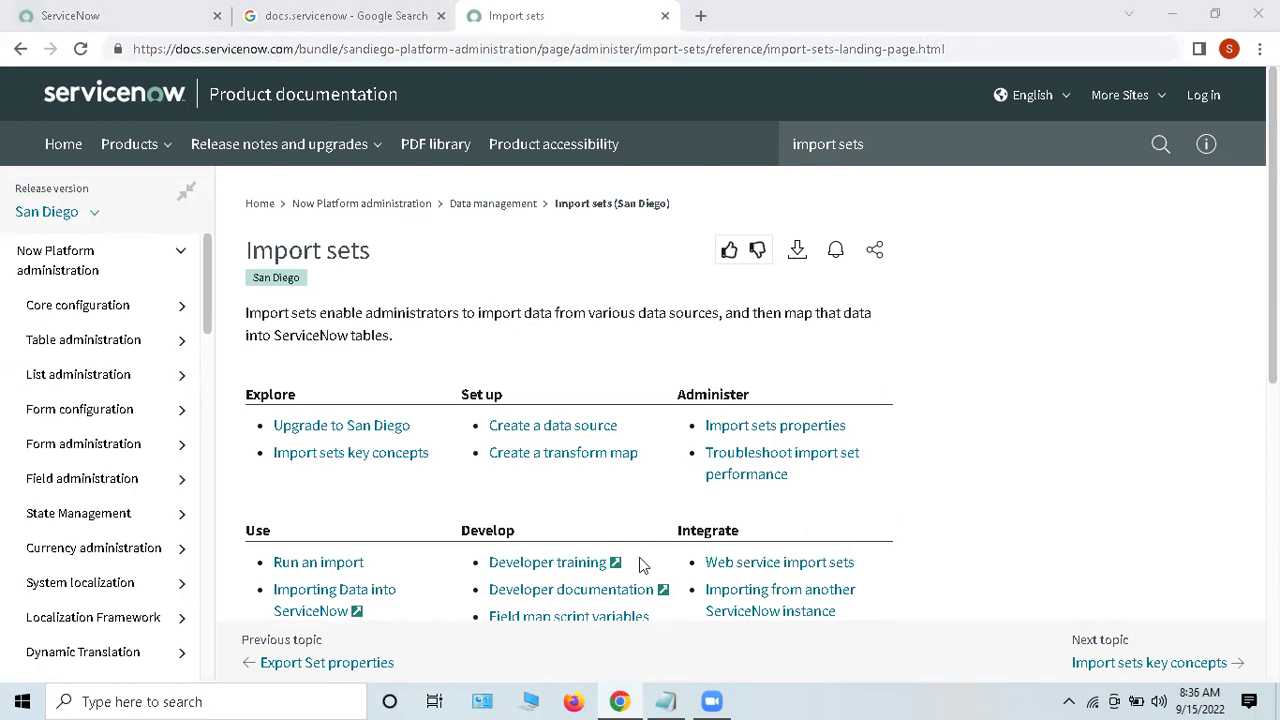
# Step: Open a new tab and load the docs.servicenow.com home page, declining the login prompt
pyautogui.click(700, 18)
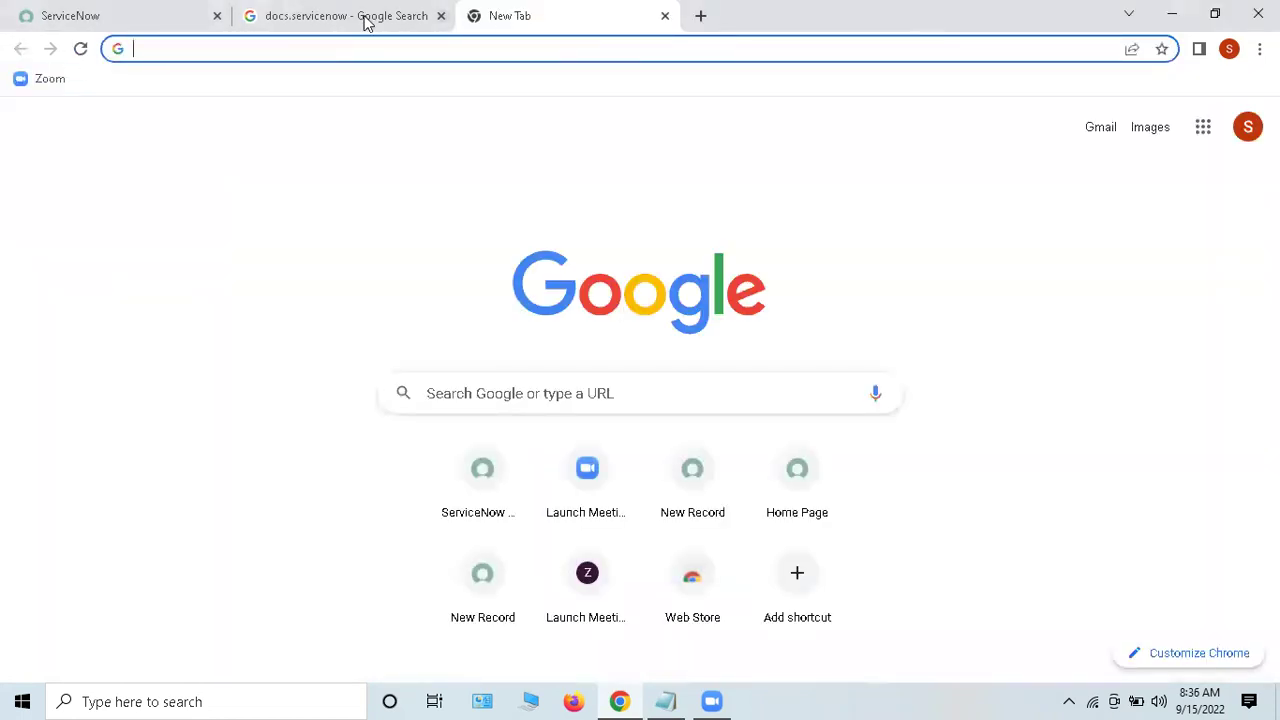
pyautogui.click(366, 18)
pyautogui.click(406, 283)
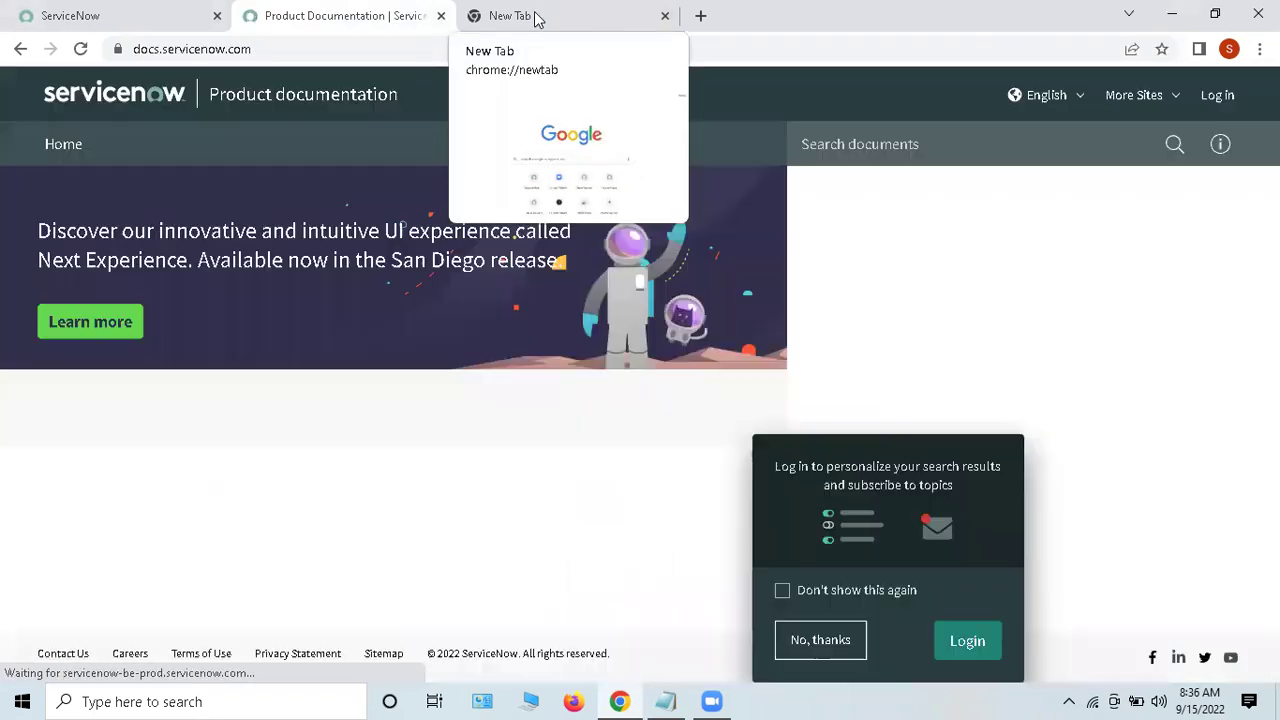
pyautogui.click(535, 16)
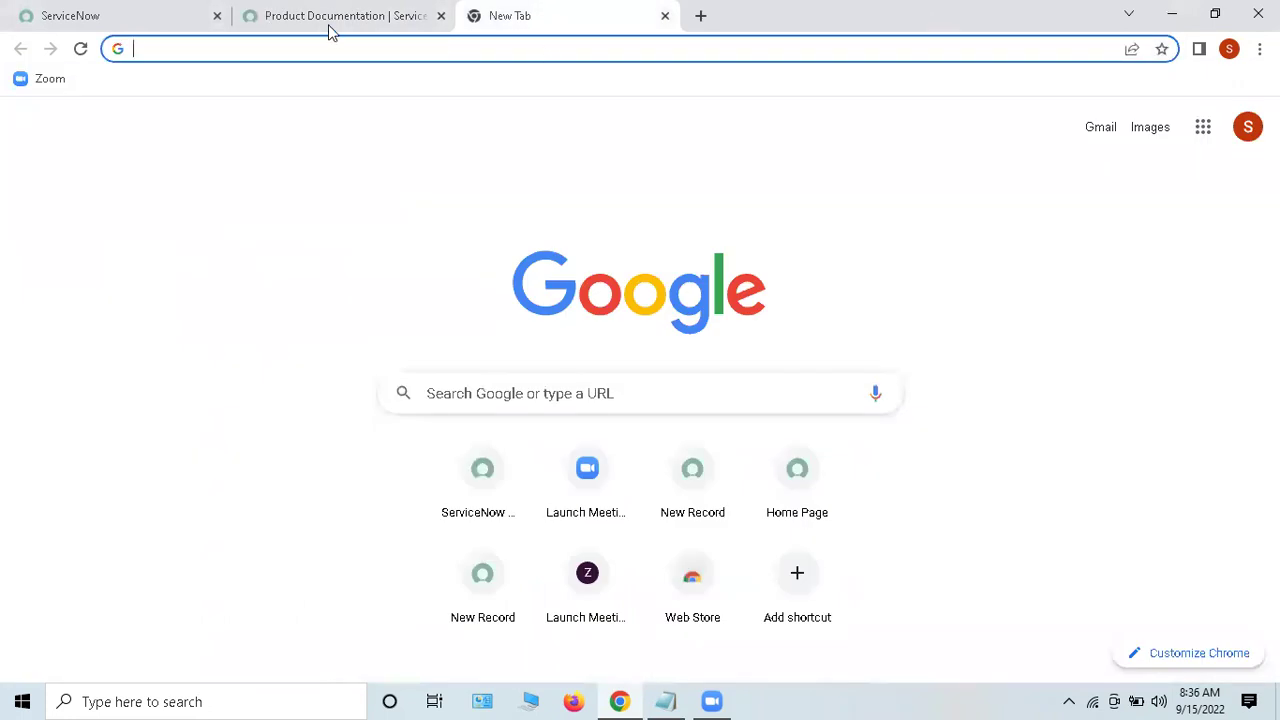
pyautogui.click(330, 20)
pyautogui.click(820, 640)
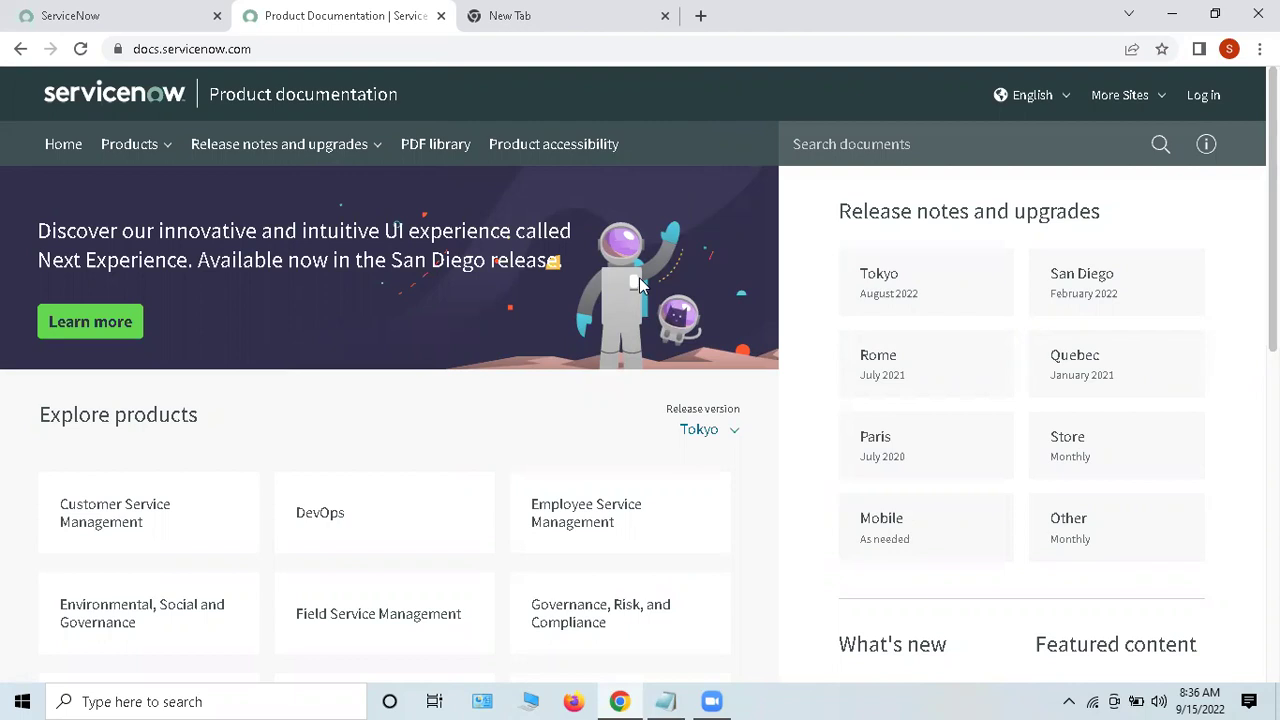
# Step: In the new tab, enter 'auto populate catalog variables based on other variables in servicenow' in the address bar
pyautogui.click(583, 21)
pyautogui.click(401, 49)
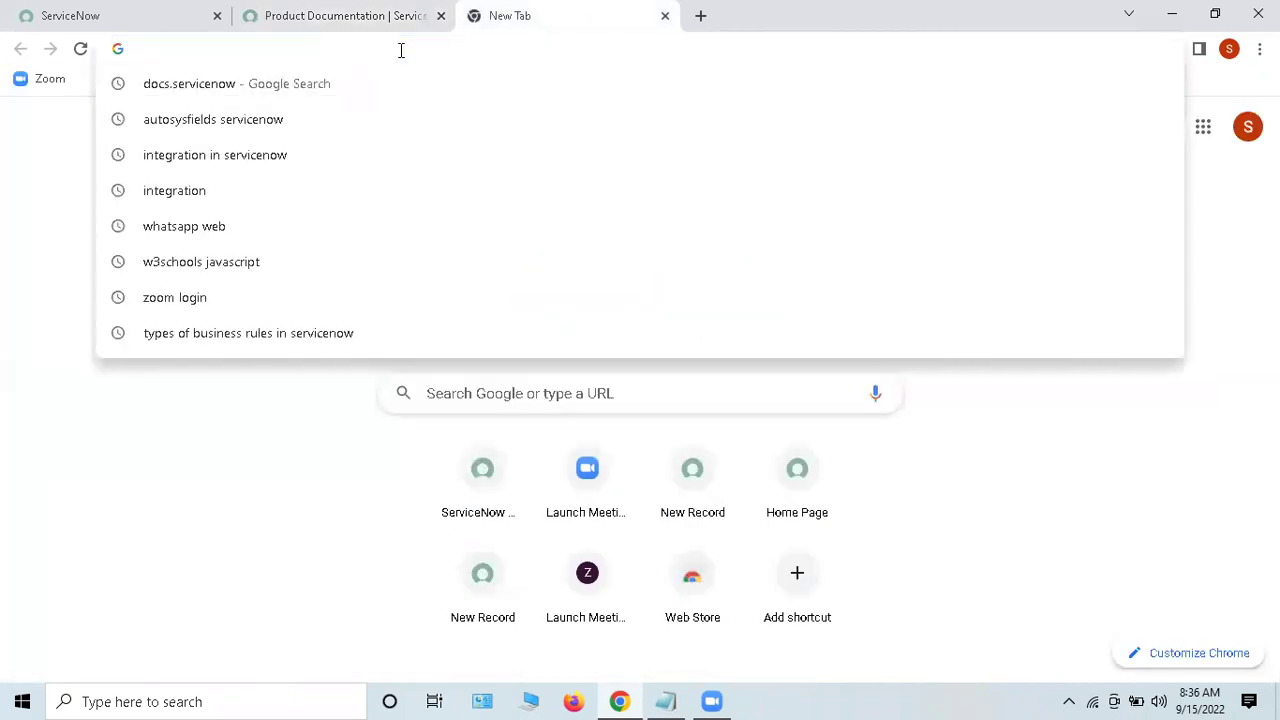
pyautogui.write('auto pop')
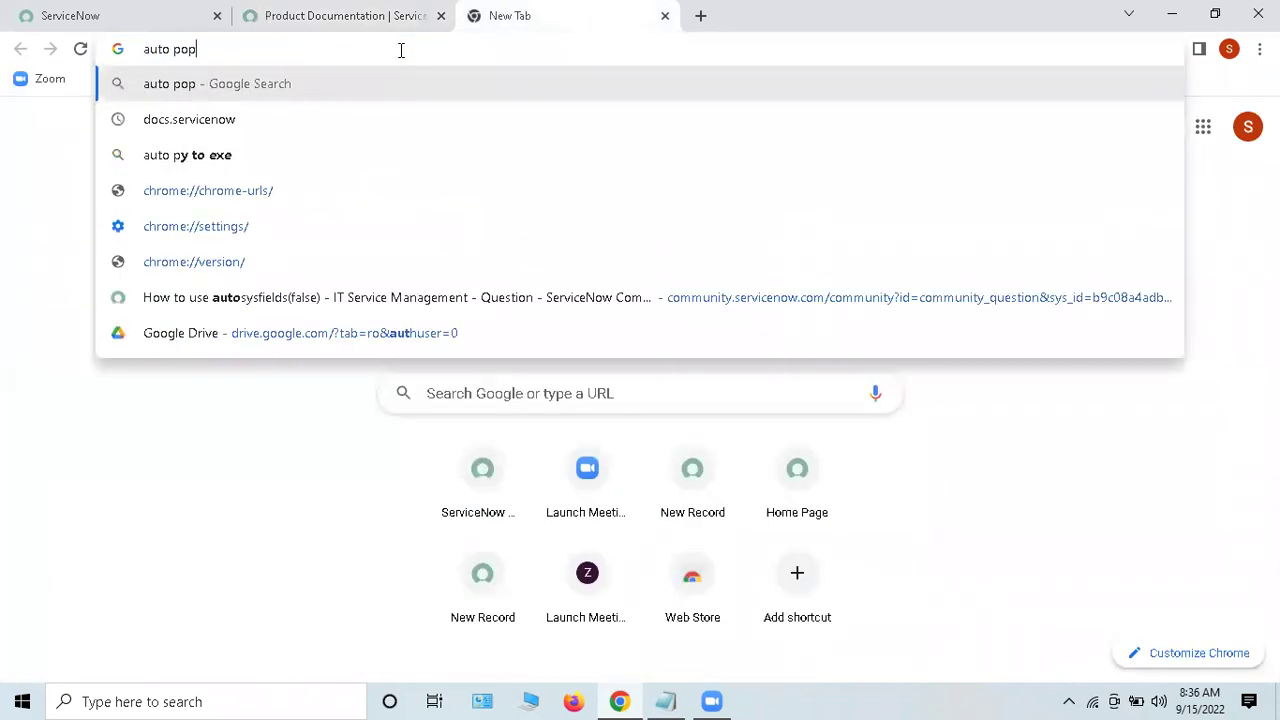
pyautogui.write('ulate')
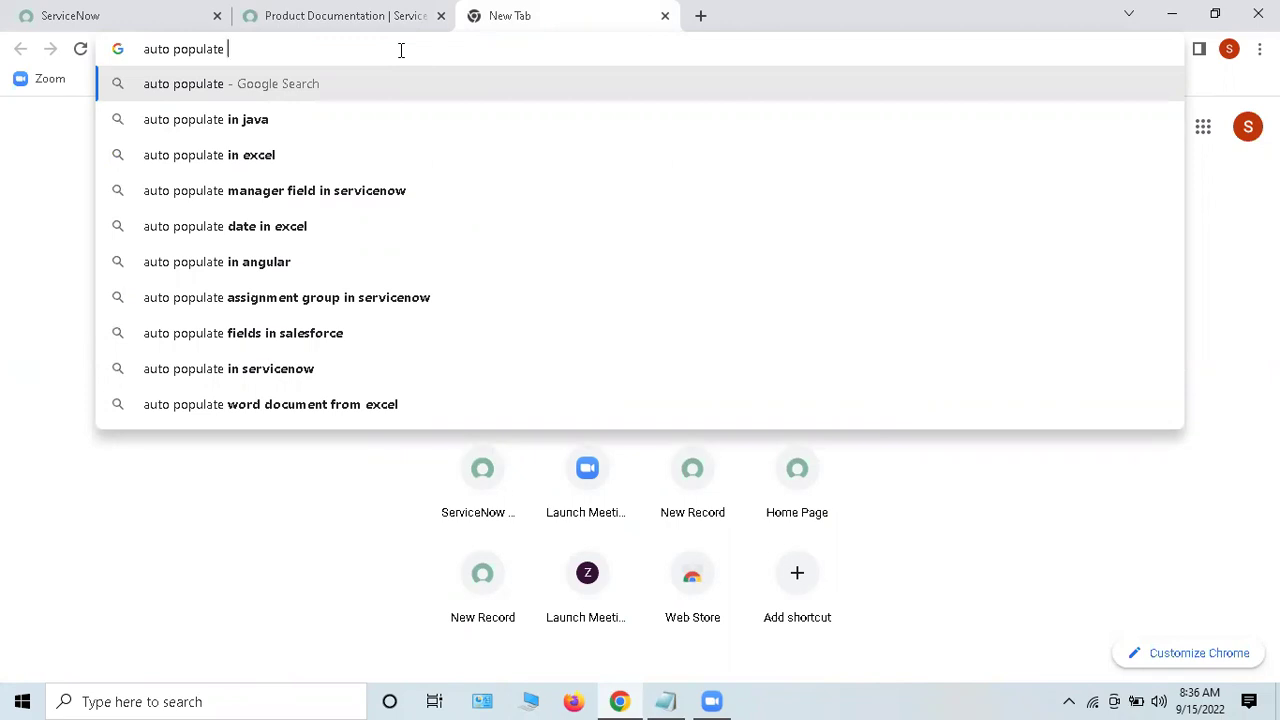
pyautogui.write('ca')
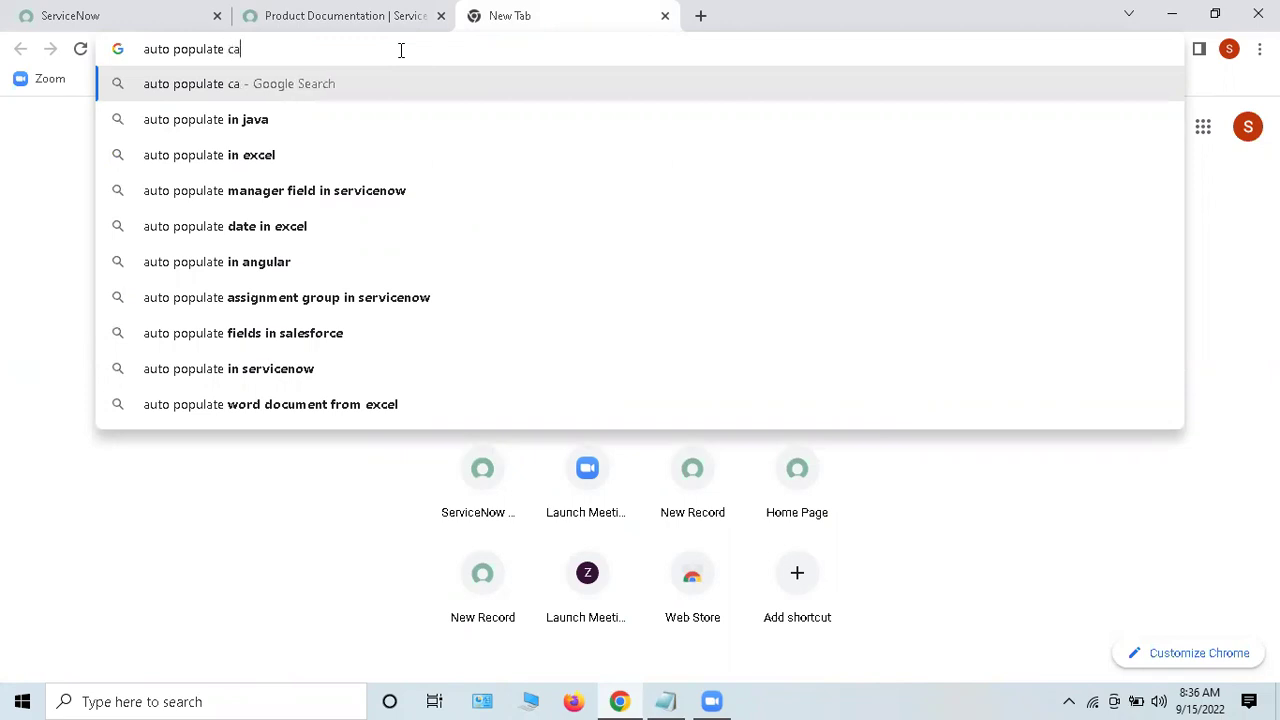
pyautogui.write('talog va')
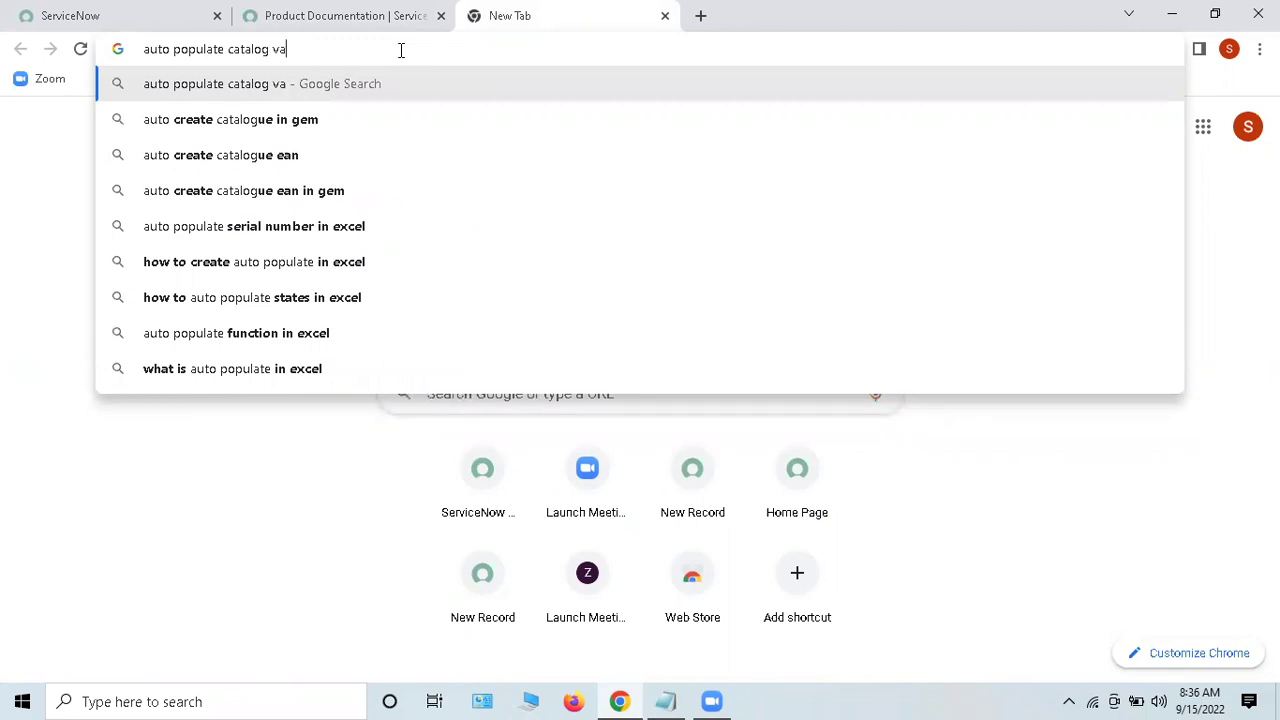
pyautogui.write('riables base')
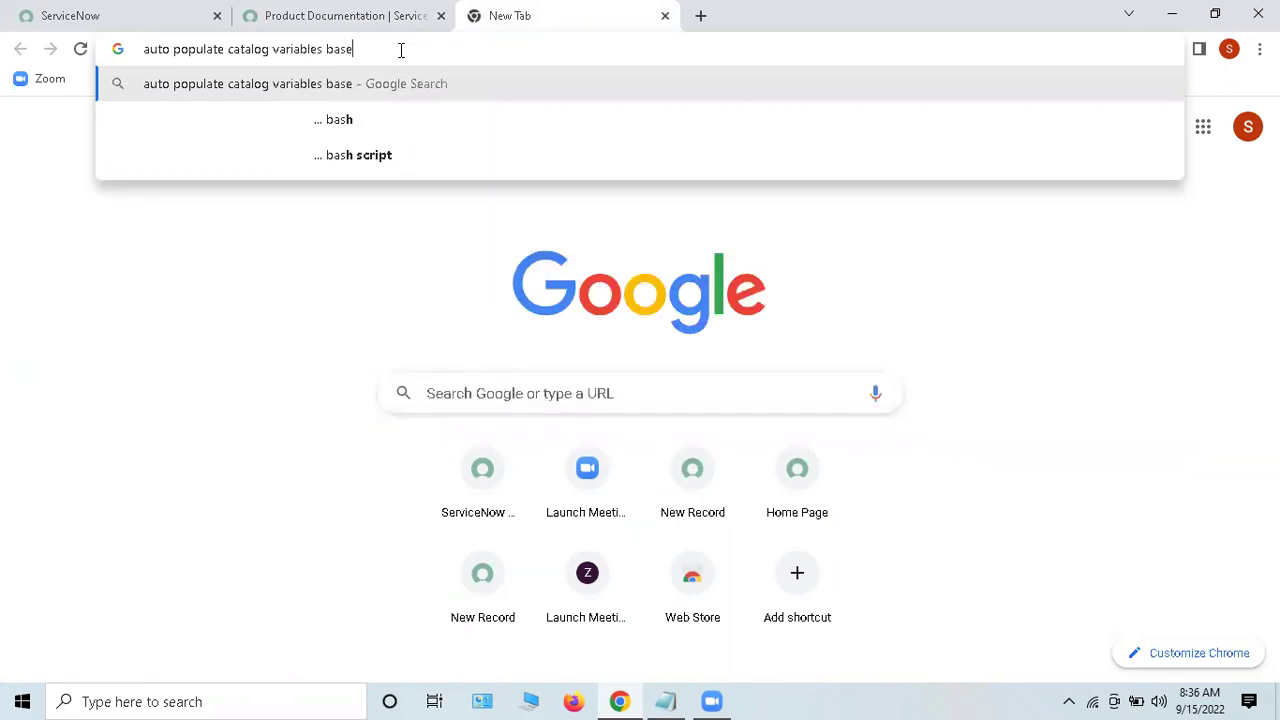
pyautogui.write('d on other ')
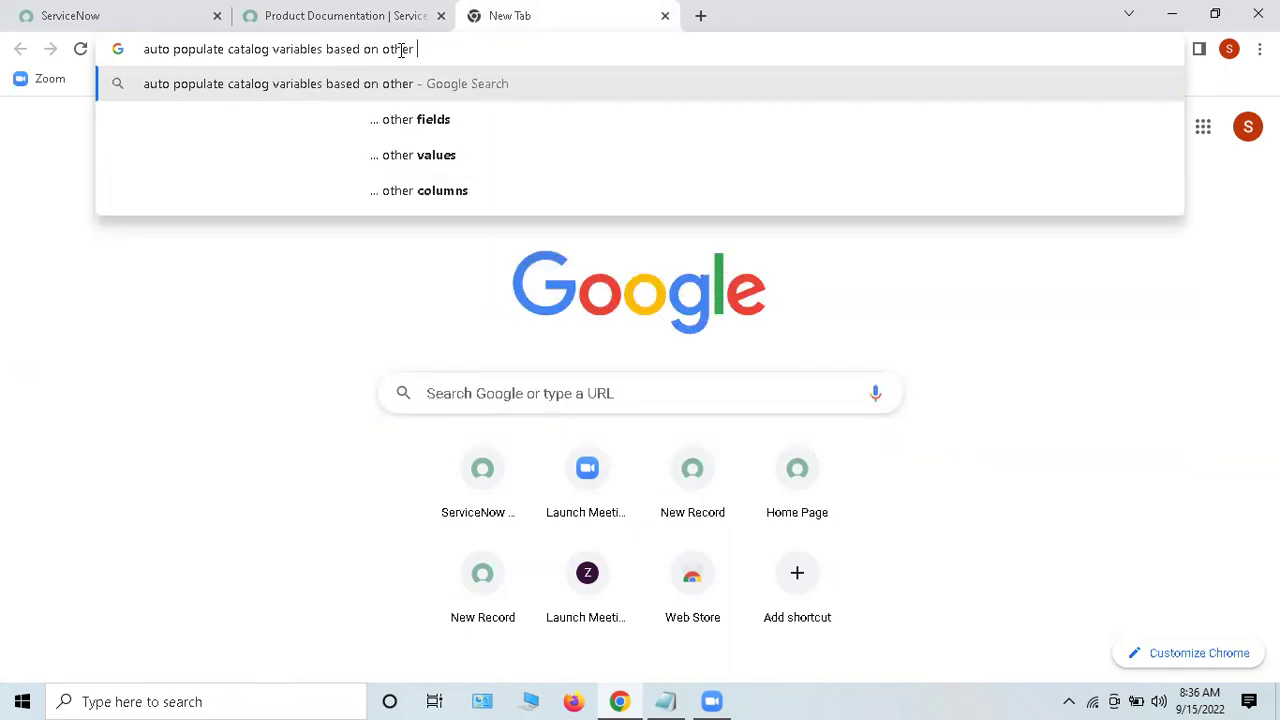
pyautogui.write('variabl')
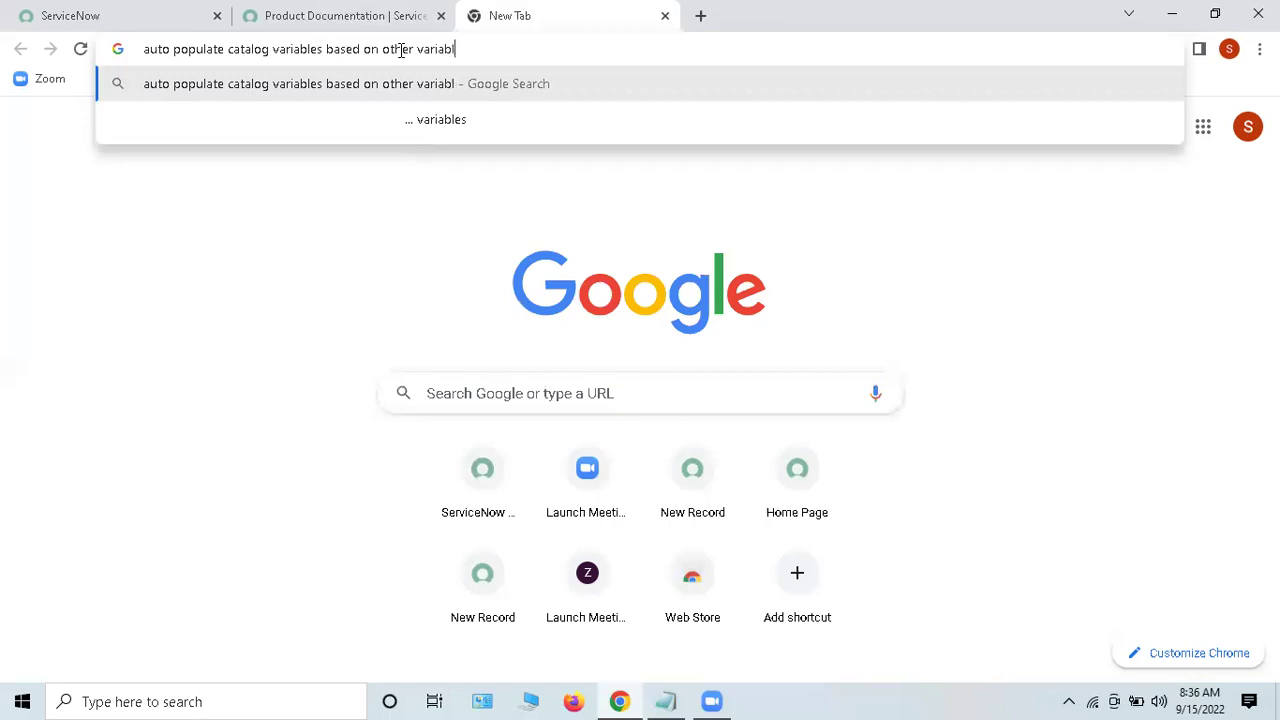
pyautogui.write('es in servicenow')
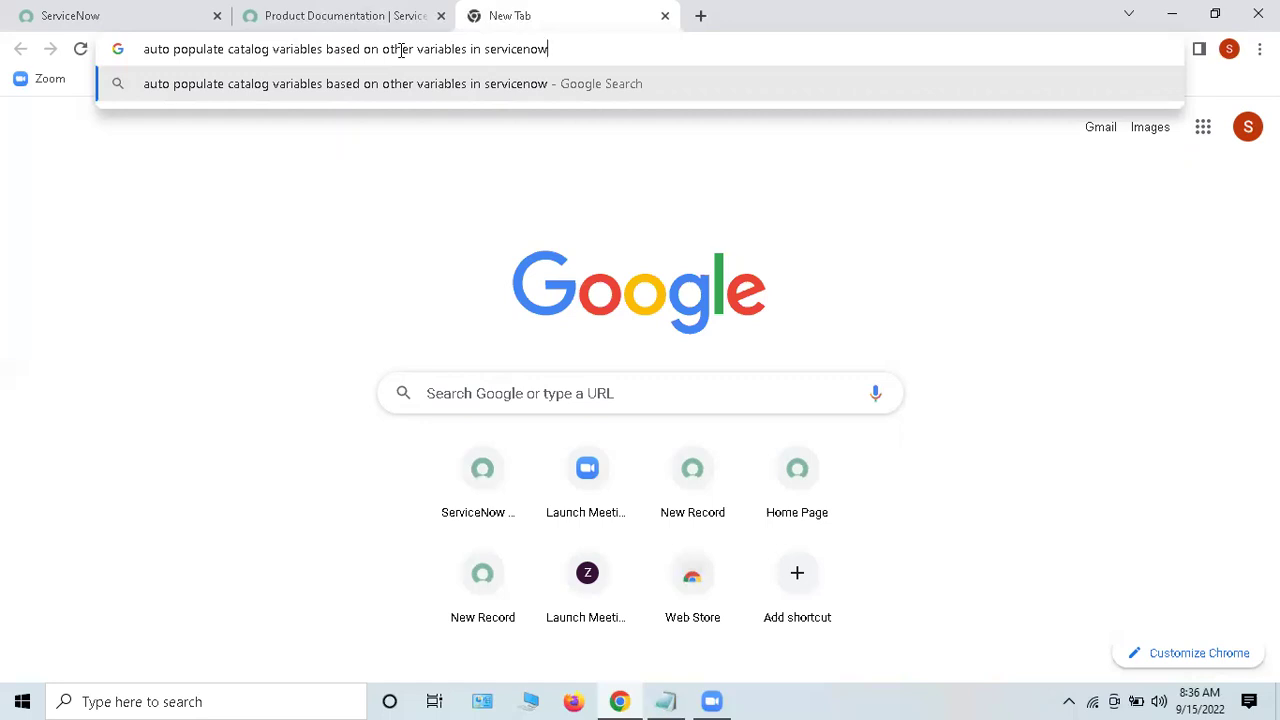
pyautogui.moveTo(472, 49); pyautogui.dragTo(140, 74)
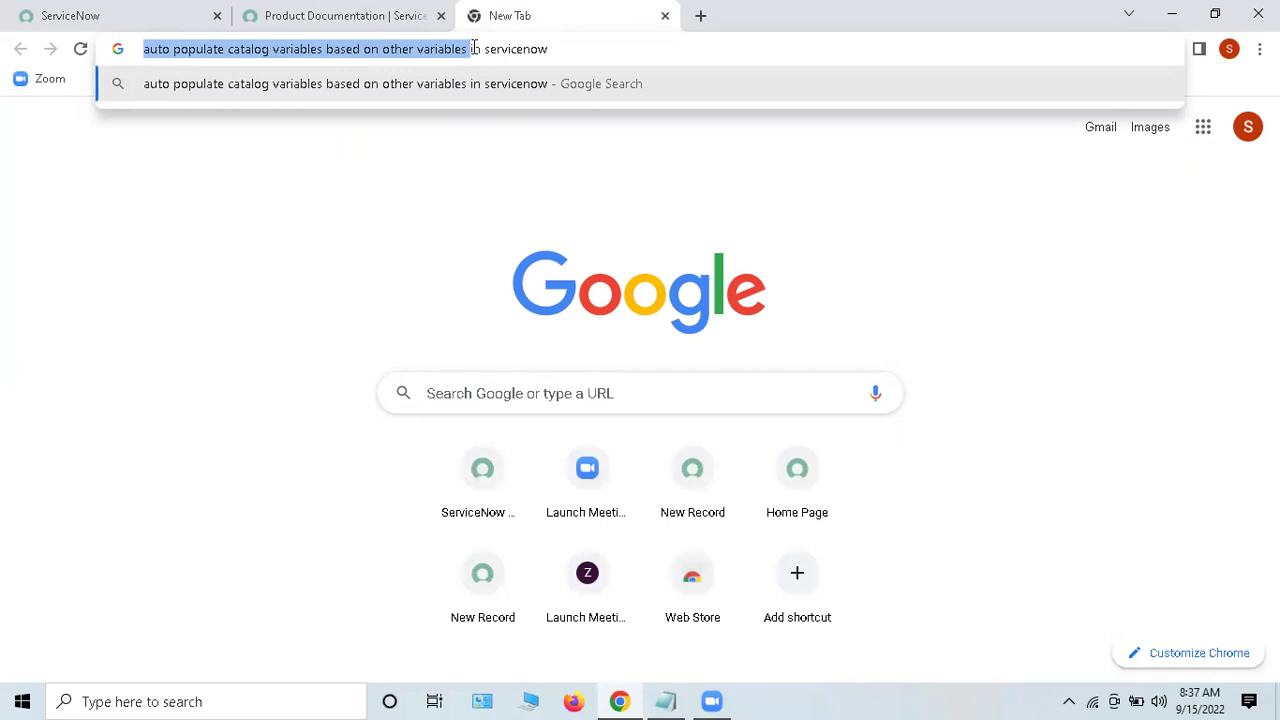
pyautogui.click(468, 50)
pyautogui.click(560, 50)
# Step: Run the Google search and open the first community.servicenow.com result in its own tab
pyautogui.press('Return')
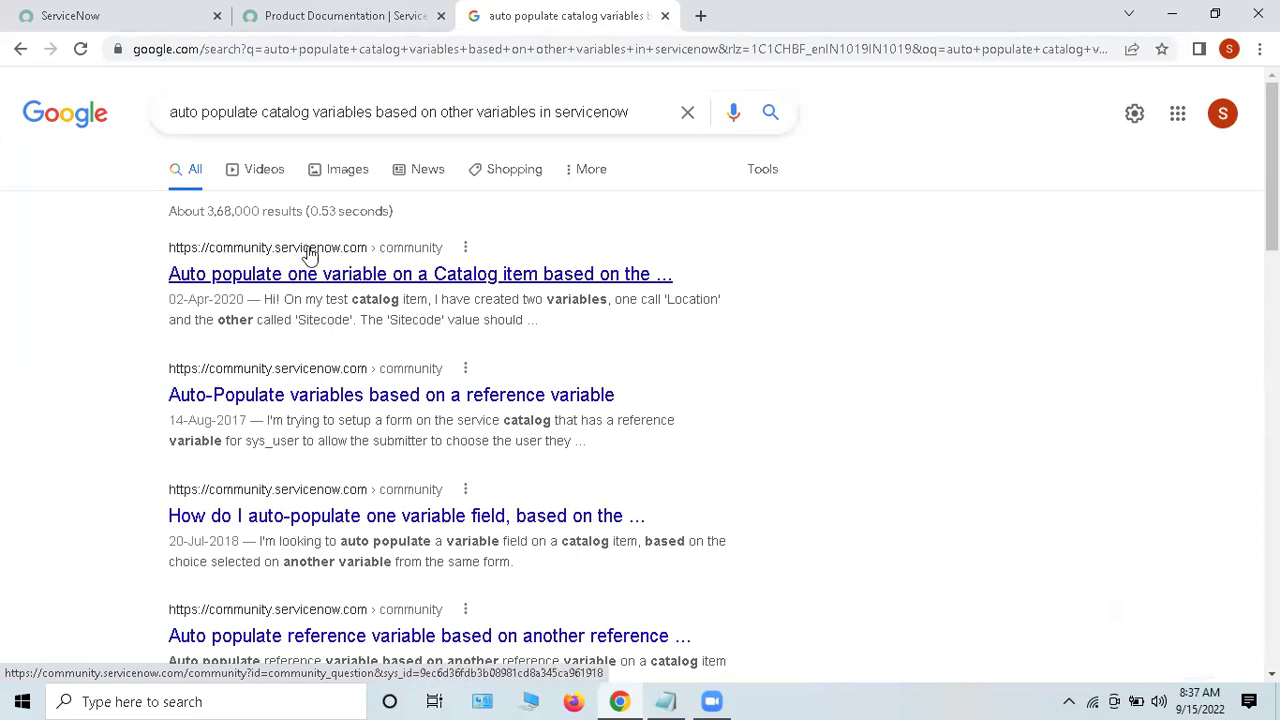
pyautogui.moveTo(105, 268); pyautogui.dragTo(623, 300)
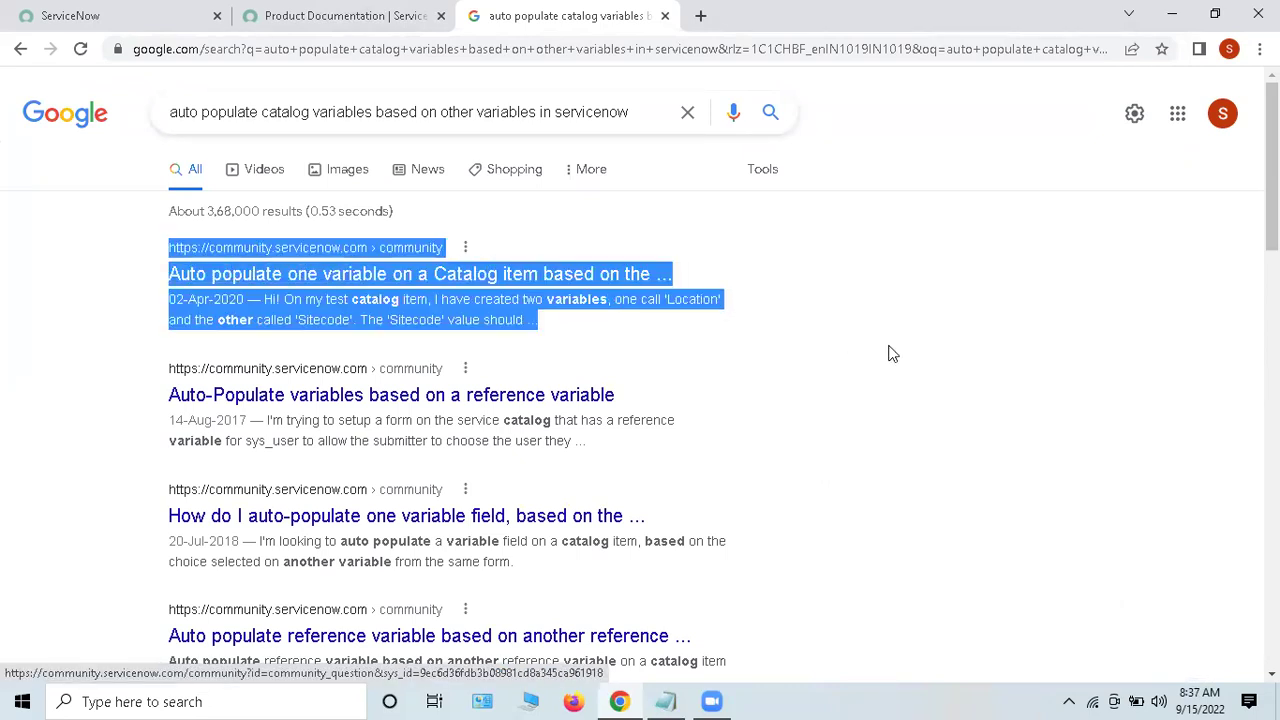
pyautogui.click(380, 320)
pyautogui.middleClick(377, 277)
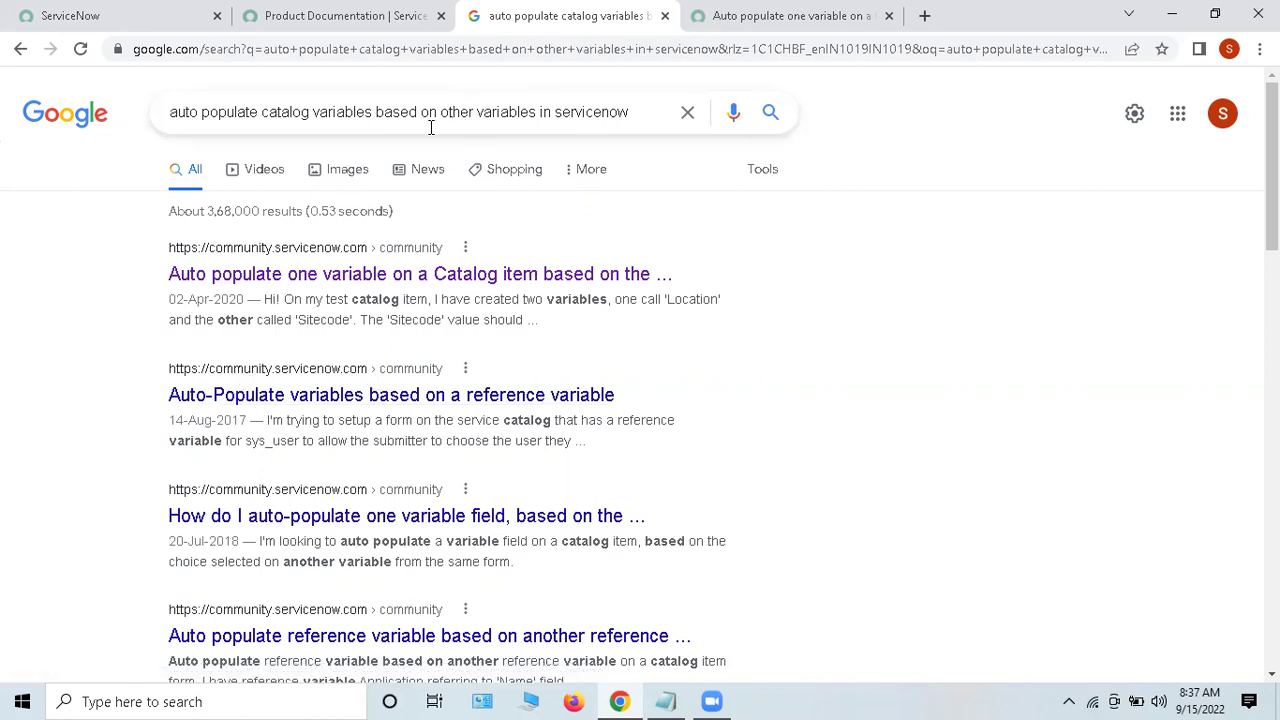
pyautogui.hotkey('ctrl', 'Tab')
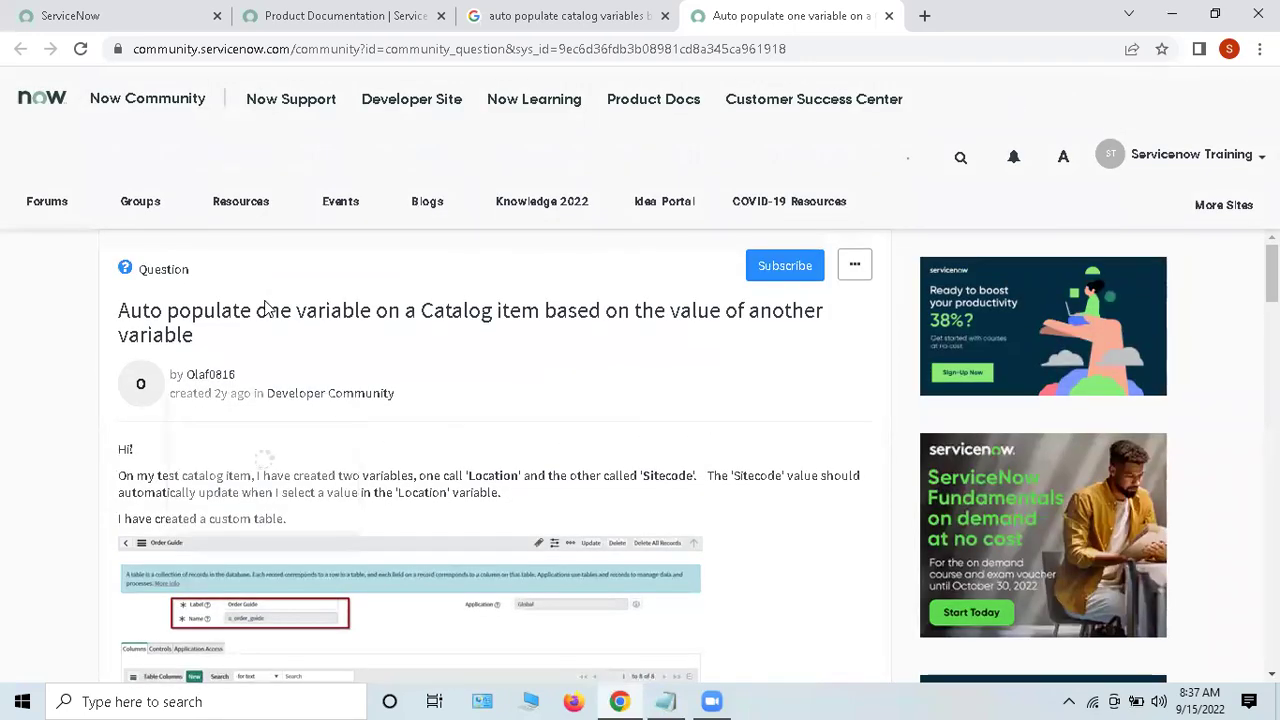
# Step: Read the question title and enlarge the table screenshot in the question
pyautogui.moveTo(545, 258); pyautogui.dragTo(831, 286)
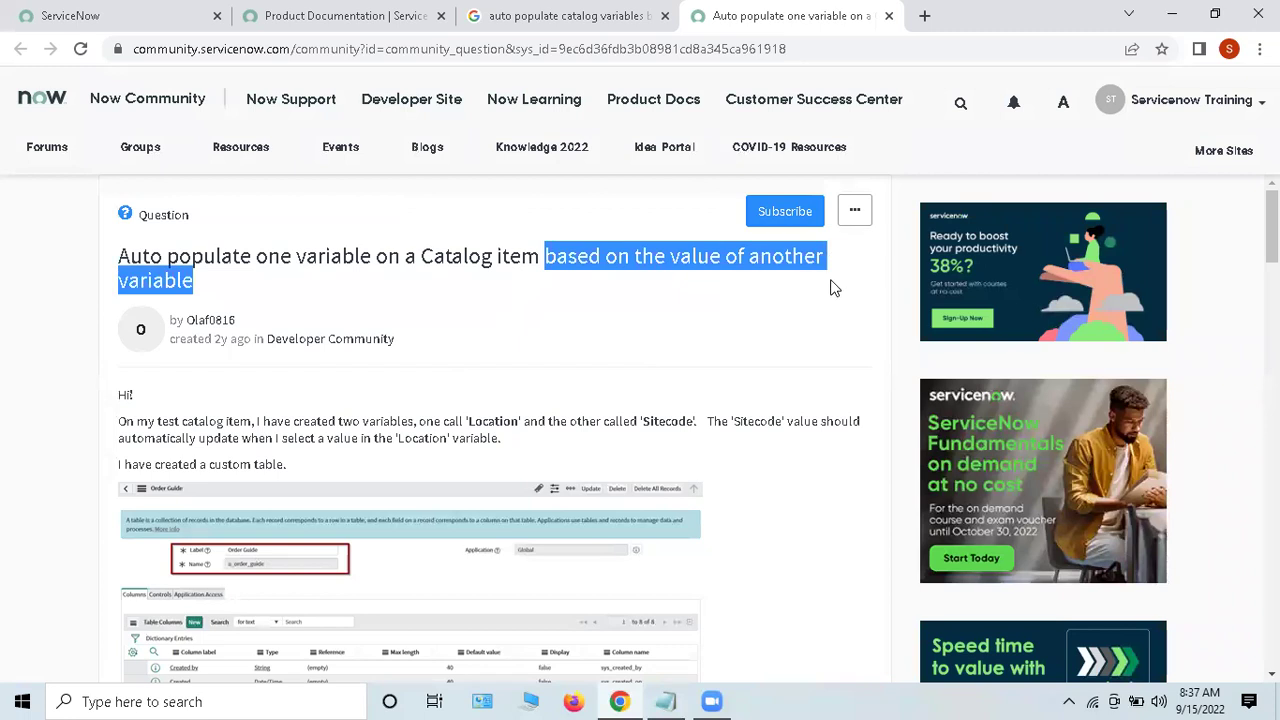
pyautogui.click(613, 331)
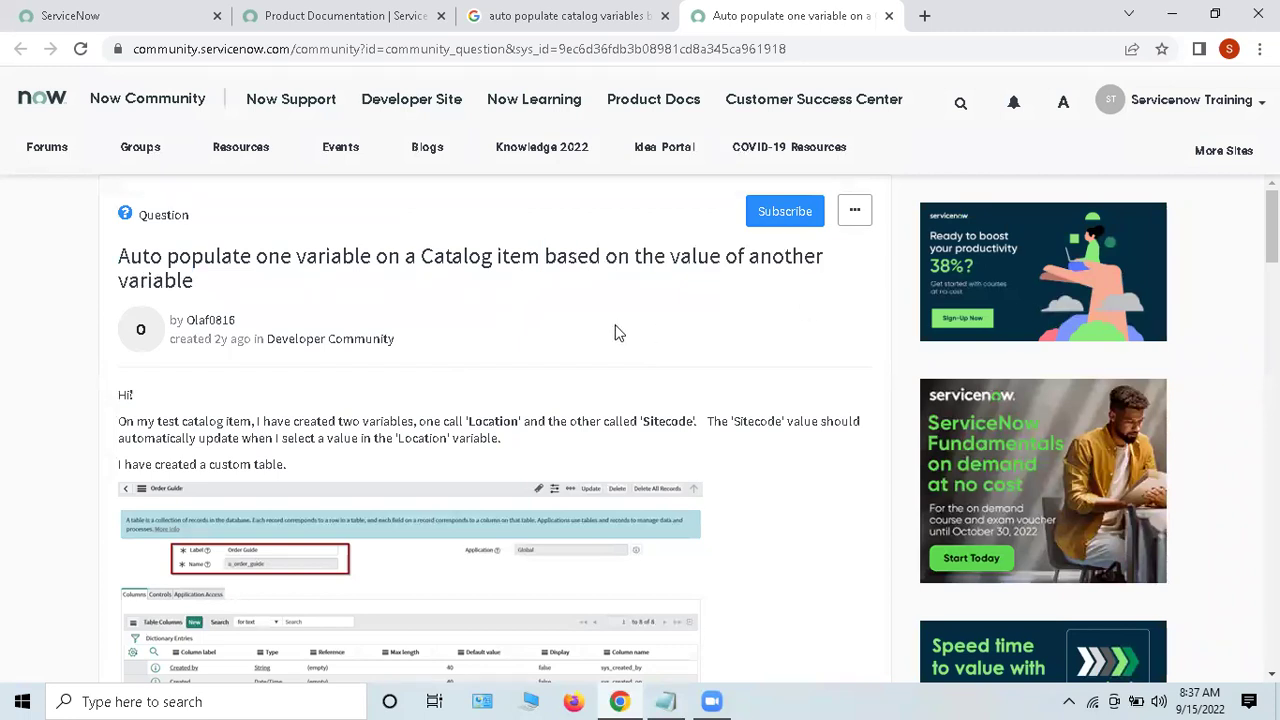
pyautogui.moveTo(131, 257); pyautogui.dragTo(290, 288)
pyautogui.click(594, 284)
pyautogui.moveTo(118, 260); pyautogui.dragTo(196, 283)
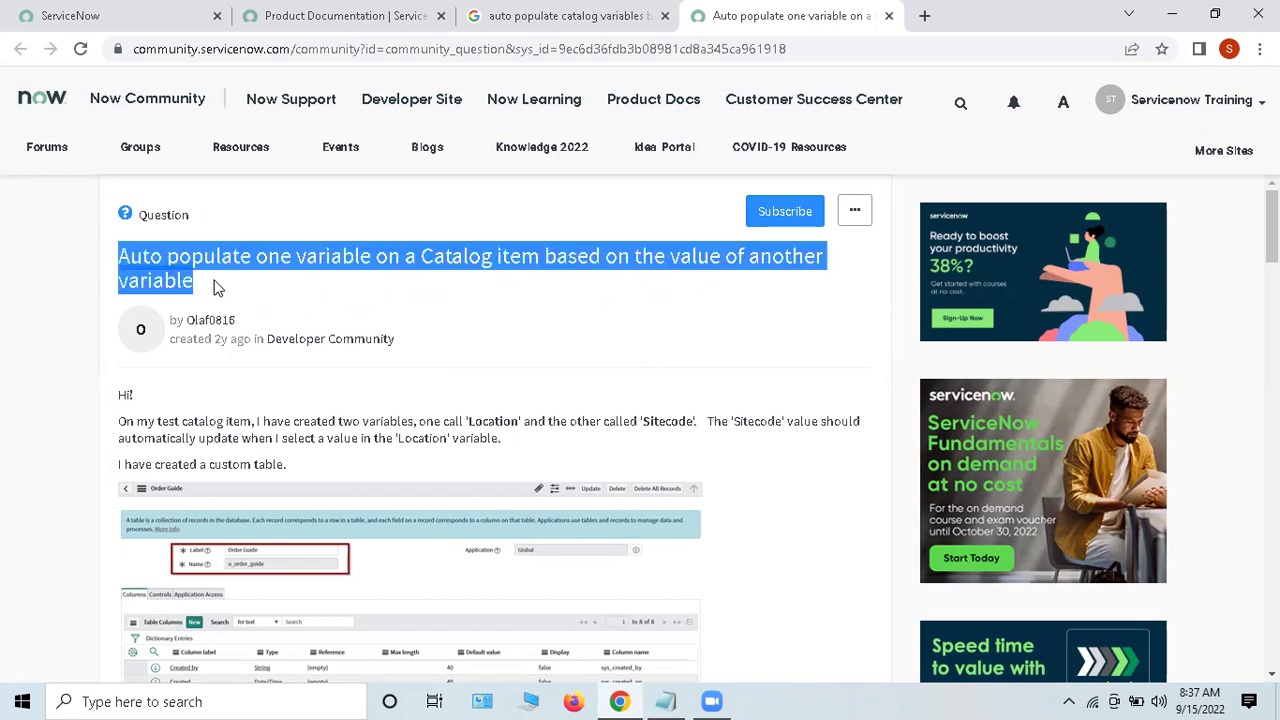
pyautogui.click(218, 288)
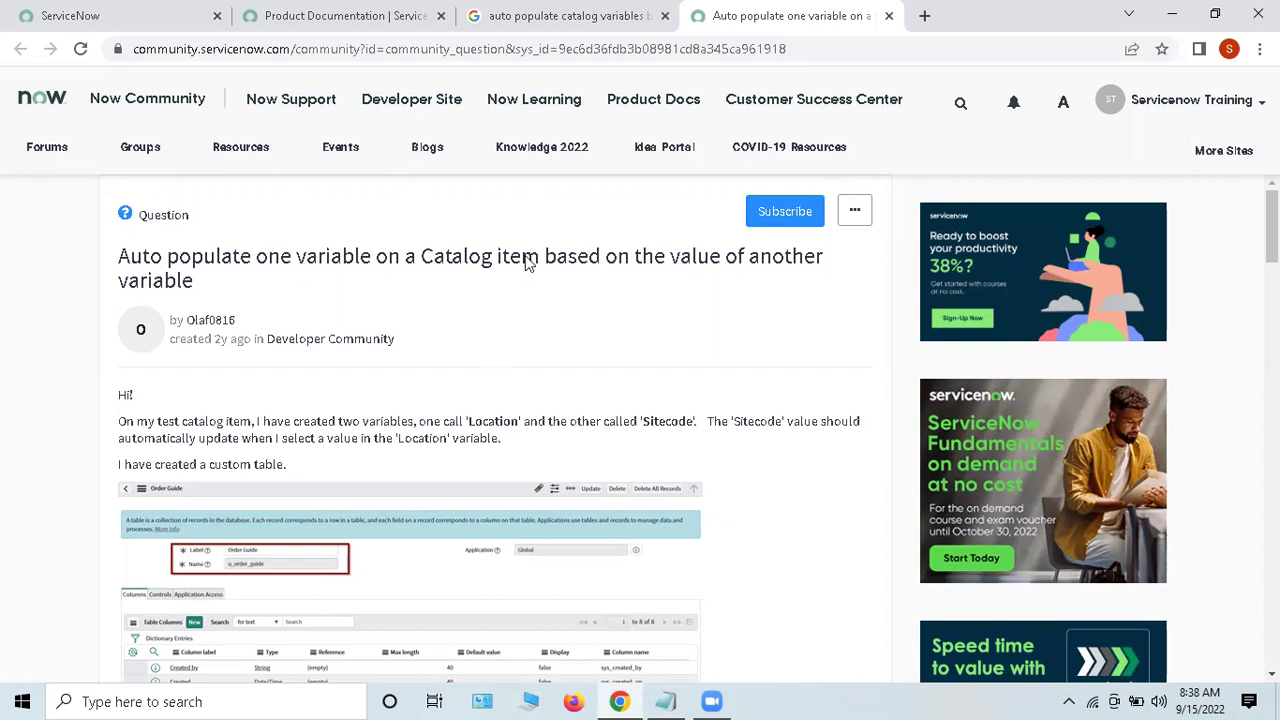
pyautogui.scroll(-4, 592, 354)
pyautogui.doubleClick(606, 374)
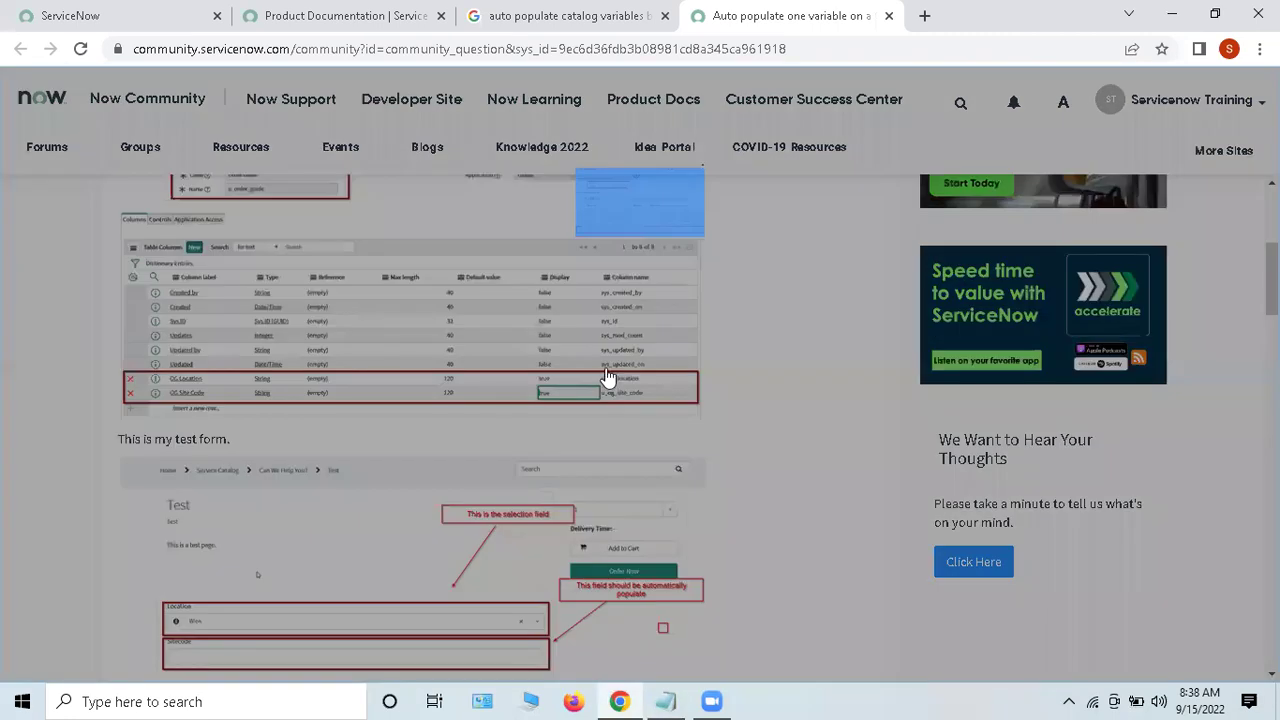
# Step: Read through the replies, highlighting the client-script solution and its getLocationDetails function
pyautogui.scroll(-10, 634, 408)
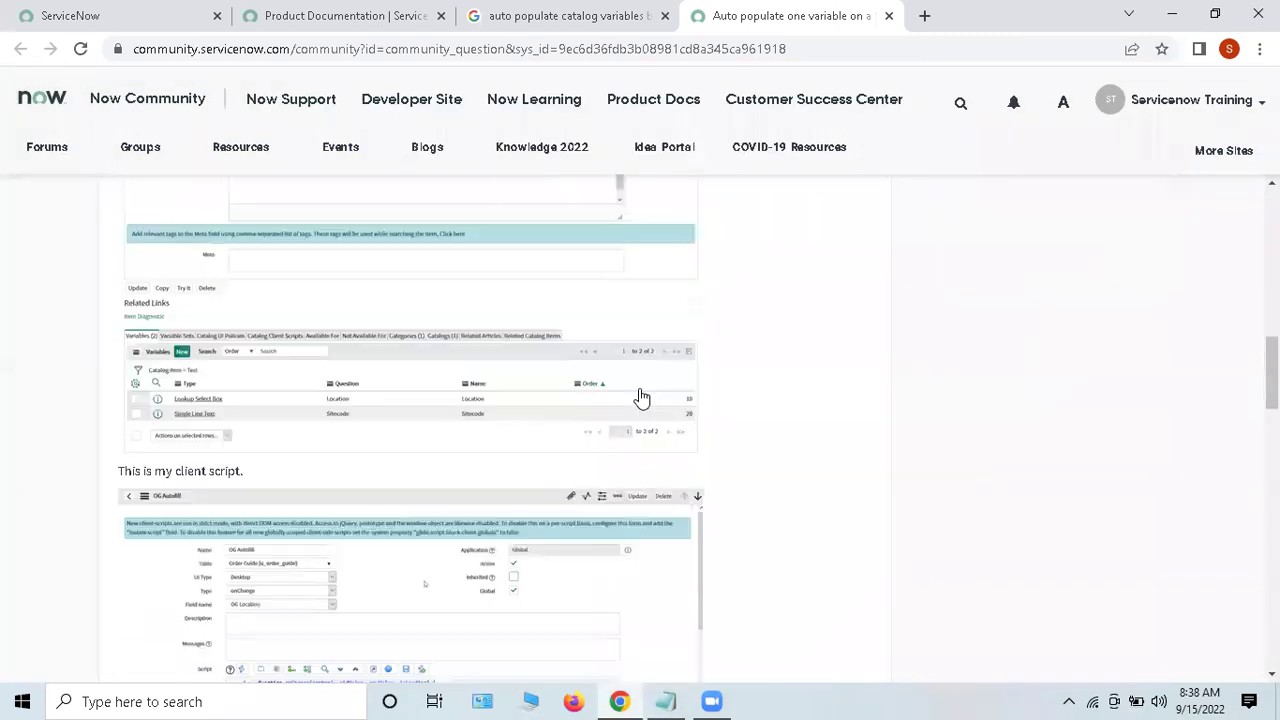
pyautogui.scroll(-1, 641, 396)
pyautogui.scroll(-2, 374, 543)
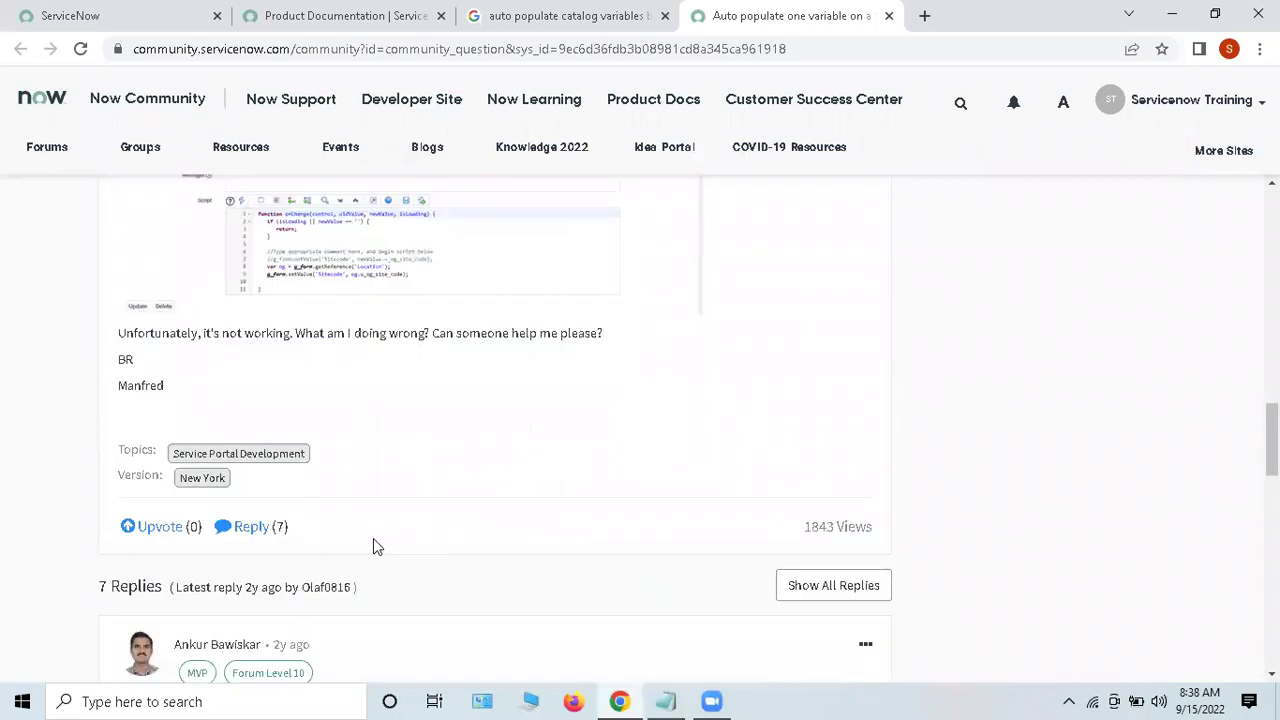
pyautogui.scroll(-10, 520, 430)
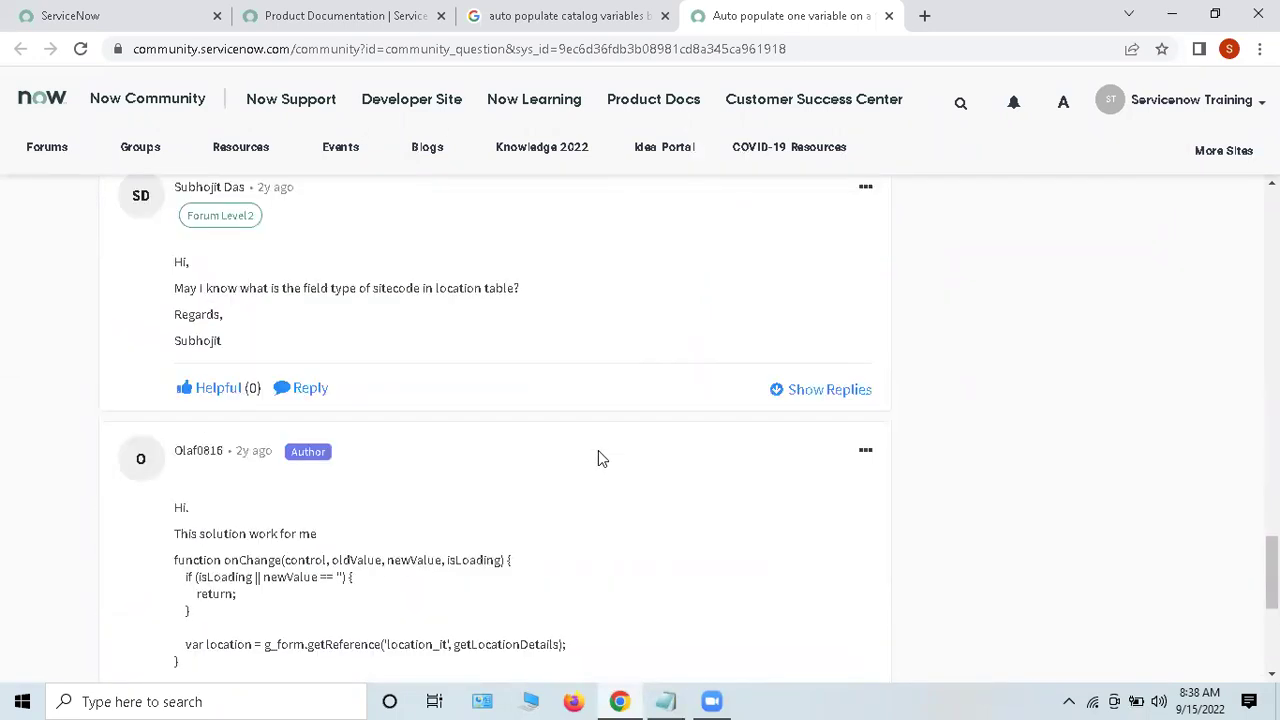
pyautogui.moveTo(162, 430); pyautogui.dragTo(472, 528)
pyautogui.scroll(-2, 560, 500)
pyautogui.moveTo(279, 349); pyautogui.dragTo(600, 440)
pyautogui.click(641, 447)
pyautogui.moveTo(206, 386); pyautogui.dragTo(521, 491)
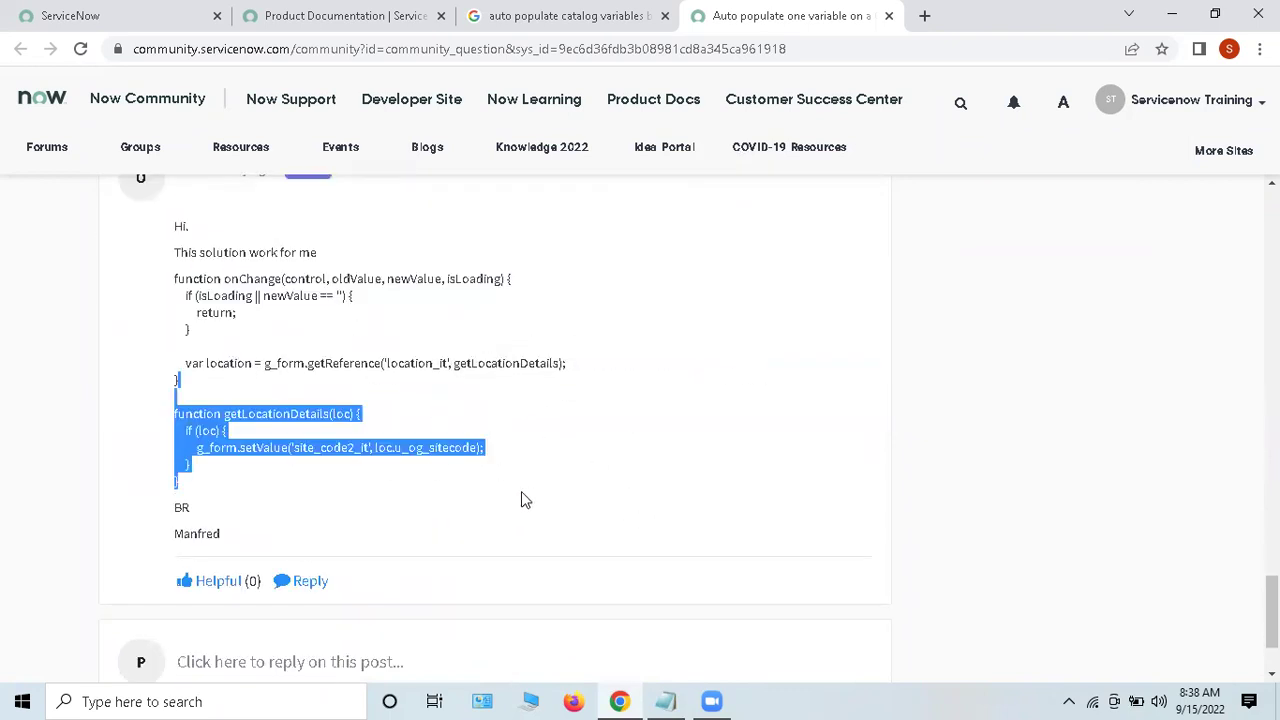
pyautogui.click(521, 491)
# Step: Return to the top of the question, then switch to the Google results and close the question tab
pyautogui.scroll(5, 564, 478)
pyautogui.scroll(15, 575, 486)
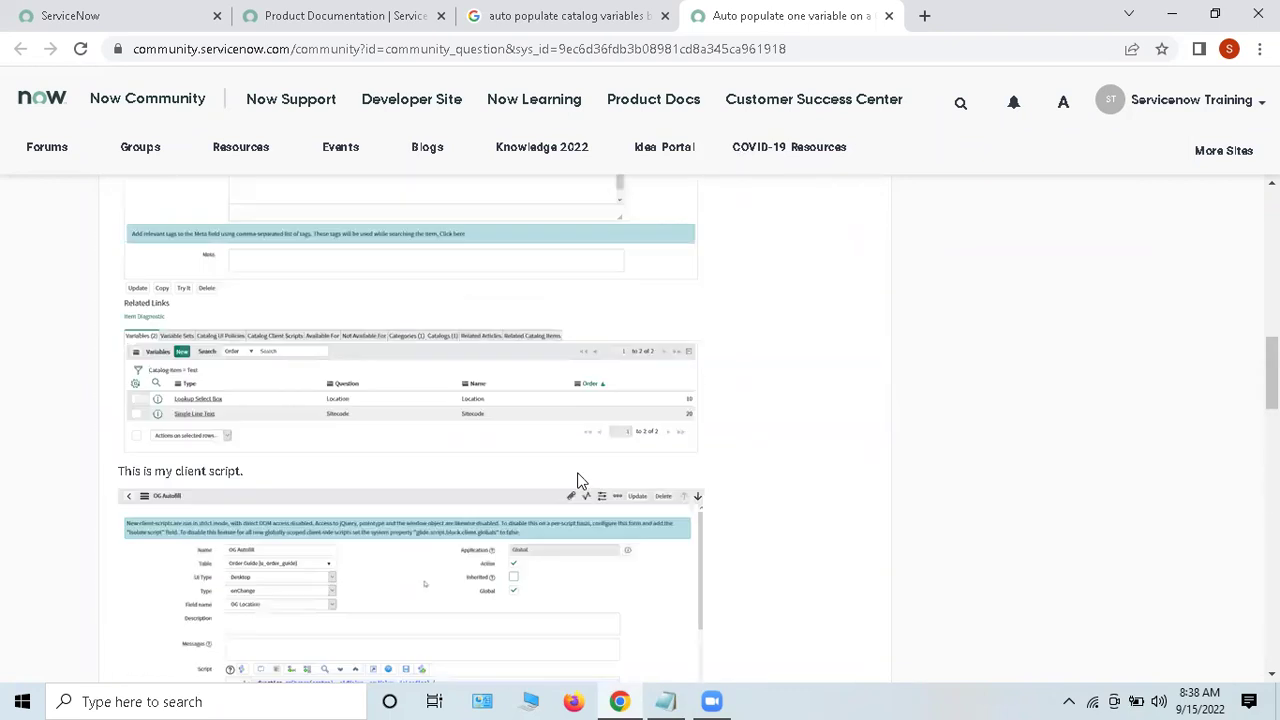
pyautogui.scroll(1, 696, 494)
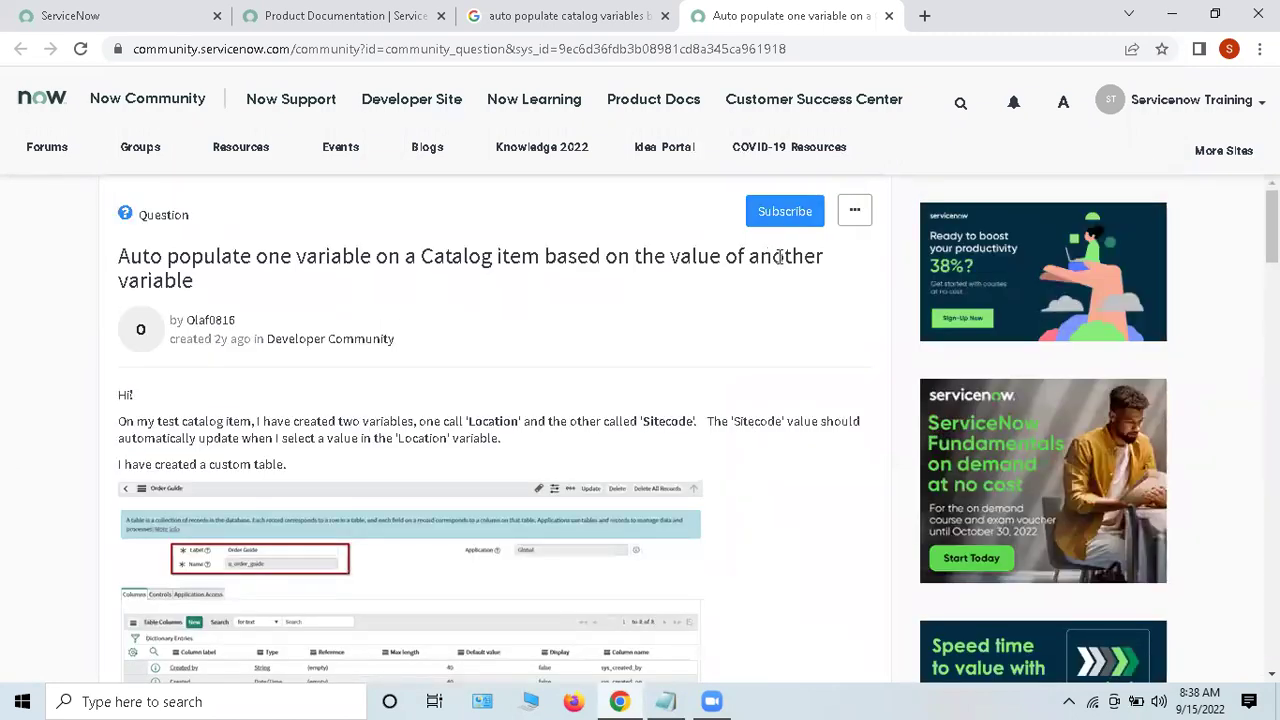
pyautogui.doubleClick(781, 257)
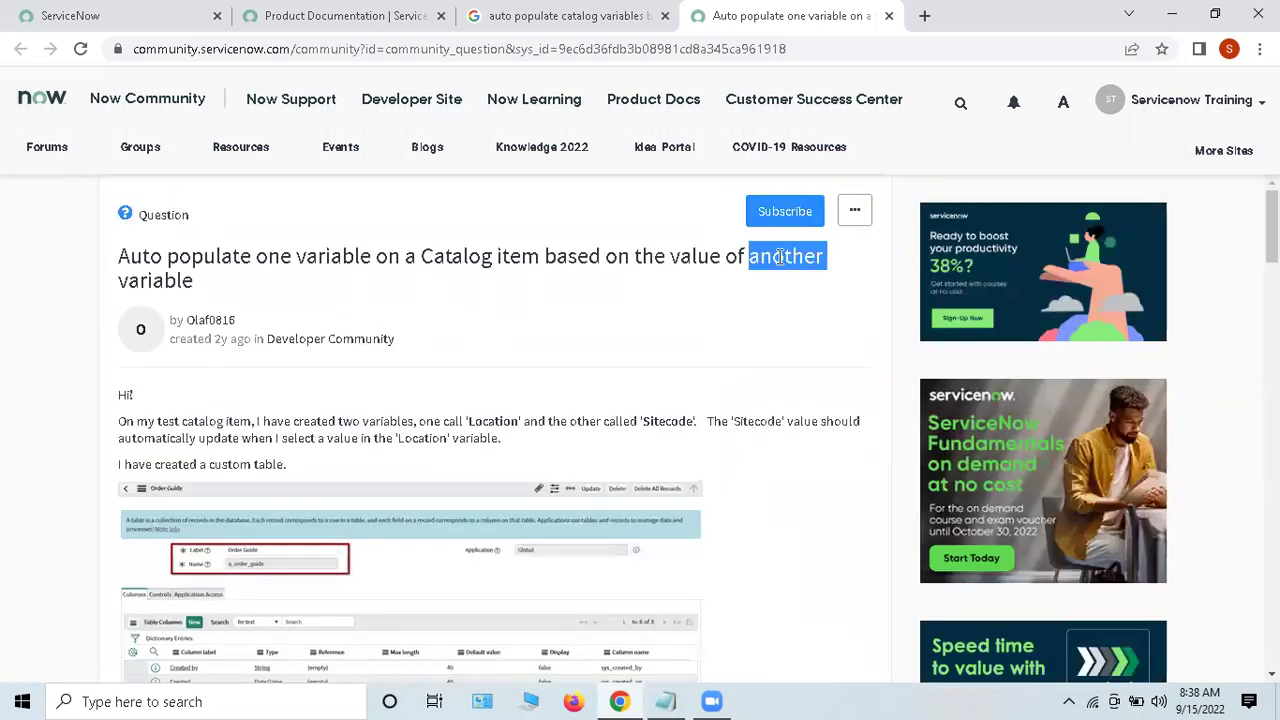
pyautogui.click(781, 257)
pyautogui.doubleClick(778, 257)
pyautogui.click(780, 334)
pyautogui.click(615, 28)
pyautogui.click(888, 16)
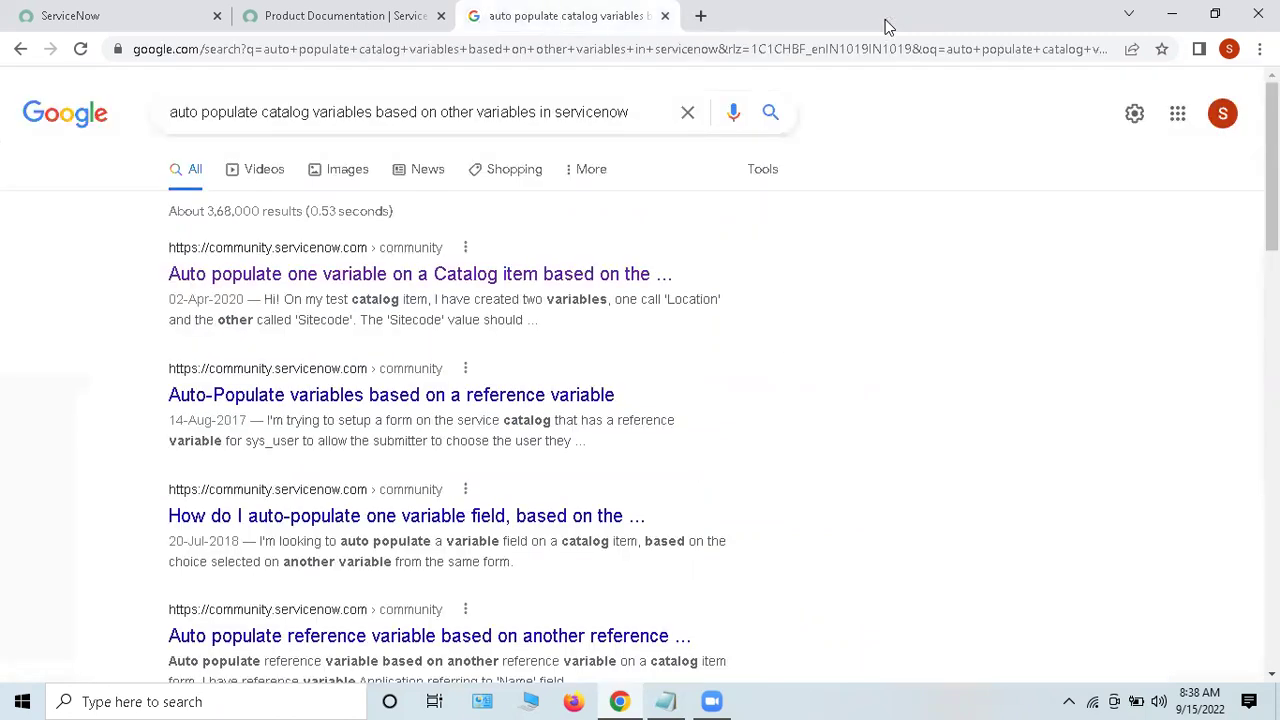
# Step: Open three community results in background tabs and switch to the 'How do I auto-populate' question
pyautogui.middleClick(292, 516)
pyautogui.middleClick(286, 412)
pyautogui.scroll(-1, 378, 413)
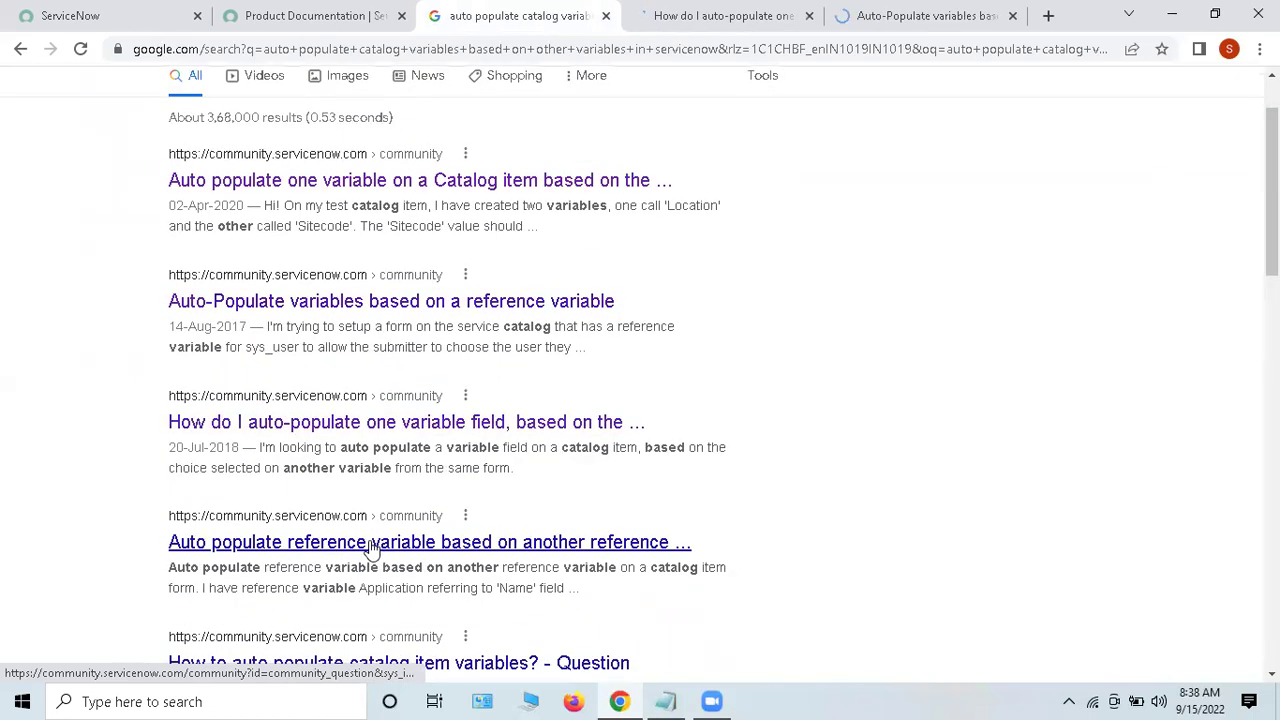
pyautogui.middleClick(332, 546)
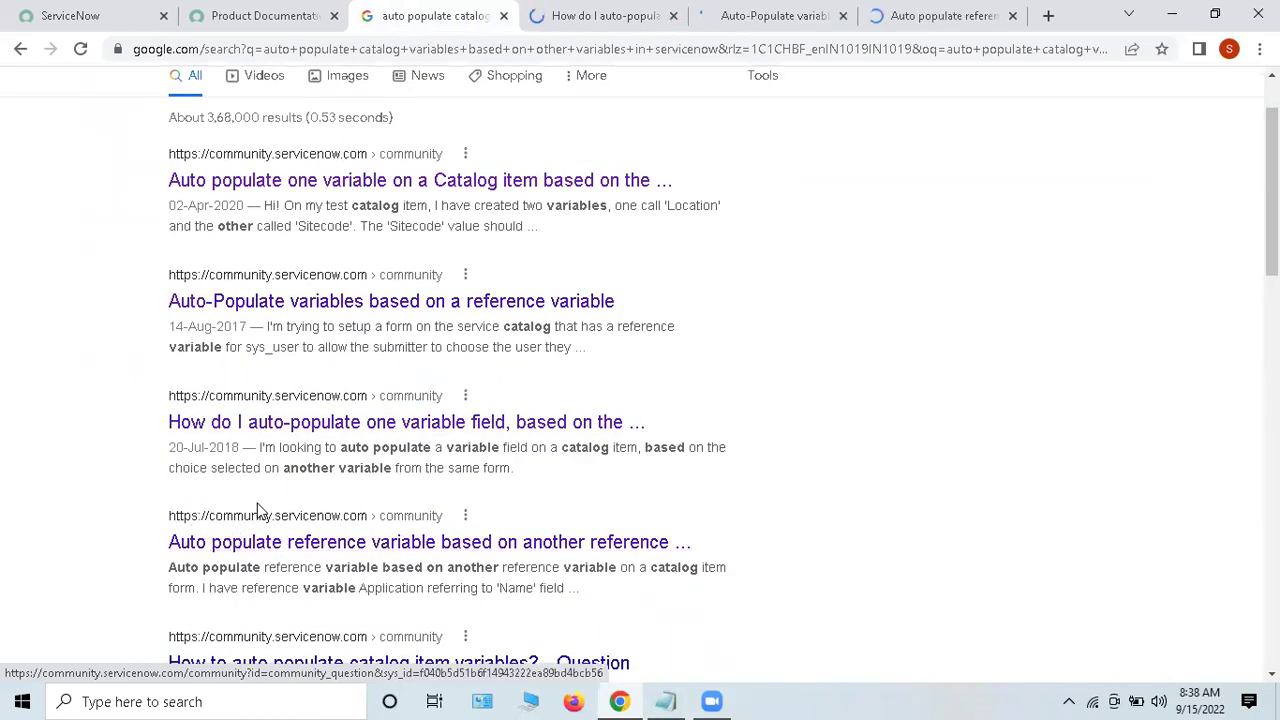
pyautogui.click(636, 18)
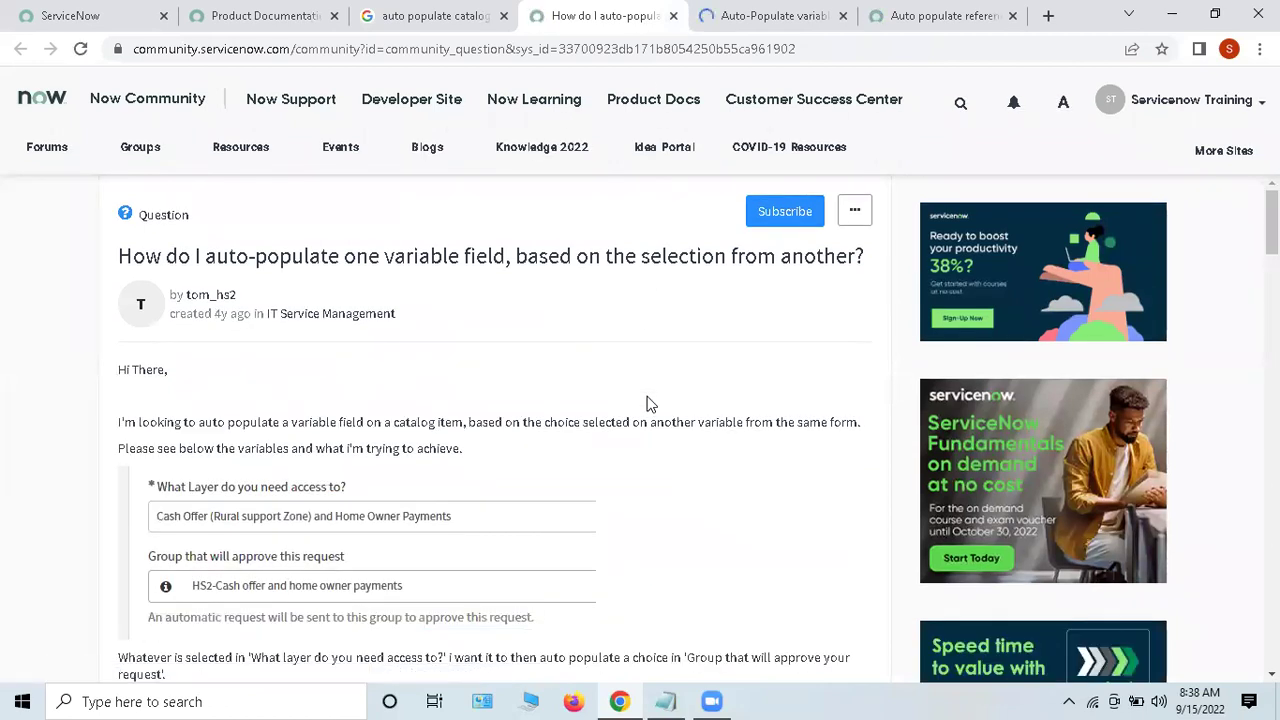
# Step: Read the question title and the first replies of the auto-populate thread
pyautogui.scroll(-5, 687, 365)
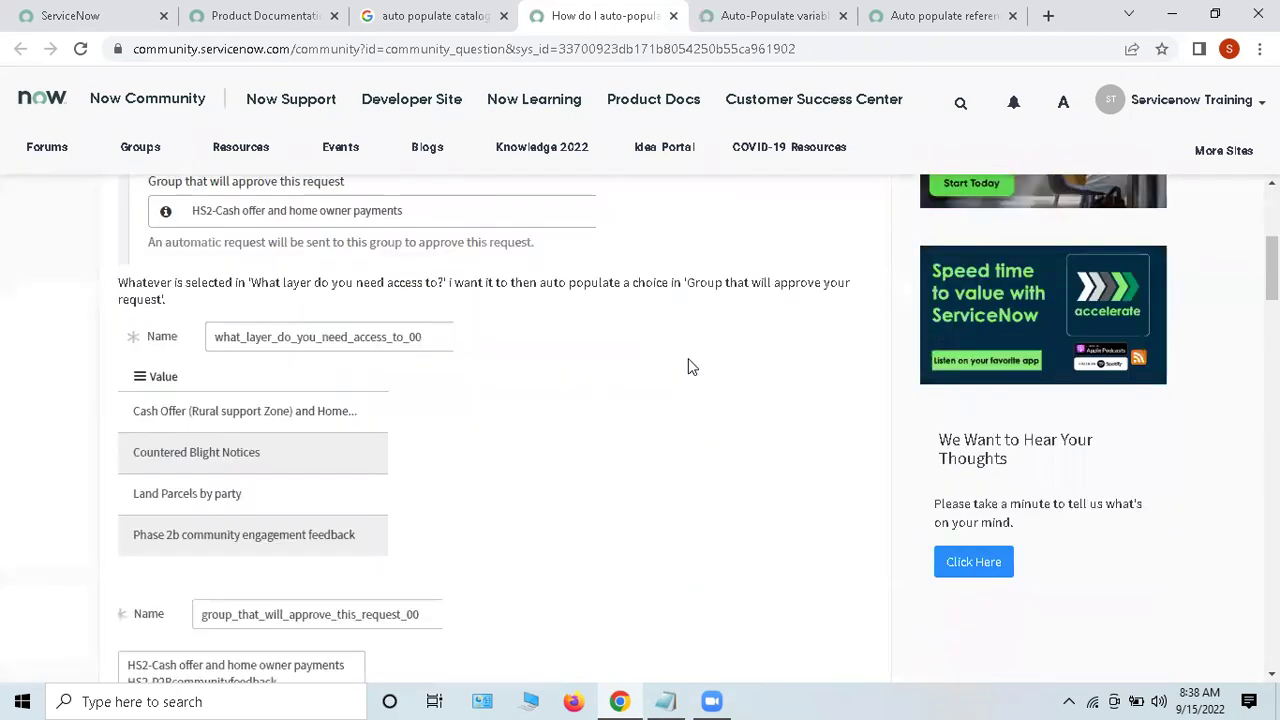
pyautogui.scroll(5, 688, 365)
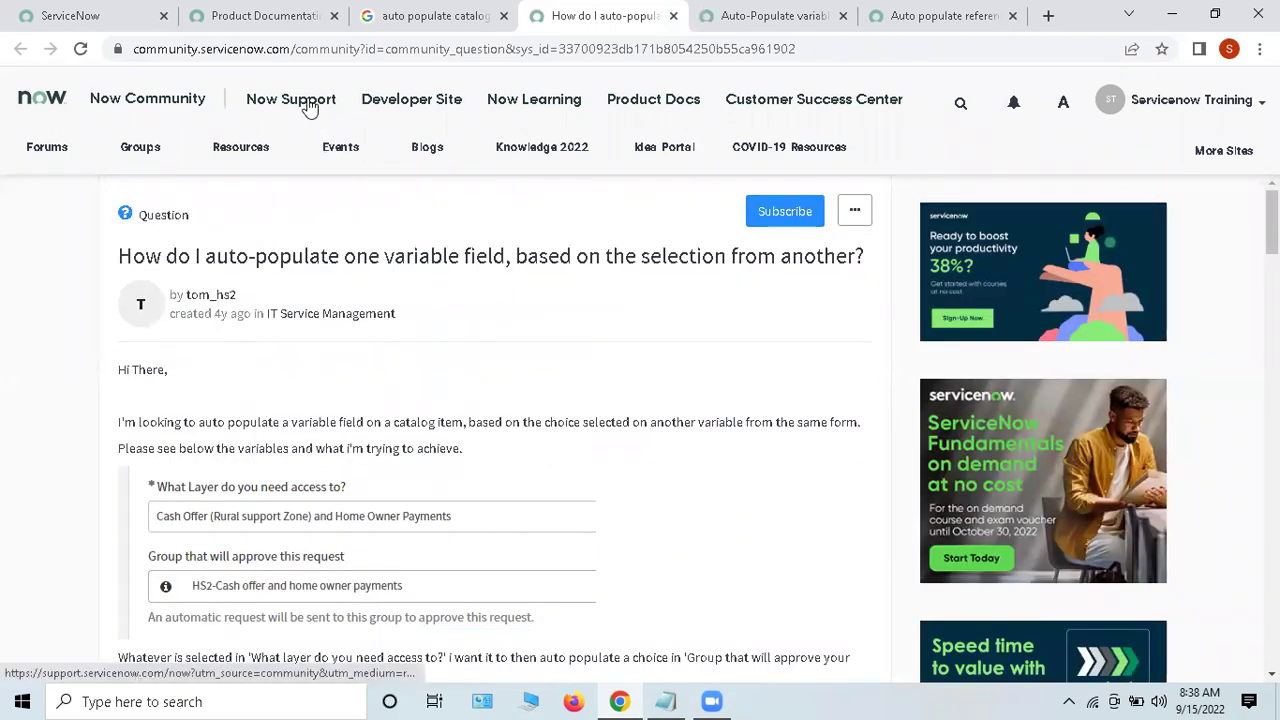
pyautogui.moveTo(120, 256); pyautogui.dragTo(757, 295)
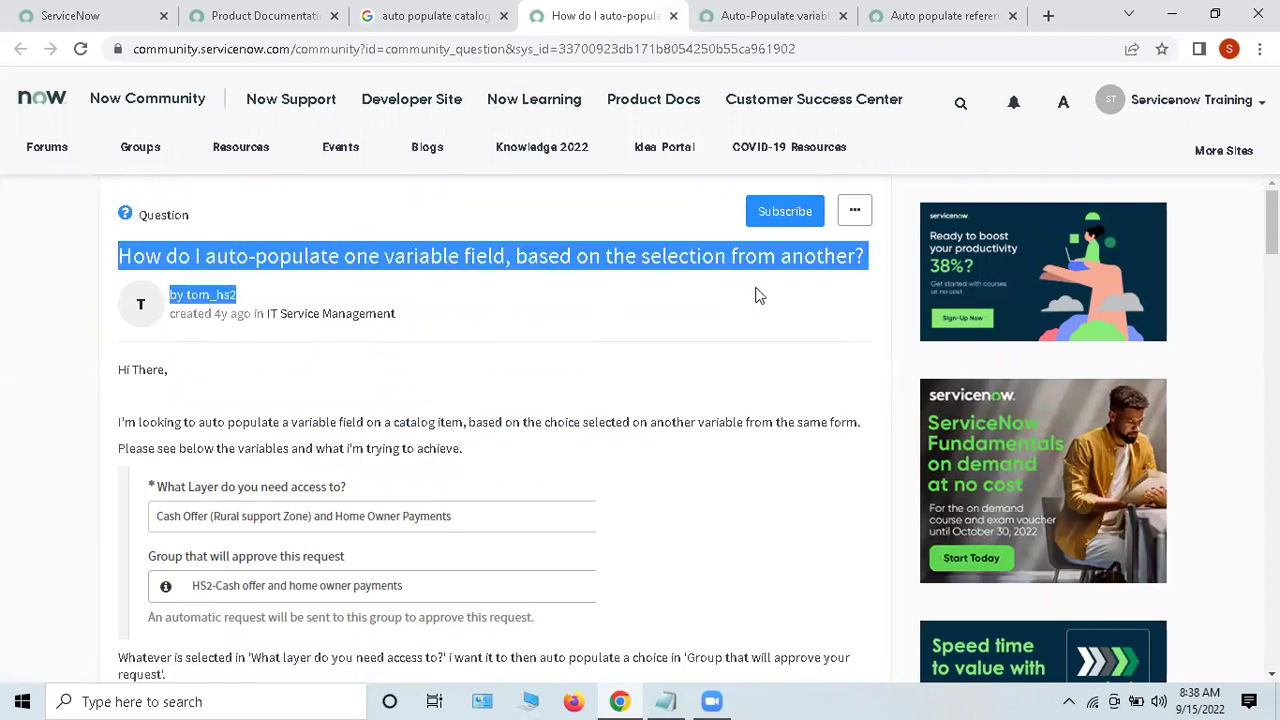
pyautogui.click(735, 344)
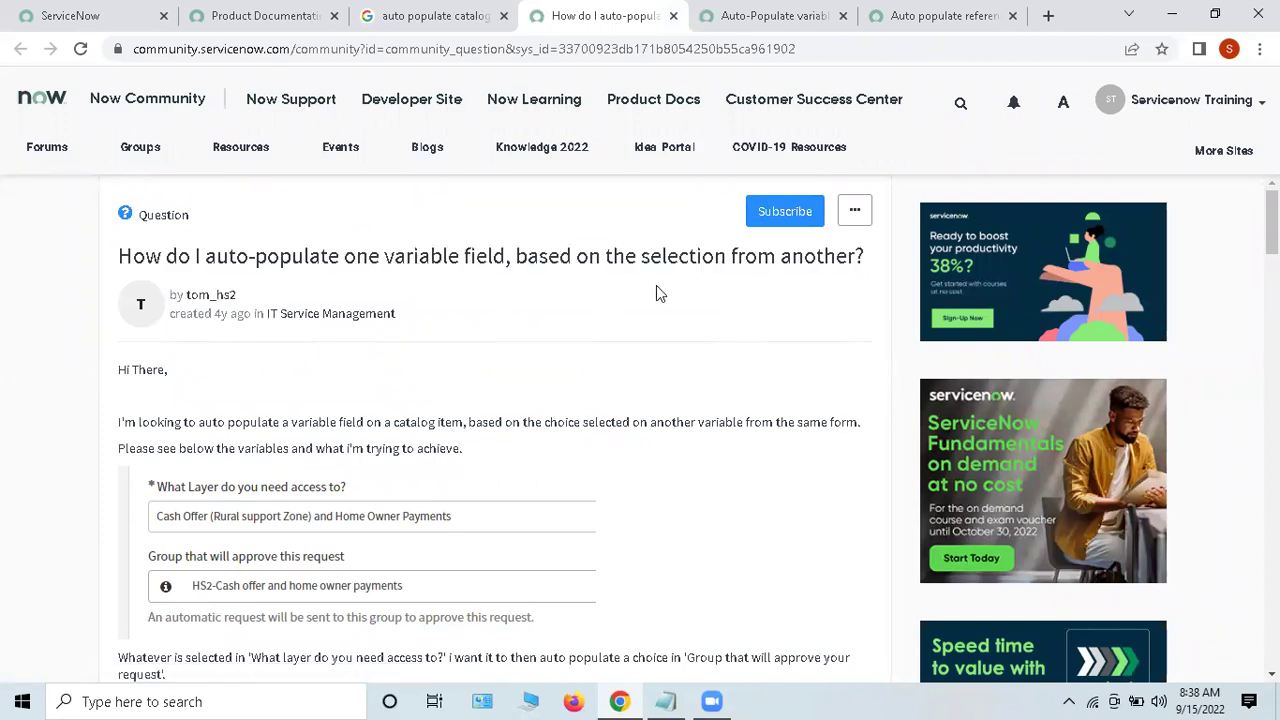
pyautogui.scroll(-12, 620, 416)
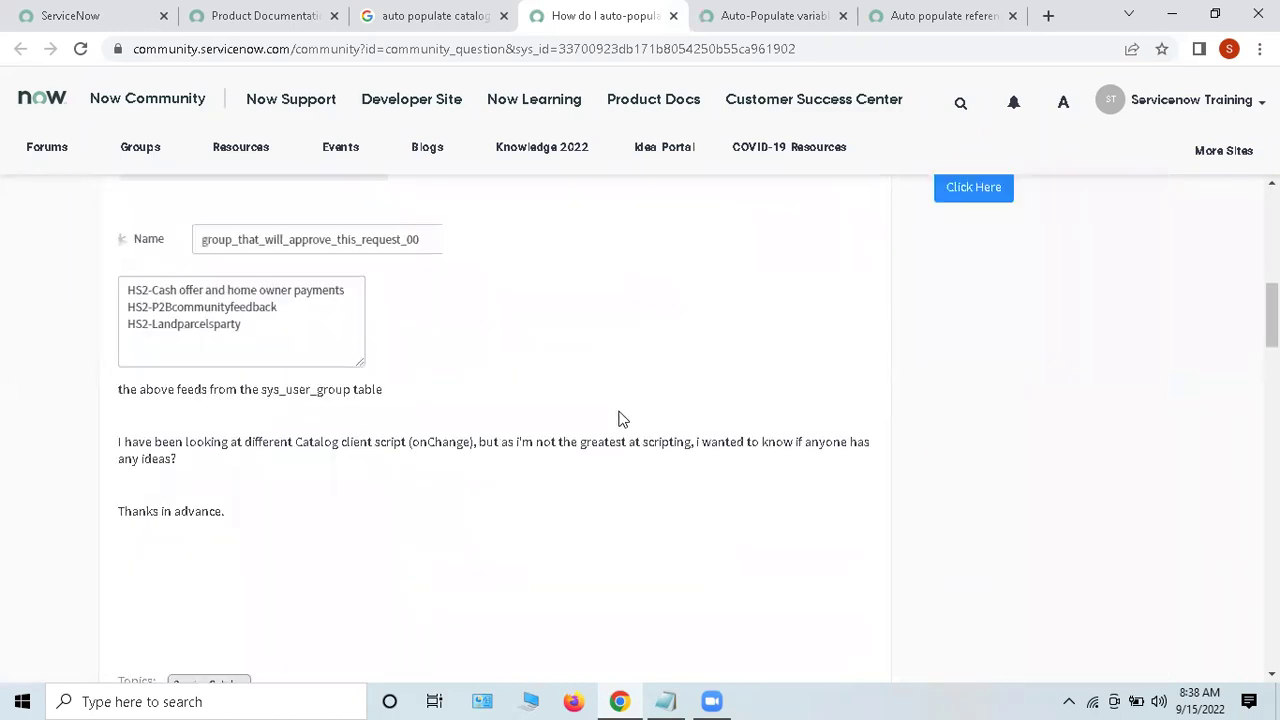
pyautogui.scroll(-1, 620, 416)
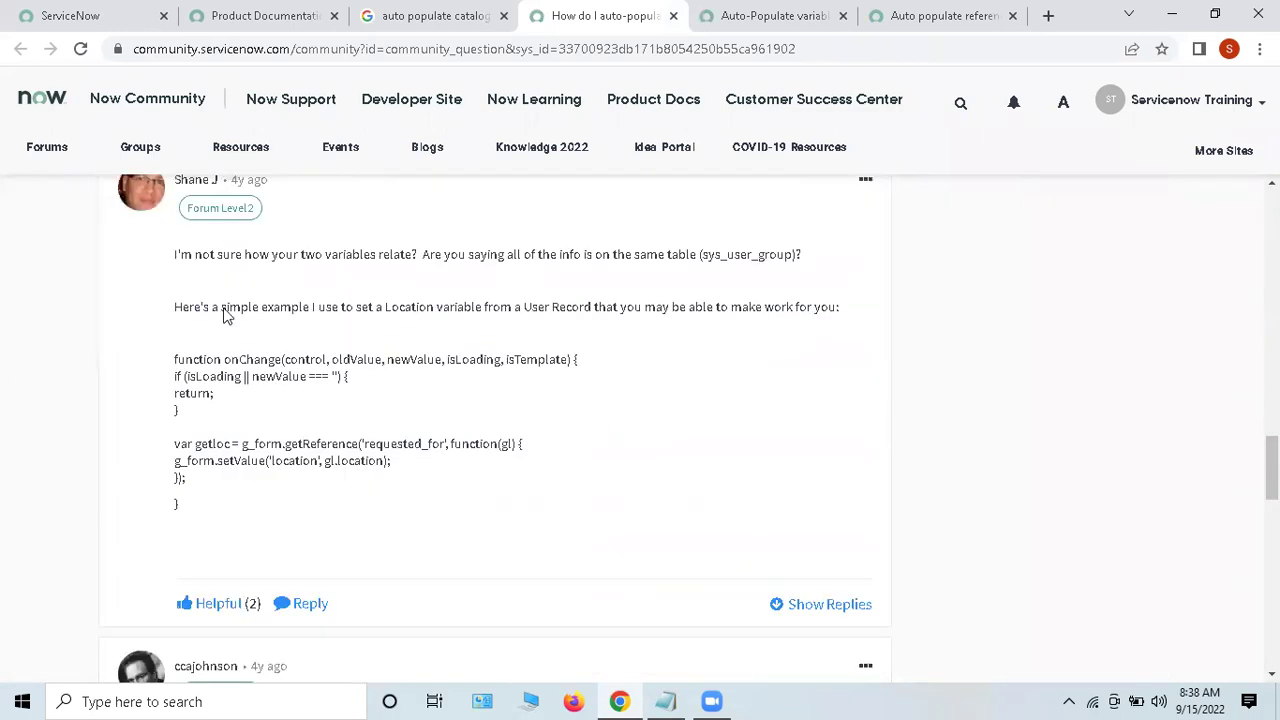
pyautogui.moveTo(199, 461); pyautogui.dragTo(478, 476)
pyautogui.scroll(-2, 478, 476)
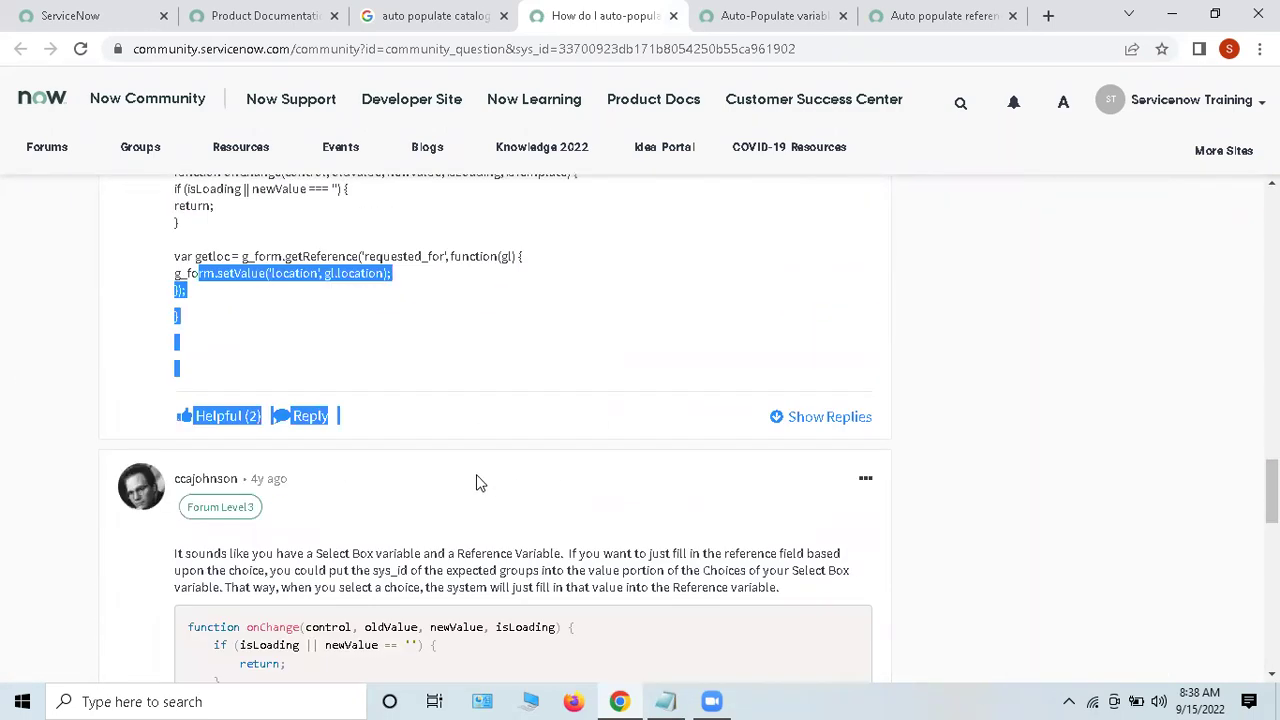
pyautogui.click(603, 275)
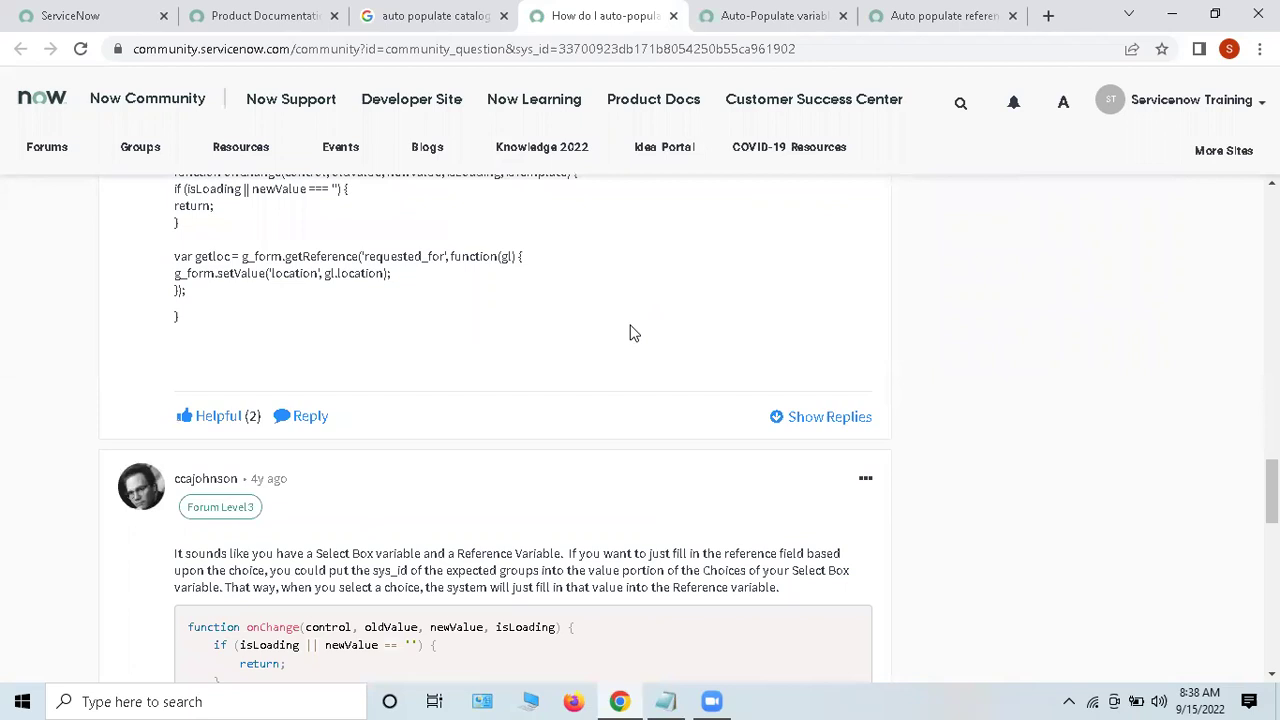
# Step: Review the onChange g_form.setValue script reply, then return to the search results
pyautogui.scroll(-5, 574, 388)
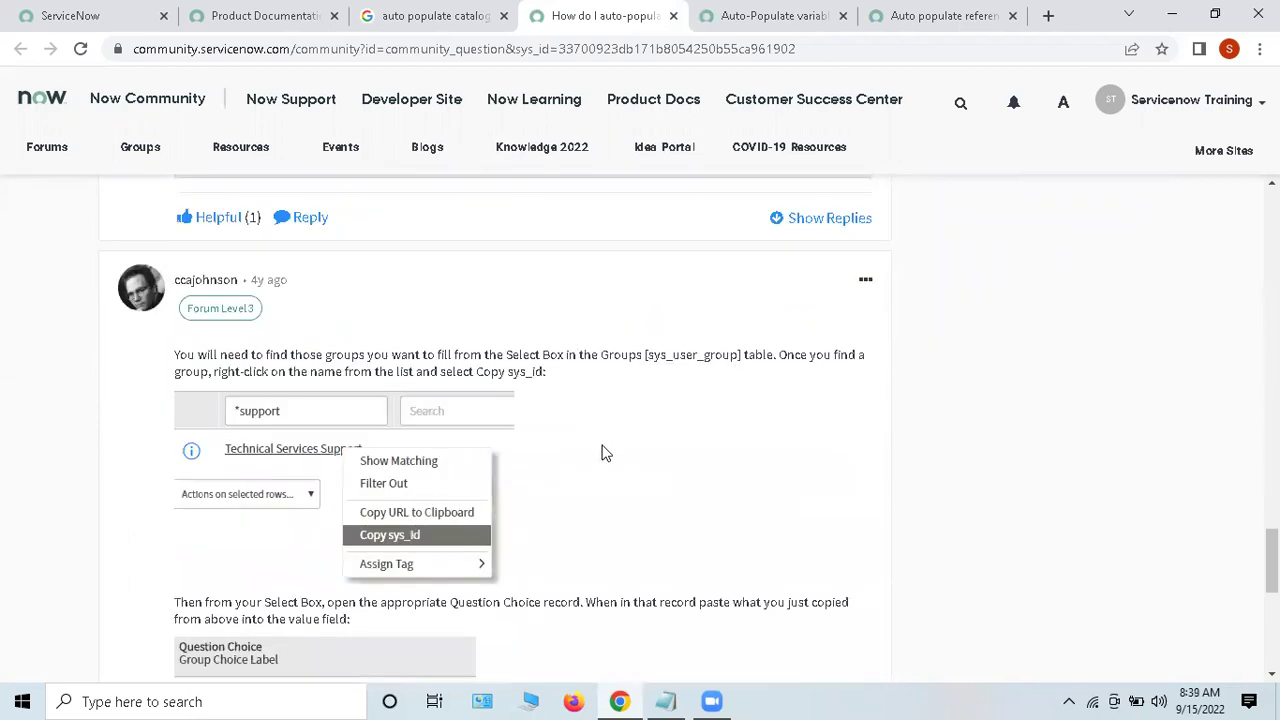
pyautogui.scroll(3, 639, 456)
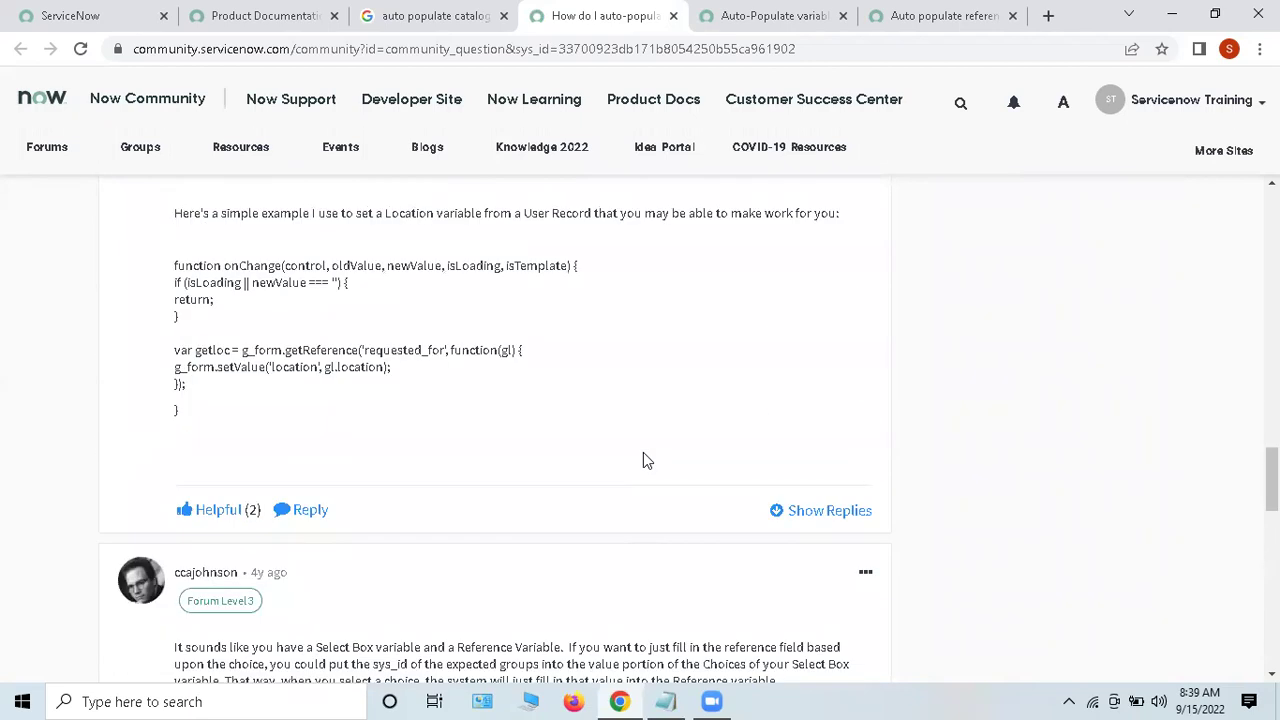
pyautogui.scroll(10, 645, 462)
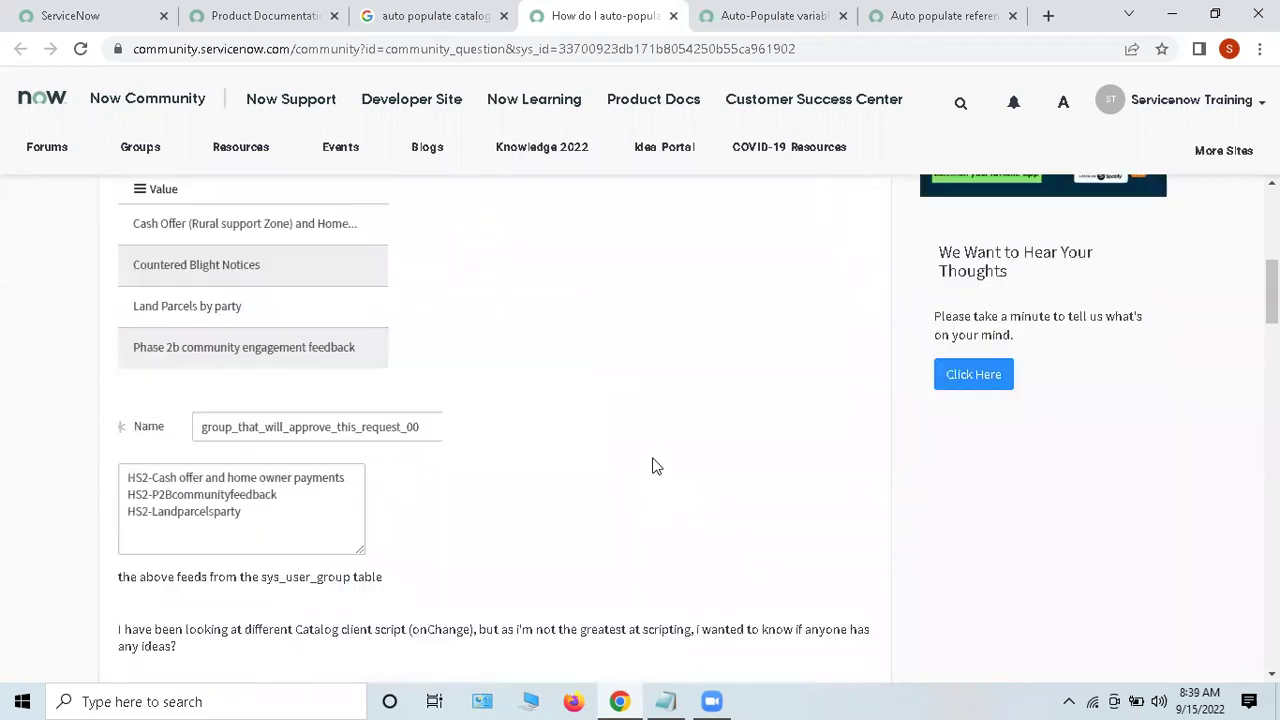
pyautogui.scroll(6, 652, 466)
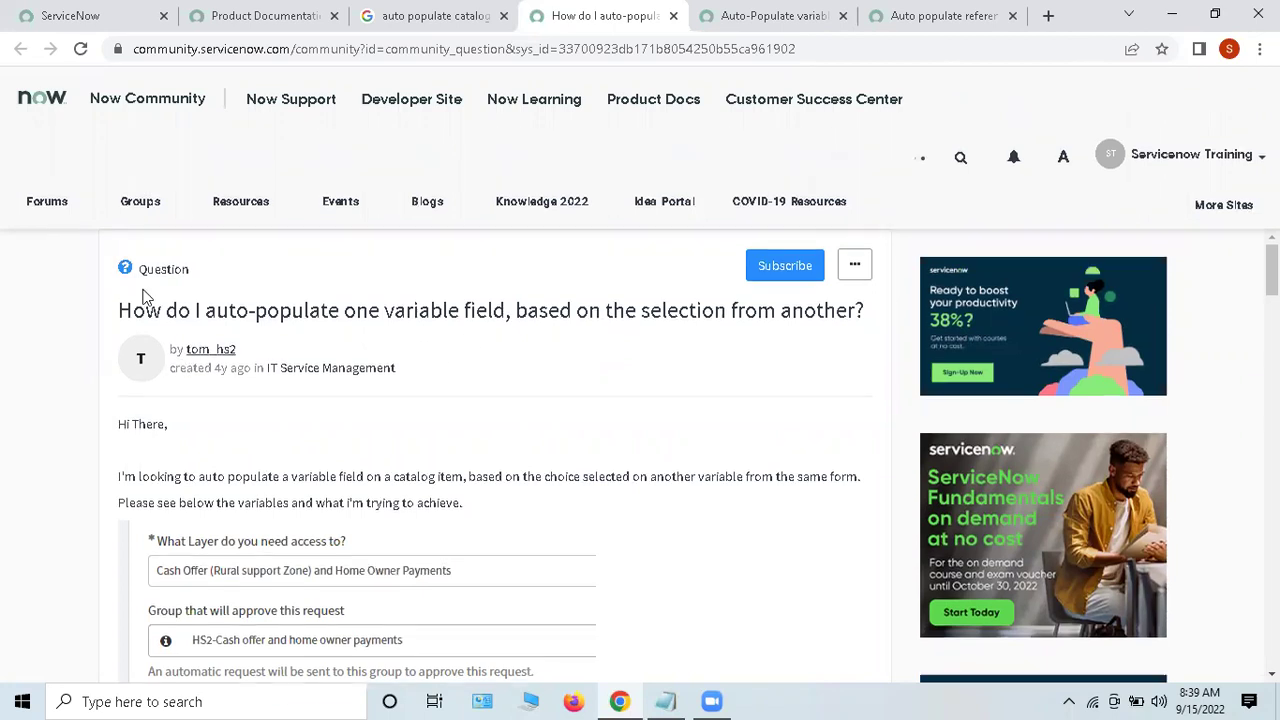
pyautogui.scroll(-6, 434, 329)
pyautogui.scroll(-10, 563, 397)
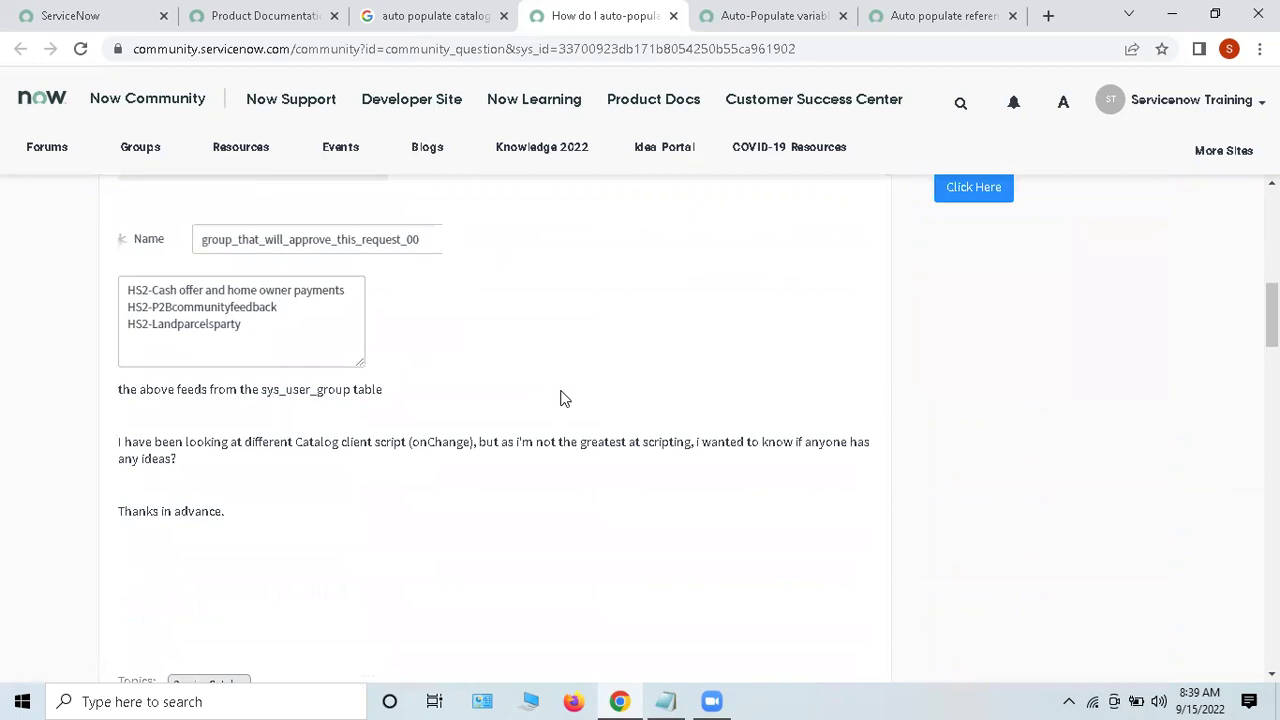
pyautogui.scroll(-5, 587, 393)
pyautogui.scroll(5, 590, 380)
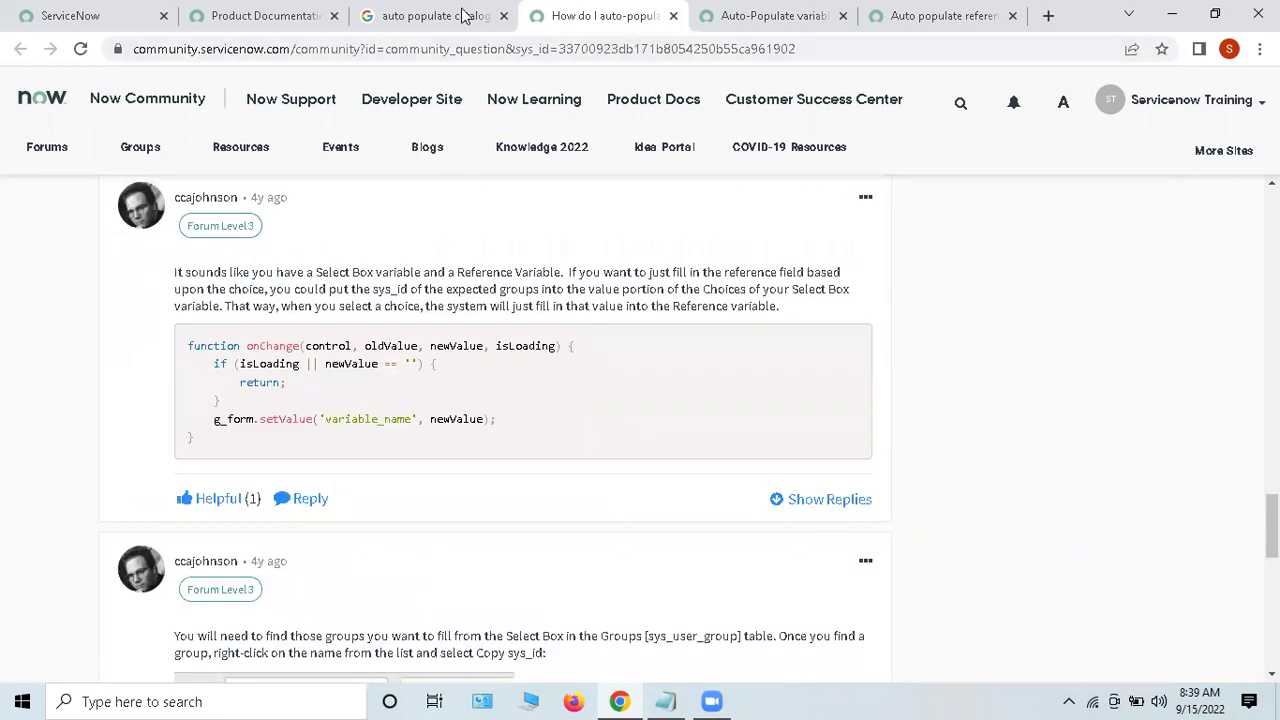
pyautogui.click(462, 14)
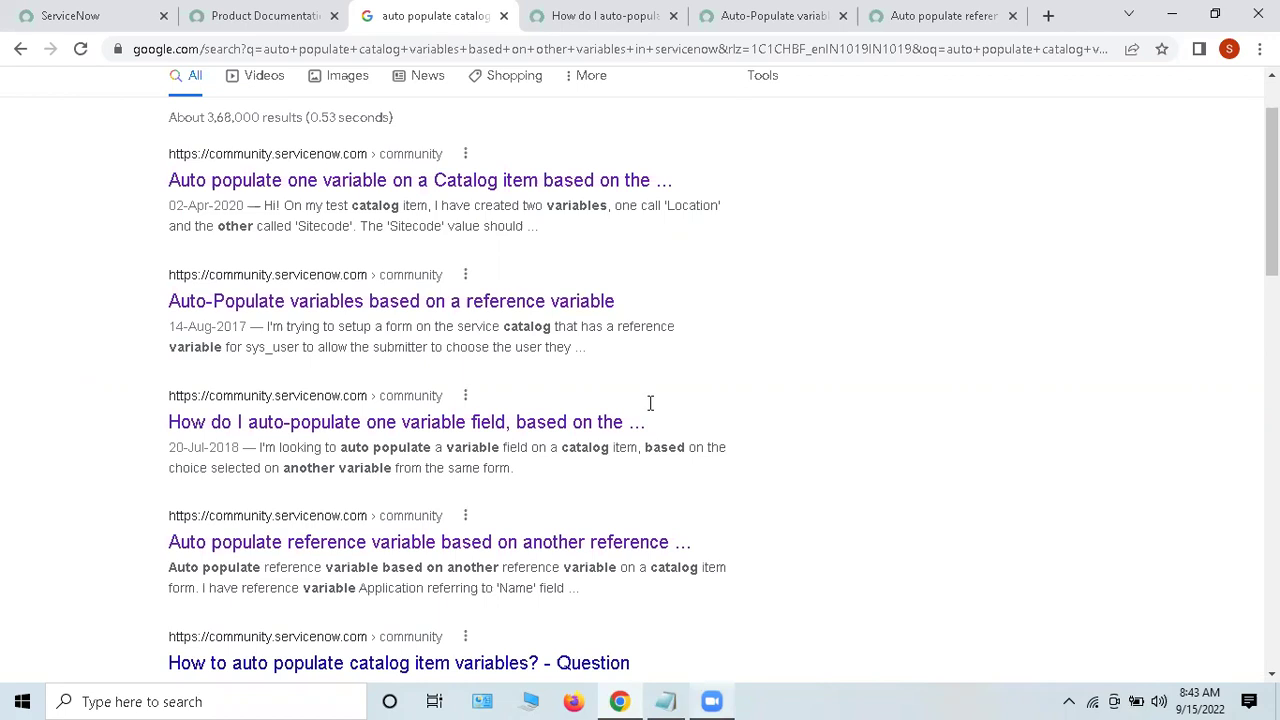
# Step: Replace the old Notepad contents with the line 'Learning ---> Earning'
pyautogui.hotkey('alt', 'Tab')
pyautogui.hotkey('ctrl', 'a')
pyautogui.press('BackSpace')
pyautogui.press('Return')
pyautogui.press('Return')
pyautogui.write('Learning')
pyautogui.write(' ---> E')
pyautogui.write('arv')
pyautogui.press('BackSpace')
pyautogui.write('ning')
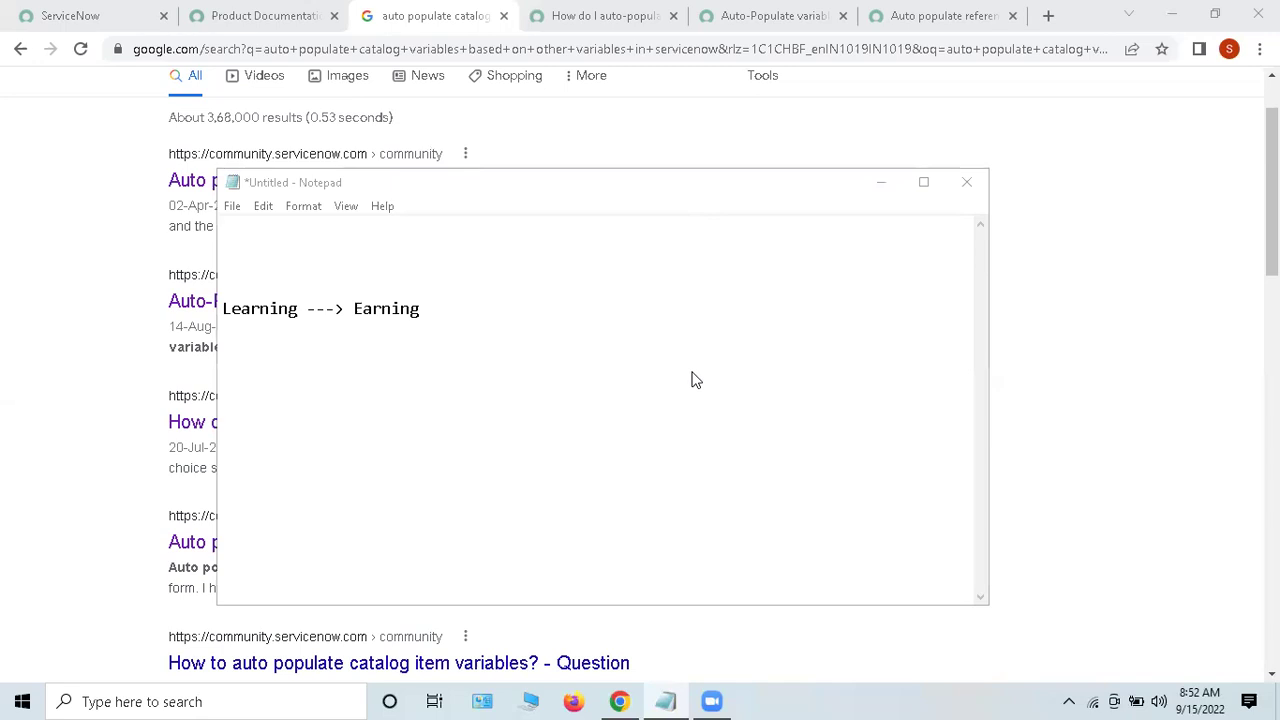
# Step: Click inside the untitled 'Learning ---> Earning' note to give it focus
pyautogui.click(732, 292)
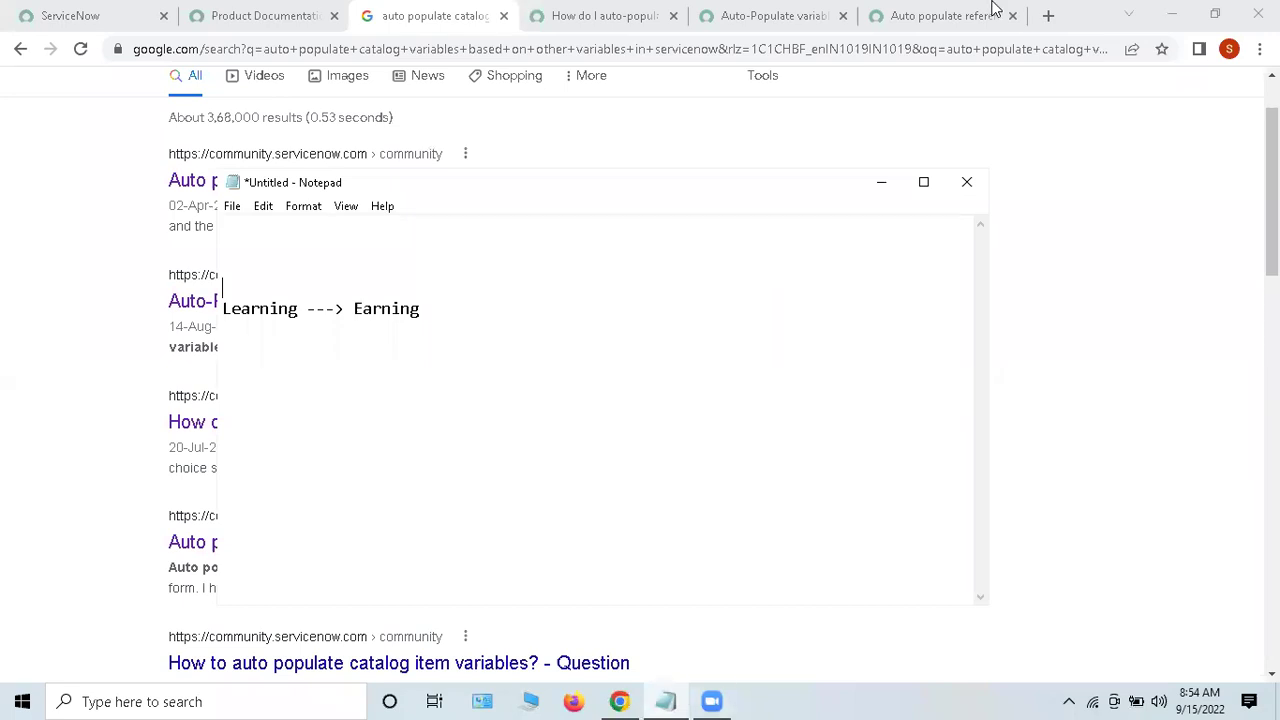
# Step: Close the untitled note without saving and switch to the ServiceNow tab
pyautogui.click(966, 182)
pyautogui.click(670, 351)
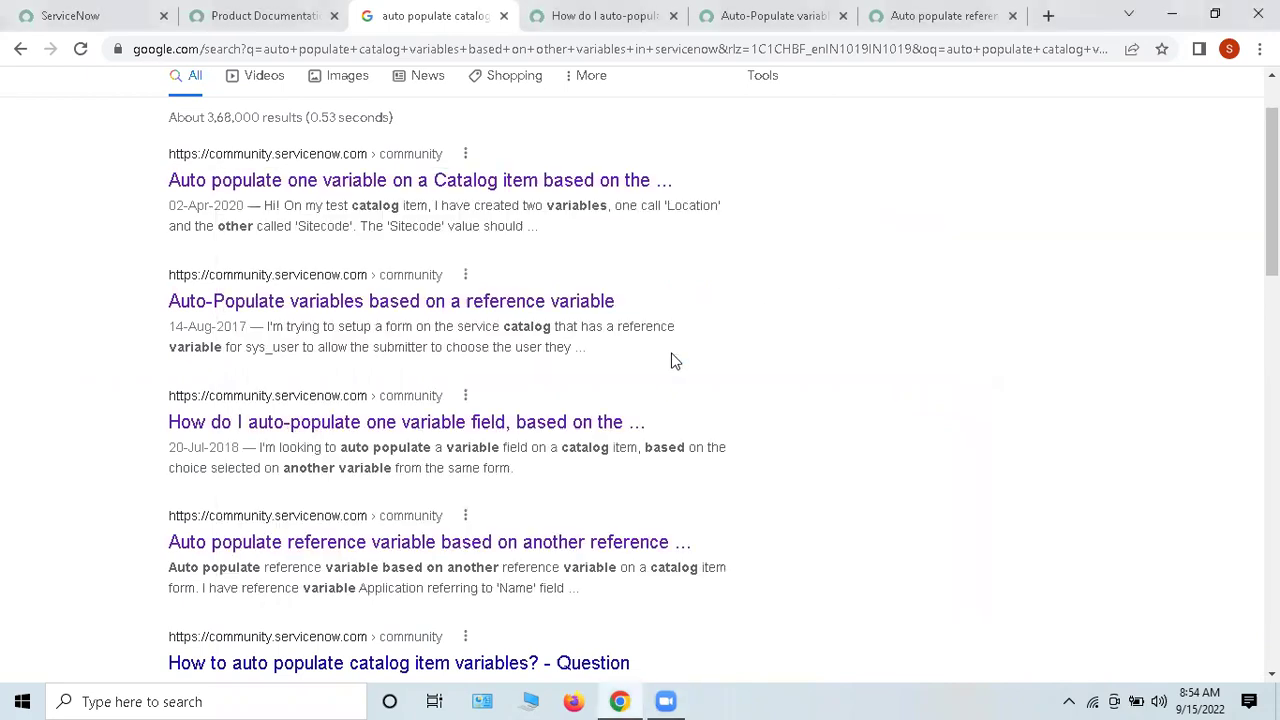
pyautogui.click(77, 12)
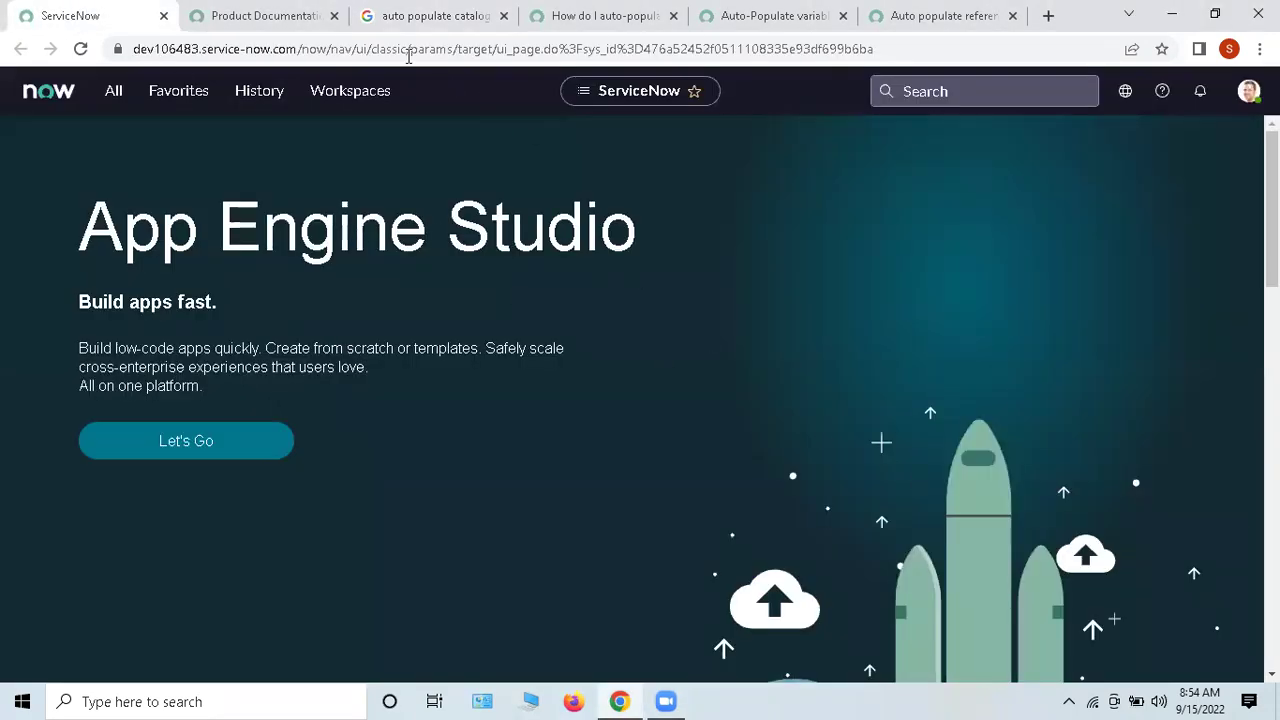
# Step: Close the five research tabs: Product Documentation, Google results, and the community answers
pyautogui.click(334, 16)
pyautogui.click(334, 16)
pyautogui.click(334, 16)
pyautogui.click(334, 16)
pyautogui.click(334, 16)
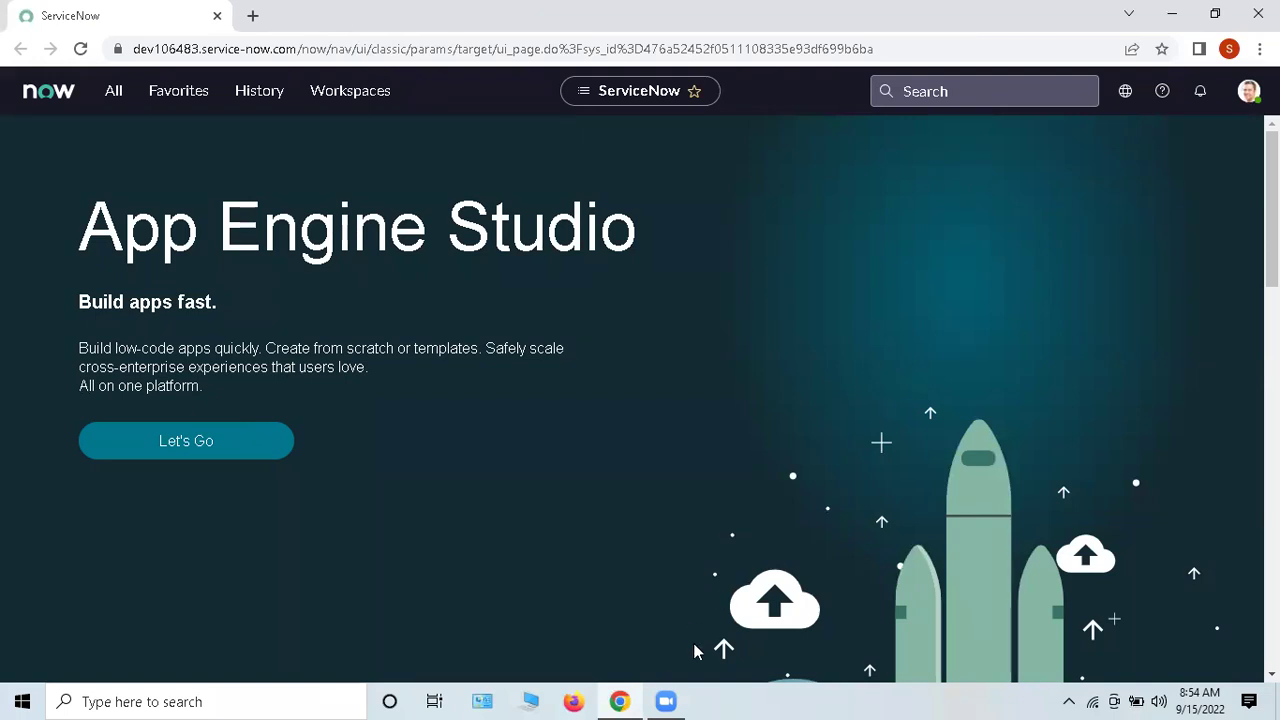
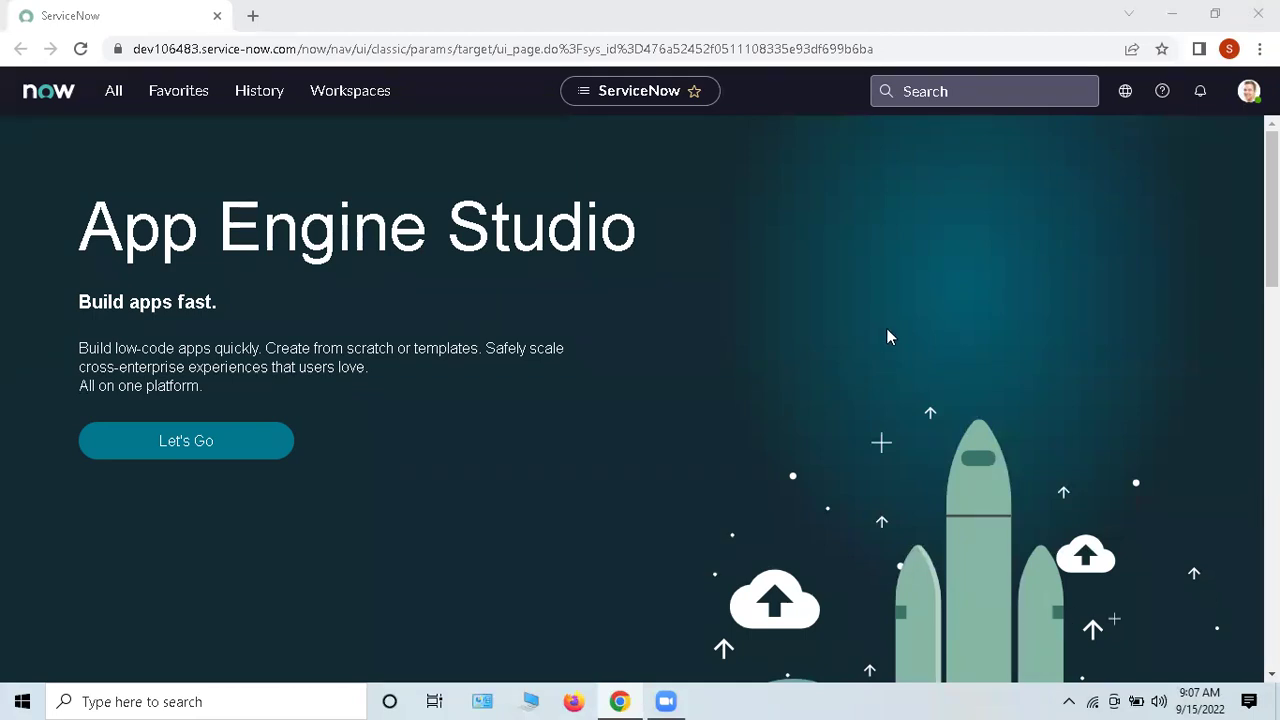
pyautogui.scroll(-5, 388, 528)
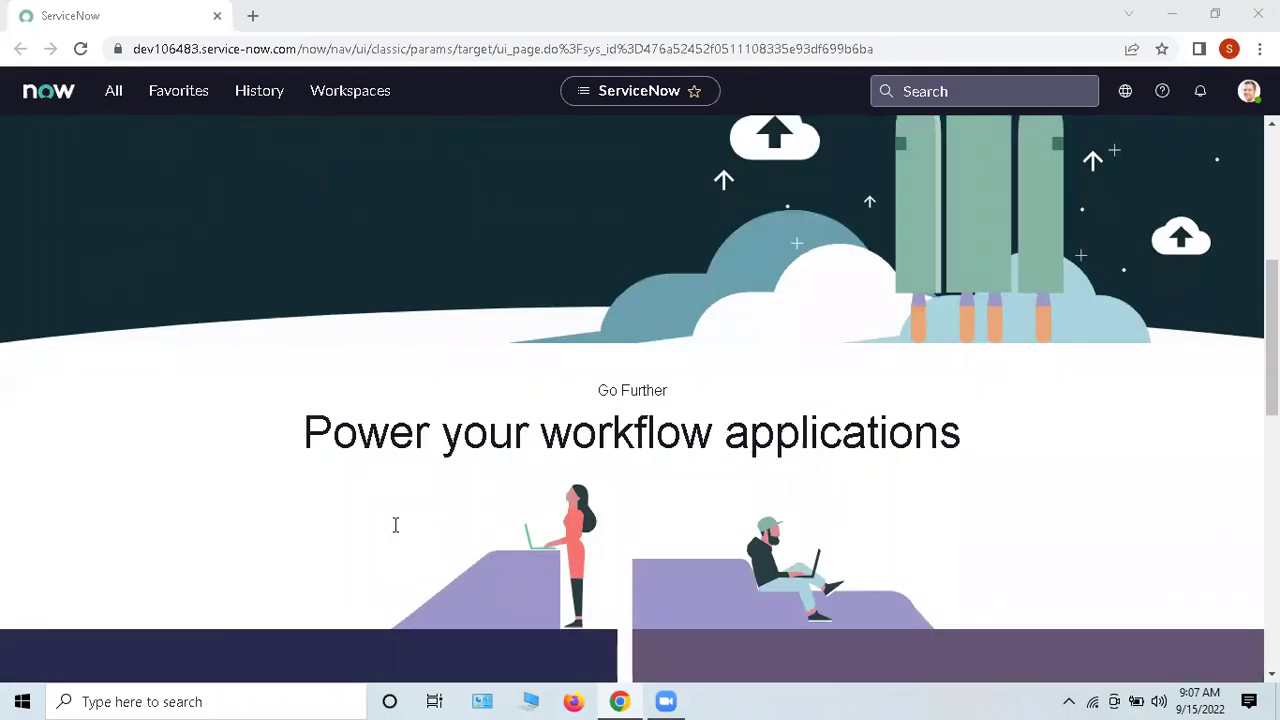
pyautogui.scroll(5, 971, 300)
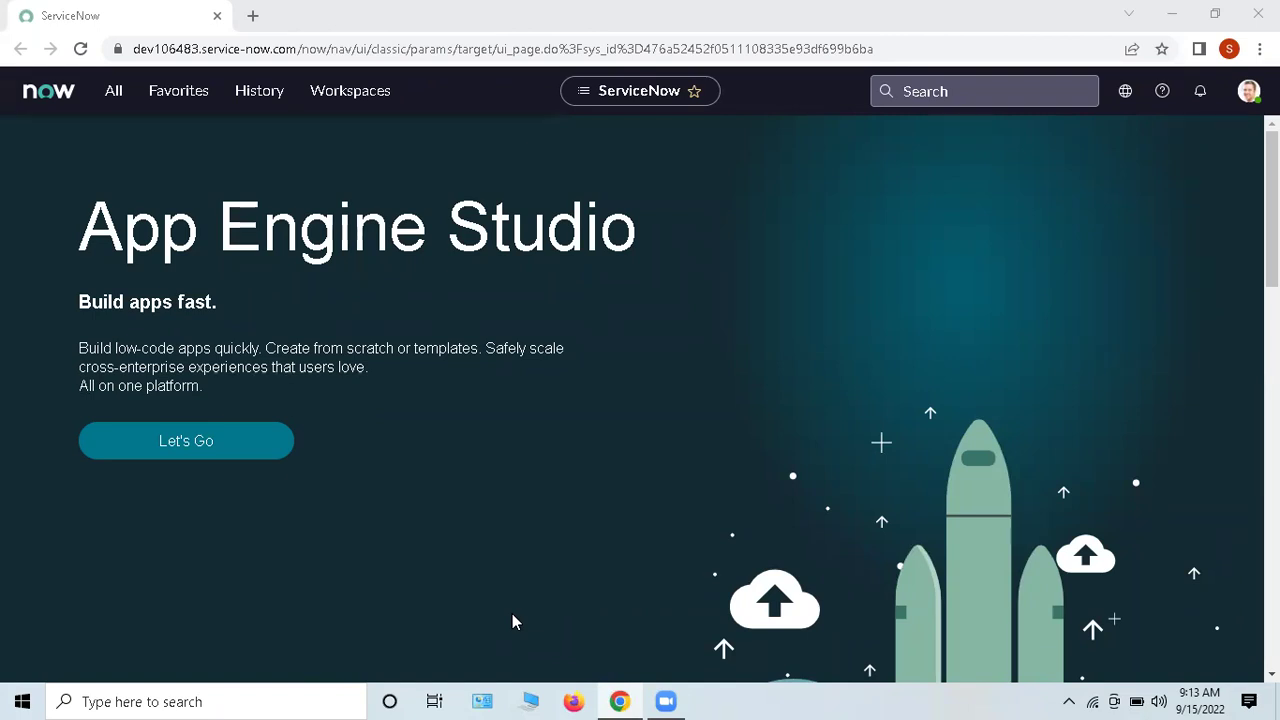
pyautogui.click(1200, 700)
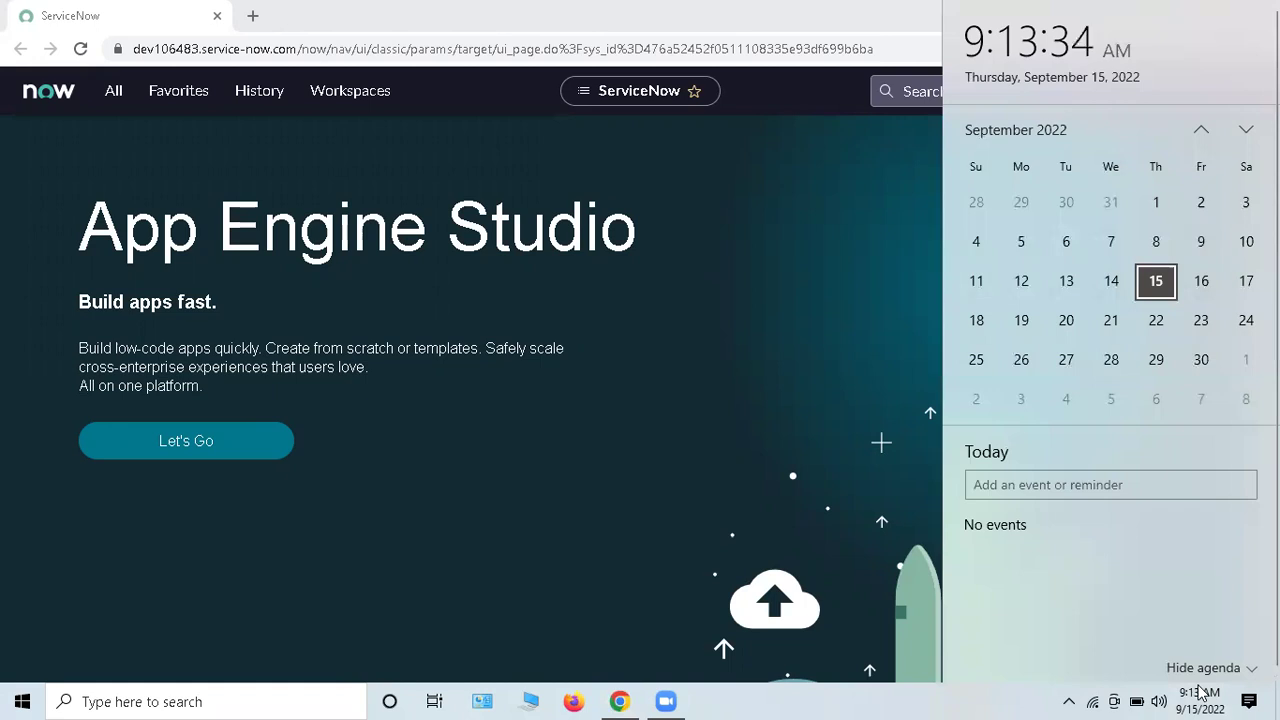
pyautogui.click(1201, 691)
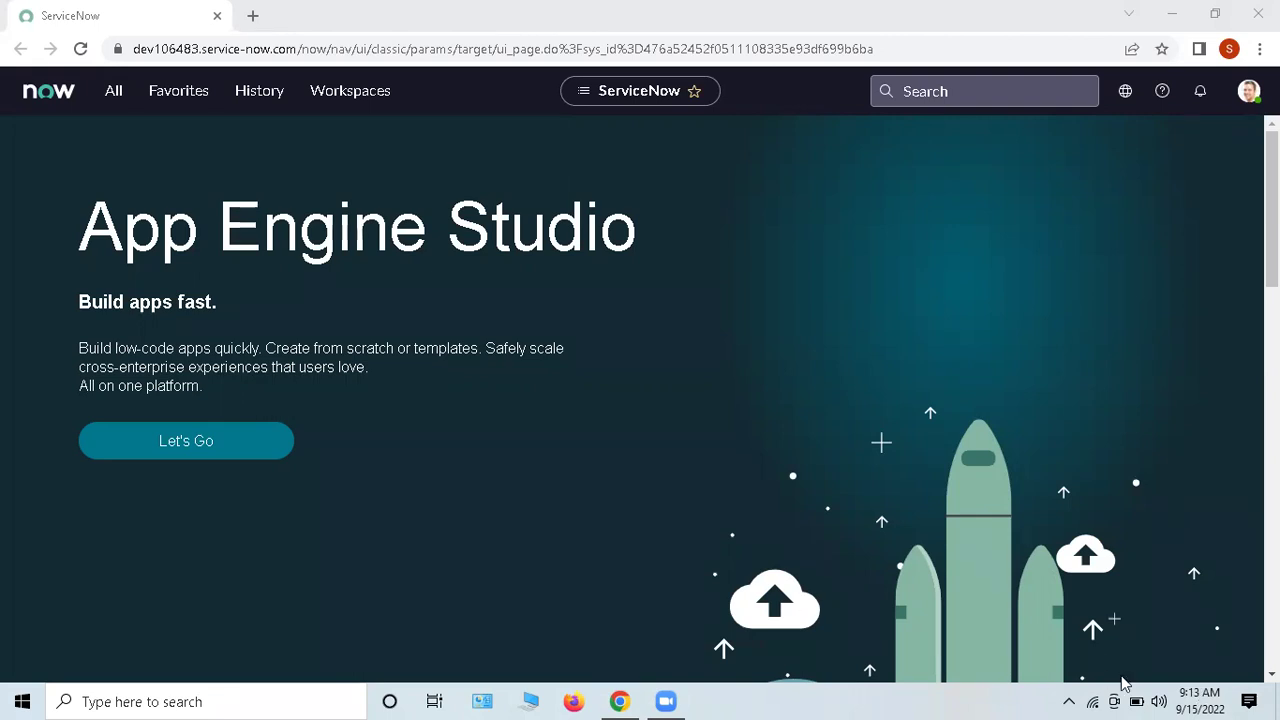
pyautogui.click(1199, 697)
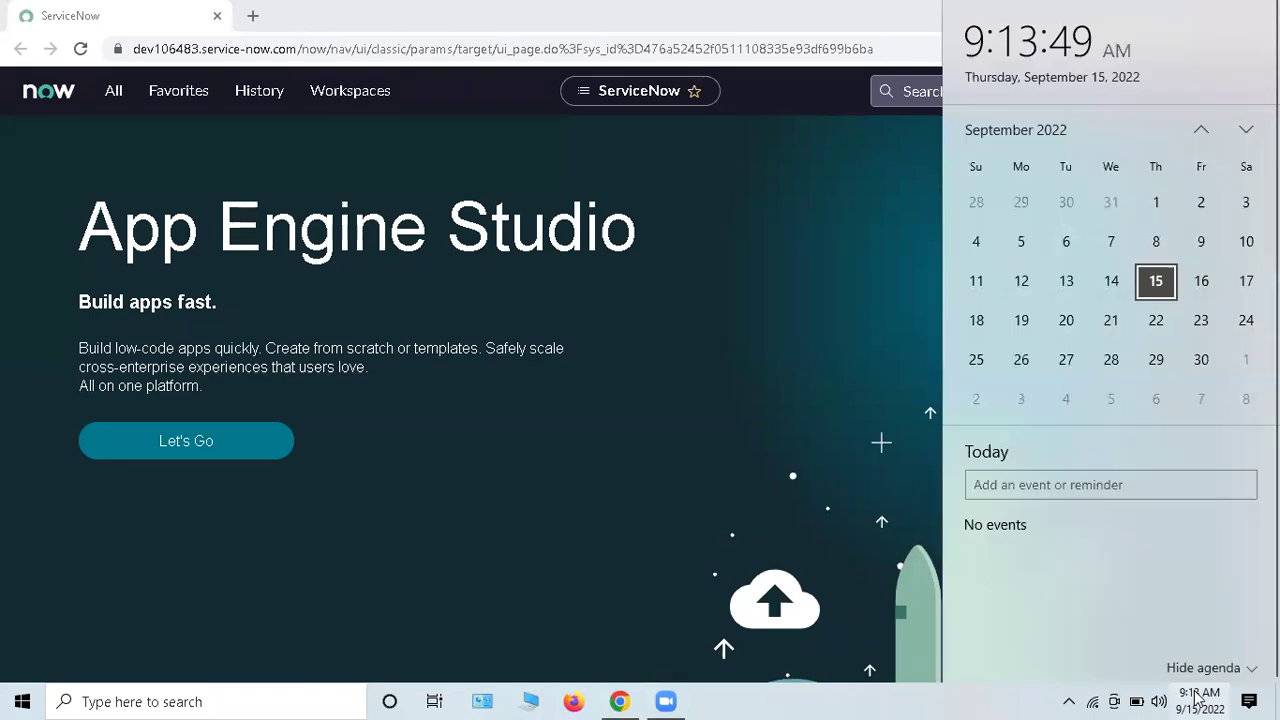
pyautogui.click(1201, 131)
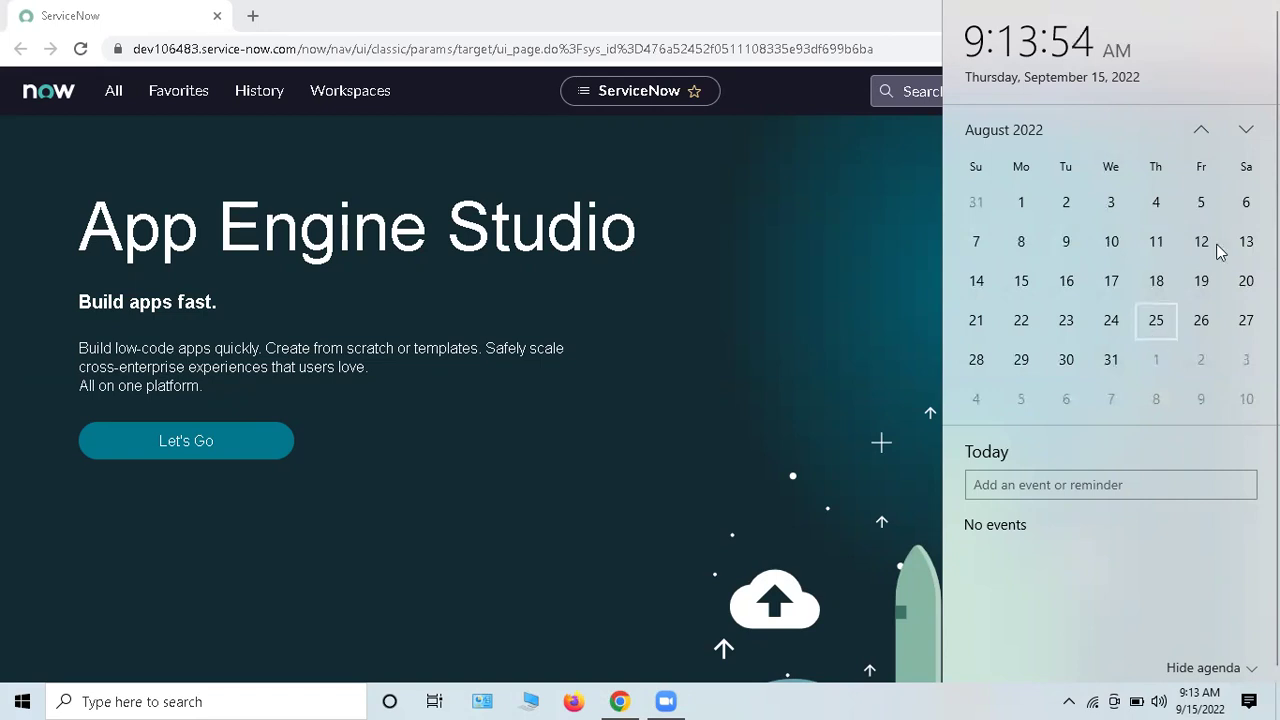
pyautogui.click(1240, 135)
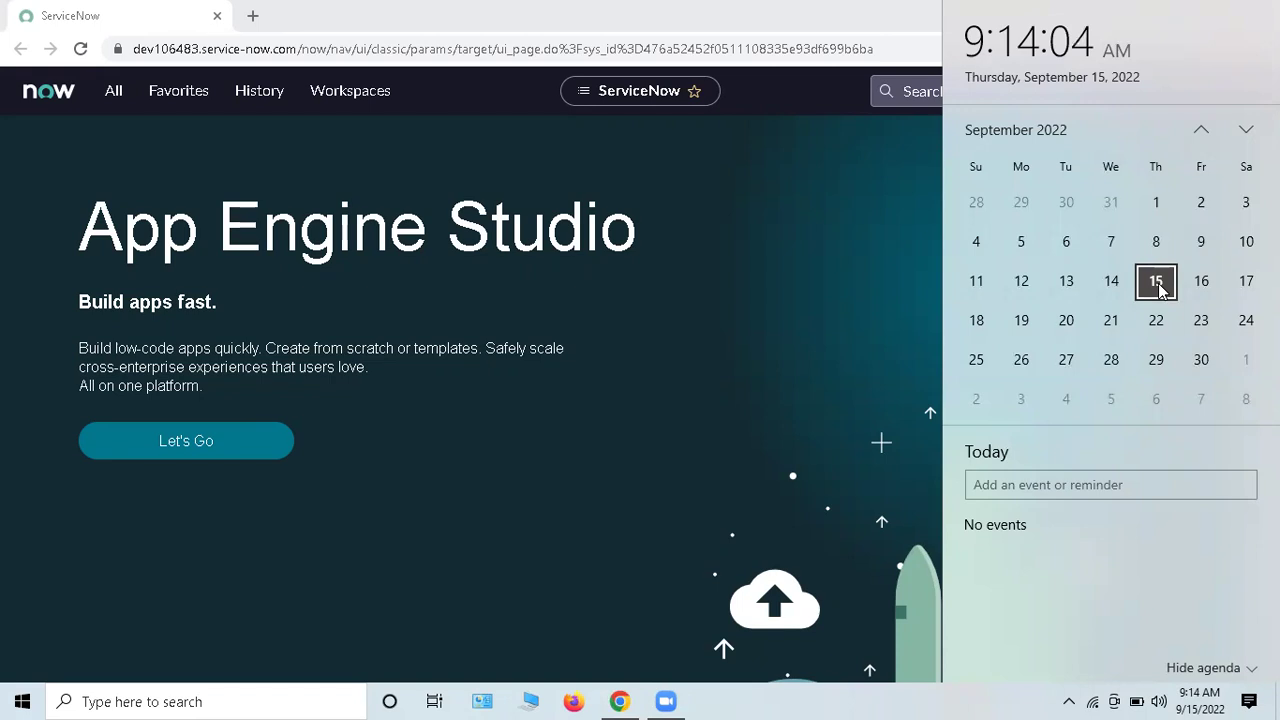
pyautogui.click(724, 650)
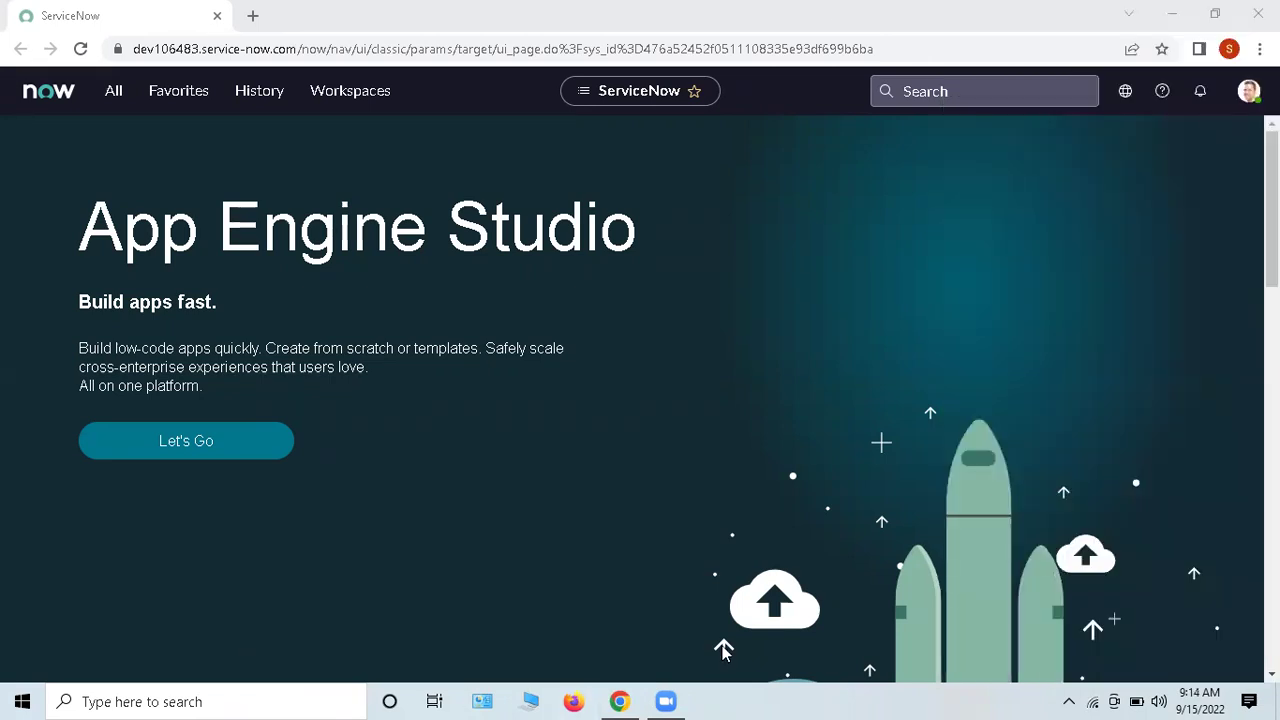